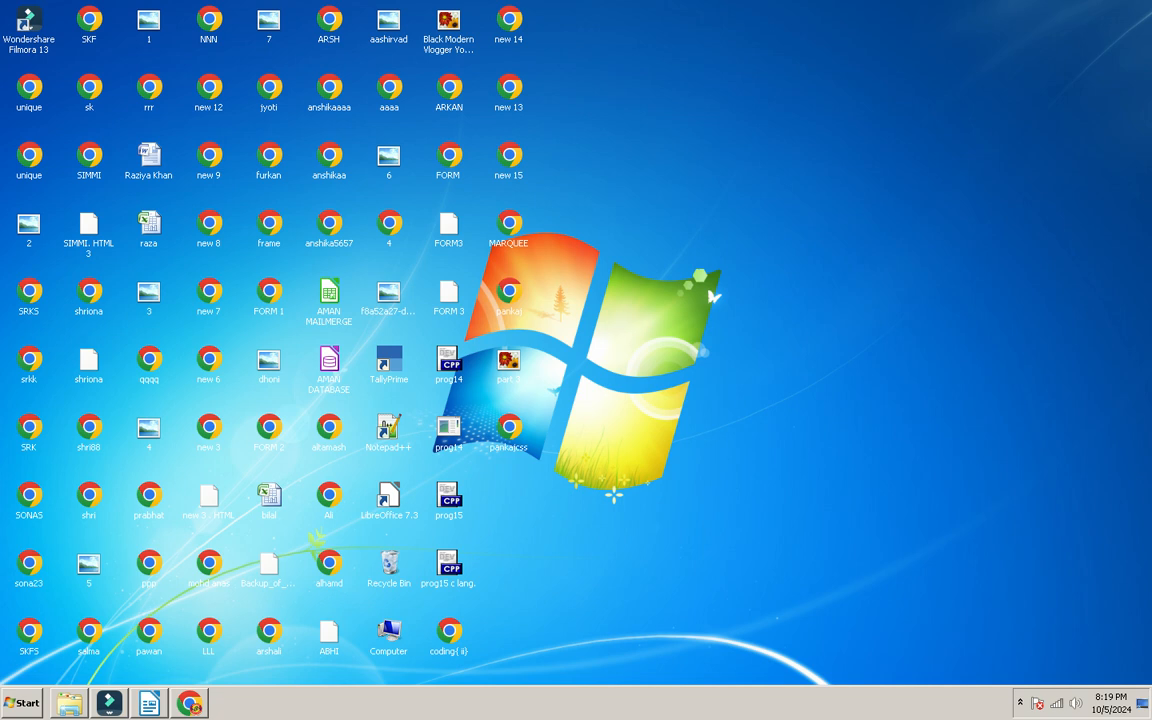
# Step: Refresh the Windows desktop from its right-click menu
pyautogui.rightClick(733, 44)
pyautogui.click(768, 77)
# Step: Create a new blank spreadsheet from File > New, then switch to the Classplus page in Chrome
pyautogui.press('alt')
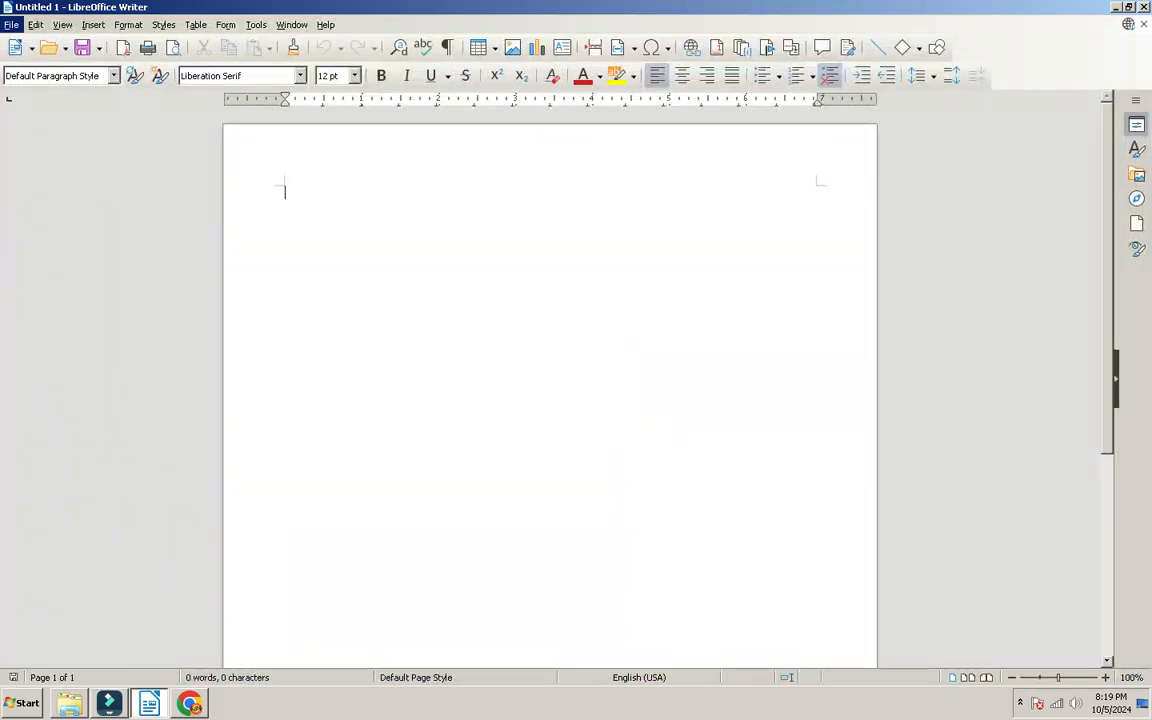
pyautogui.press('f')
pyautogui.press('Right')
pyautogui.press('Down')
pyautogui.press('Down')
pyautogui.press('Up')
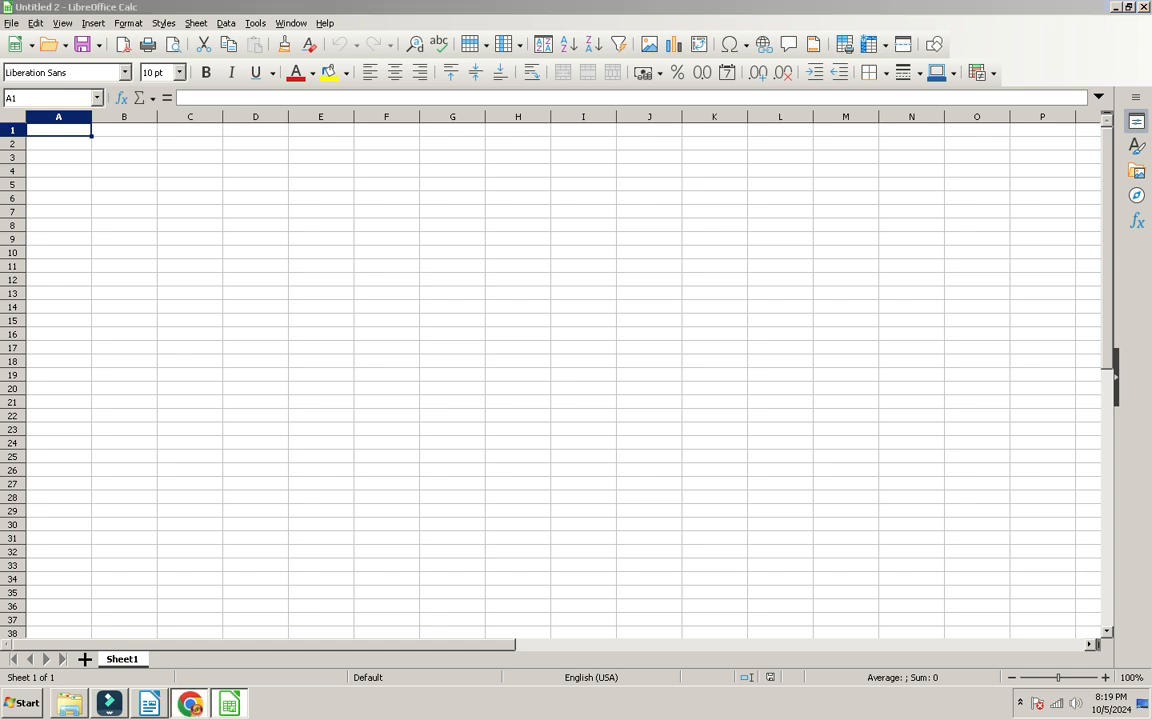
pyautogui.hotkey('alt', 'Tab')
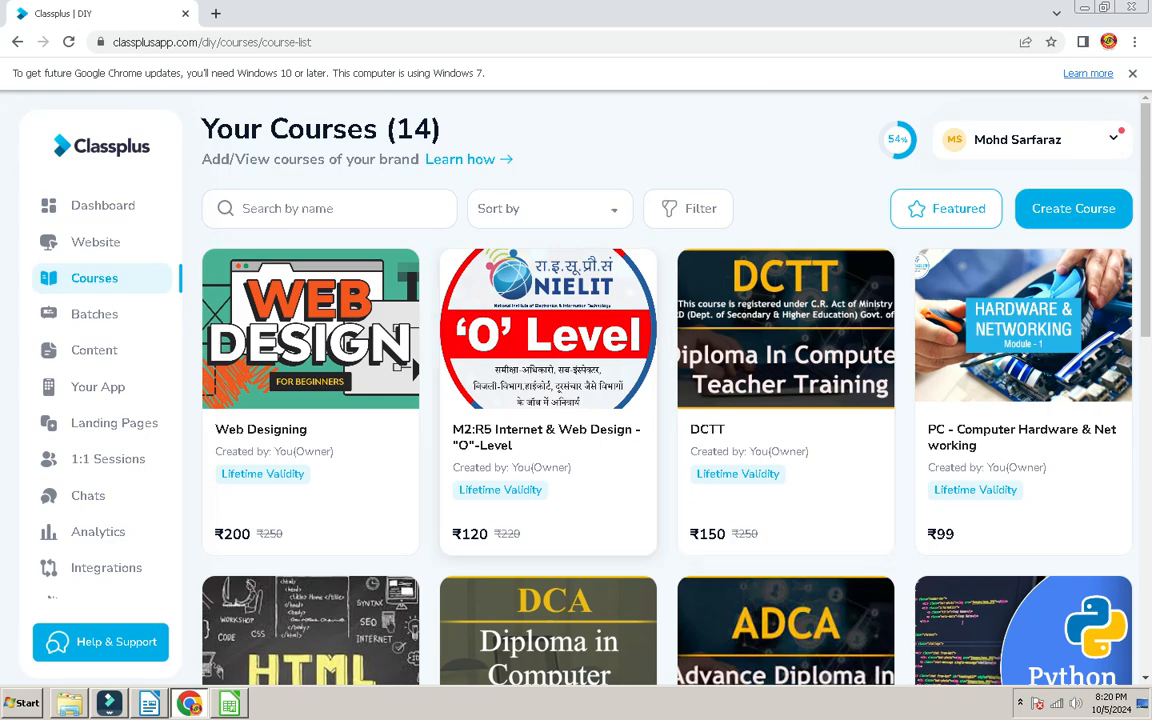
# Step: Open a course's content list on Classplus and launch the MS Office document
pyautogui.scroll(-3, 548, 400)
pyautogui.scroll(-3, 548, 400)
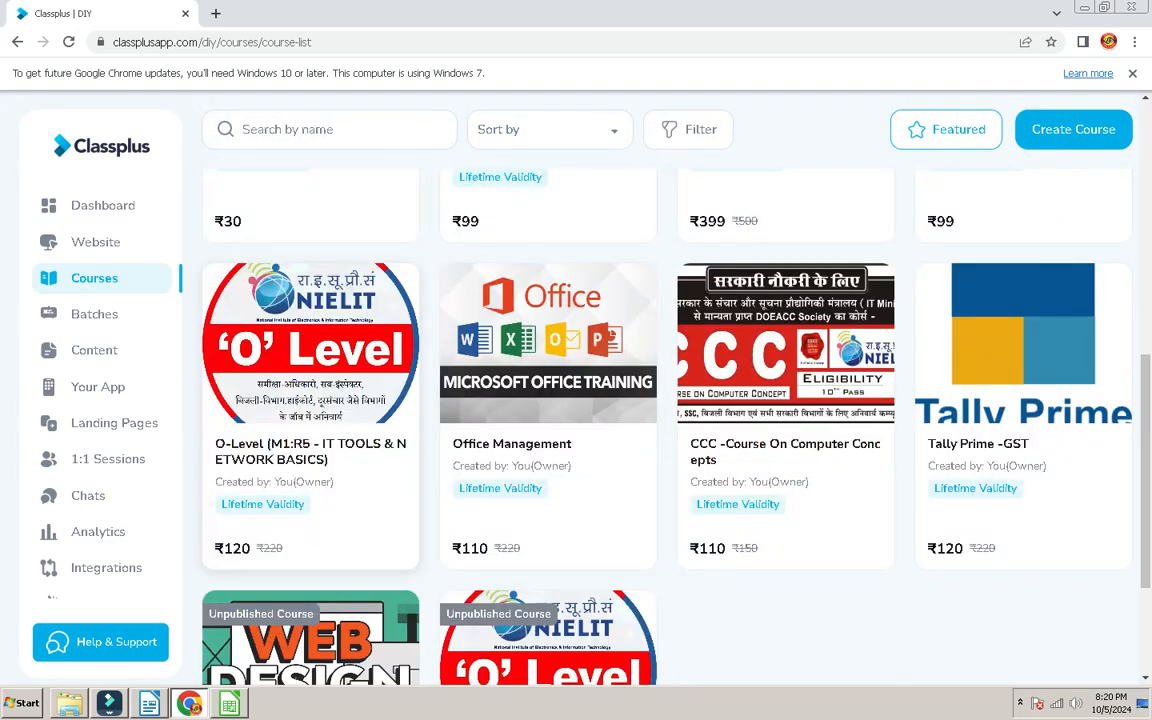
pyautogui.click(310, 400)
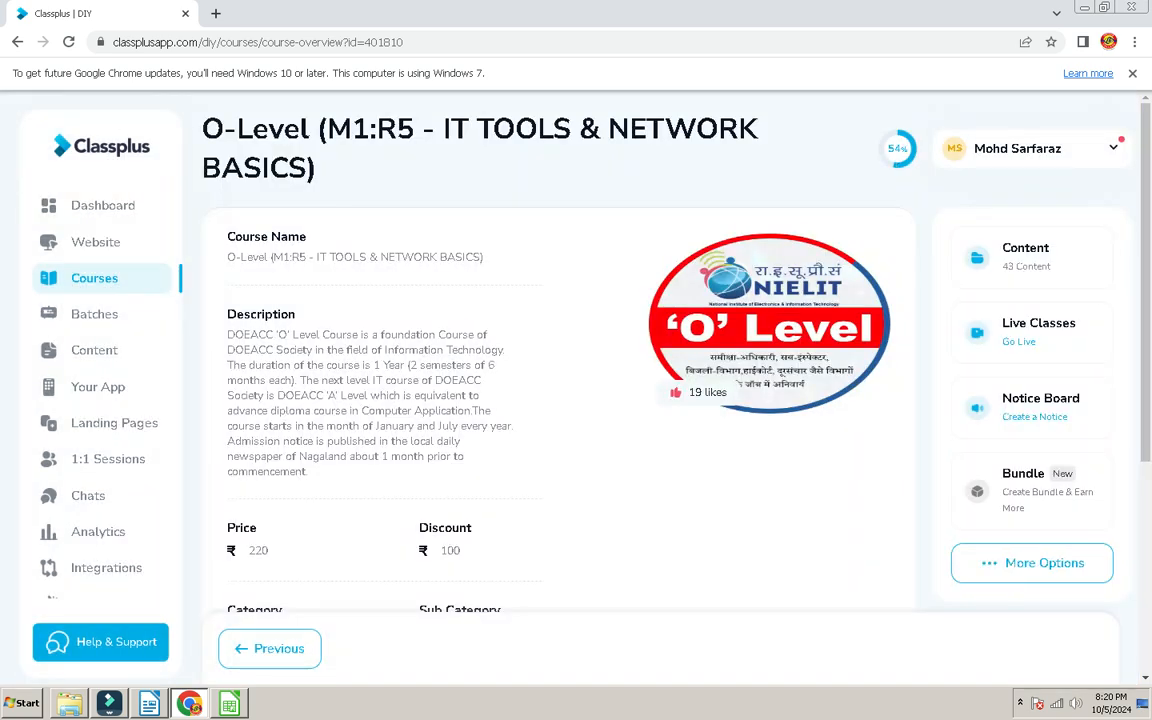
pyautogui.click(1025, 256)
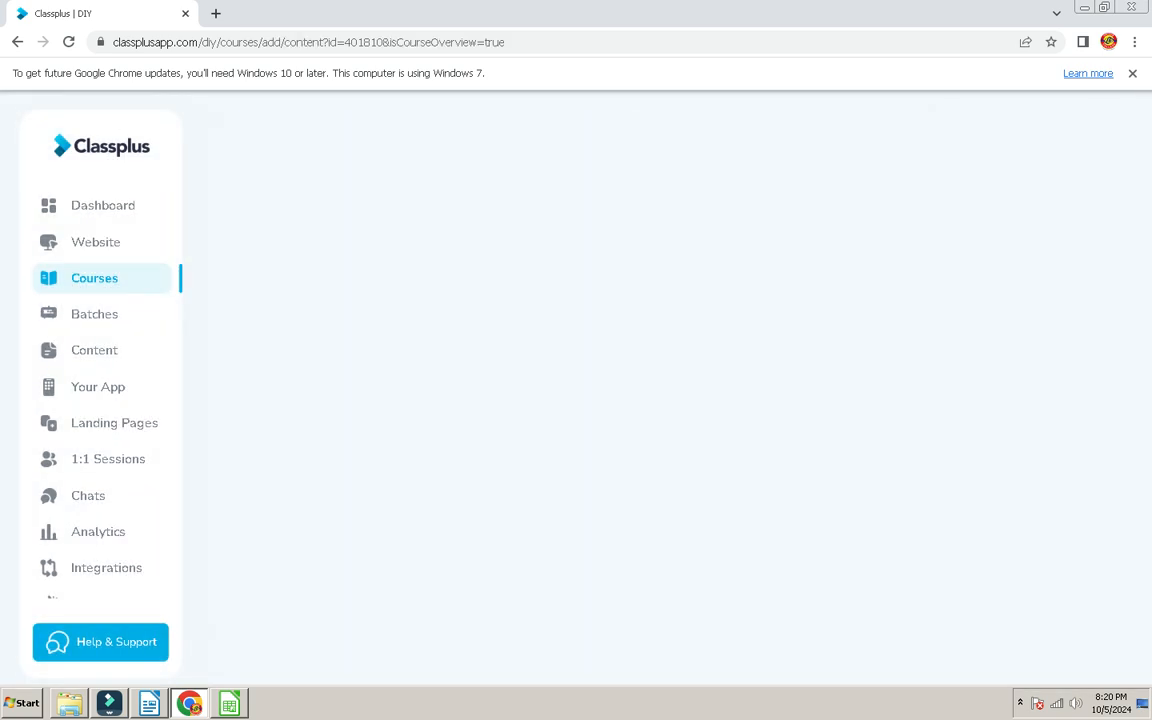
pyautogui.scroll(-10, 560, 400)
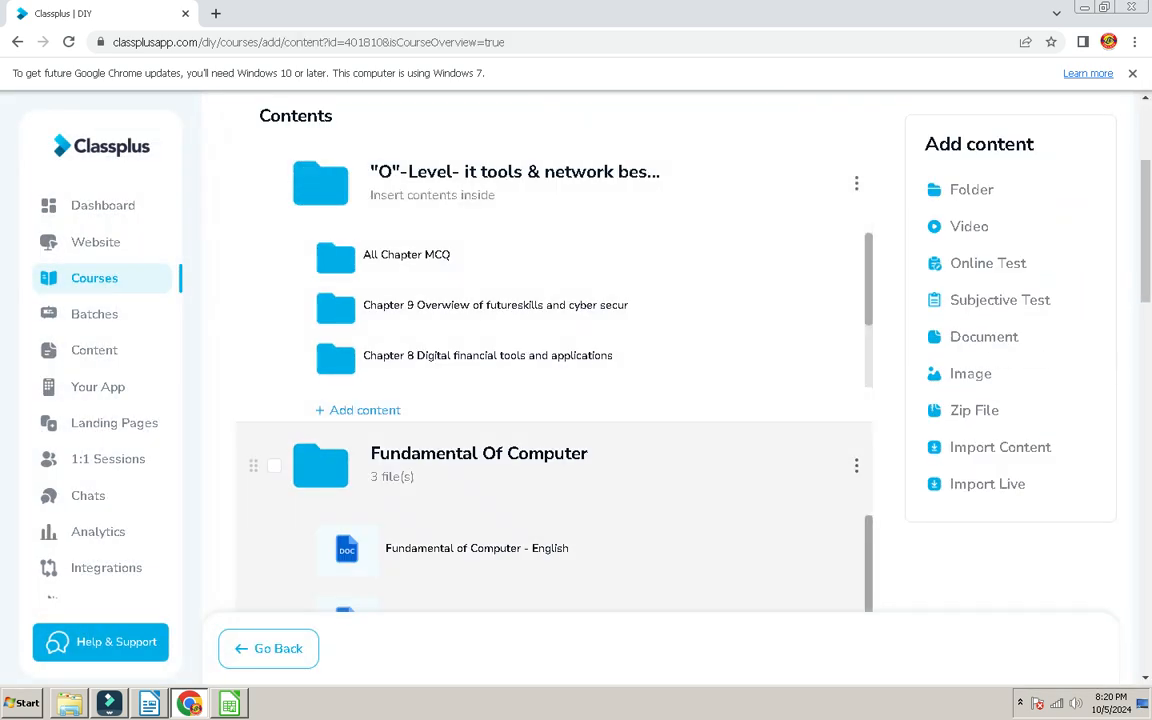
pyautogui.scroll(-3, 560, 400)
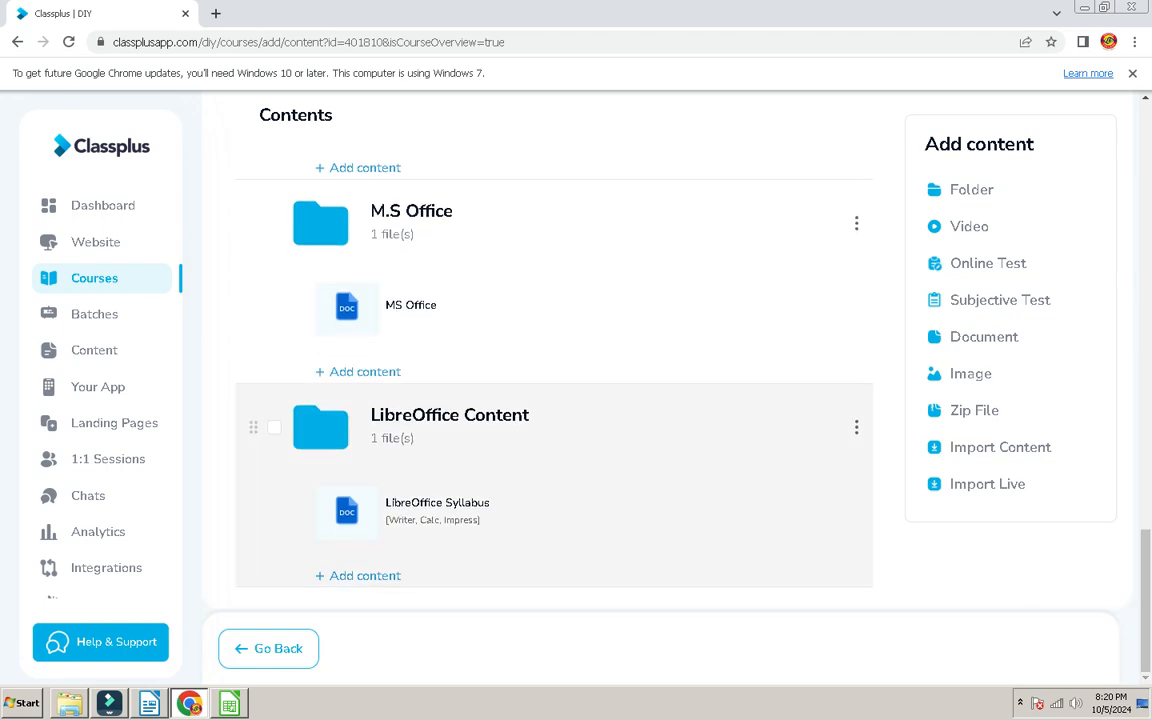
pyautogui.click(410, 305)
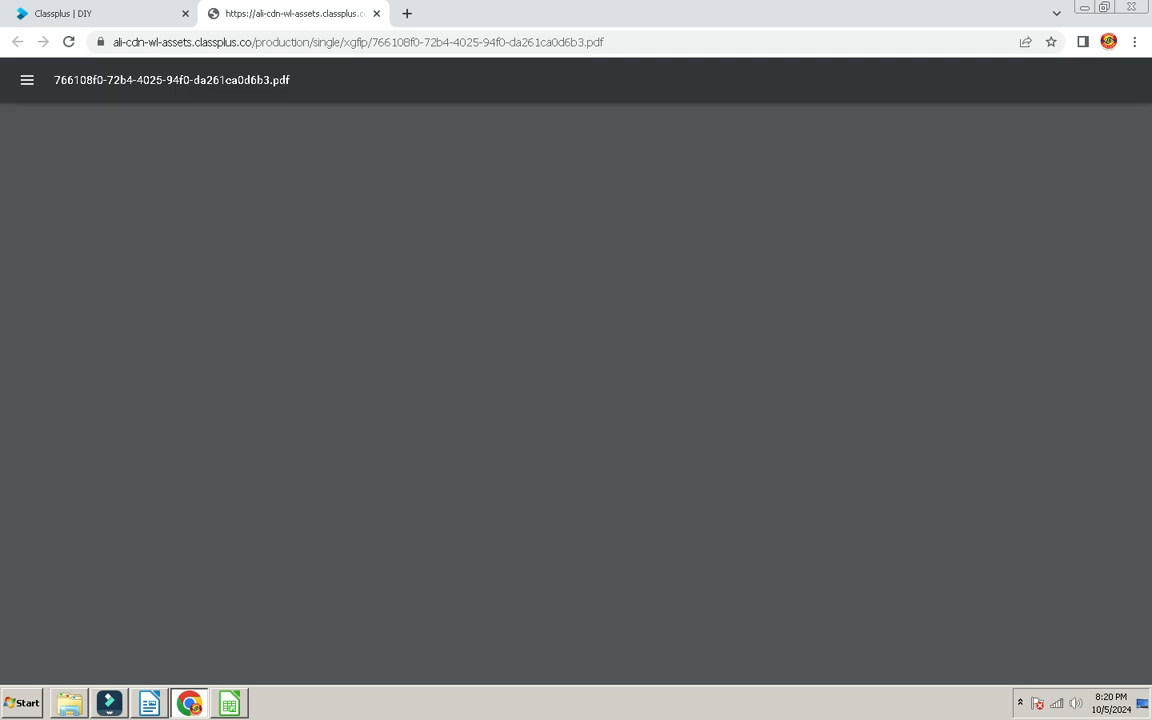
# Step: Scroll the Microsoft Office PDF to the page 35 Vlookup sheet, then return to Calc
pyautogui.scroll(-20, 568, 390)
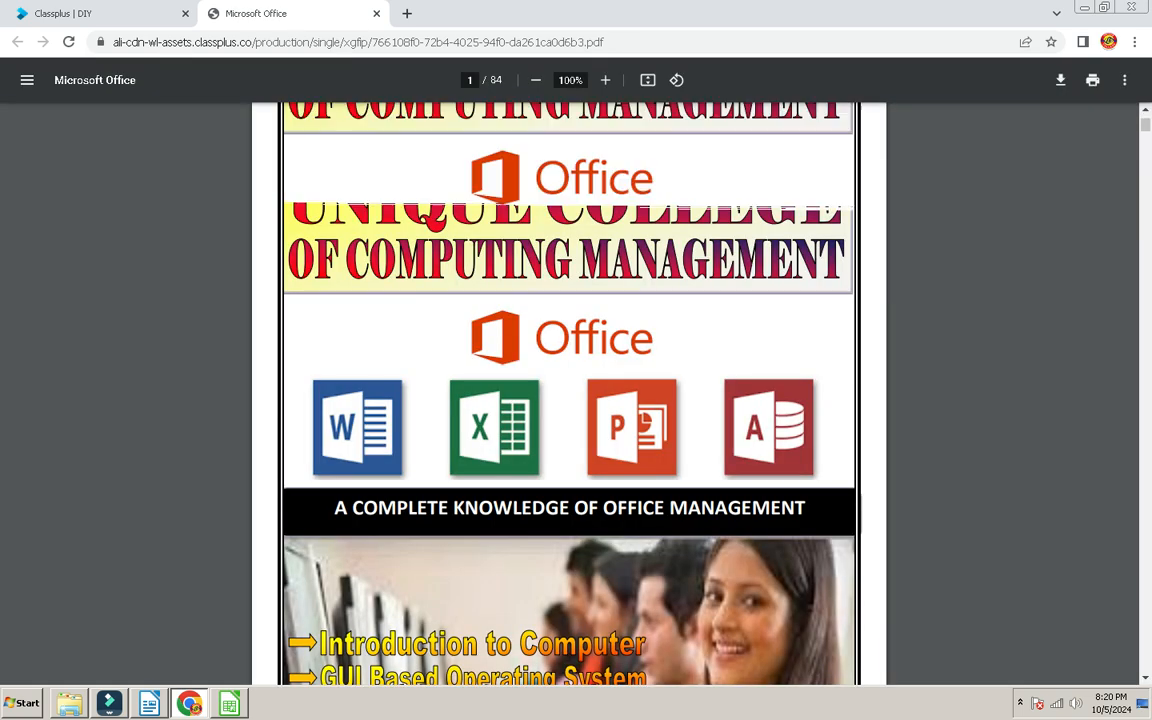
pyautogui.scroll(-20, 568, 390)
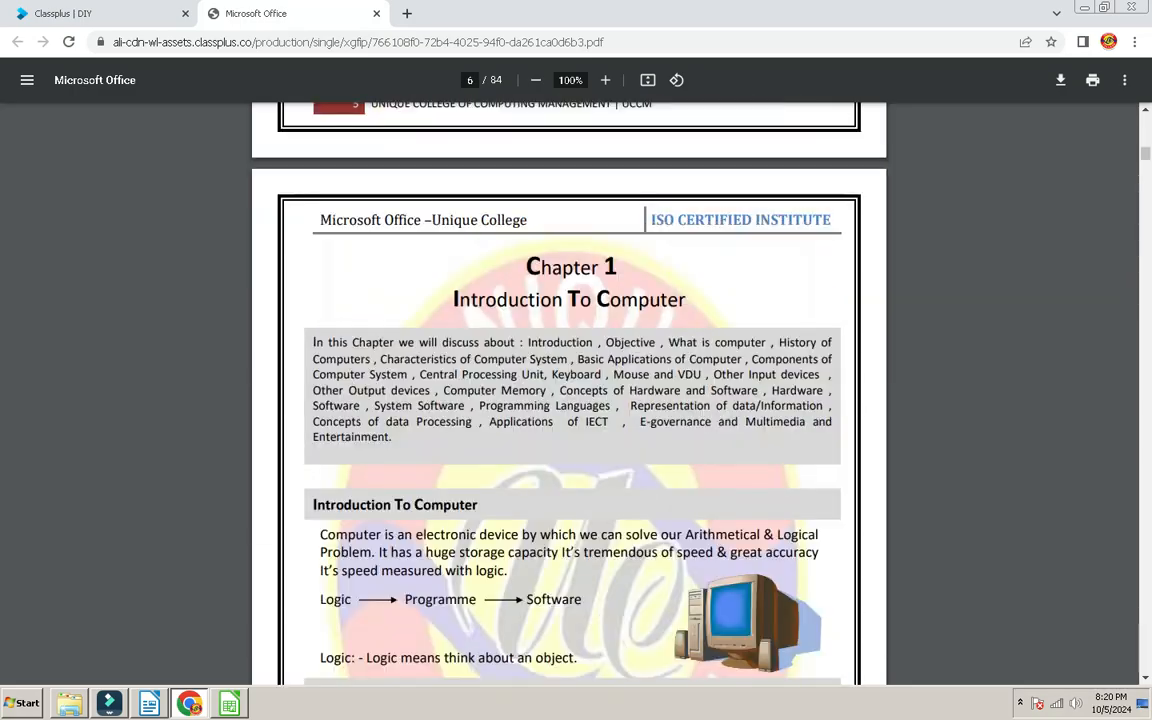
pyautogui.scroll(-20, 568, 390)
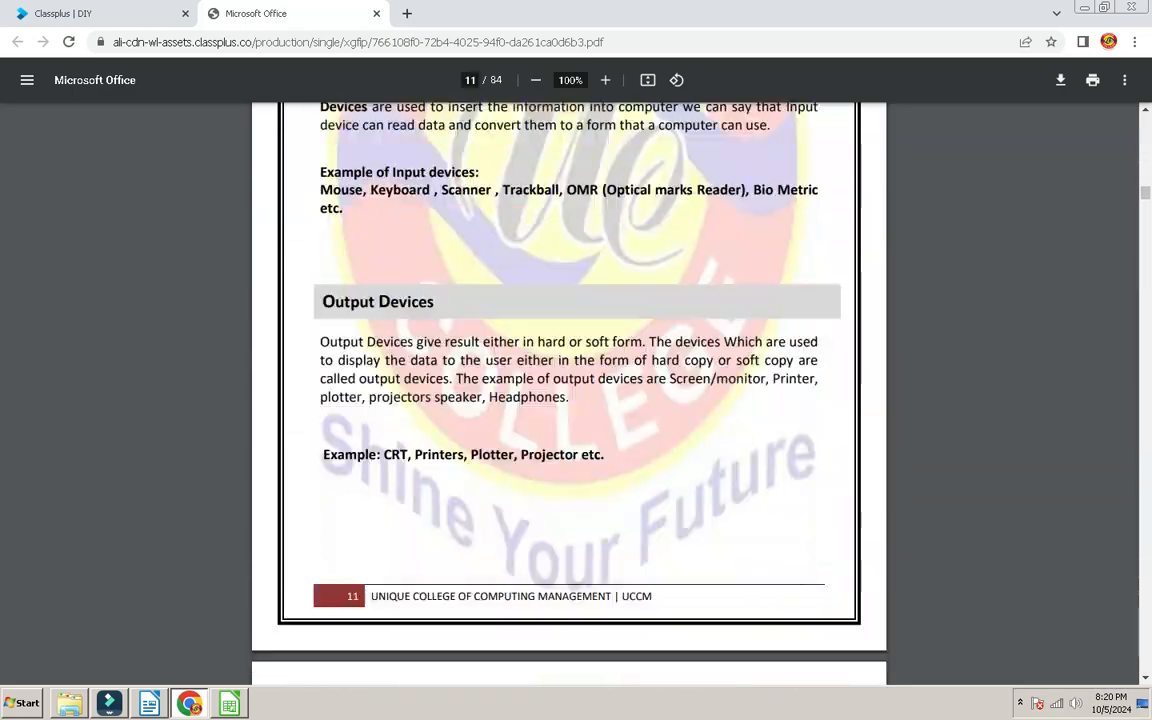
pyautogui.scroll(-20, 568, 390)
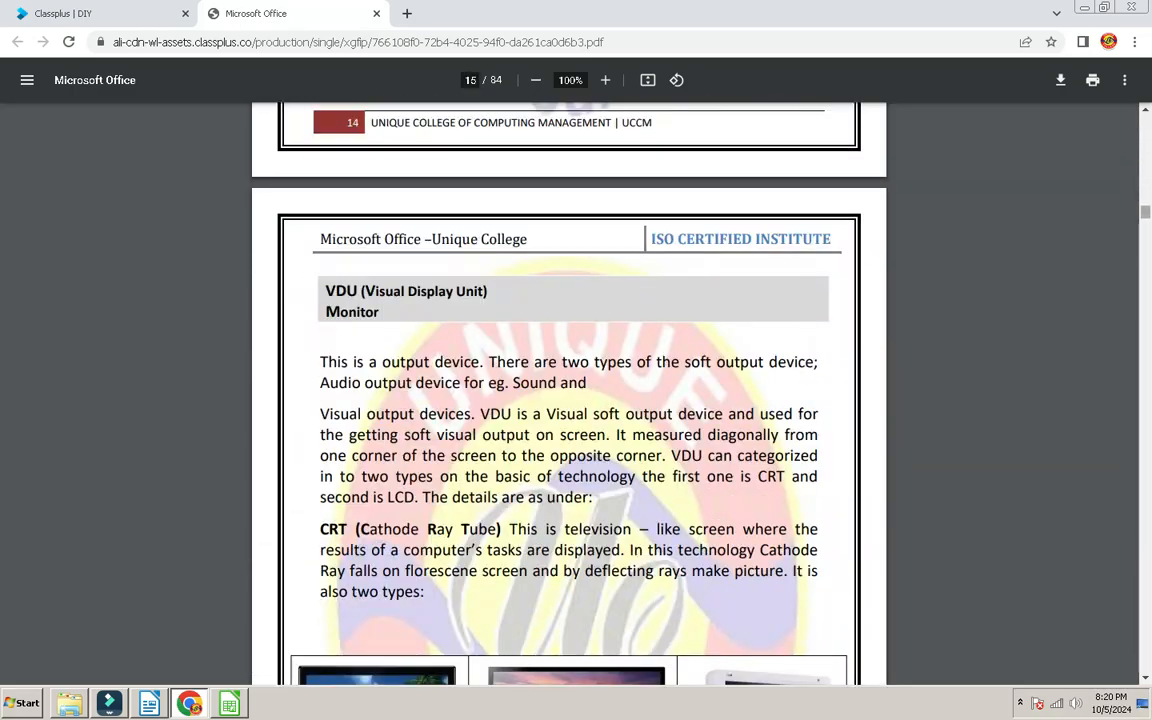
pyautogui.scroll(-20, 568, 390)
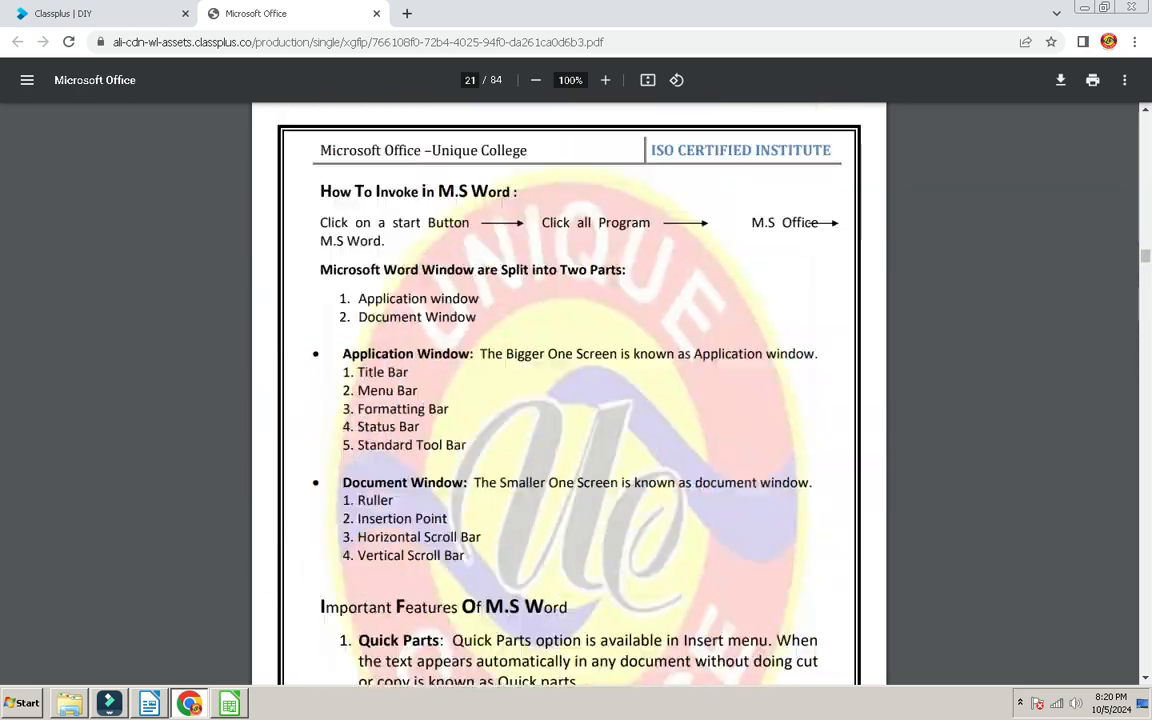
pyautogui.scroll(-20, 568, 390)
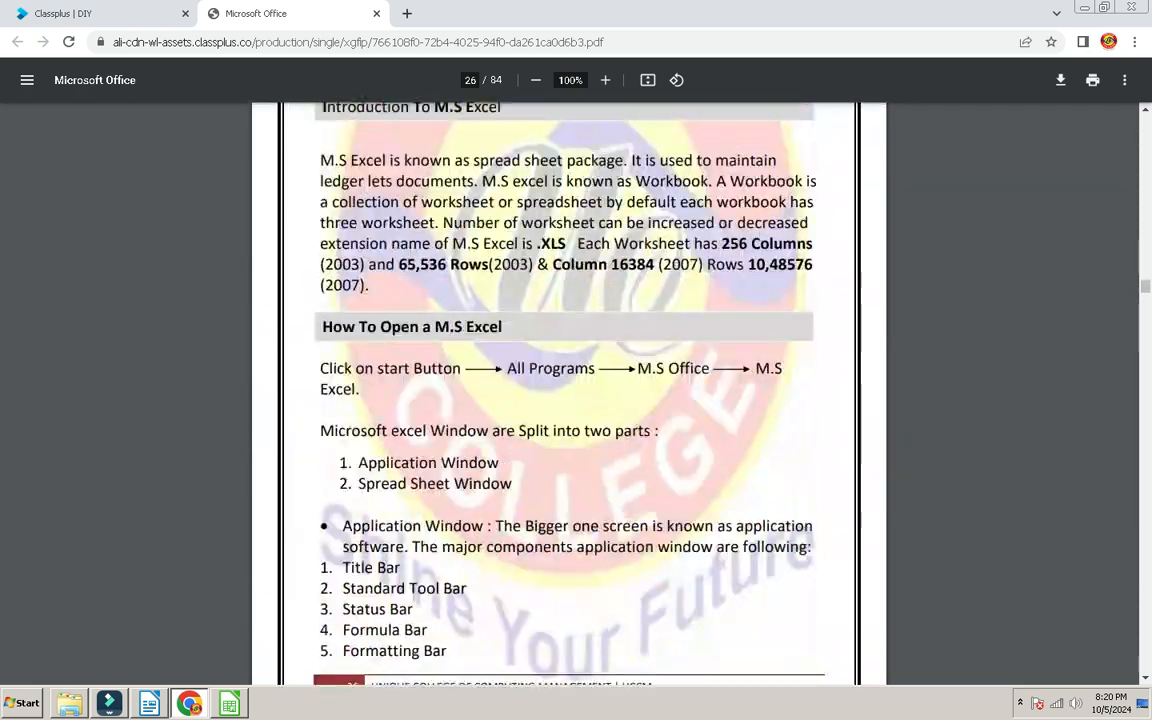
pyautogui.scroll(-20, 568, 390)
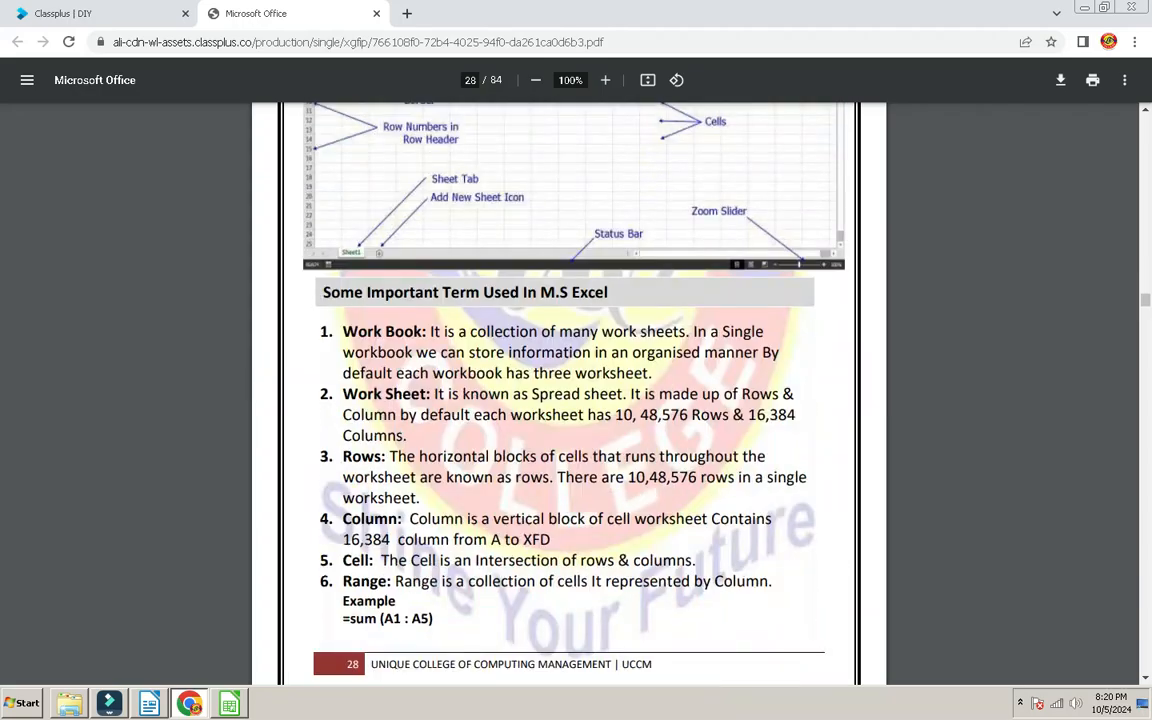
pyautogui.scroll(-8, 568, 390)
pyautogui.scroll(20, 568, 390)
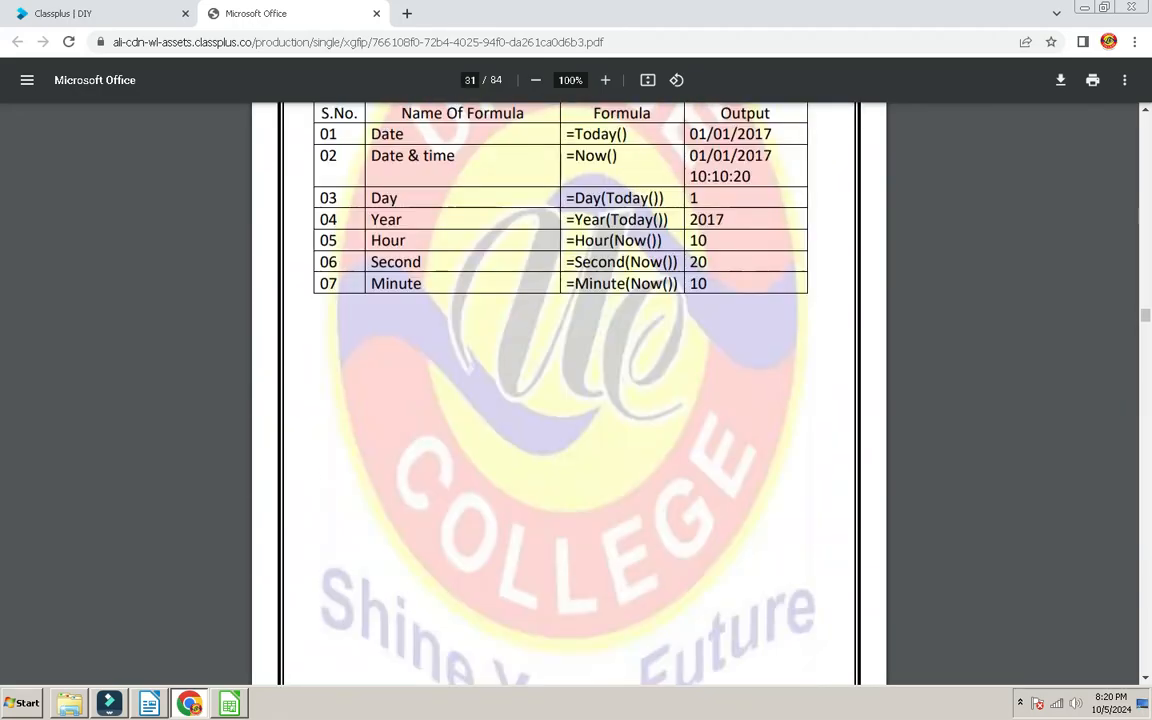
pyautogui.scroll(-10, 568, 390)
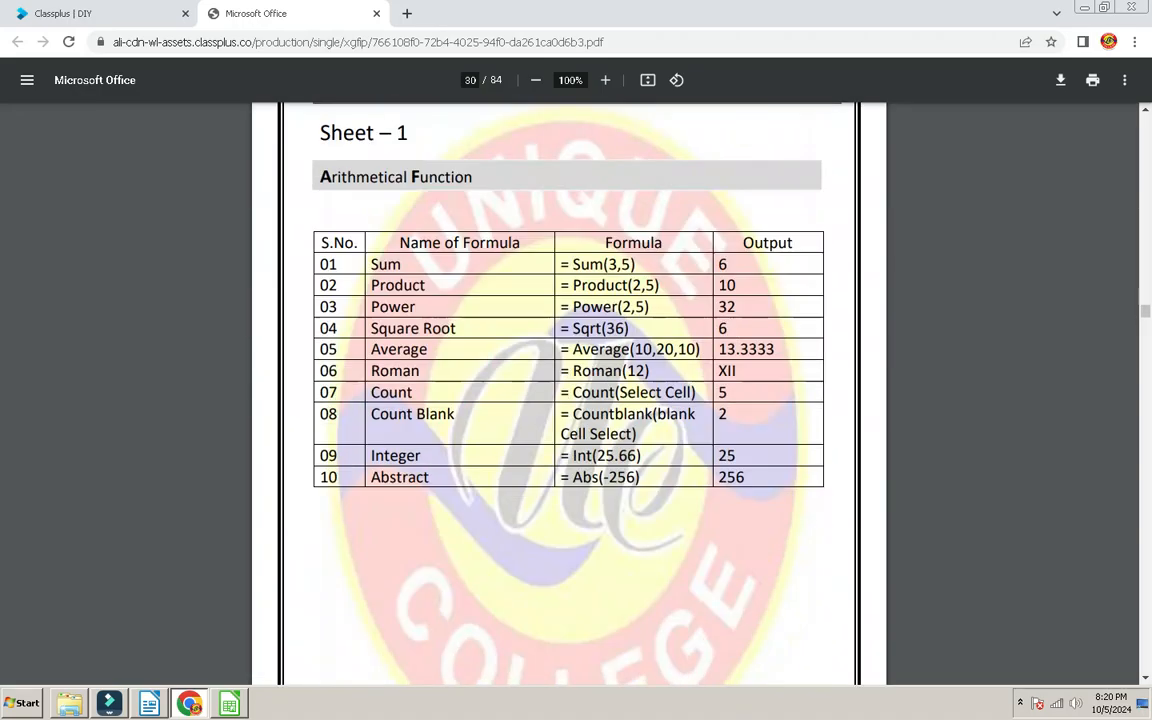
pyautogui.scroll(-12, 568, 390)
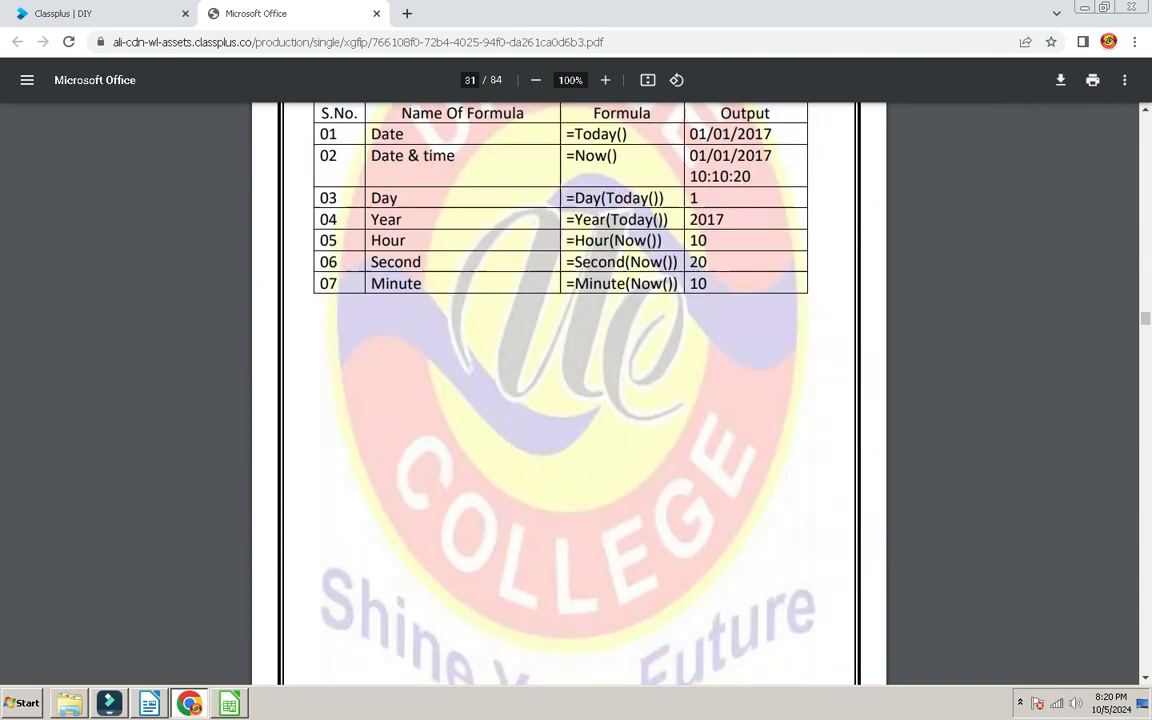
pyautogui.scroll(-20, 568, 390)
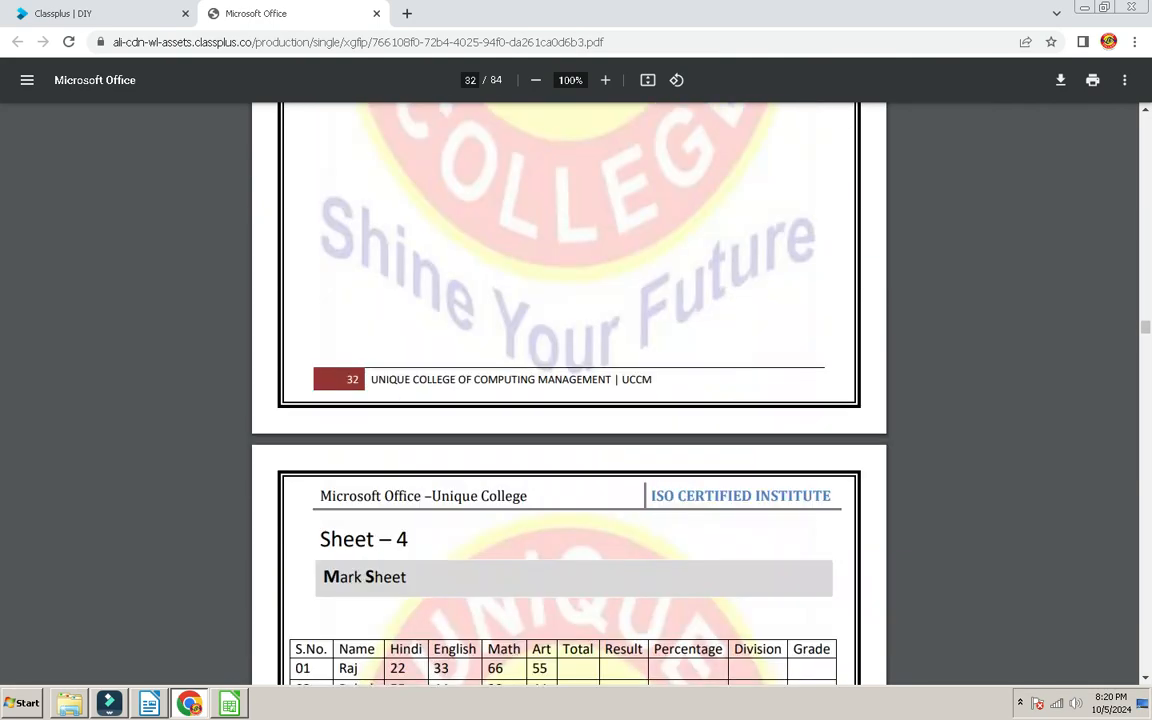
pyautogui.scroll(-13, 568, 390)
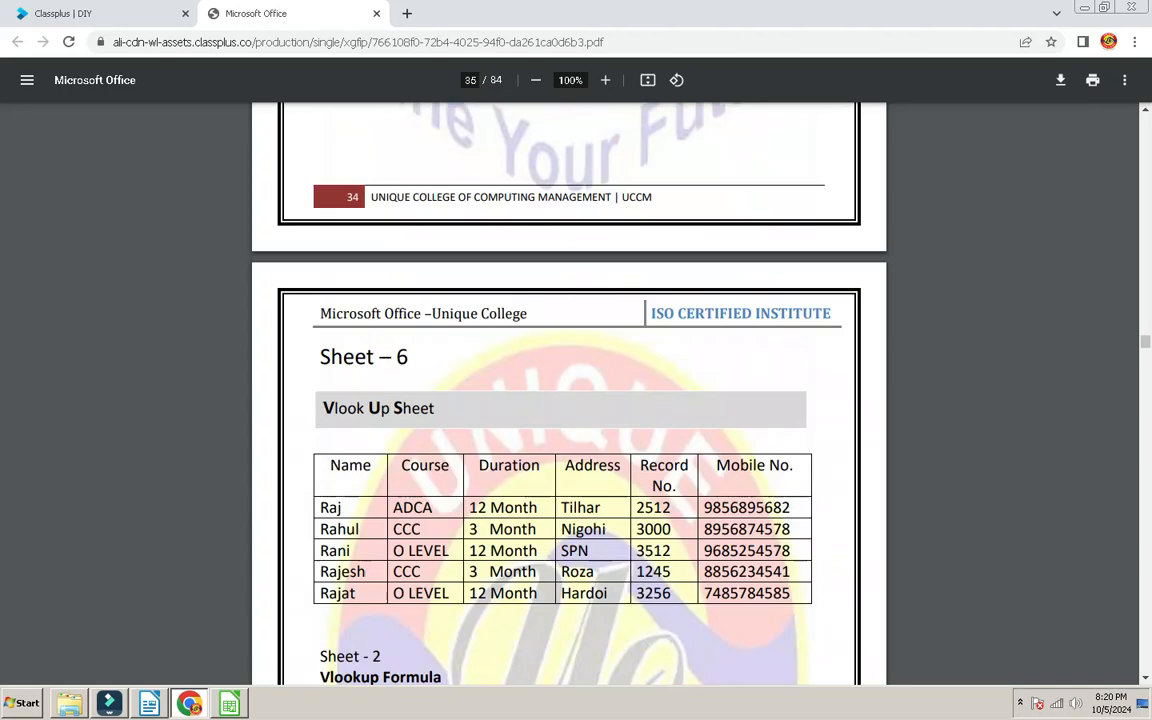
pyautogui.scroll(-3, 568, 390)
pyautogui.scroll(3, 568, 390)
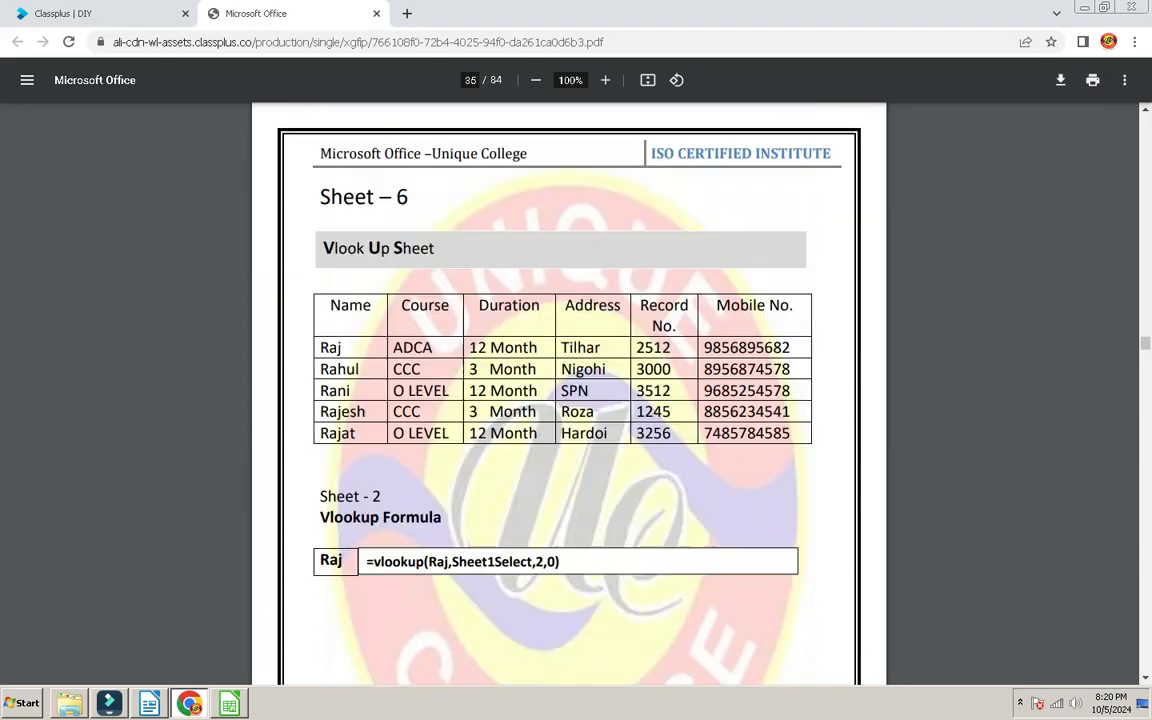
pyautogui.scroll(-1, 568, 390)
pyautogui.hotkey('alt', 'Tab')
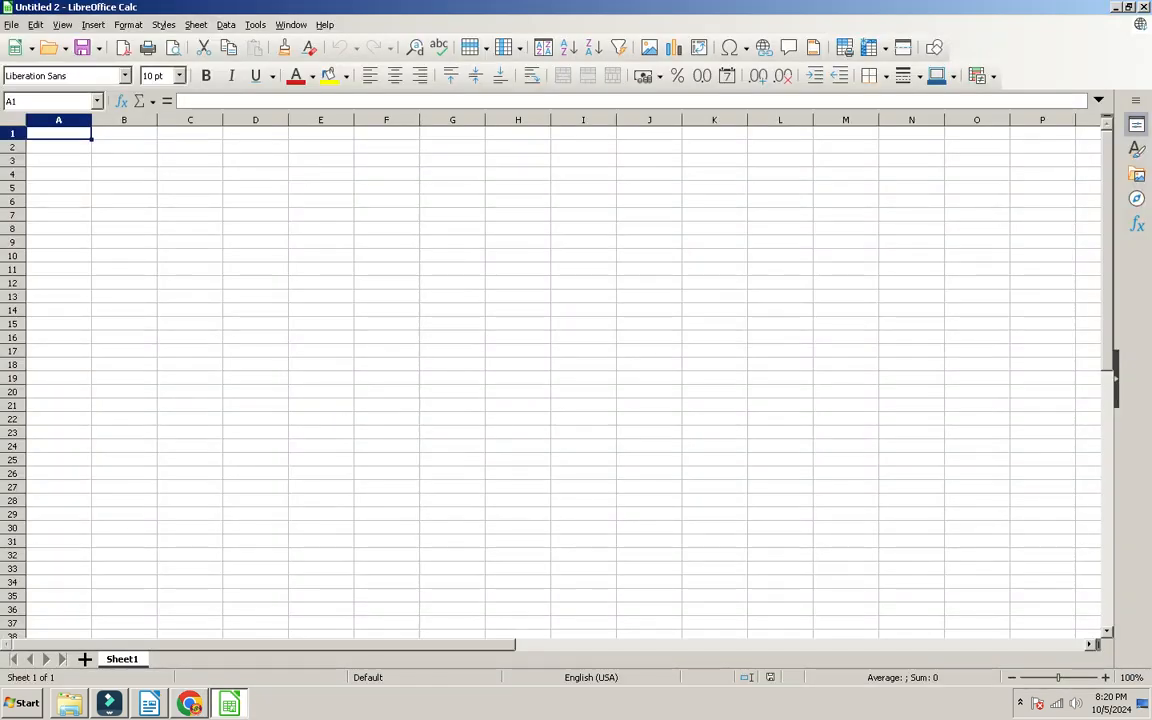
# Step: Merge and centre A1:G3 holding the title 'Vlook sheet', bold at 36 pt
pyautogui.hotkey('shift', 'Right')
pyautogui.hotkey('shift', 'Right')
pyautogui.hotkey('shift', 'Right')
pyautogui.hotkey('shift', 'Right')
pyautogui.hotkey('shift', 'Right')
pyautogui.hotkey('shift', 'Right')
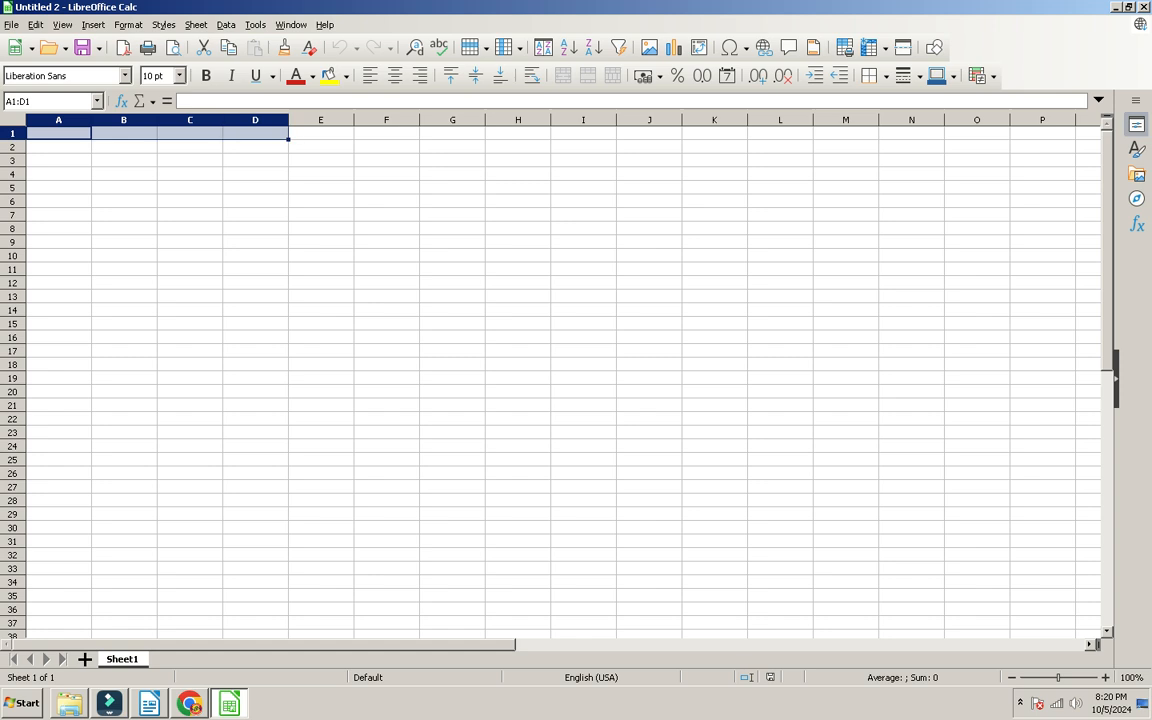
pyautogui.hotkey('shift', 'Down')
pyautogui.hotkey('shift', 'Down')
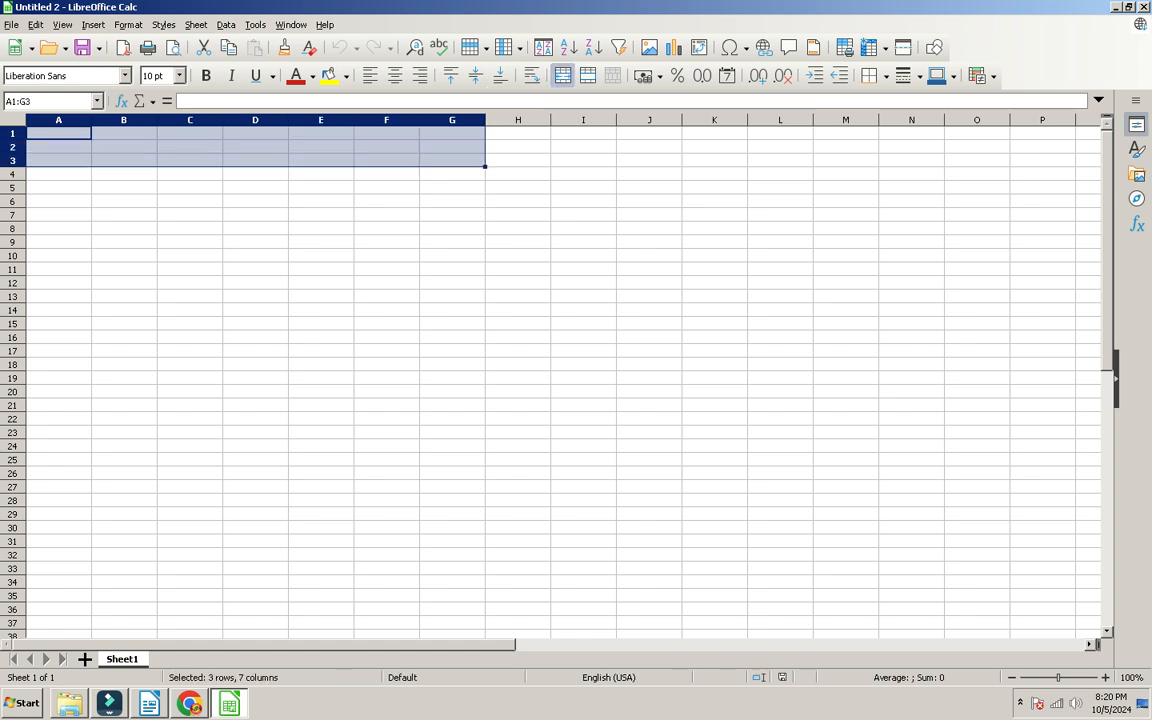
pyautogui.click(562, 75)
pyautogui.write('Vloo')
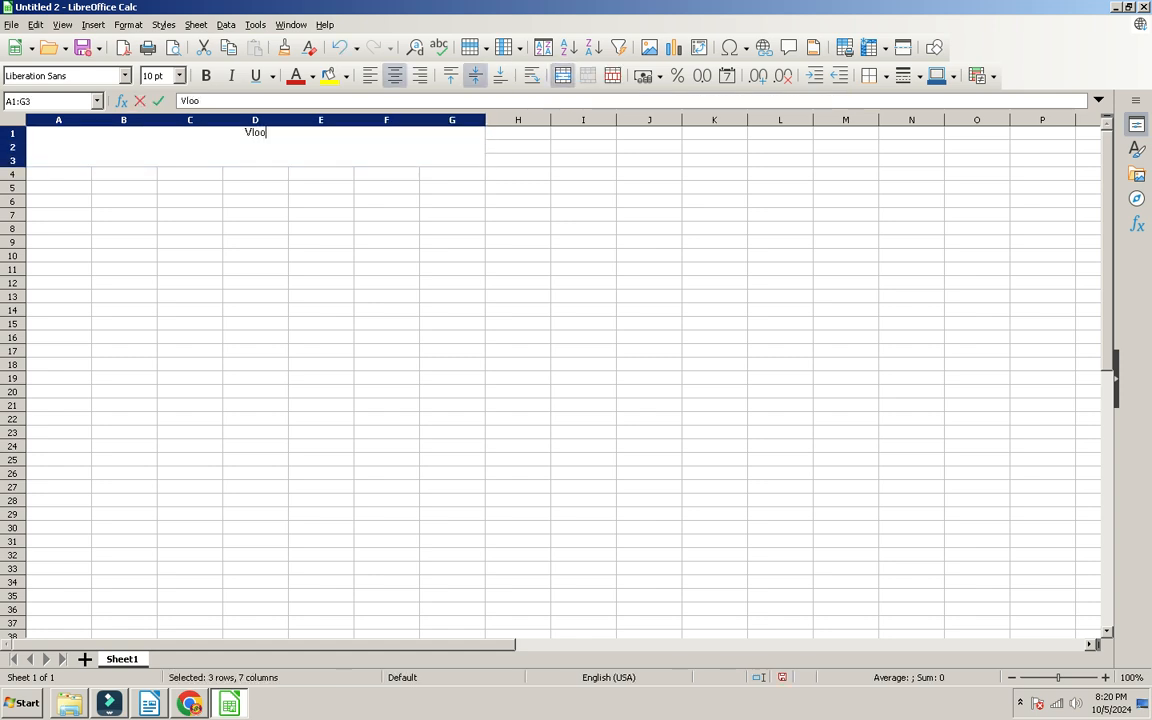
pyautogui.write('k sheet')
pyautogui.press('Return')
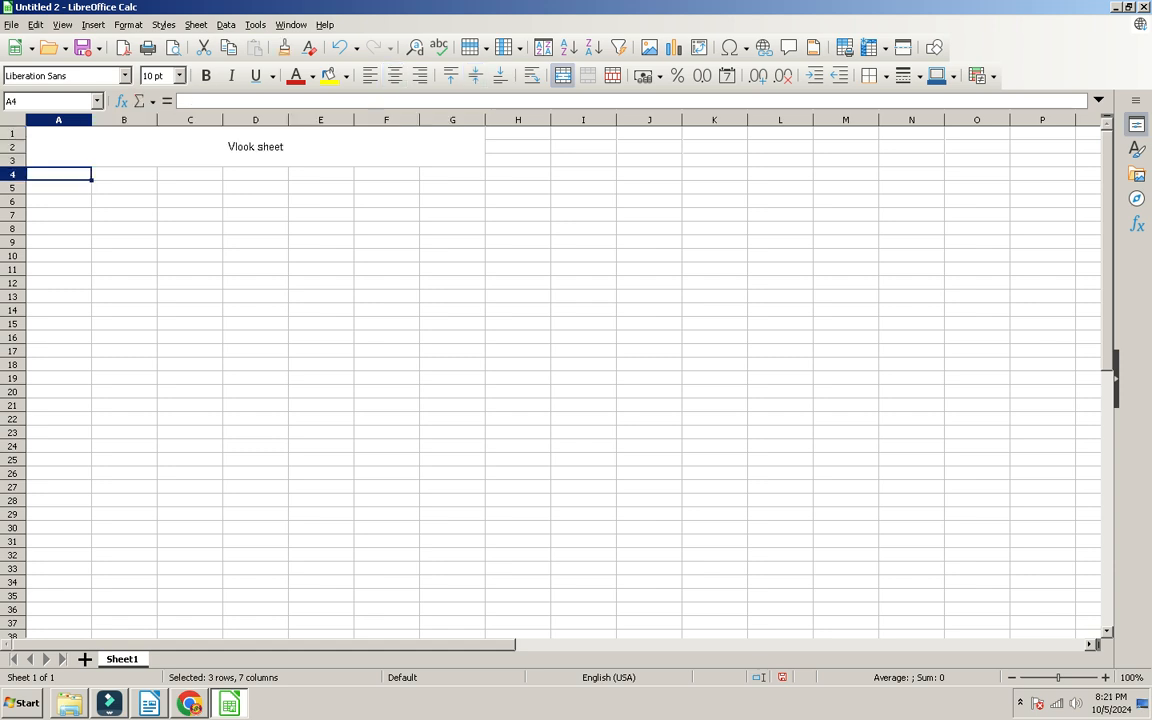
pyautogui.press('Up')
pyautogui.hotkey('ctrl', 'b')
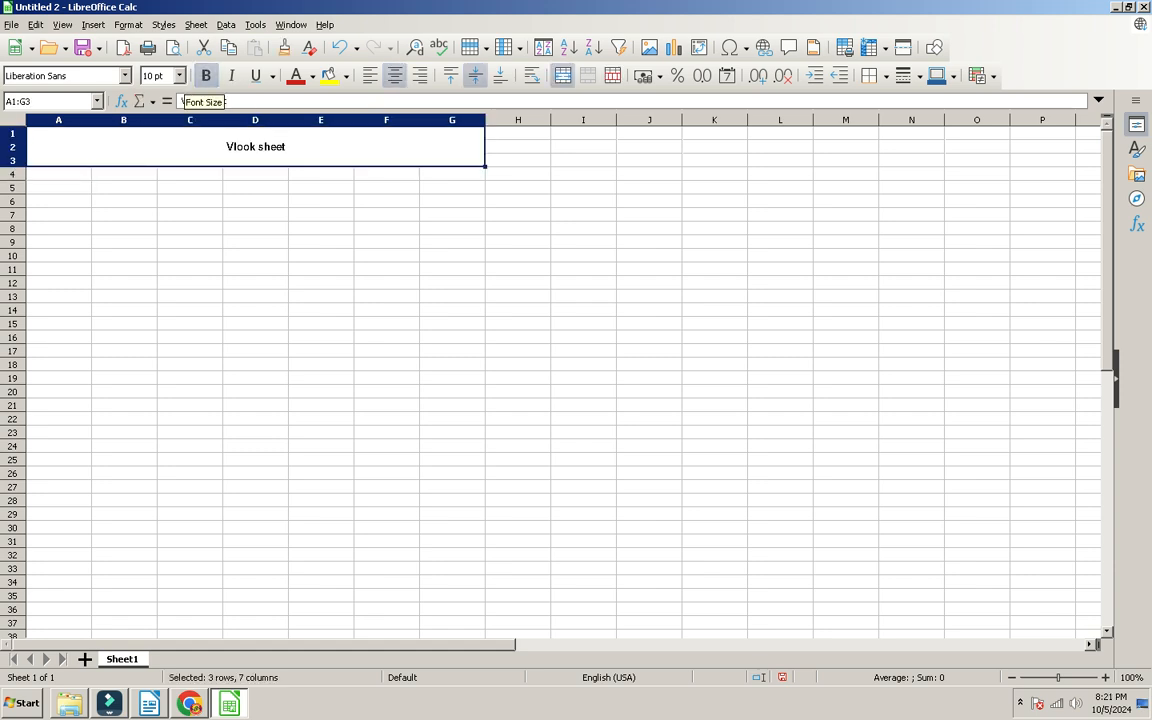
pyautogui.click(179, 76)
pyautogui.click(142, 243)
pyautogui.click(58, 201)
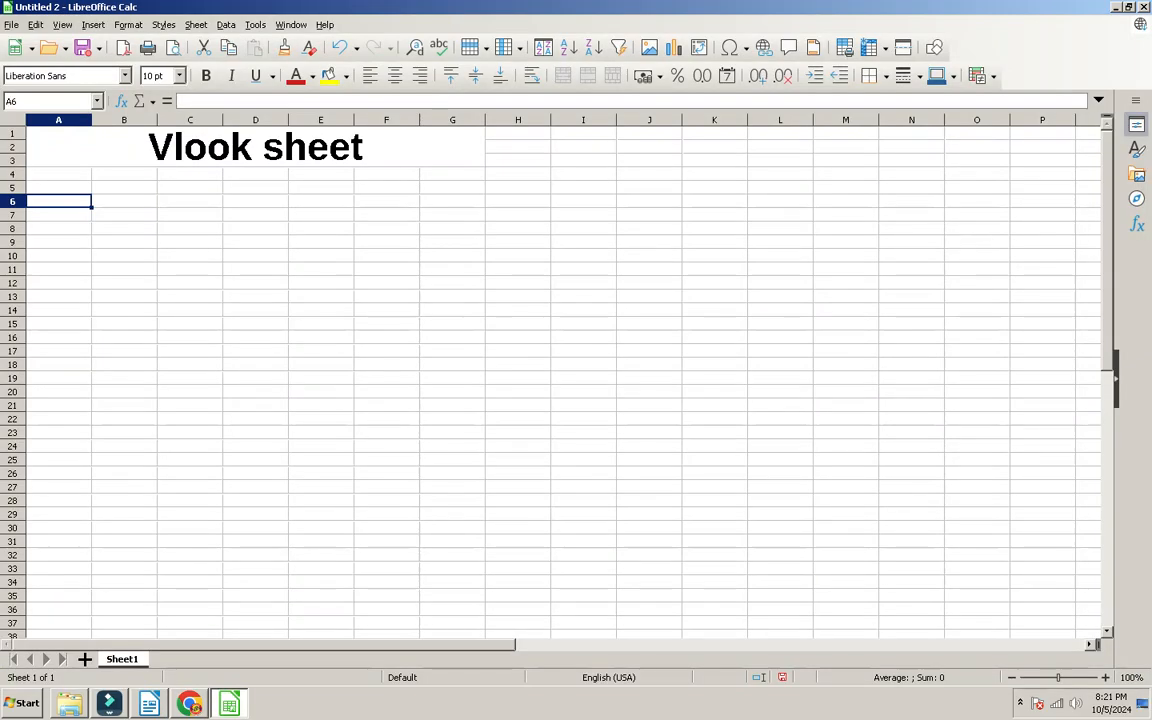
# Step: Type the headings name, course, add and state across A6:D6
pyautogui.write('name')
pyautogui.press('Tab')
pyautogui.write('course')
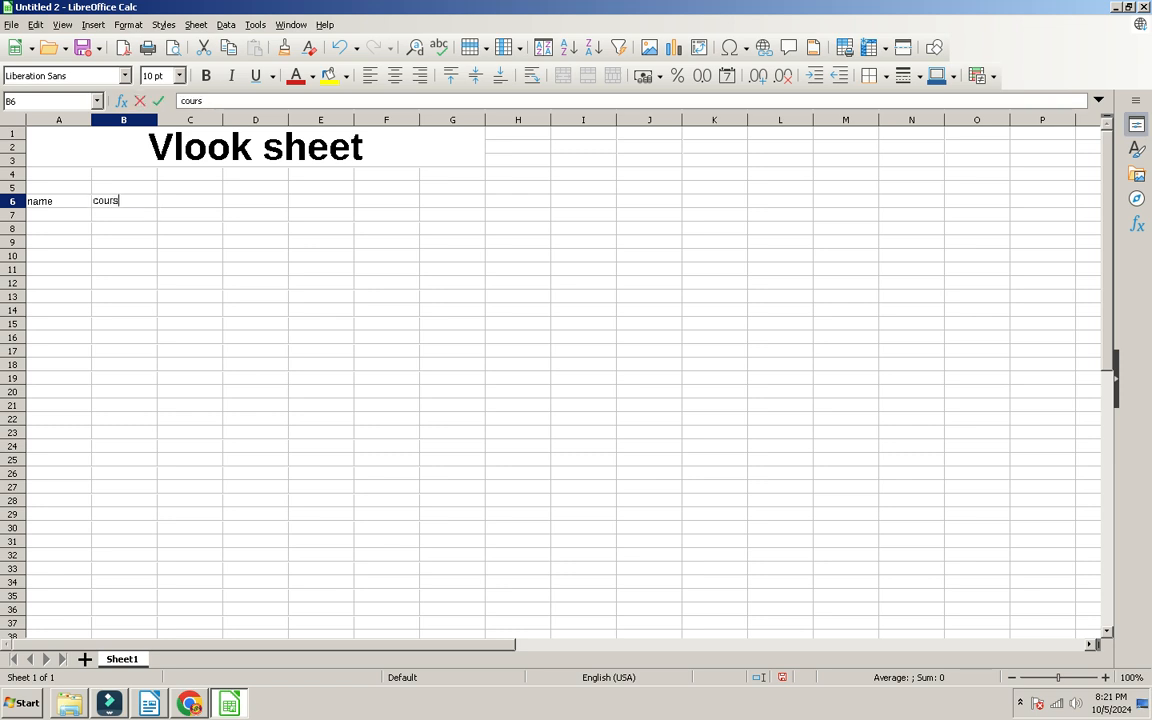
pyautogui.press('Tab')
pyautogui.write('add')
pyautogui.press('Tab')
pyautogui.write('state')
pyautogui.press('Tab')
# Step: Add the pincode and mobile headings in E6 and F6
pyautogui.press('Left')
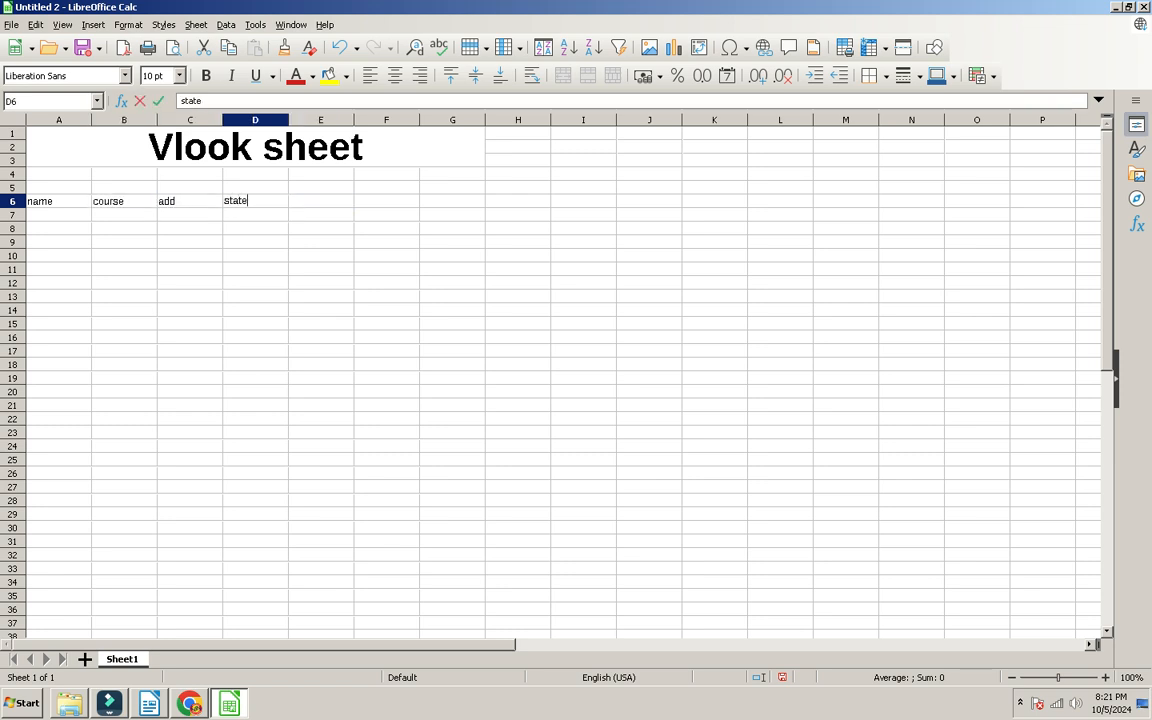
pyautogui.press('Right')
pyautogui.write('pincode')
pyautogui.press('Tab')
pyautogui.press('Return')
pyautogui.press('Right')
pyautogui.press('Right')
pyautogui.press('Right')
pyautogui.press('Up')
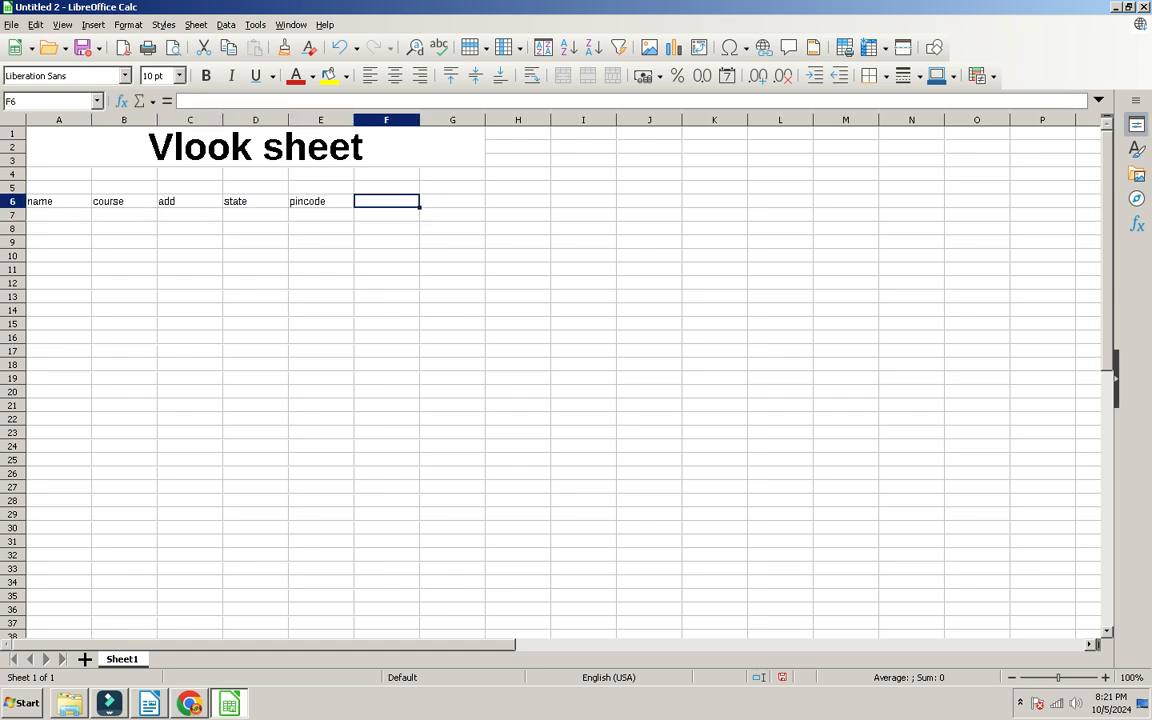
pyautogui.write('mobile')
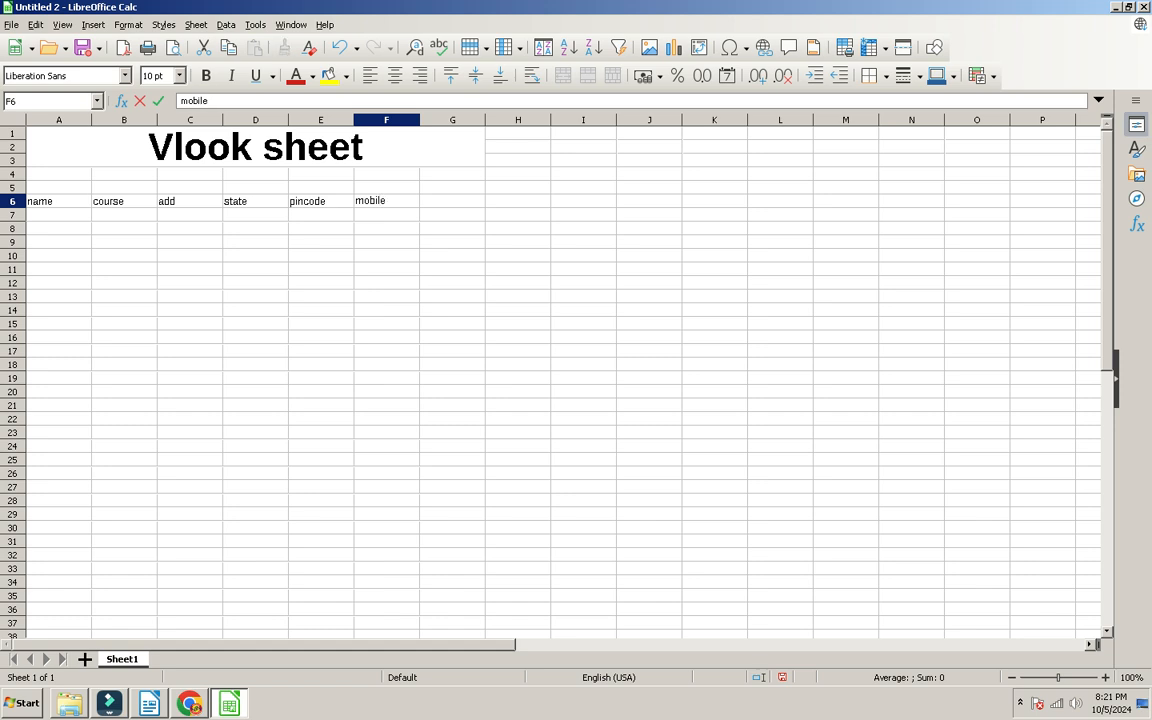
pyautogui.press('Return')
# Step: Enter names a to e in column A and courses ccc, bcc, o level, ccc in B7:B10
pyautogui.press('Left')
pyautogui.press('Left')
pyautogui.write('a b c d e')
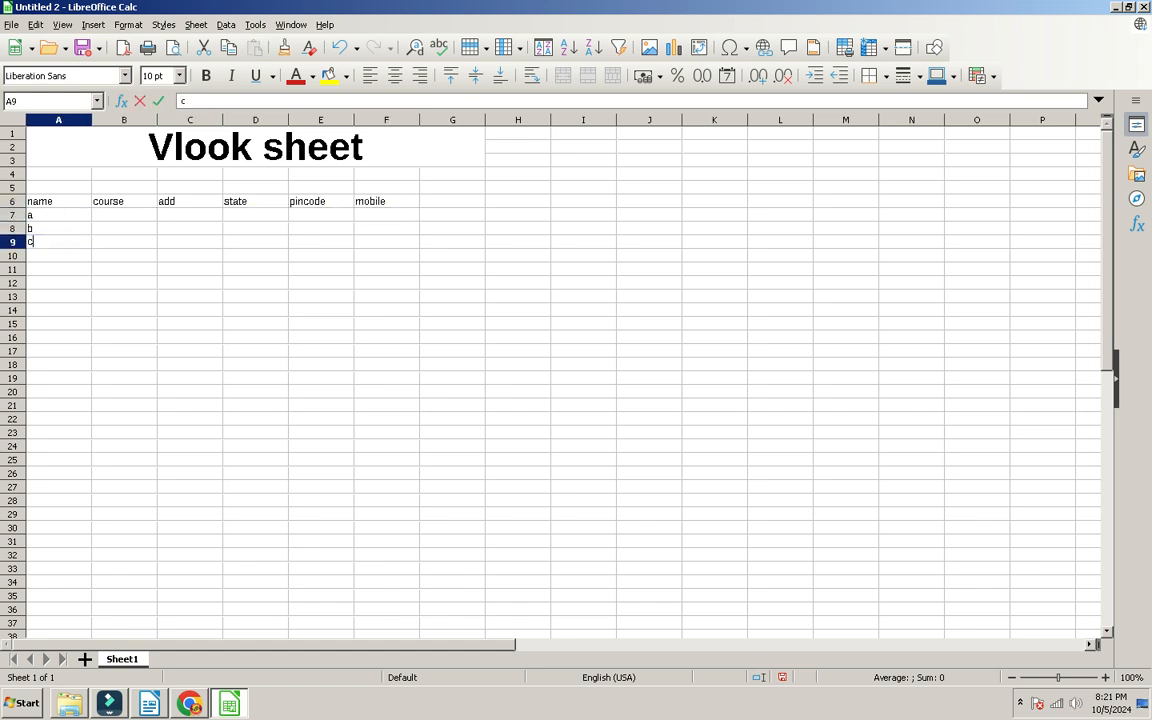
pyautogui.press('Tab')
pyautogui.press('Up')
pyautogui.press('Up')
pyautogui.press('Up')
pyautogui.press('Up')
pyautogui.write('ccc')
pyautogui.press('Return')
pyautogui.write('bcc')
pyautogui.press('Return')
pyautogui.write('o level')
pyautogui.press('Return')
pyautogui.write('ccc')
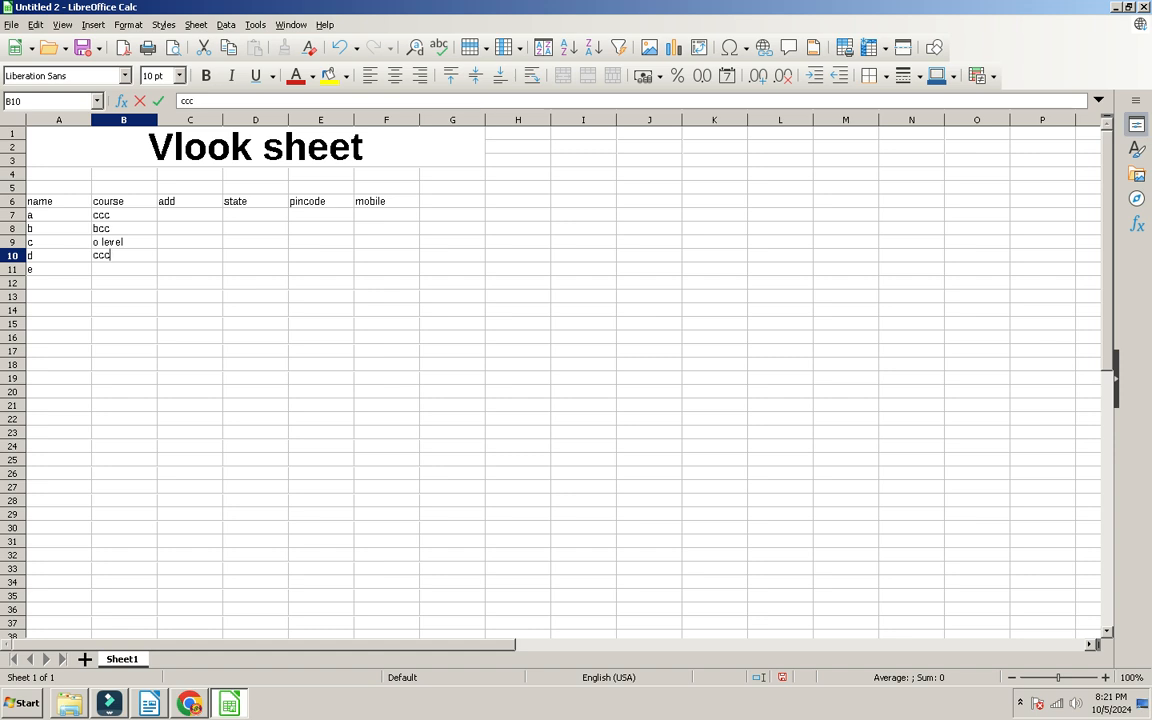
pyautogui.press('Return')
# Step: Give e the course bcc and enter tilhar in C7, correcting a misspelling
pyautogui.write('bcc')
pyautogui.click(189, 228)
pyautogui.click(189, 214)
pyautogui.write('tilahr')
pyautogui.press('Return')
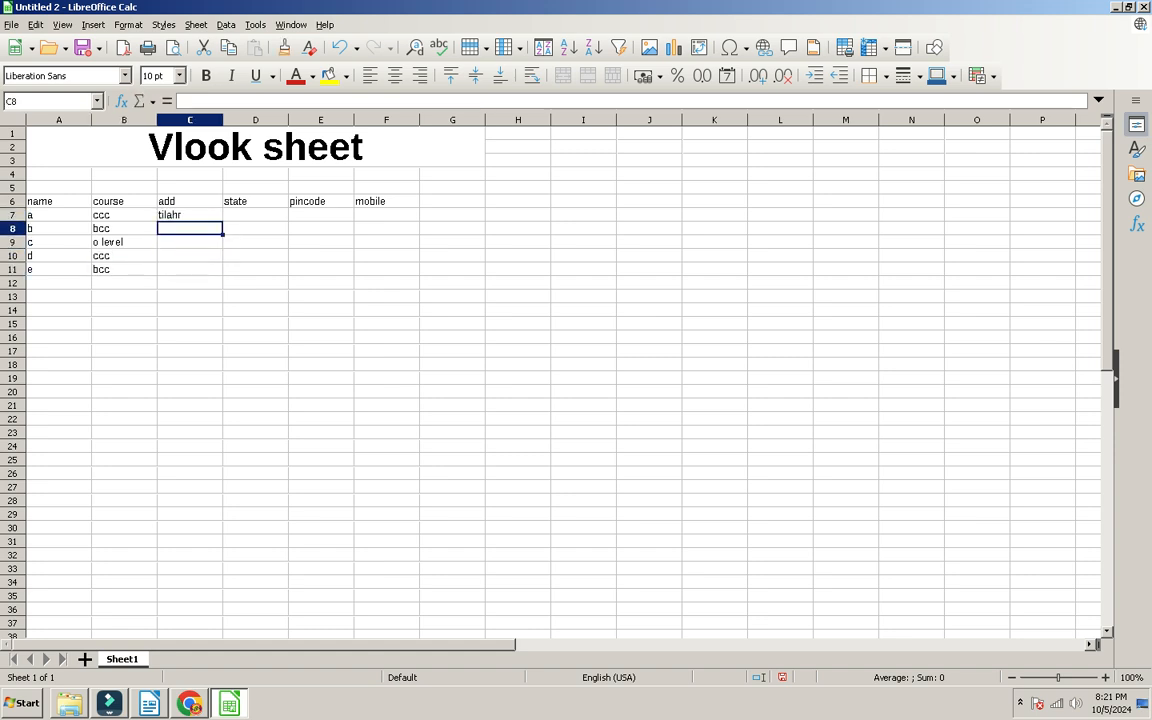
pyautogui.click(189, 214)
pyautogui.press('BackSpace')
pyautogui.write('tilhar')
pyautogui.press('Return')
# Step: Add the towns nigohi, banda, spn and hardoi below tilhar in the add column
pyautogui.write('nigohi')
pyautogui.press('Return')
pyautogui.write('ba')
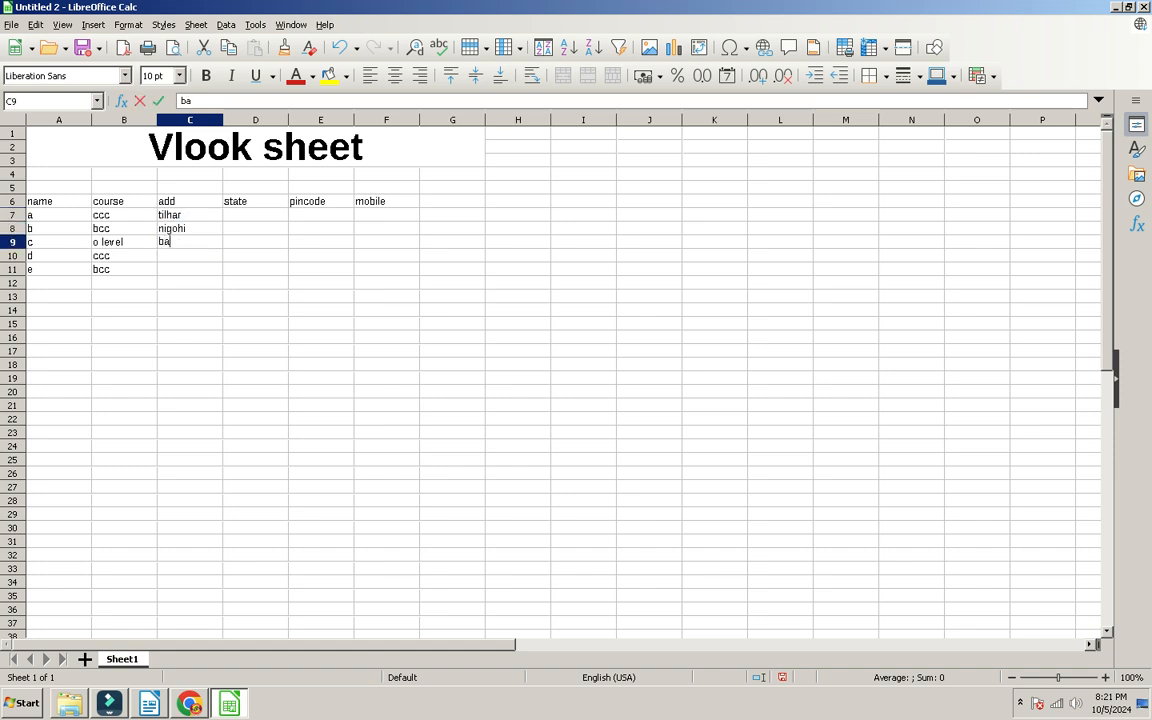
pyautogui.write('nda')
pyautogui.press('Return')
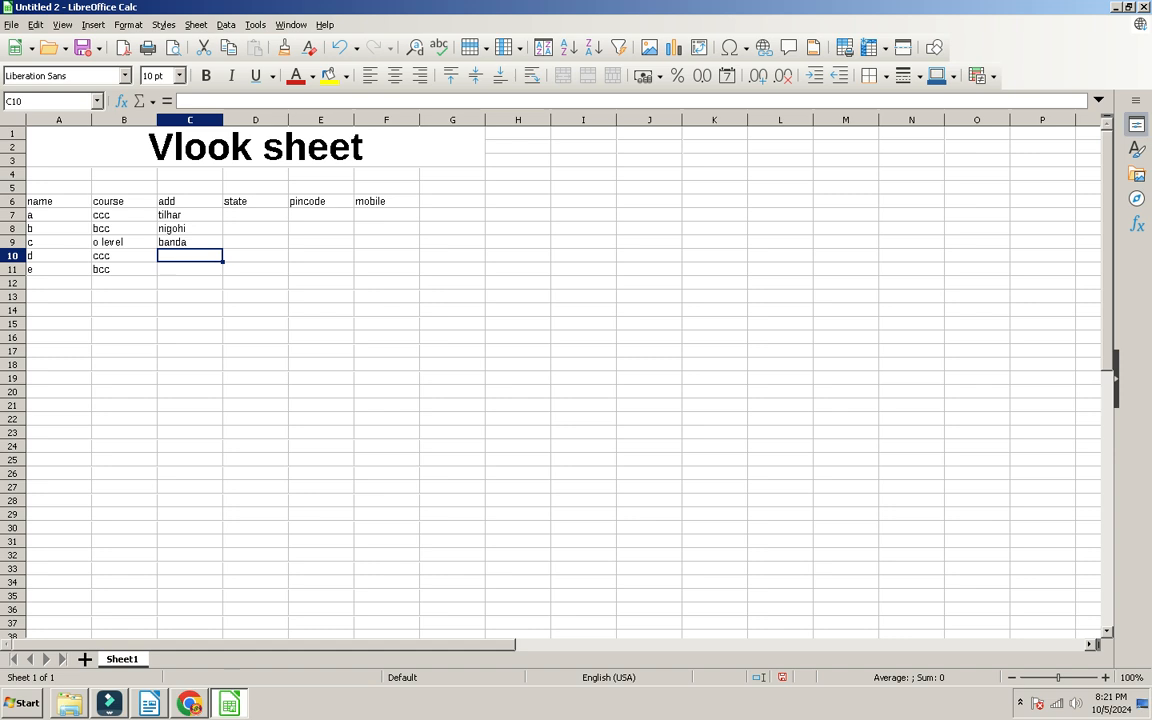
pyautogui.write('spn')
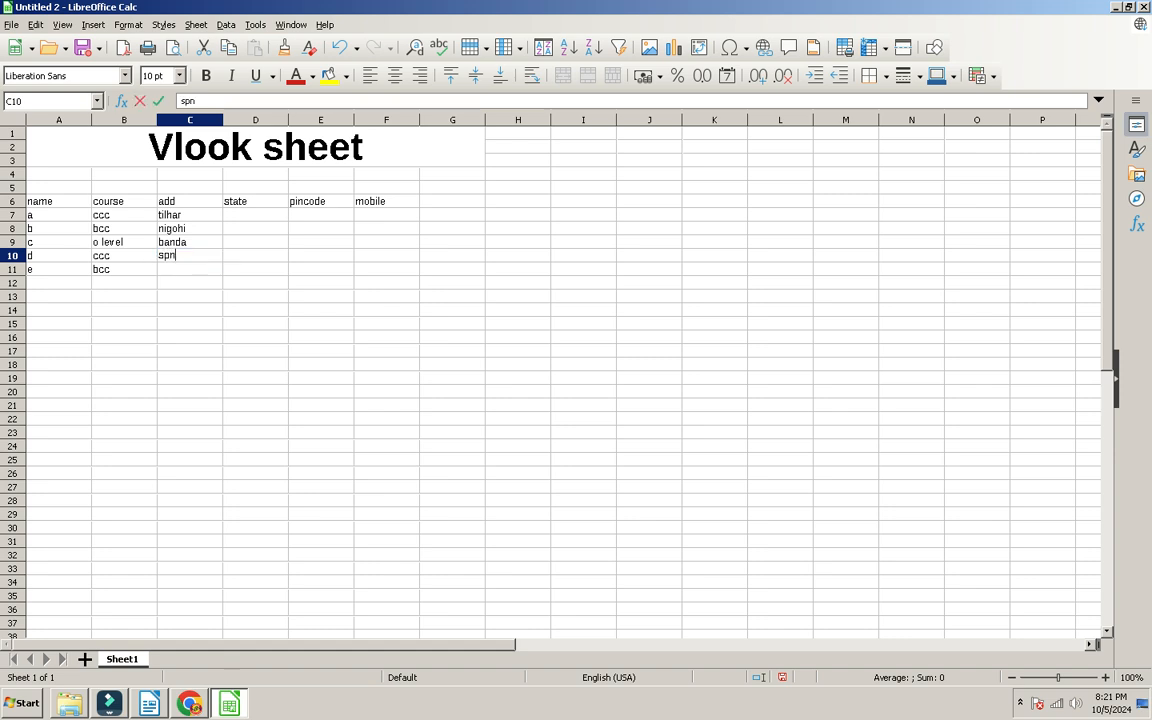
pyautogui.press('Return')
pyautogui.write('hardoi')
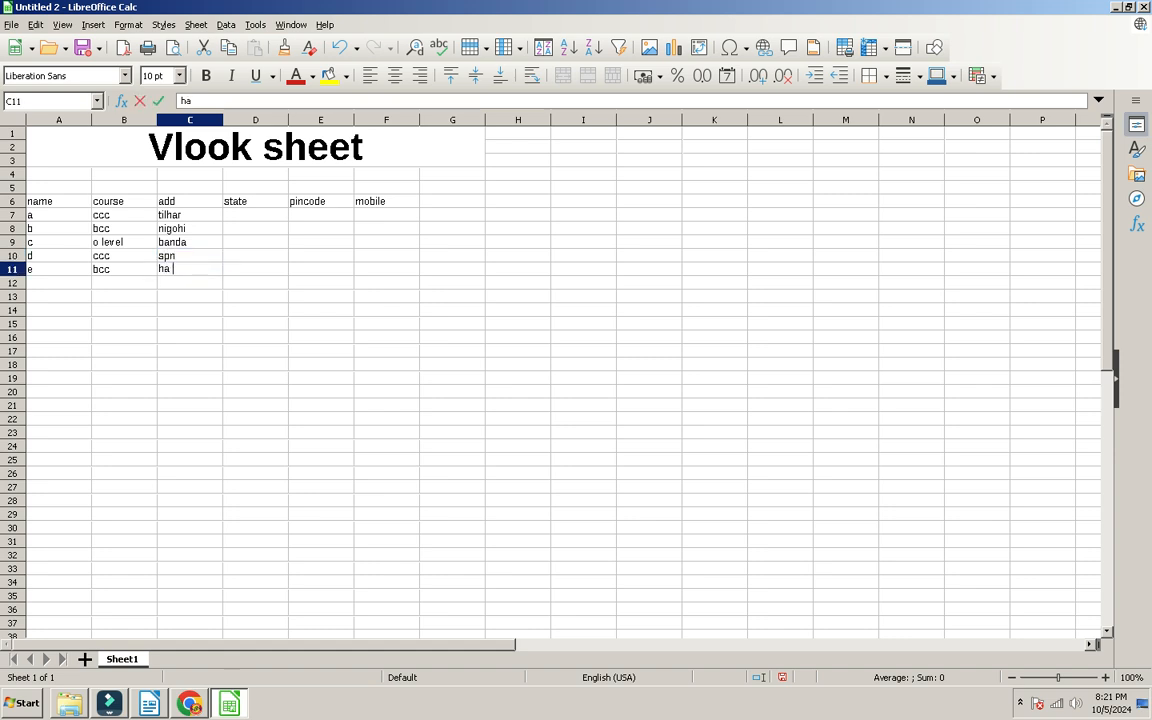
pyautogui.press('Tab')
# Step: Enter state up in D7 and fill it down to D11
pyautogui.click(255, 228)
pyautogui.click(255, 214)
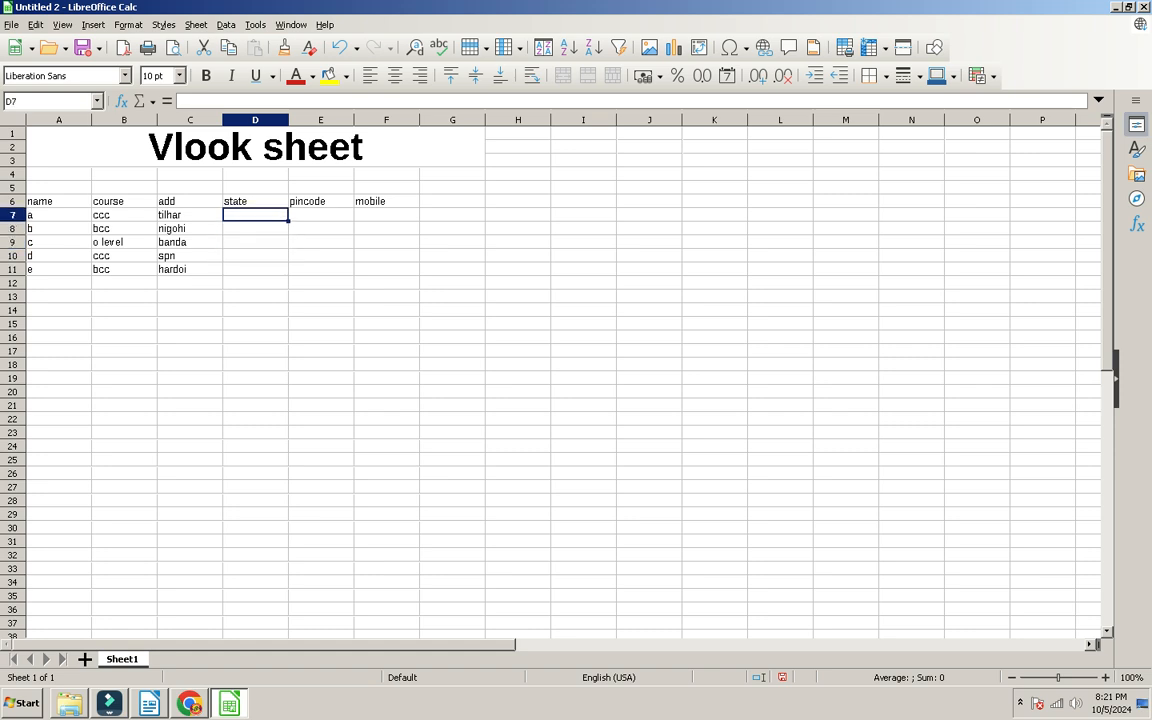
pyautogui.write('up')
pyautogui.press('Return')
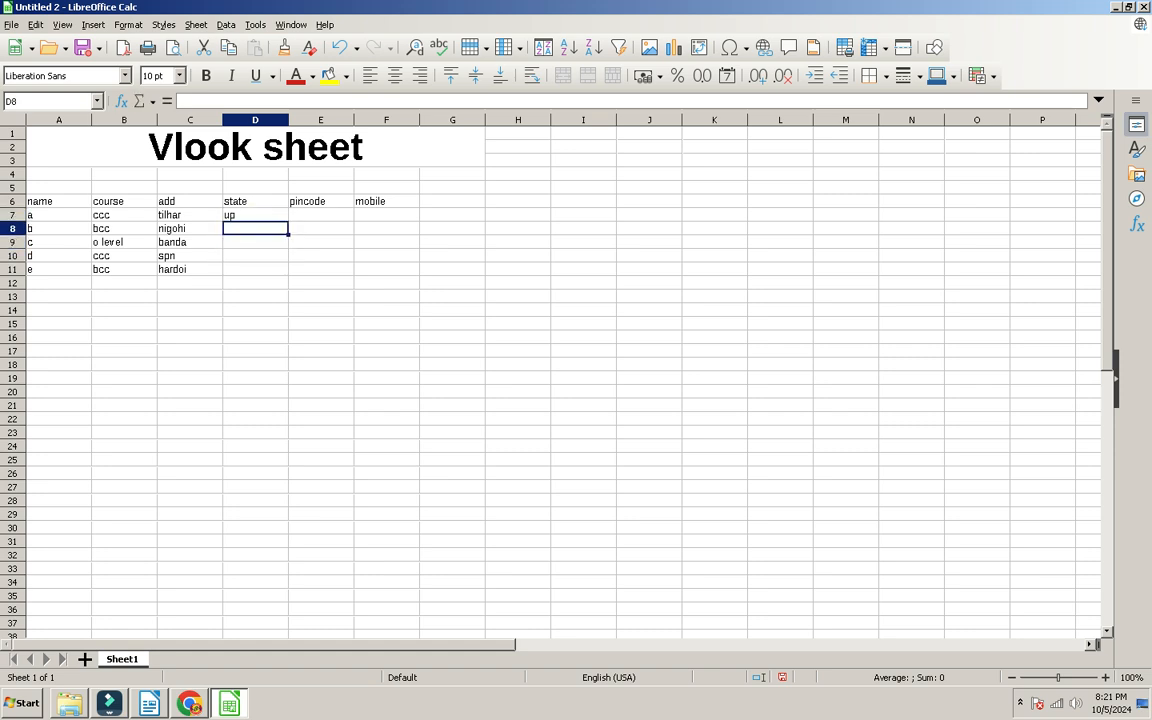
pyautogui.click(255, 214)
pyautogui.moveTo(288, 221); pyautogui.dragTo(272, 268)
# Step: Fill pincodes 242307–242311 down E7:E11, deleting the extra 242312
pyautogui.click(320, 214)
pyautogui.write('242')
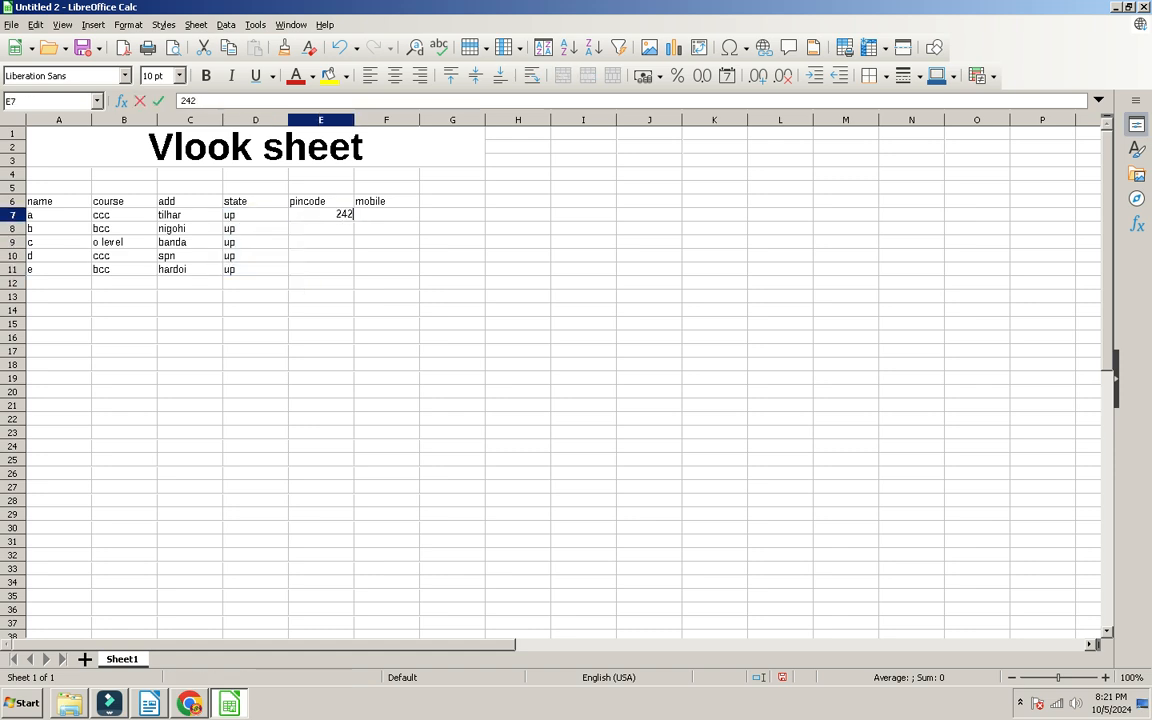
pyautogui.write('307')
pyautogui.press('Return')
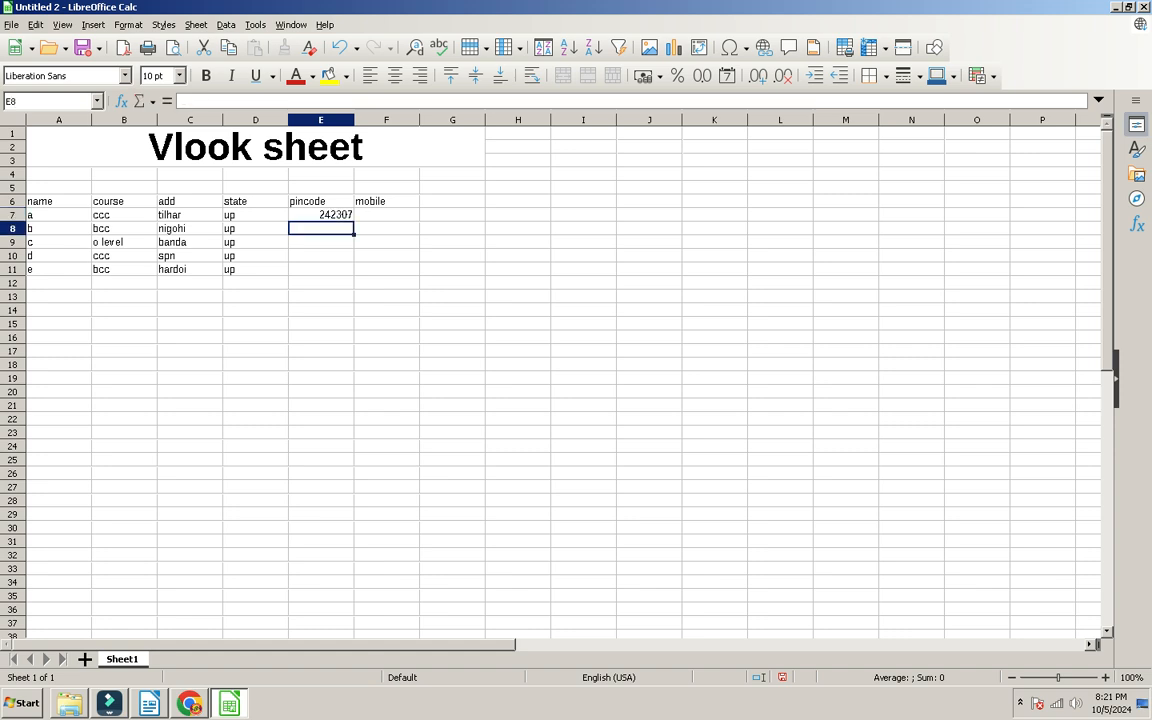
pyautogui.click(320, 214)
pyautogui.moveTo(354, 221); pyautogui.dragTo(352, 288)
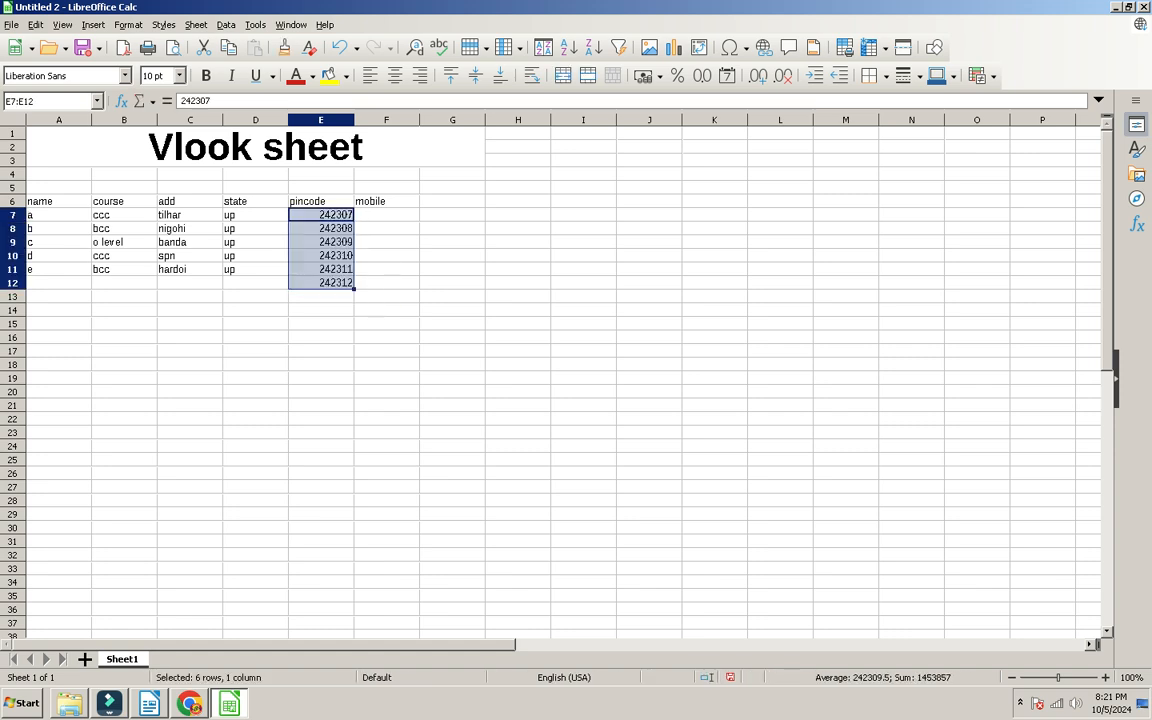
pyautogui.click(321, 283)
pyautogui.press('Delete')
pyautogui.click(321, 215)
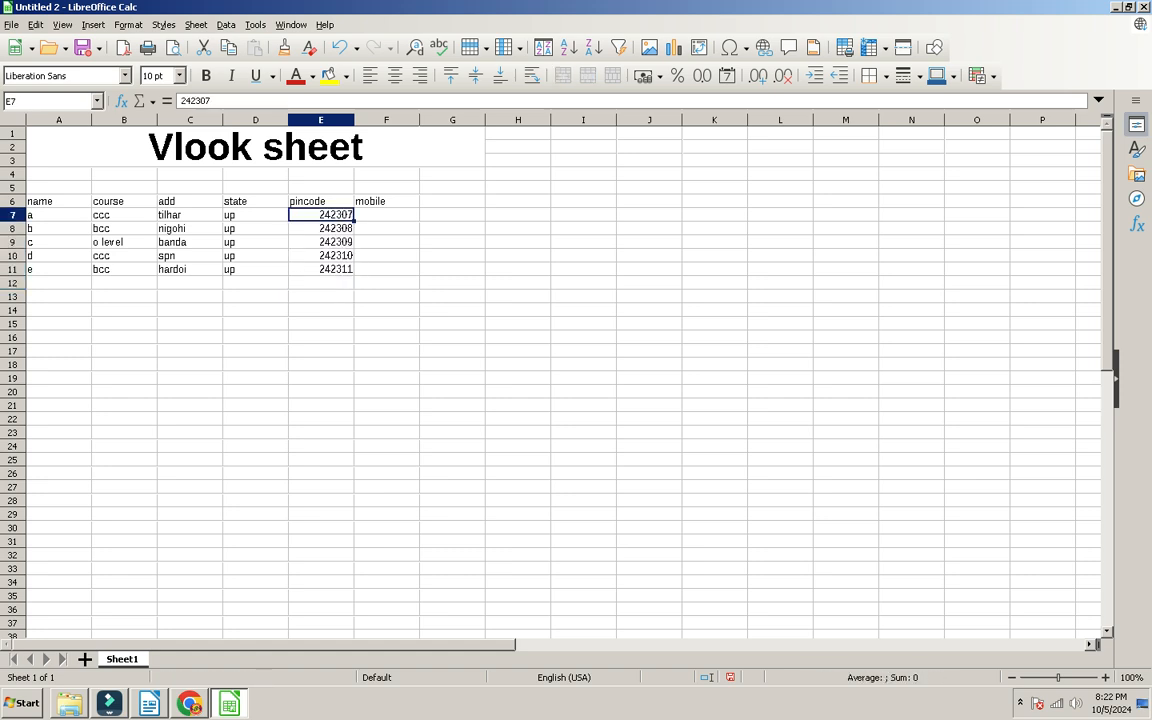
# Step: Enter the first mobile number in F7
pyautogui.click(387, 215)
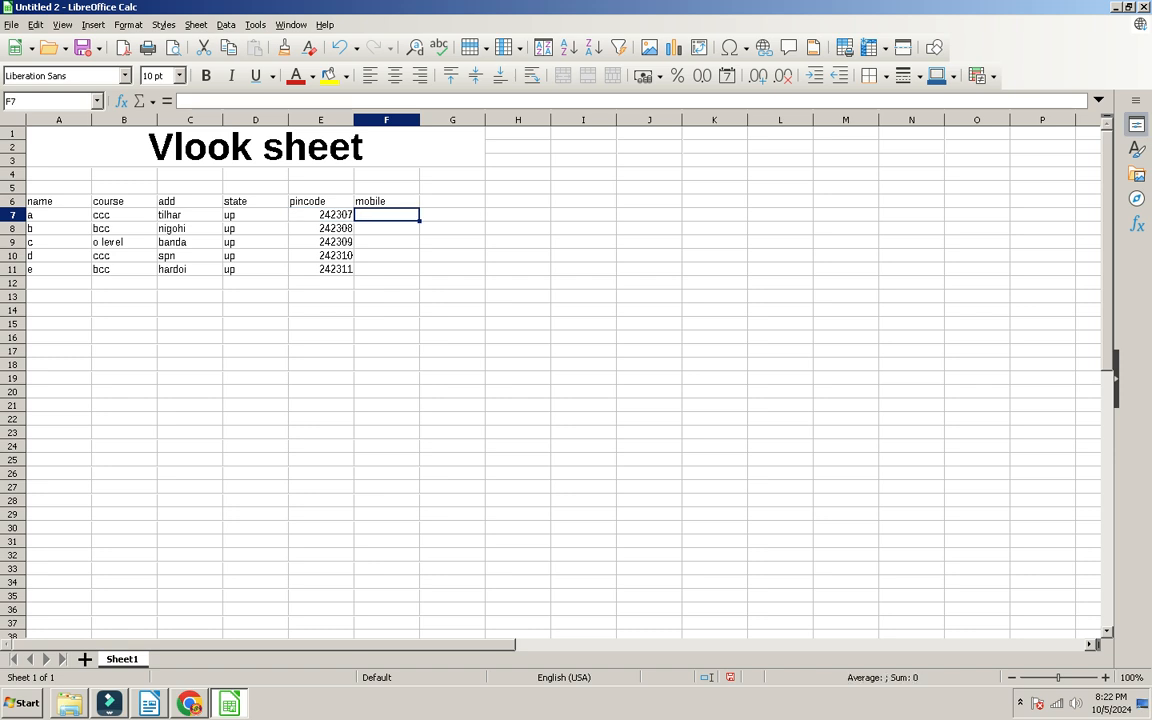
pyautogui.write('895896589')
pyautogui.press('Return')
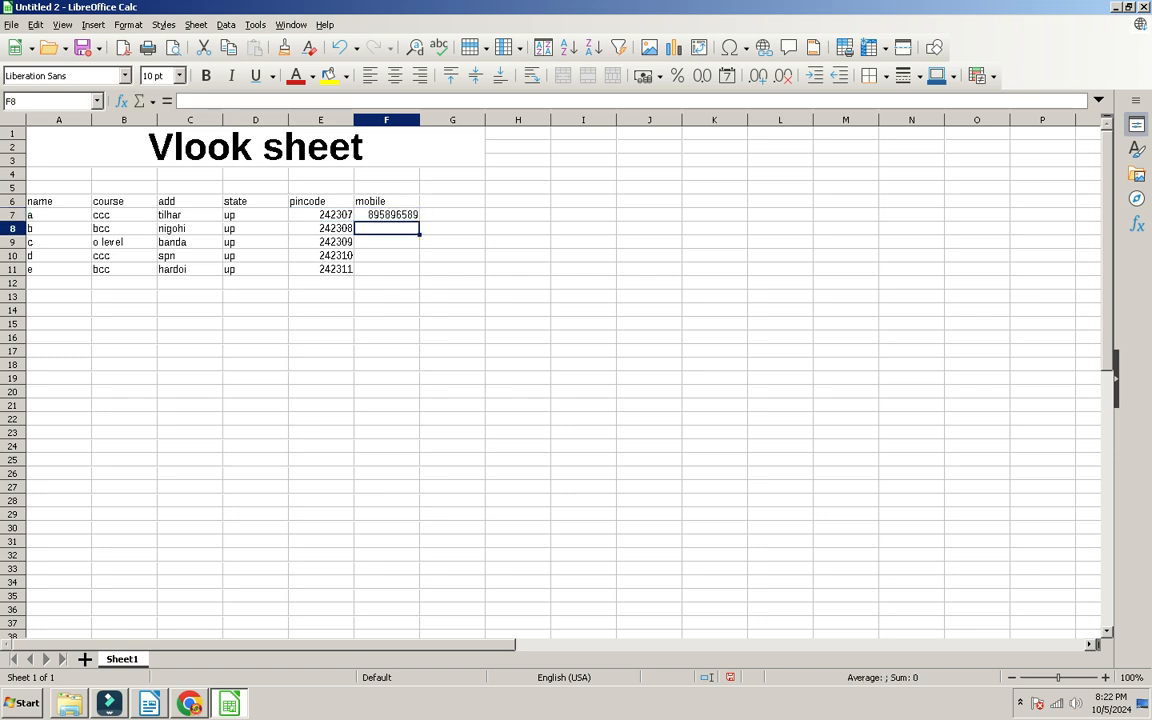
pyautogui.click(387, 215)
# Step: Fill the mobile column down, bold the table, and apply outer plus all inner borders
pyautogui.moveTo(387, 215); pyautogui.dragTo(40, 201)
pyautogui.click(387, 215)
pyautogui.click(206, 76)
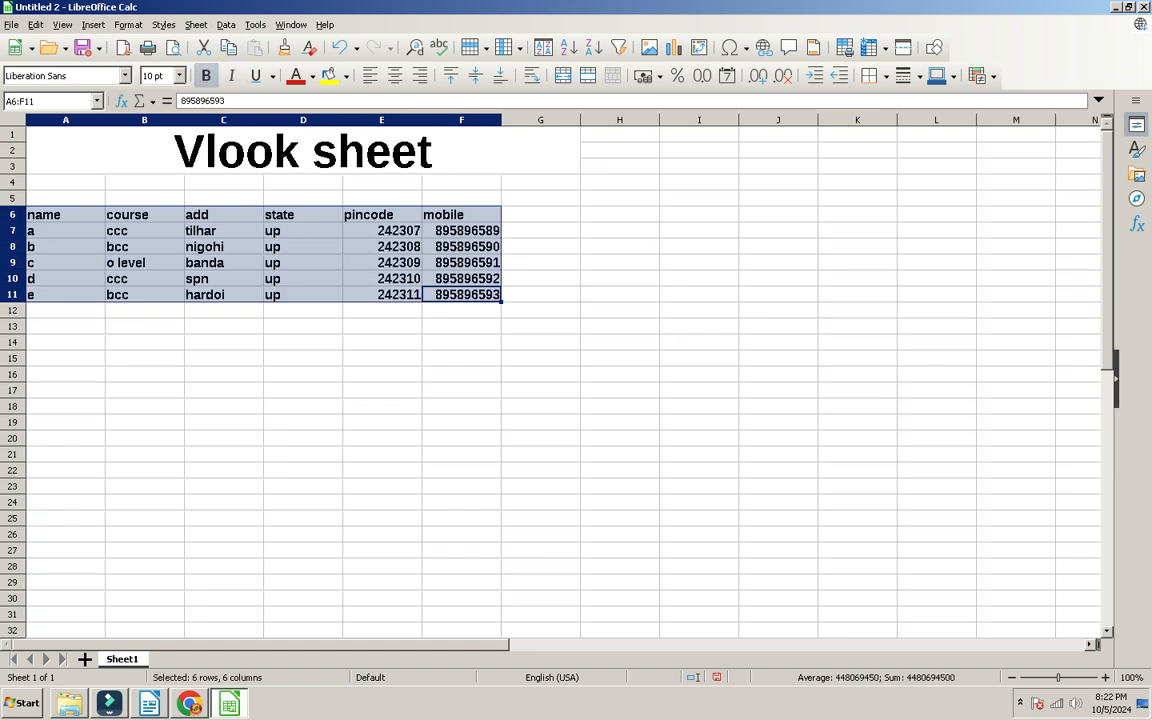
pyautogui.scroll(3, 540, 360)
pyautogui.click(886, 76)
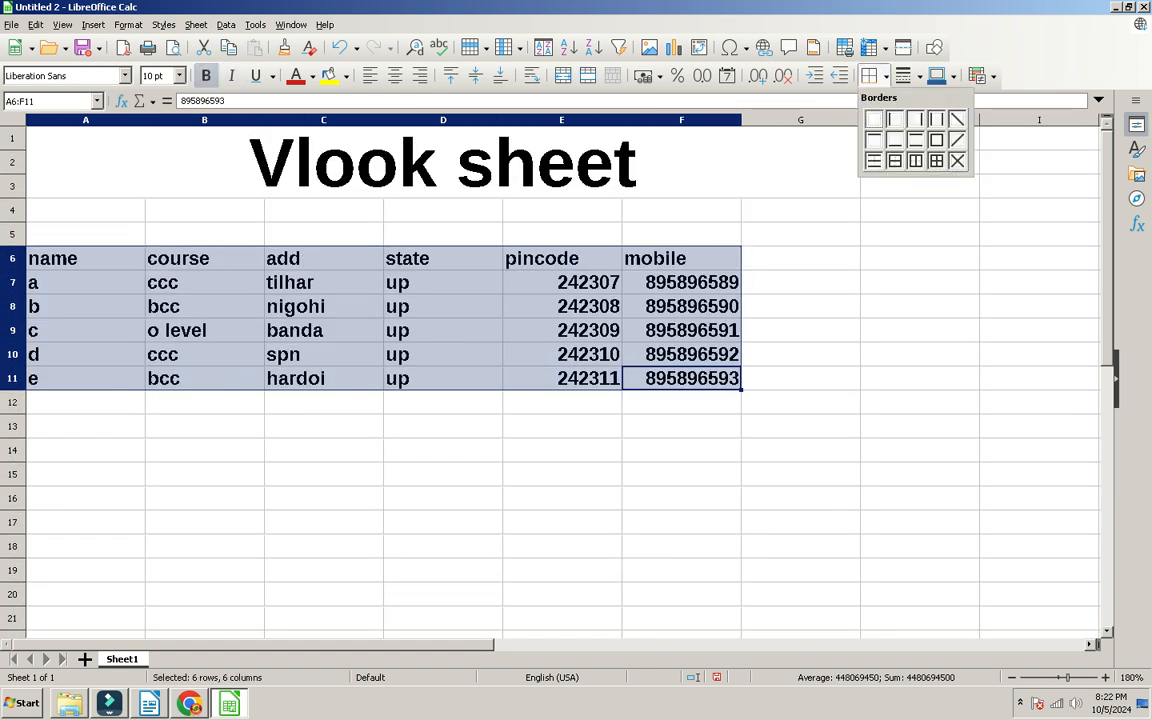
pyautogui.click(915, 160)
pyautogui.click(886, 76)
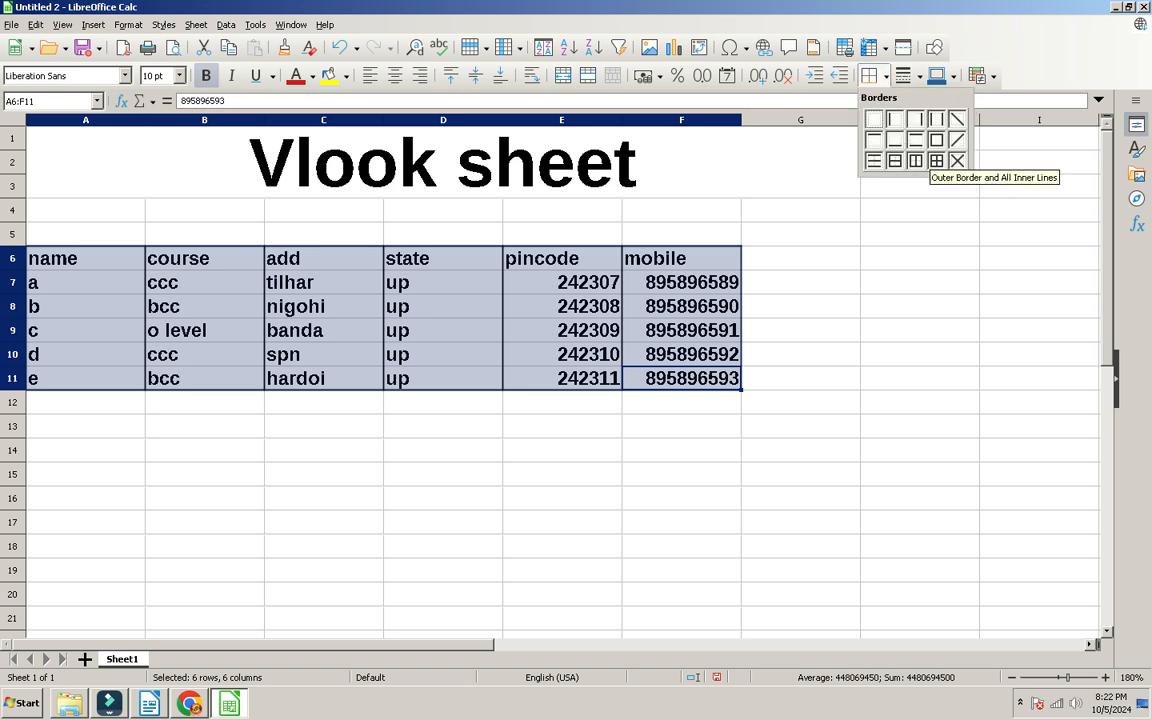
pyautogui.click(936, 161)
# Step: Review the bordered table, glance at the reference PDF, and return to Calc
pyautogui.click(323, 474)
pyautogui.click(323, 283)
pyautogui.click(340, 165)
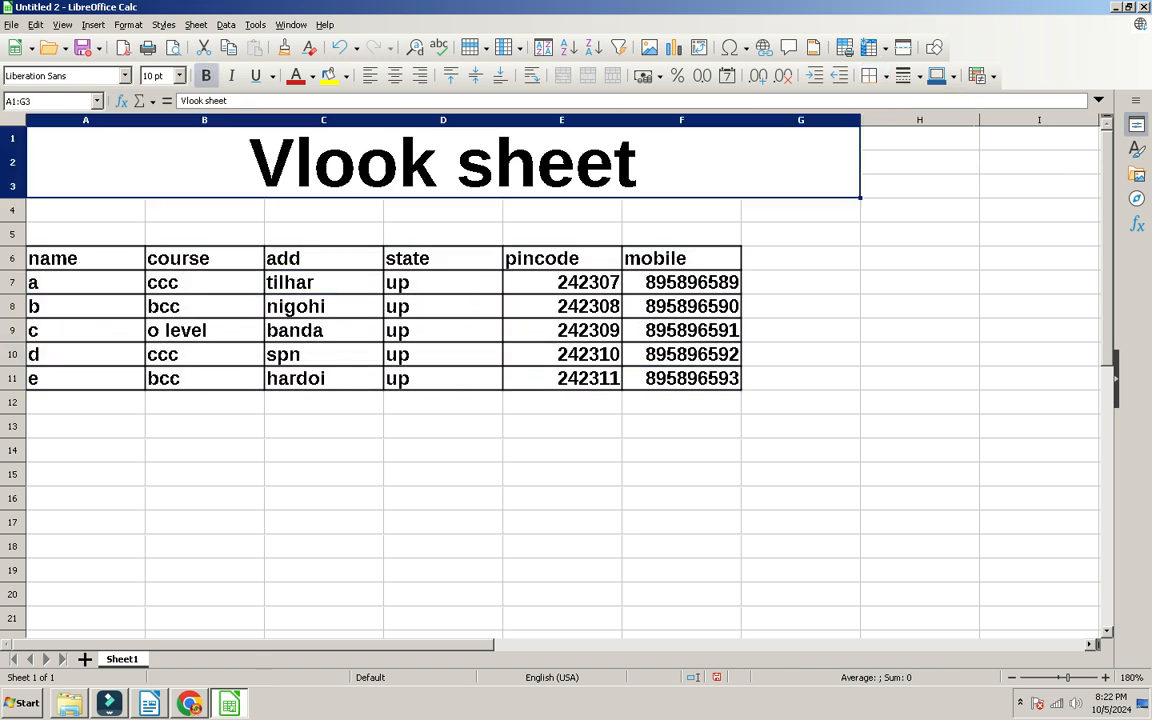
pyautogui.hotkey('alt', 'Tab')
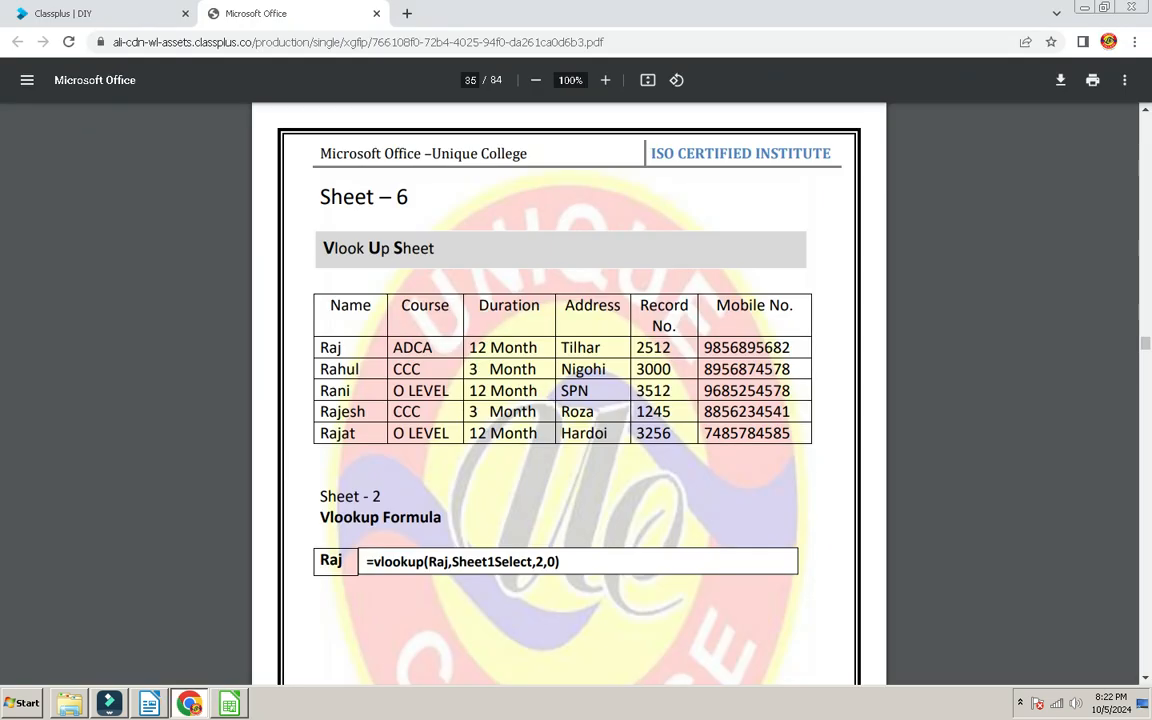
pyautogui.scroll(-1, 568, 390)
pyautogui.scroll(2, 568, 390)
pyautogui.scroll(-2, 568, 390)
pyautogui.hotkey('alt', 'Tab')
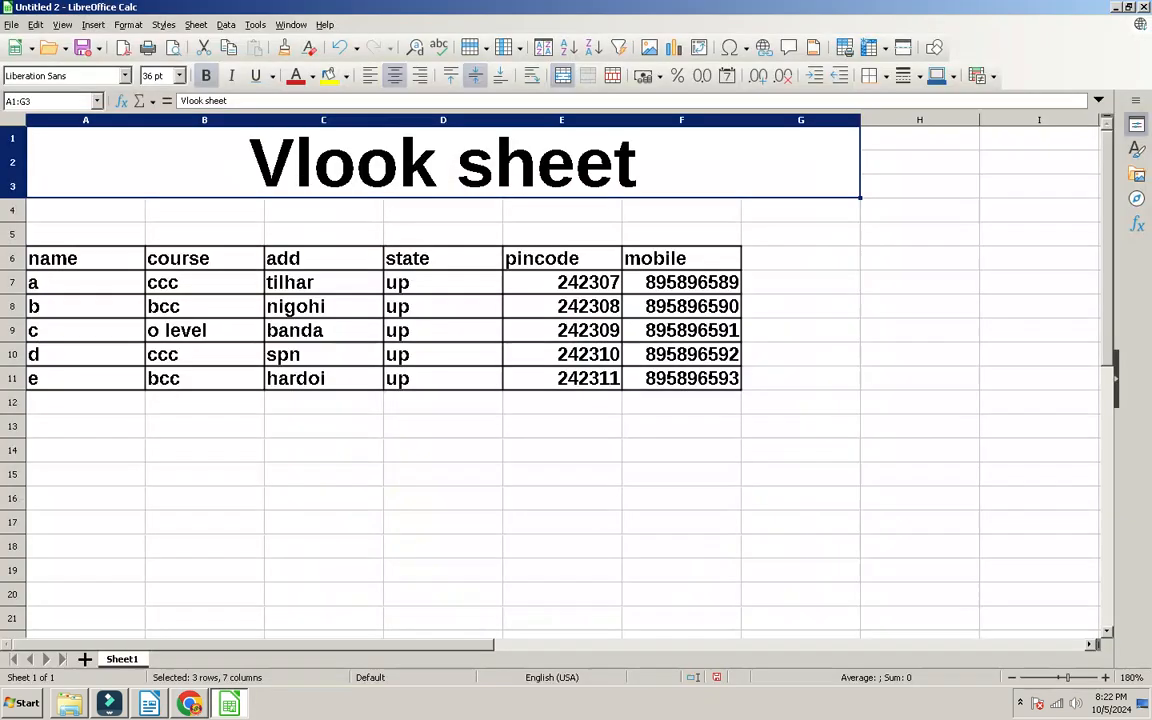
# Step: Click through table cells in rows 6–9, such as b, o level and banda
pyautogui.moveTo(85, 258); pyautogui.dragTo(700, 284)
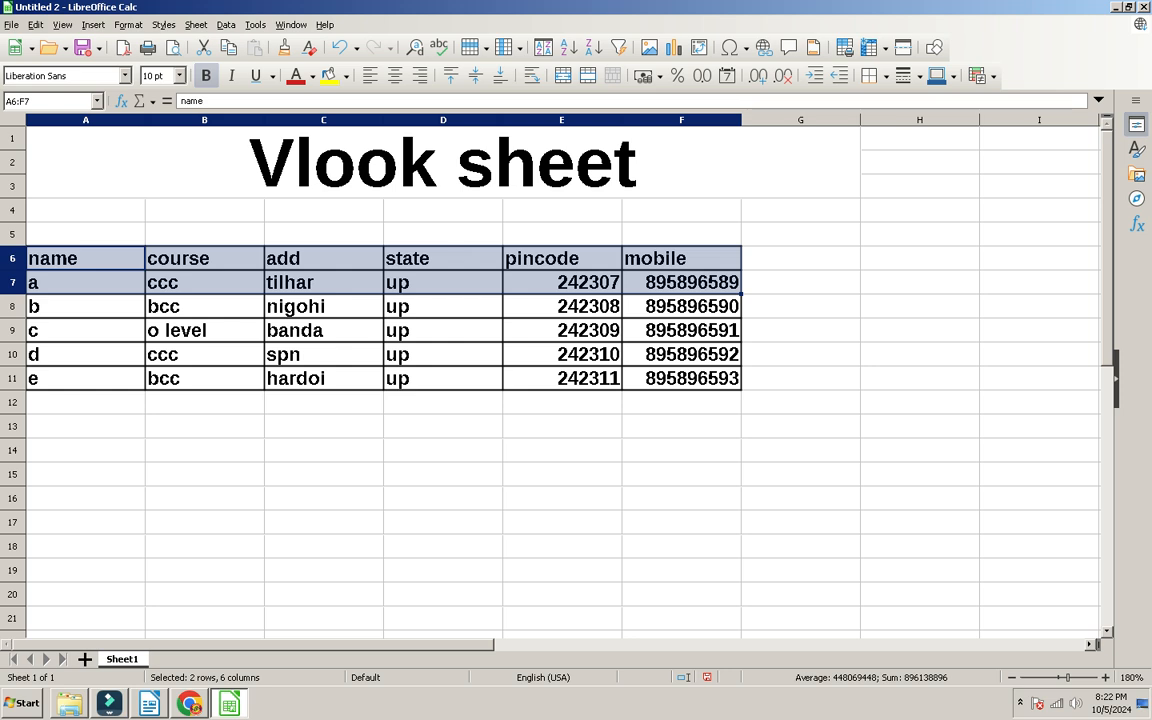
pyautogui.click(85, 306)
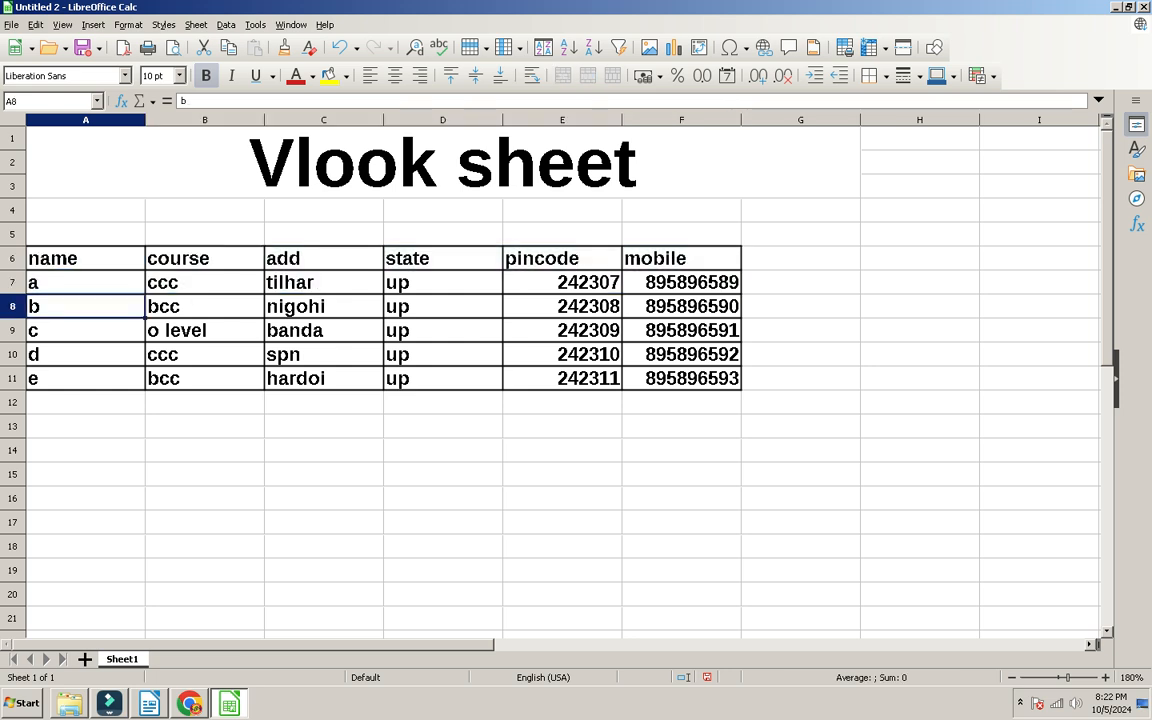
pyautogui.click(681, 306)
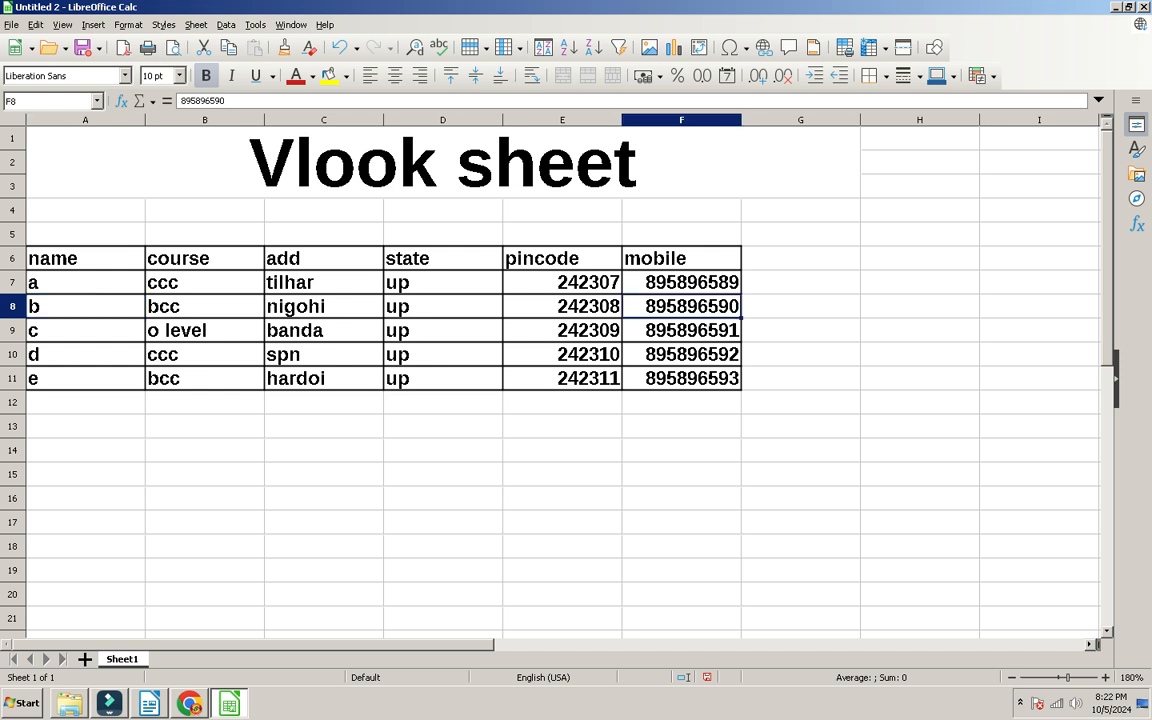
pyautogui.click(85, 330)
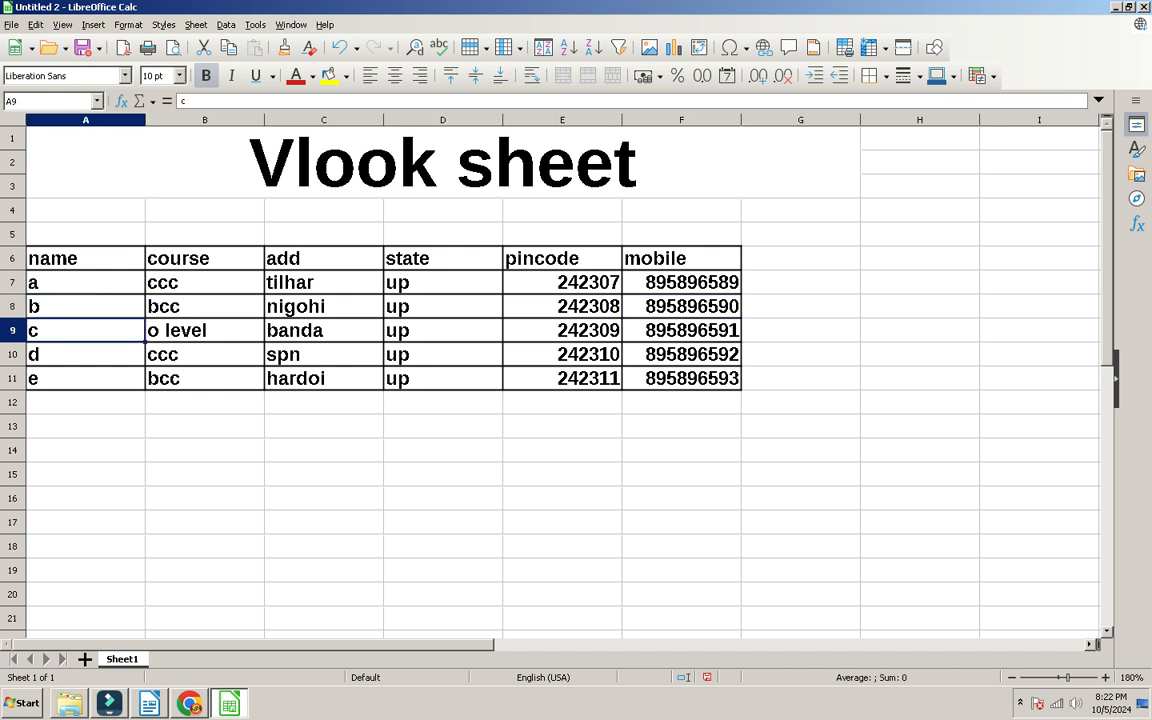
pyautogui.click(204, 330)
pyautogui.click(85, 330)
pyautogui.click(323, 330)
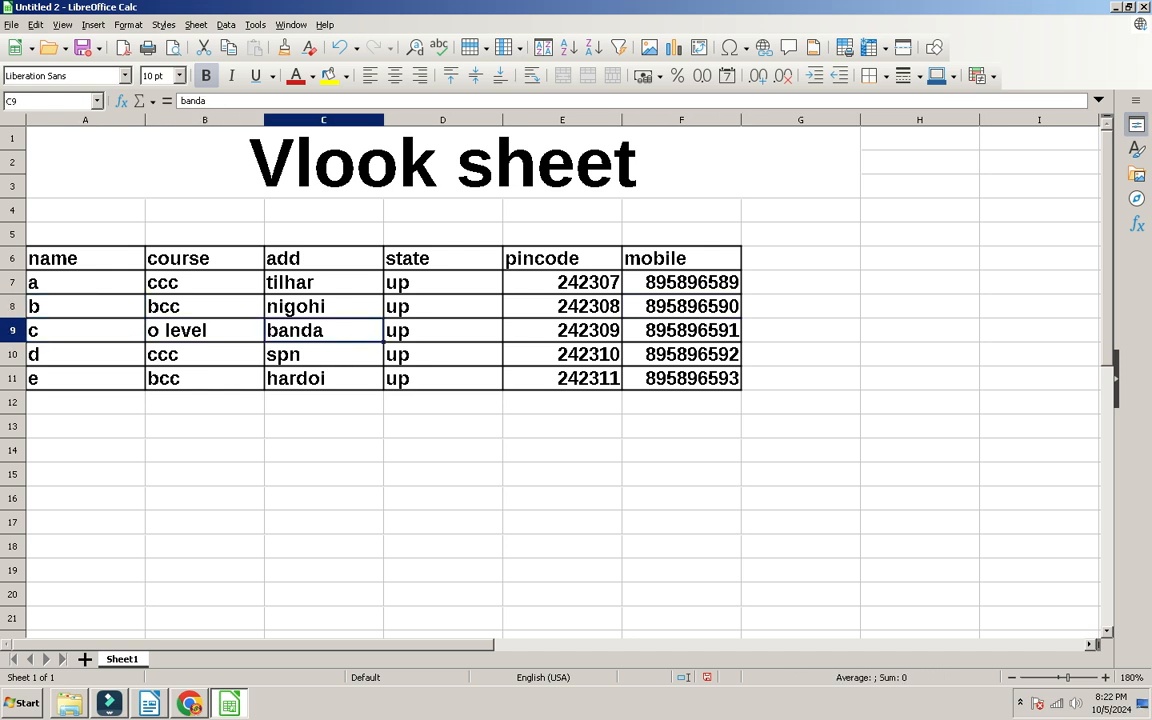
# Step: Copy the header row and first record A6:F7 and paste them at A16
pyautogui.moveTo(60, 258); pyautogui.dragTo(690, 282)
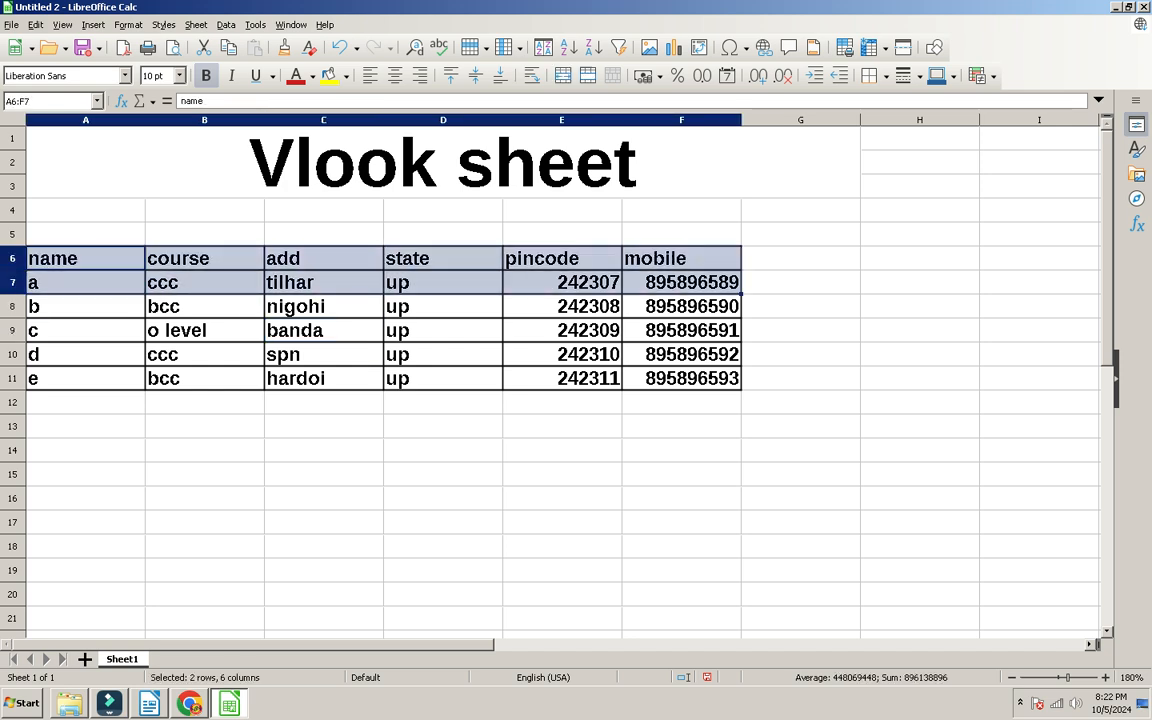
pyautogui.hotkey('ctrl', 'c')
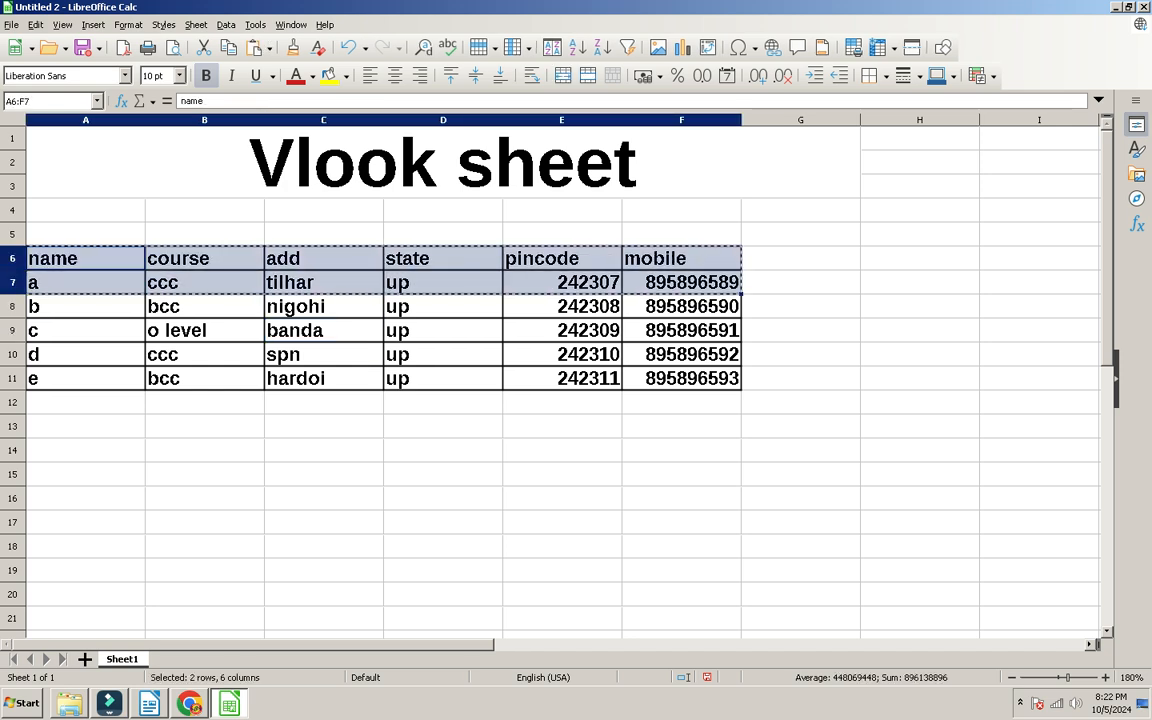
pyautogui.click(85, 659)
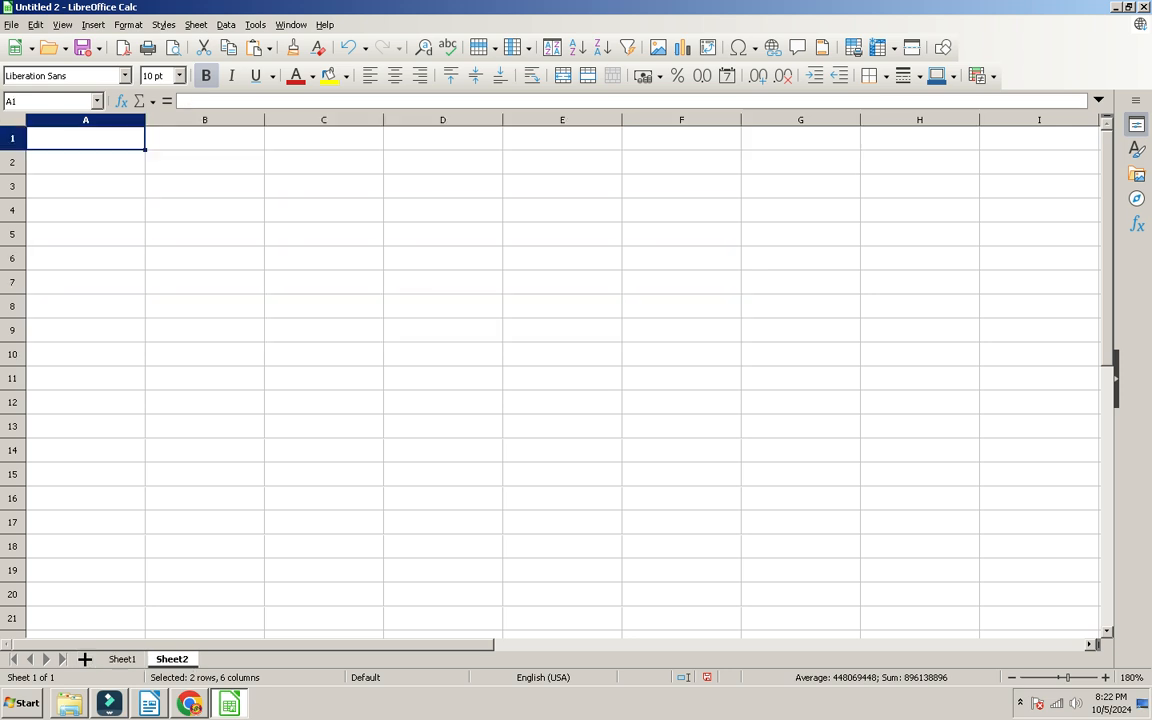
pyautogui.click(122, 659)
pyautogui.click(85, 498)
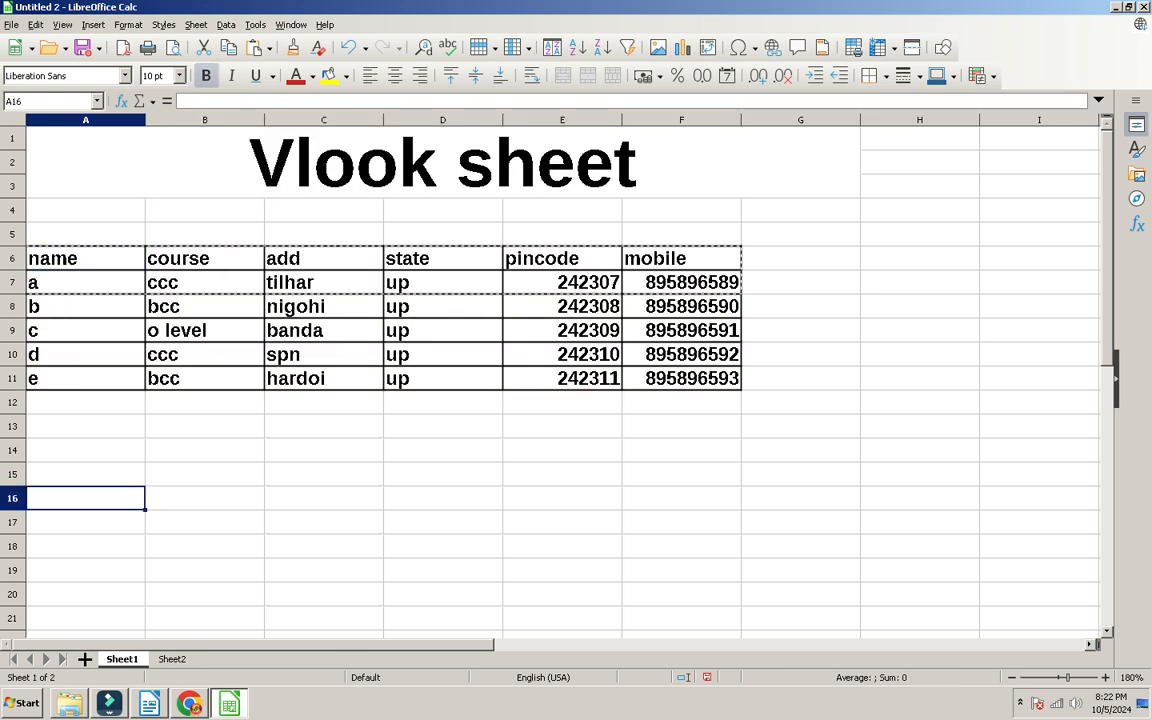
pyautogui.hotkey('ctrl', 'v')
# Step: Clear the pasted data row 17, leaving only the row 16 headings
pyautogui.moveTo(85, 546); pyautogui.dragTo(800, 522)
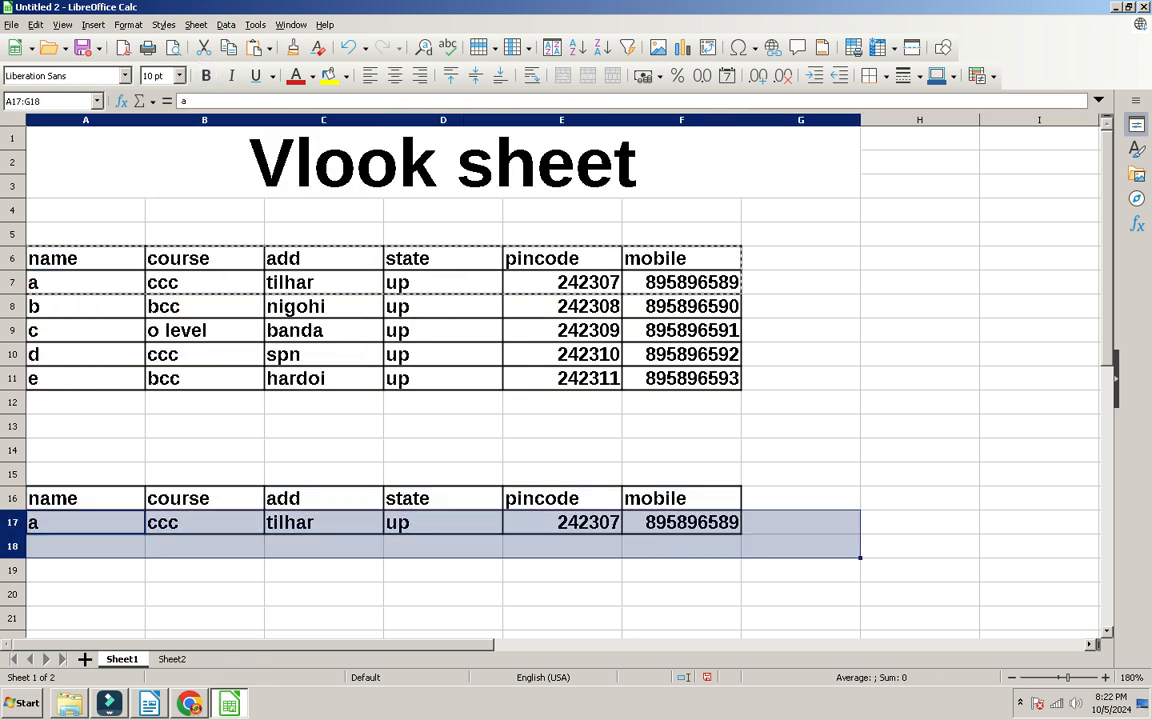
pyautogui.press('Delete')
pyautogui.click(681, 570)
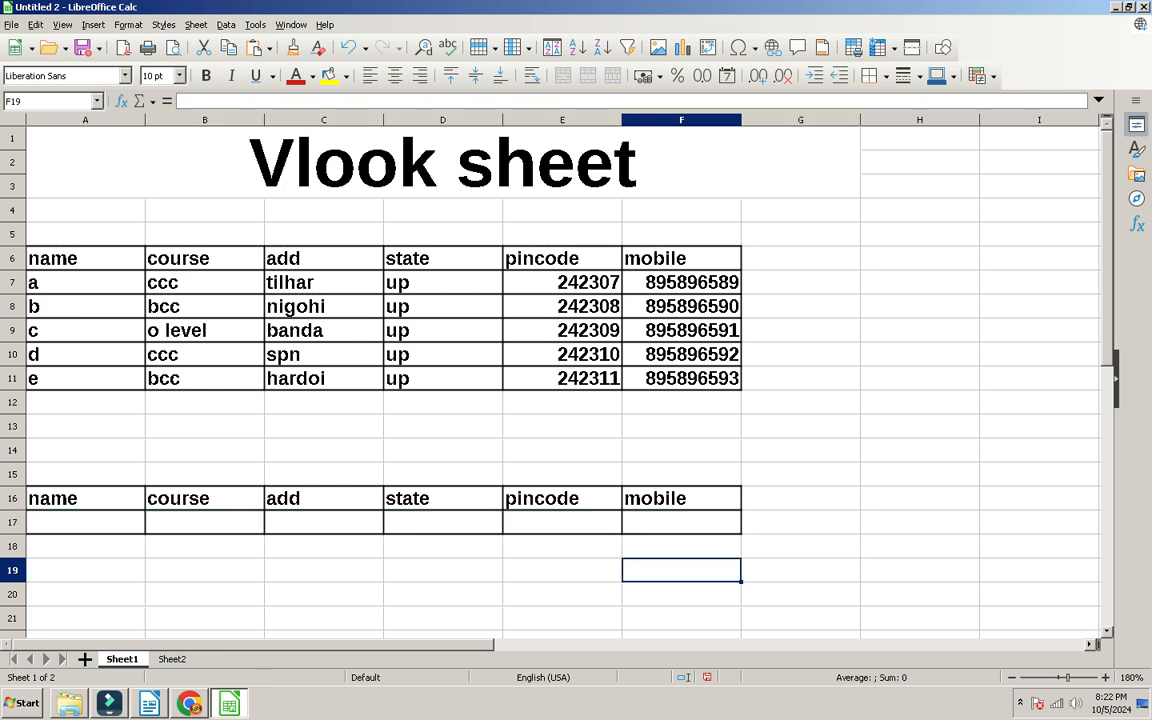
pyautogui.click(85, 522)
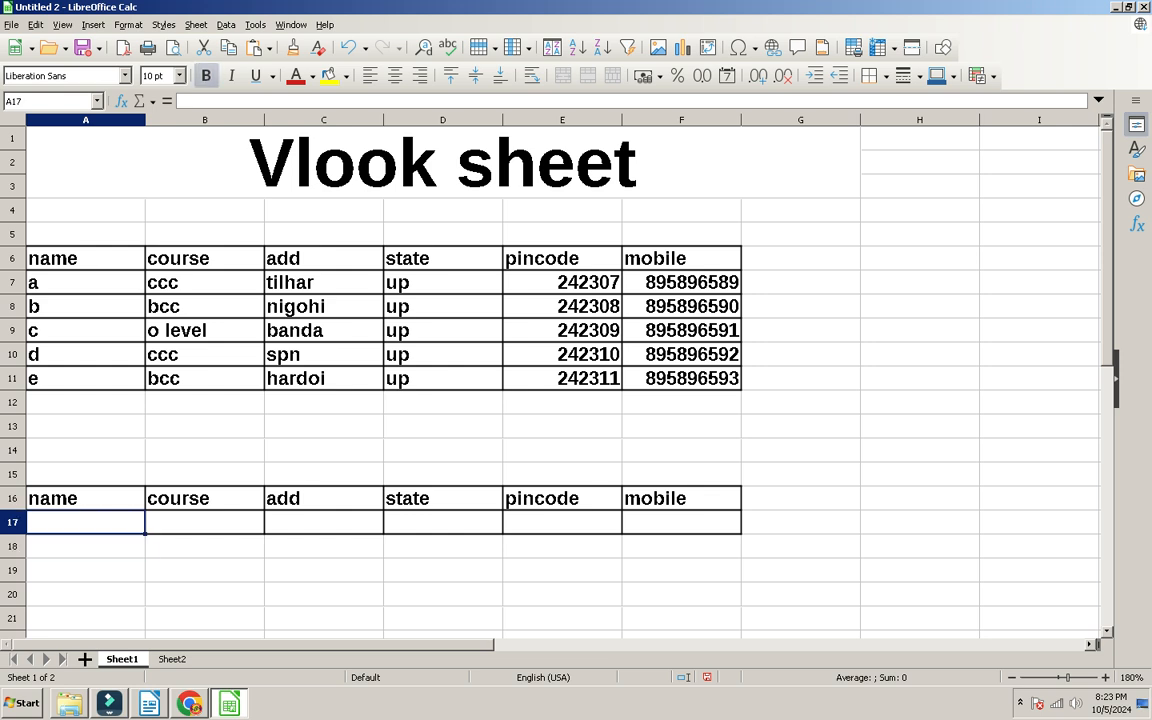
# Step: Enter the name a in A17 and move across row 17 to F17
pyautogui.write('a')
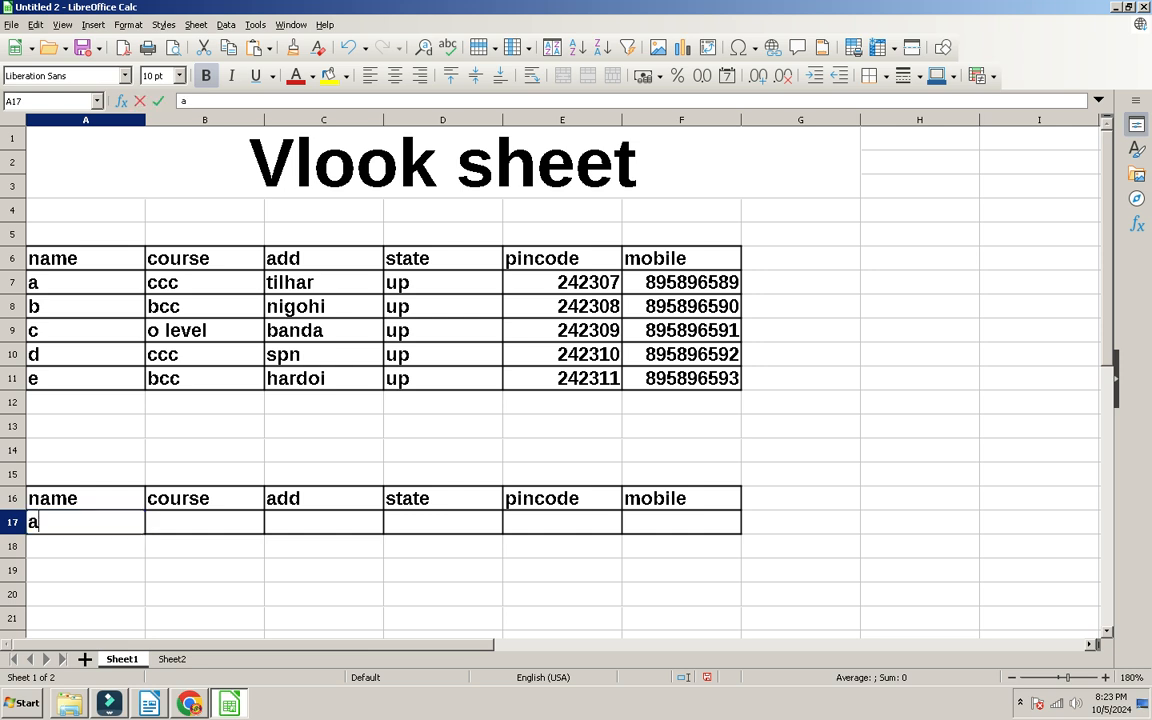
pyautogui.press('Tab')
pyautogui.press('Tab')
pyautogui.press('Tab')
pyautogui.press('Tab')
pyautogui.hotkey('shift', 'Tab')
pyautogui.hotkey('shift', 'Tab')
pyautogui.hotkey('shift', 'Tab')
pyautogui.hotkey('shift', 'Tab')
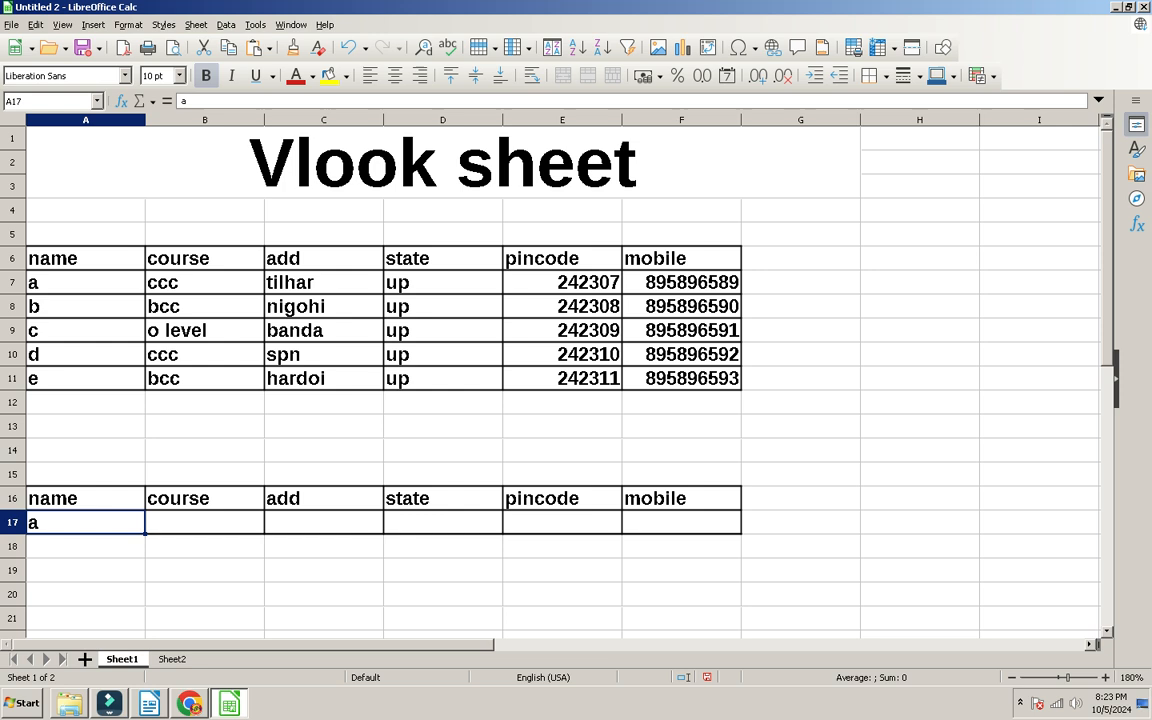
pyautogui.press('Tab')
pyautogui.press('Tab')
pyautogui.press('Tab')
pyautogui.hotkey('shift', 'Tab')
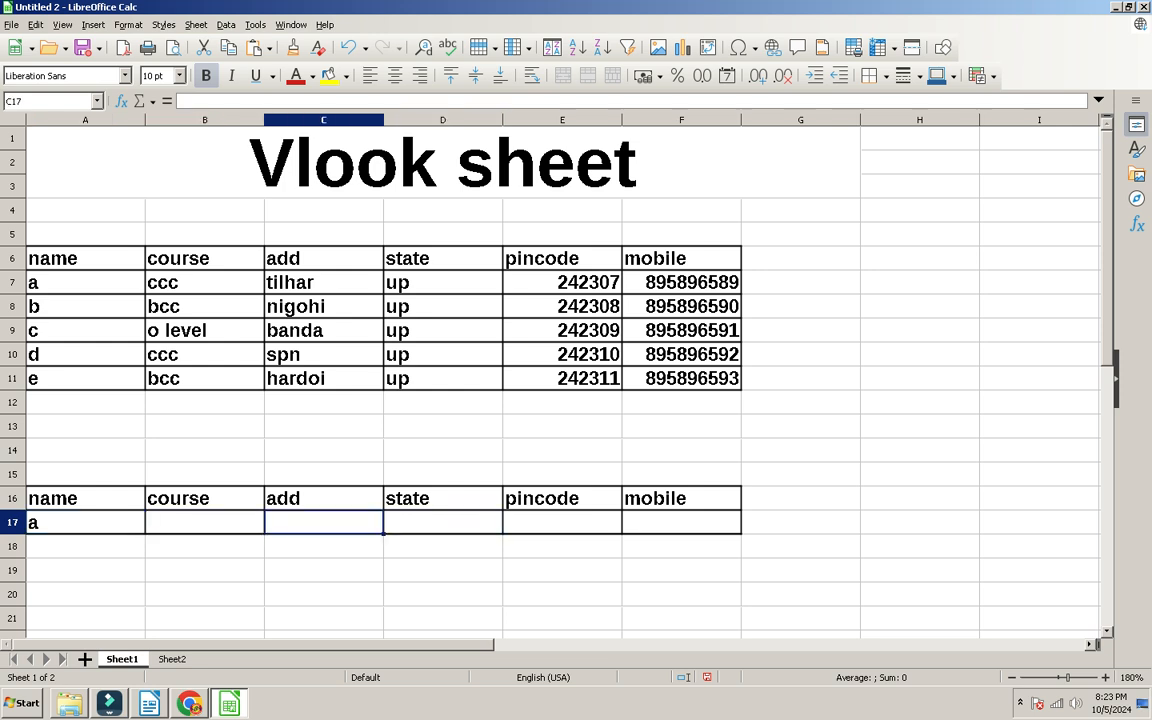
pyautogui.hotkey('shift', 'Tab')
pyautogui.hotkey('shift', 'Tab')
pyautogui.press('Tab')
pyautogui.press('Tab')
pyautogui.press('Tab')
pyautogui.press('Tab')
pyautogui.press('Tab')
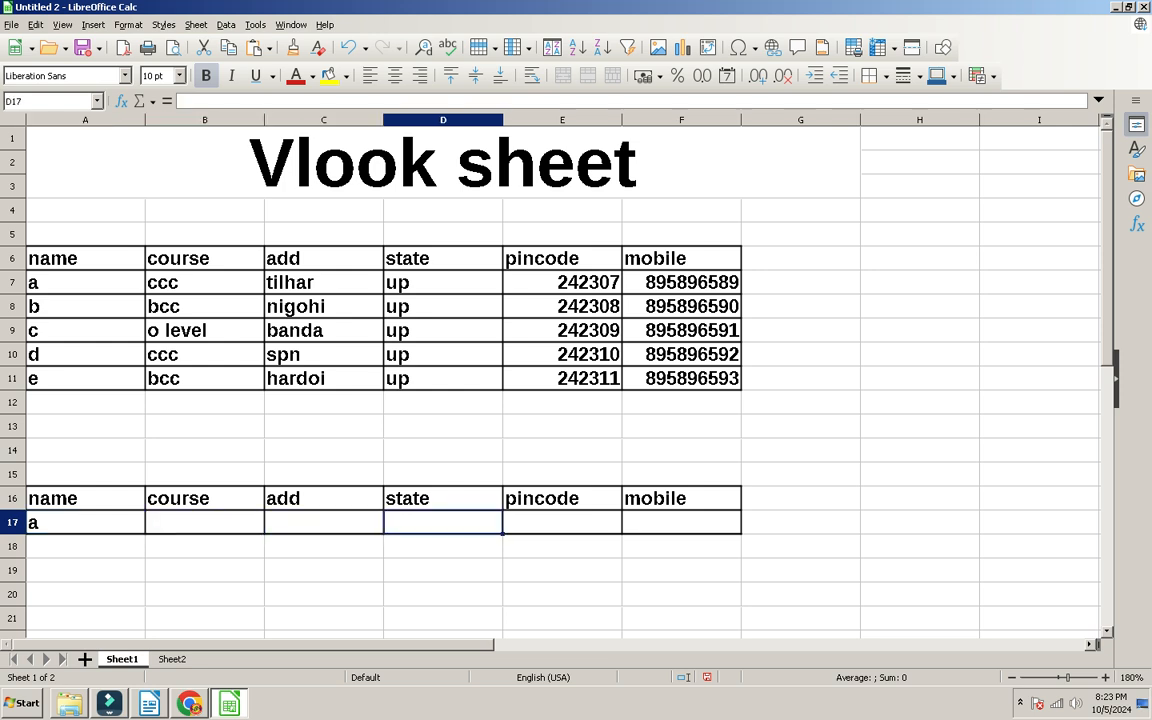
pyautogui.write('=vloo')
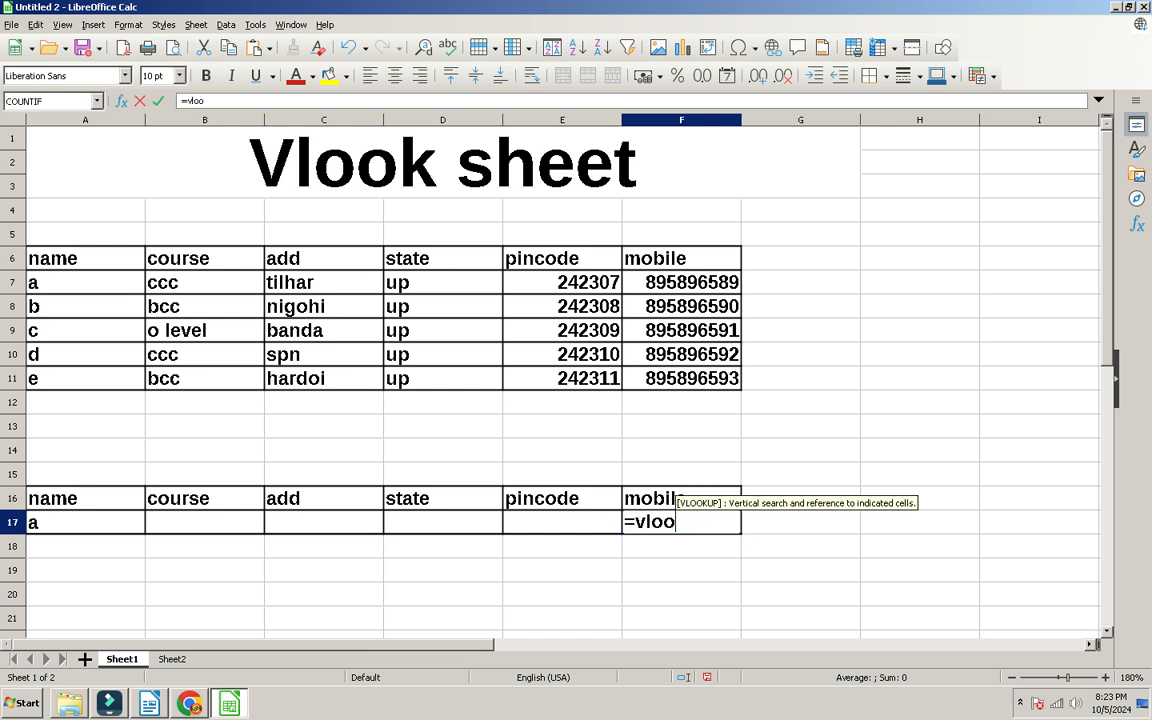
pyautogui.press('Tab')
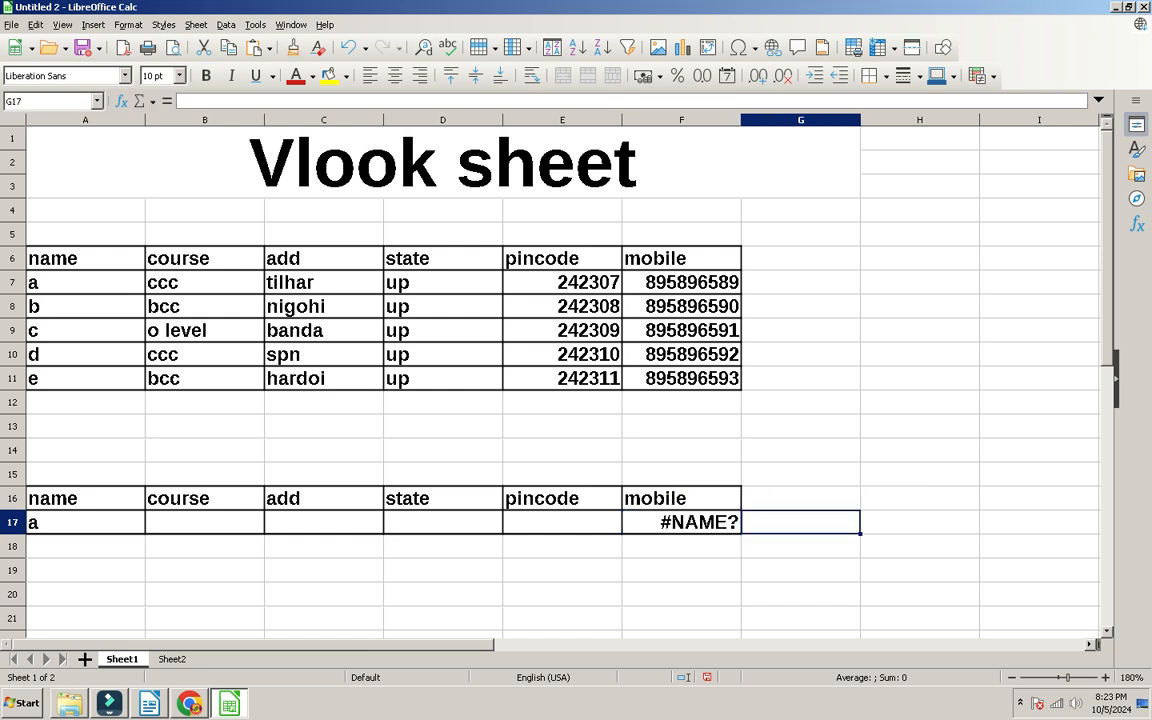
pyautogui.hotkey('shift', 'Tab')
pyautogui.write('=vloo')
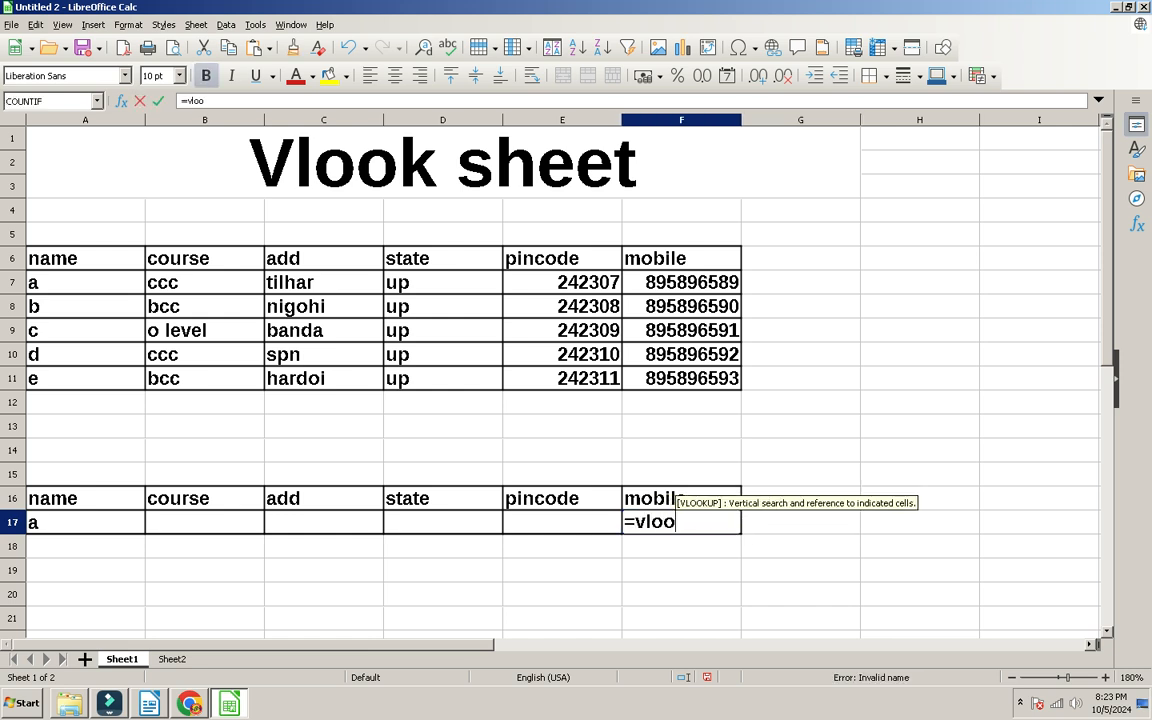
pyautogui.write('kup9(')
pyautogui.press('BackSpace')
pyautogui.press('BackSpace')
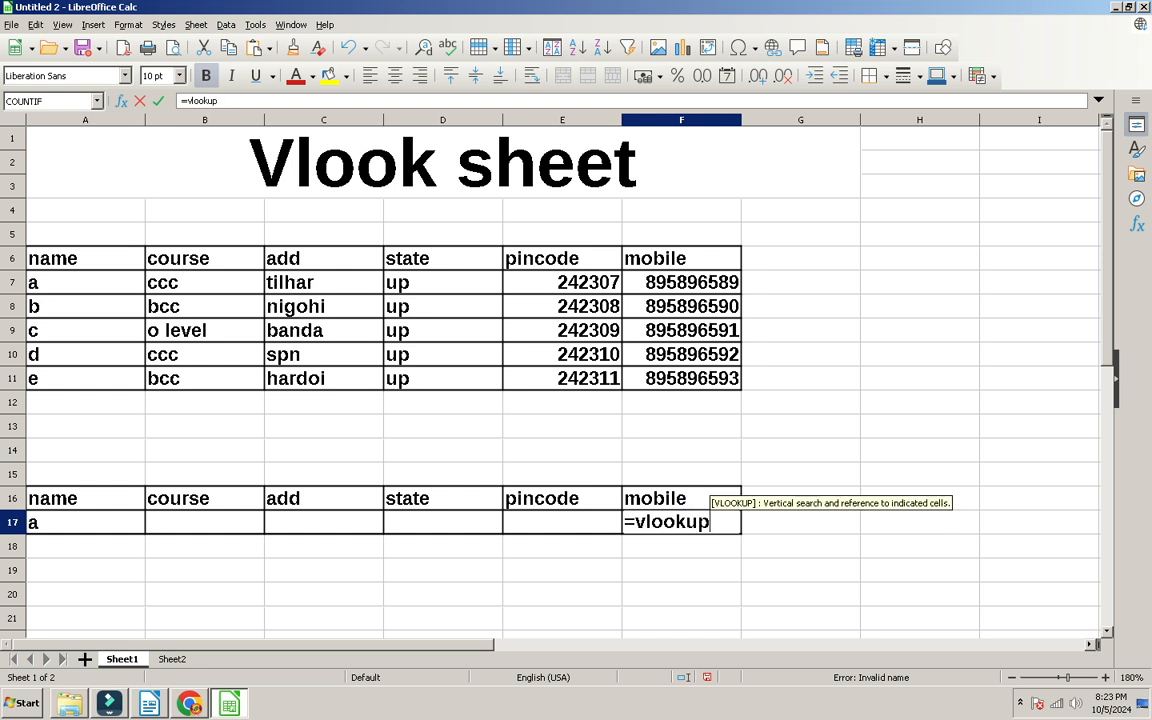
pyautogui.write('(')
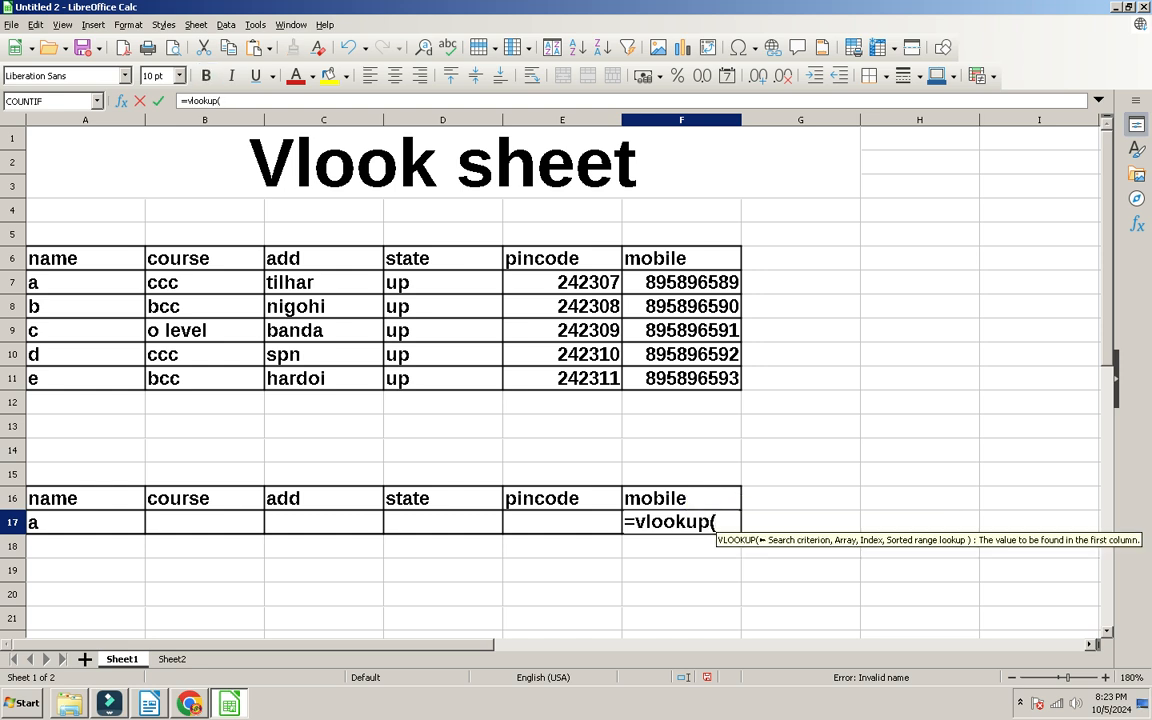
pyautogui.click(85, 522)
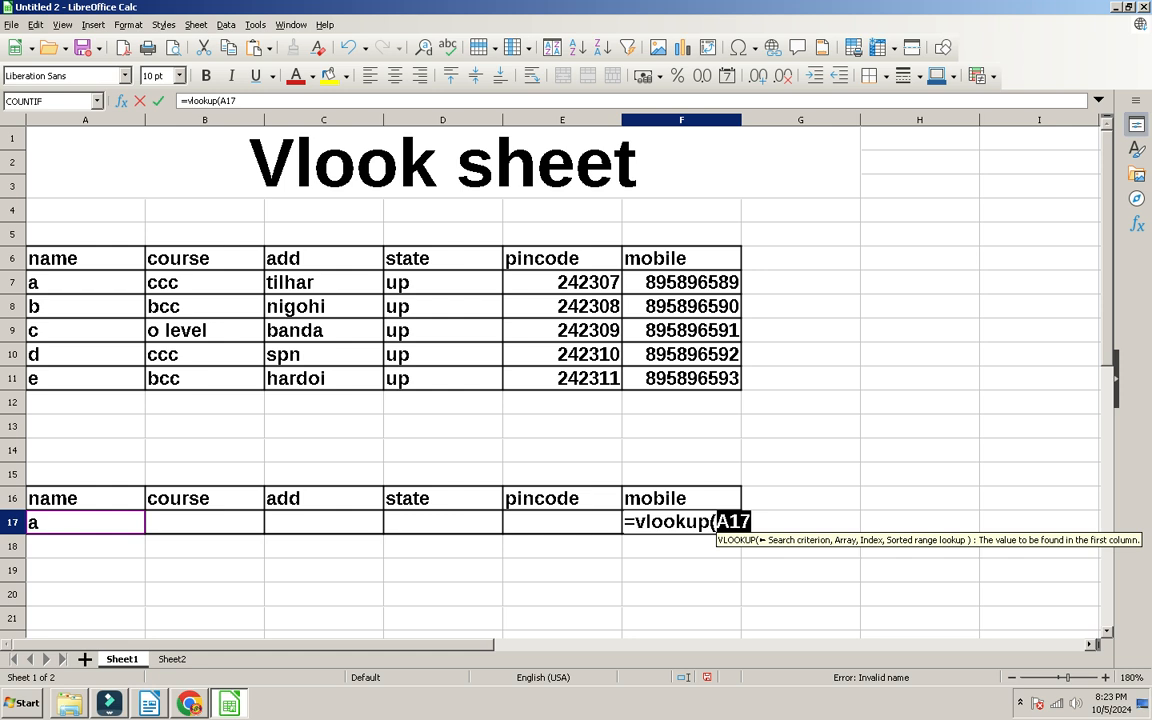
pyautogui.write(',')
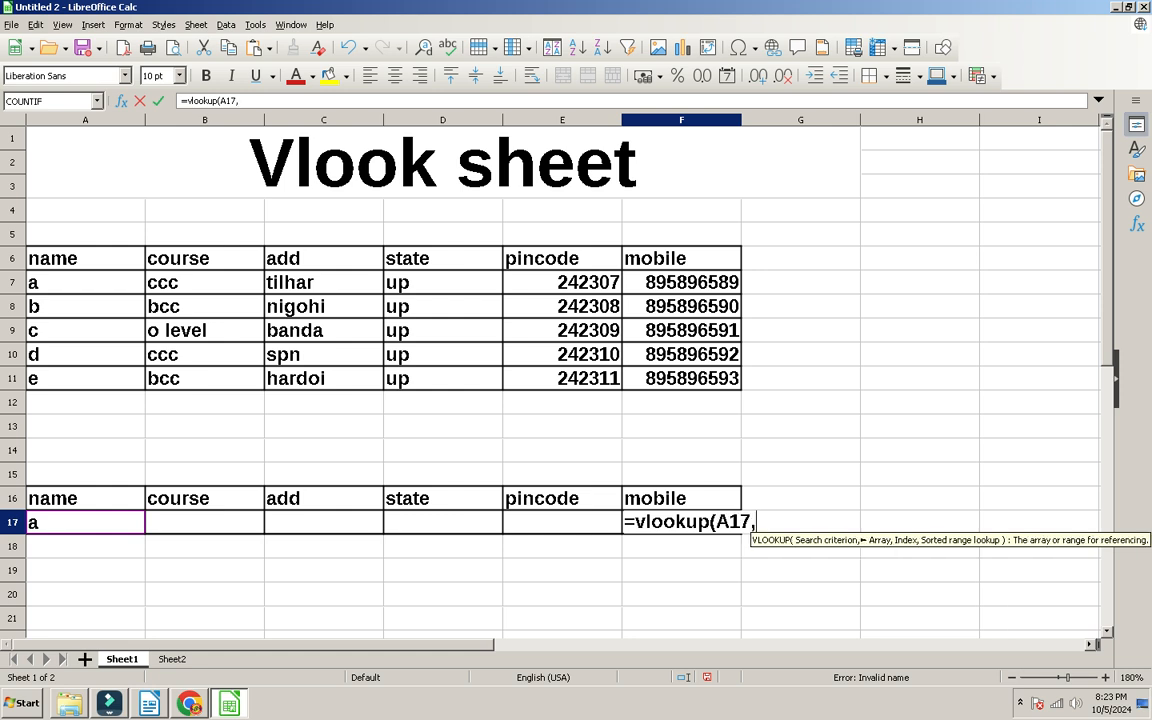
pyautogui.click(85, 258)
pyautogui.moveTo(85, 258); pyautogui.dragTo(735, 386)
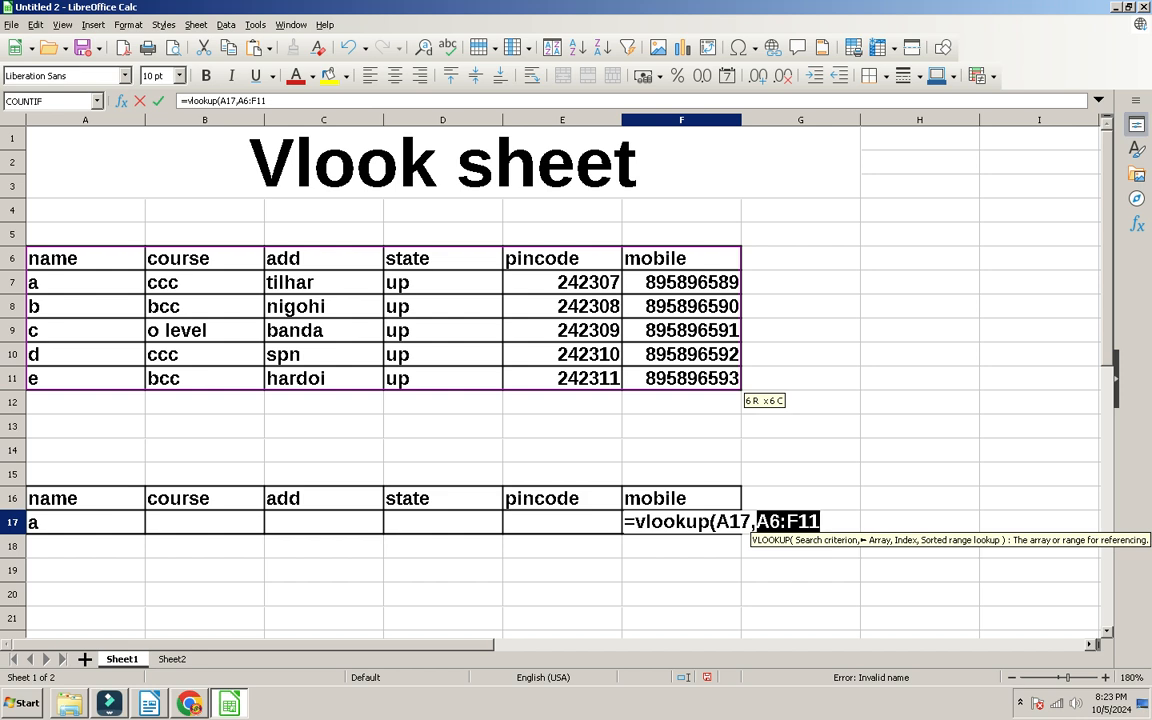
pyautogui.write(',')
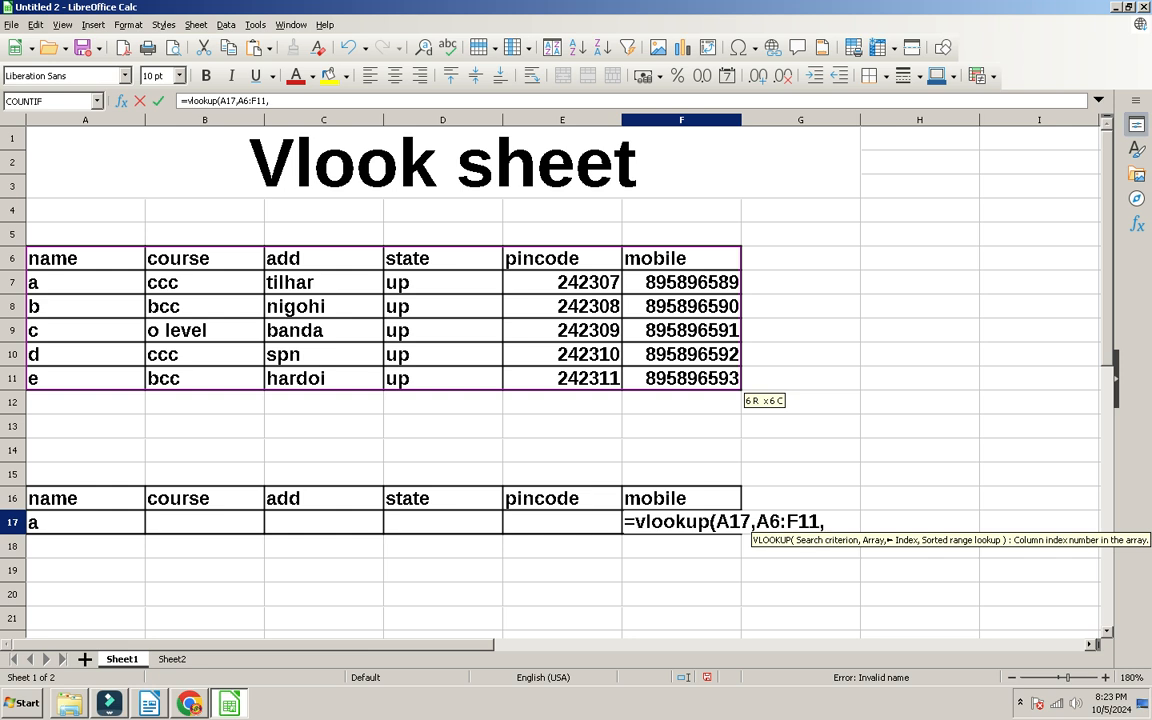
pyautogui.write('6')
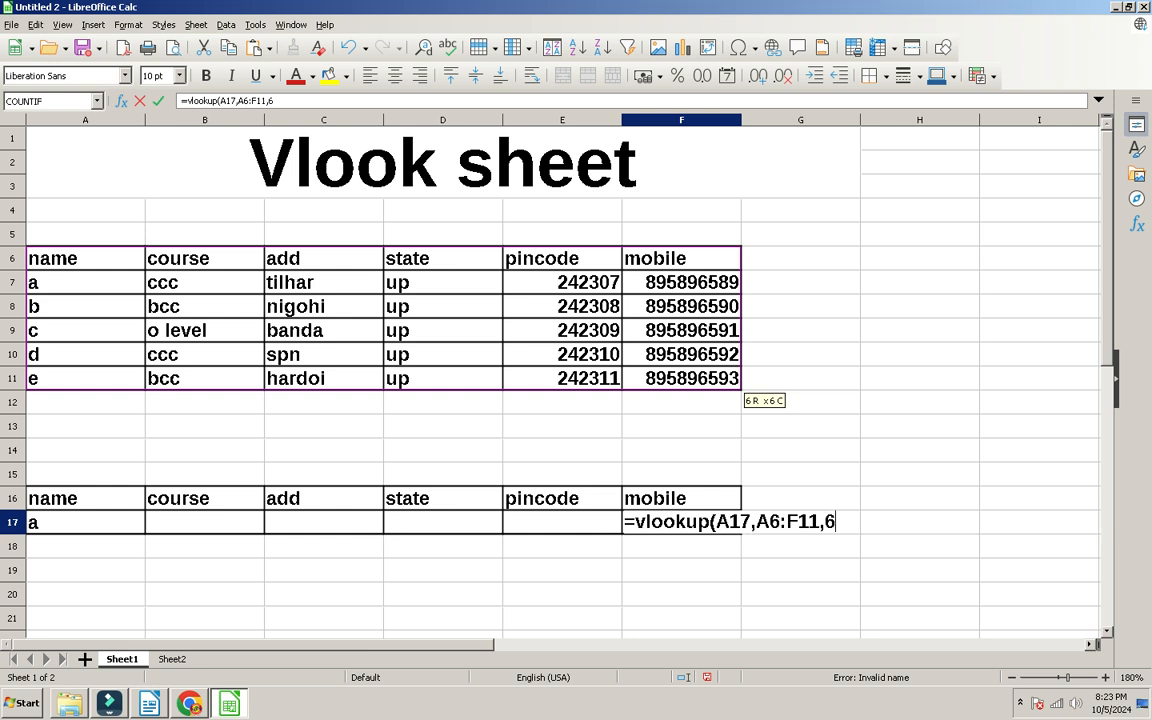
pyautogui.write(',0)')
pyautogui.press('Return')
pyautogui.click(681, 522)
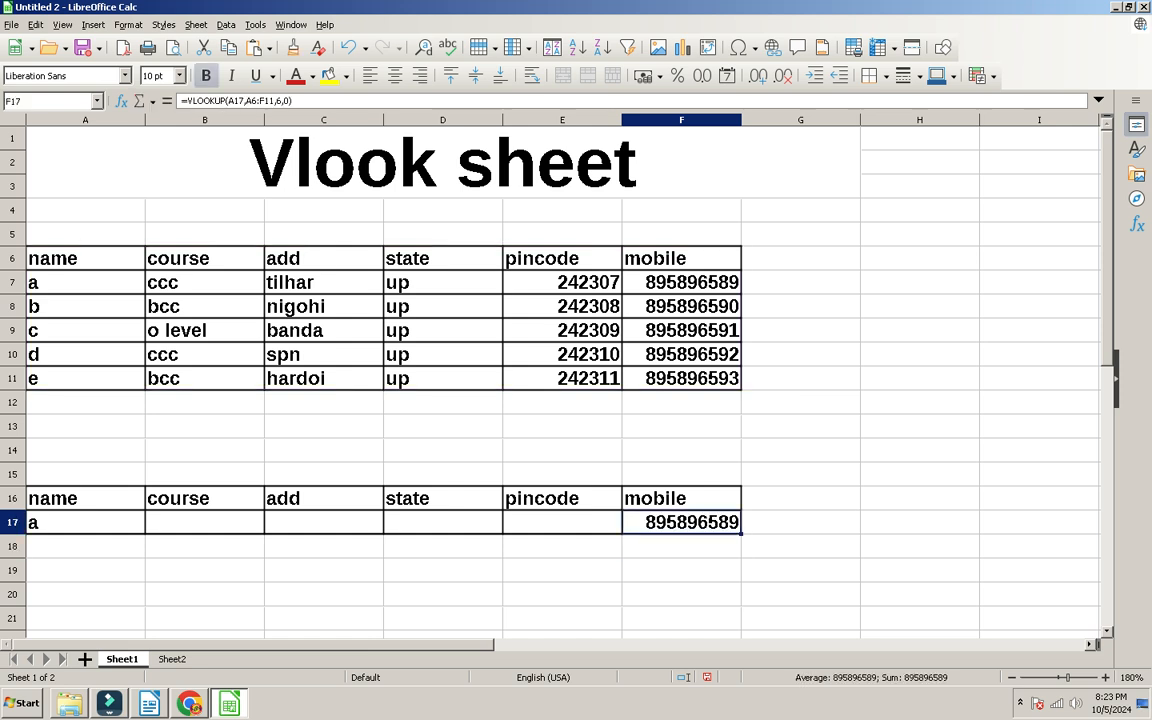
pyautogui.click(323, 522)
# Step: In C17 enter =VLOOKUP(A17,A6:F11,3,0) so it returns the address tilhar
pyautogui.write('=vlookup(')
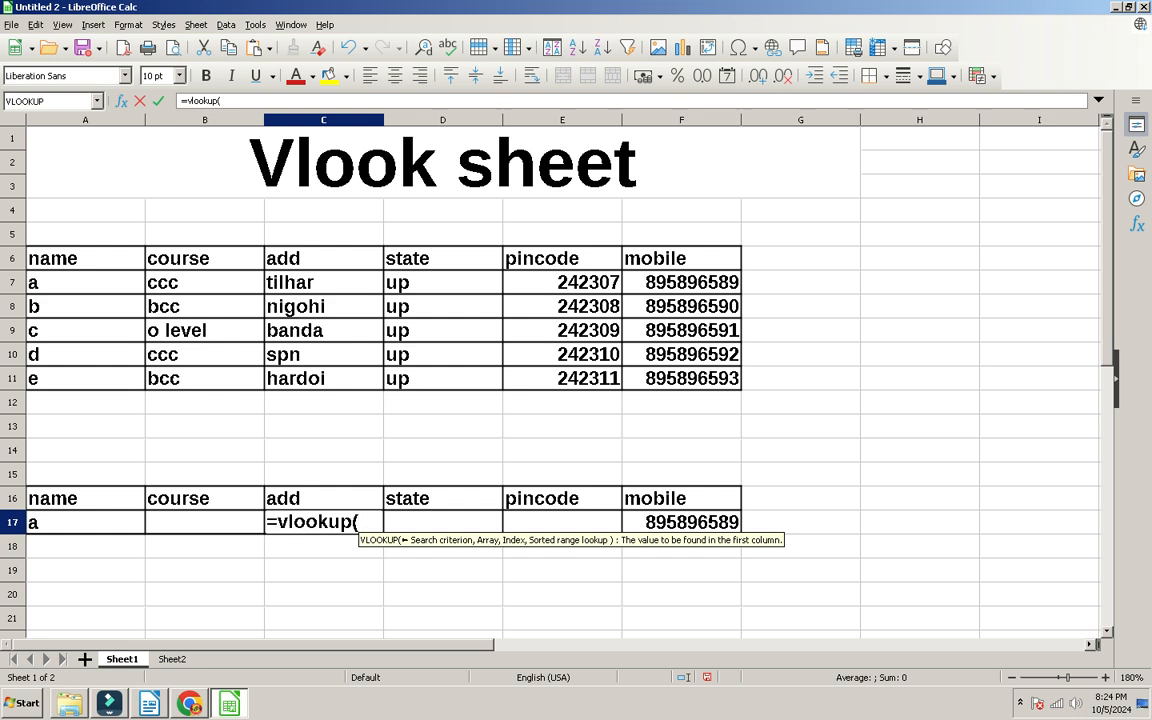
pyautogui.click(85, 522)
pyautogui.write(',')
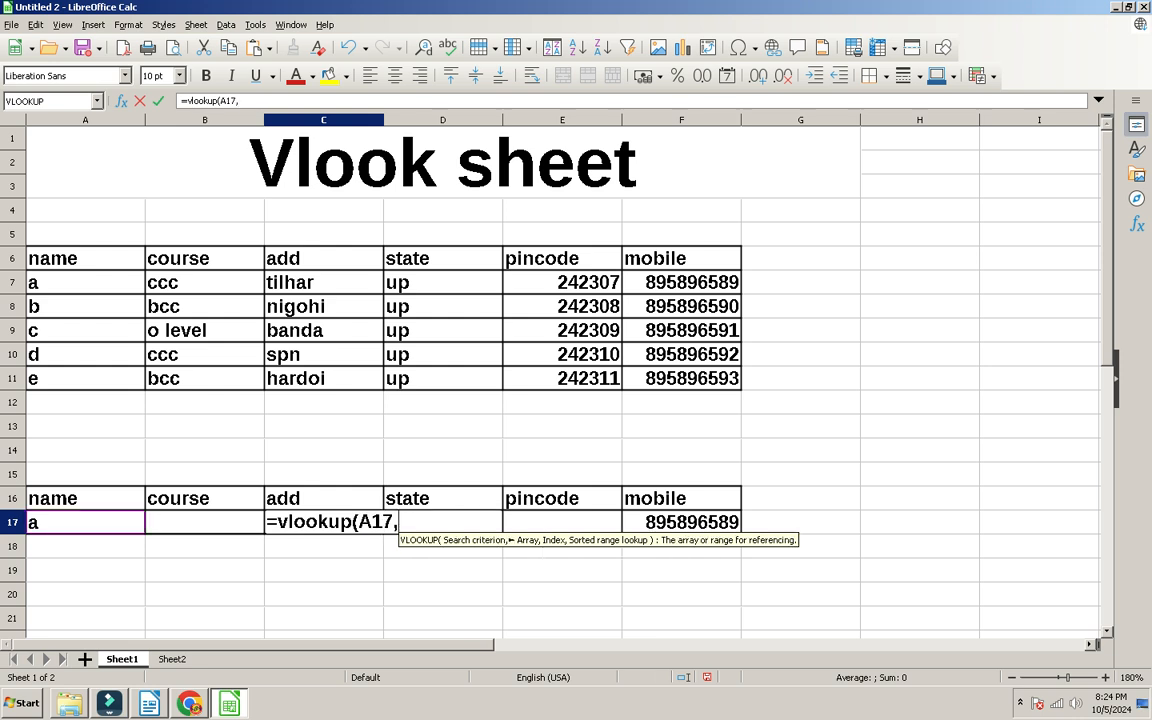
pyautogui.moveTo(85, 258); pyautogui.dragTo(728, 381)
pyautogui.write(',')
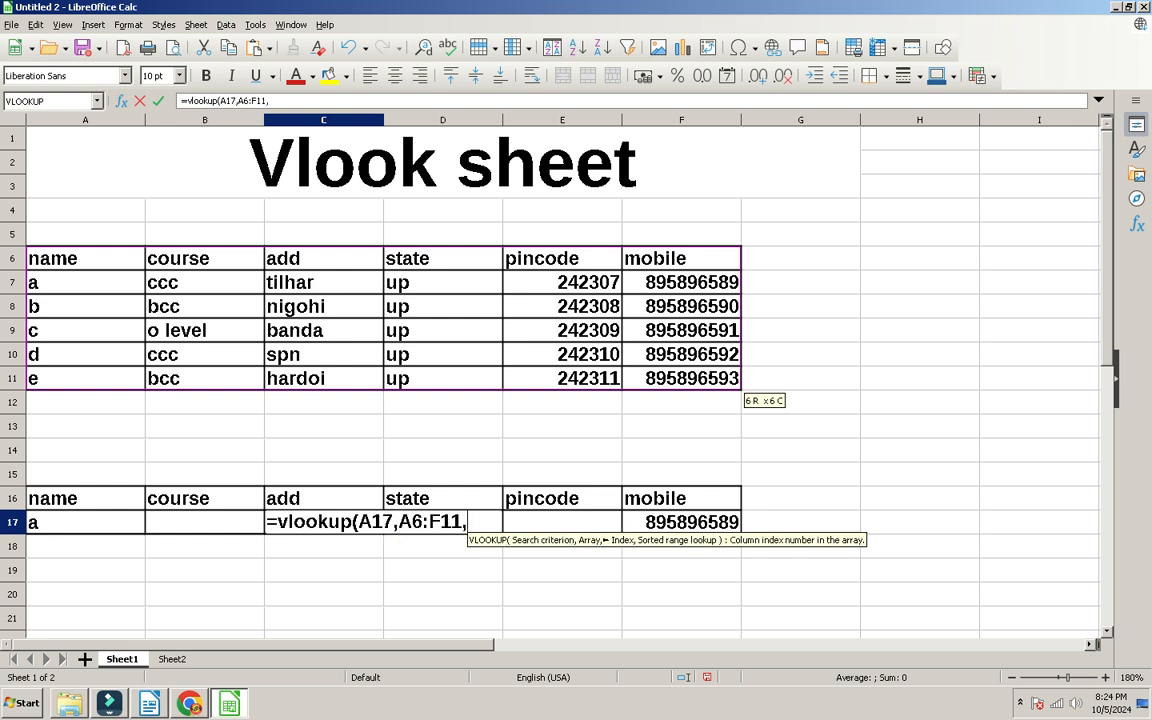
pyautogui.write('3,0)')
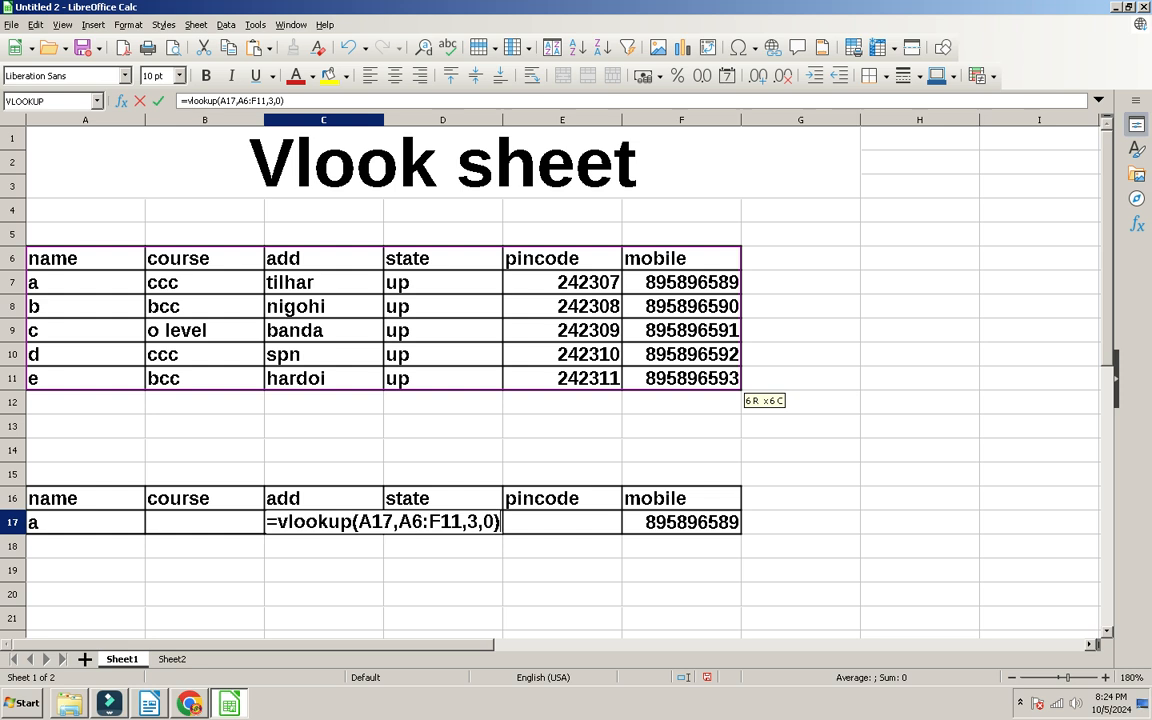
pyautogui.press('Return')
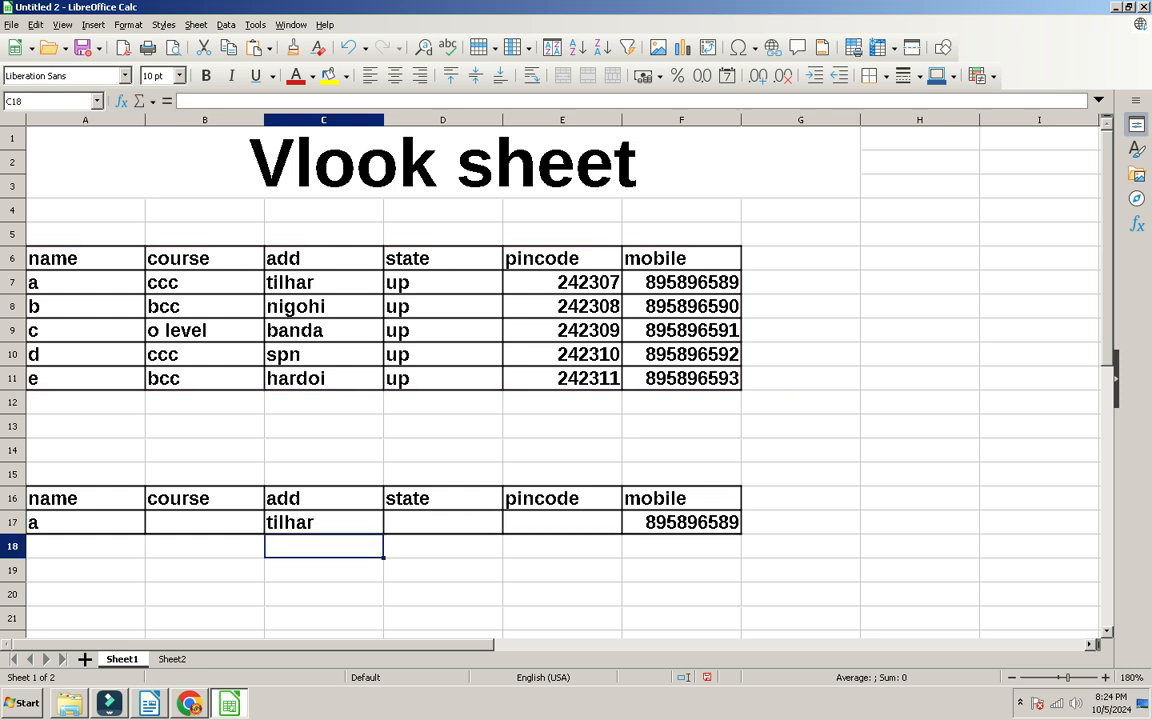
pyautogui.hotkey('alt', 'Tab')
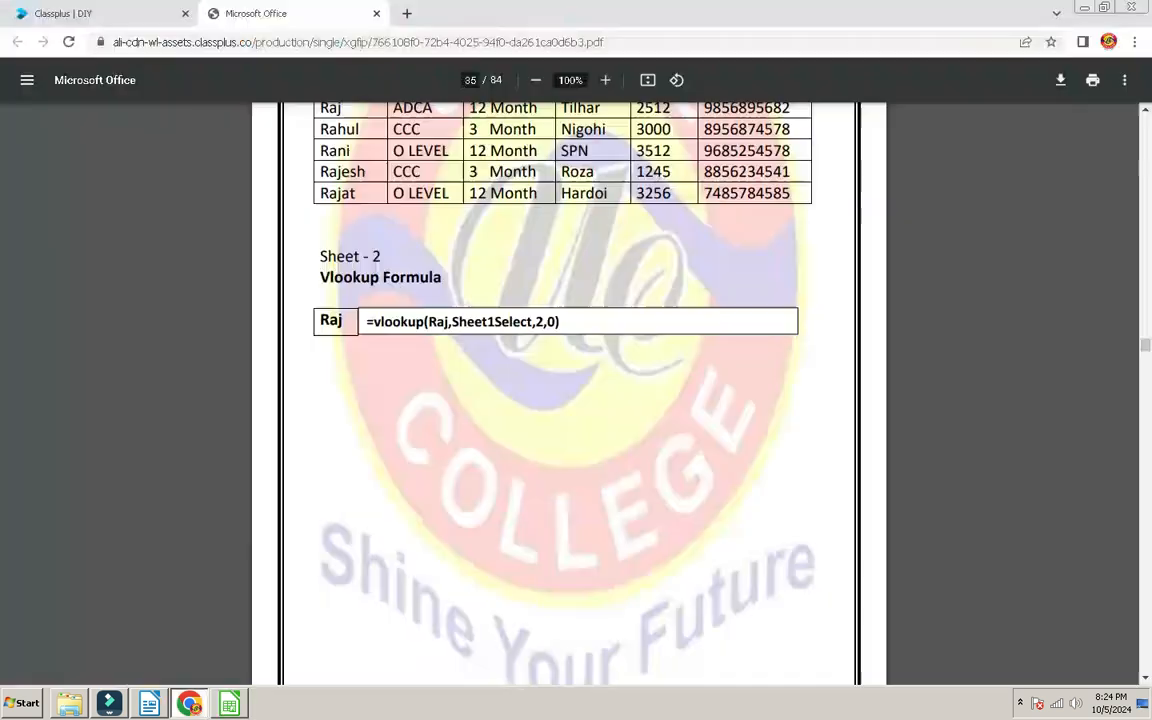
pyautogui.scroll(-10, 569, 393)
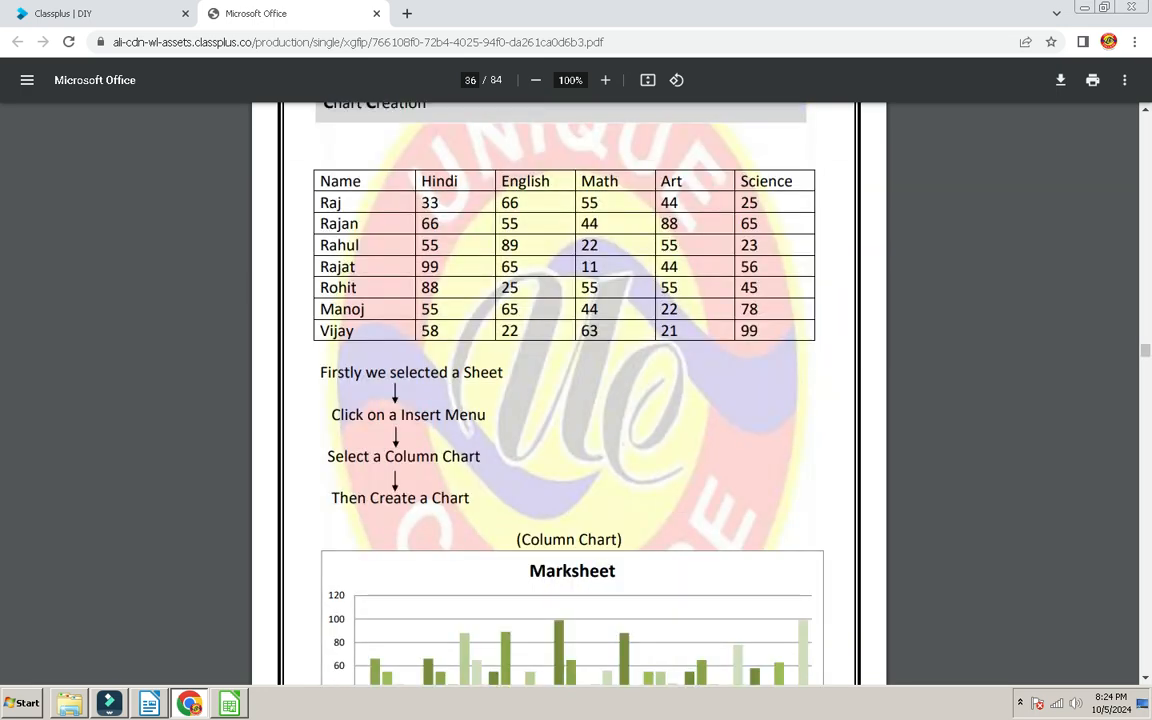
pyautogui.scroll(10, 569, 393)
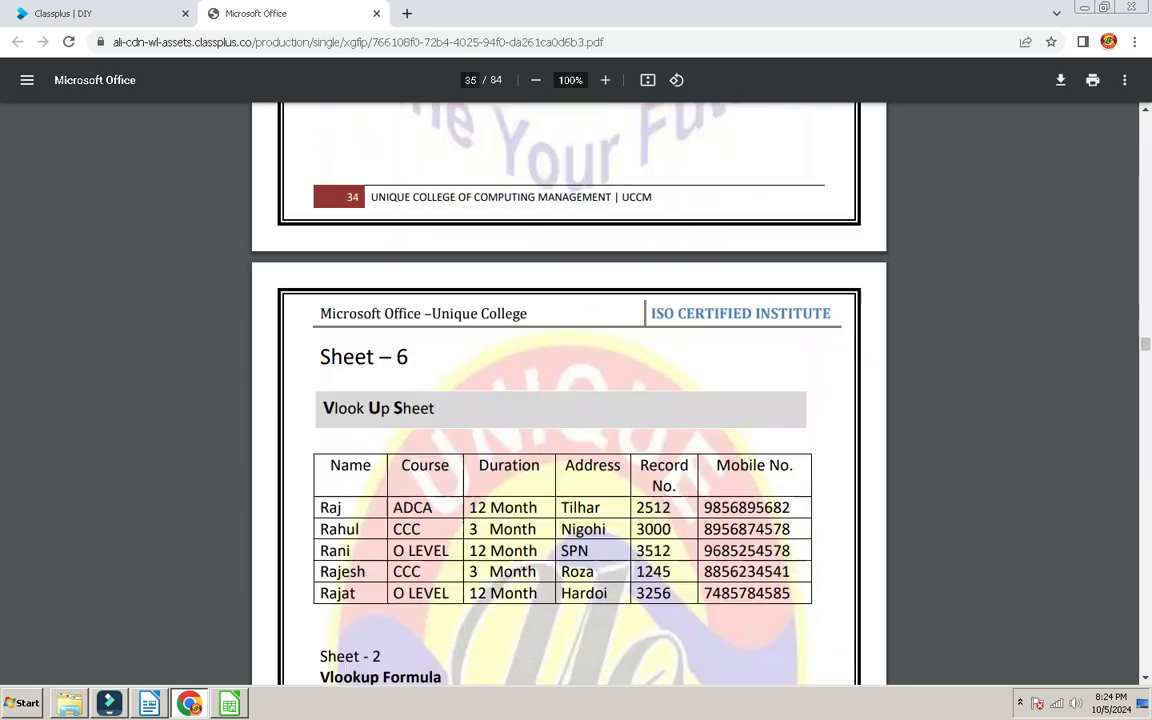
pyautogui.scroll(-5, 569, 393)
pyautogui.scroll(-8, 569, 393)
pyautogui.hotkey('alt', 'Tab')
pyautogui.scroll(-1, 560, 380)
pyautogui.scroll(1, 560, 380)
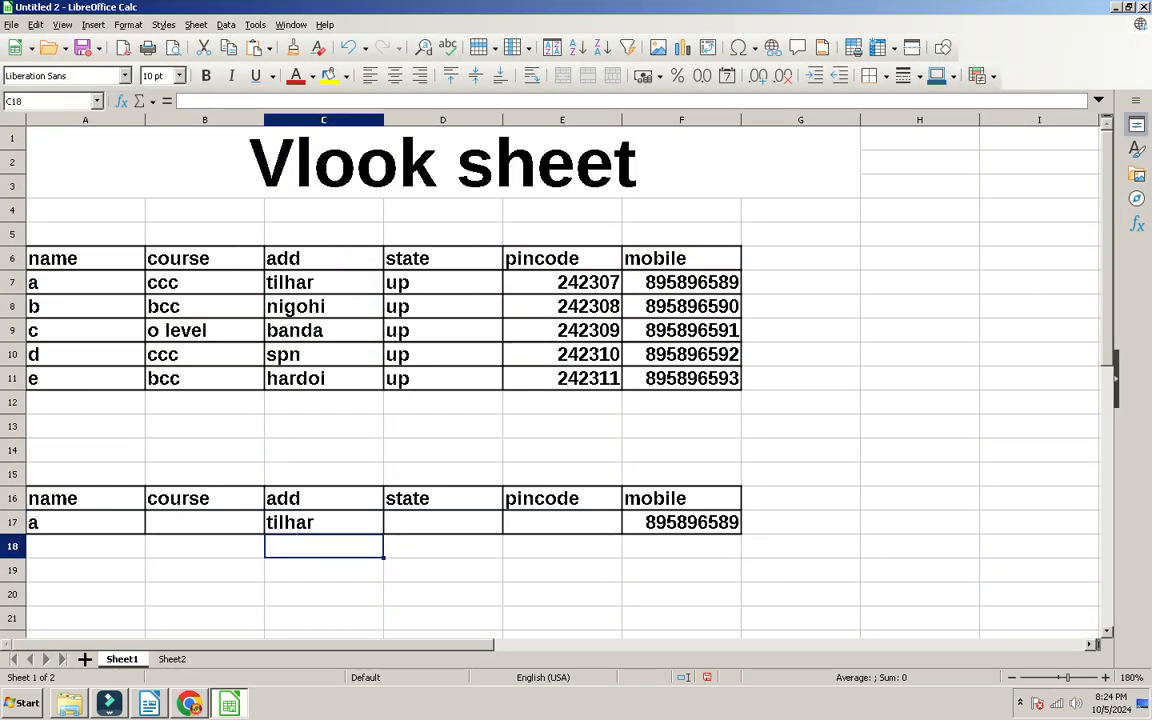
# Step: On Sheet2, merge and centre A1:E2 and enter the title 'Chart creation'
pyautogui.hotkey('ctrl', 'pagedown')
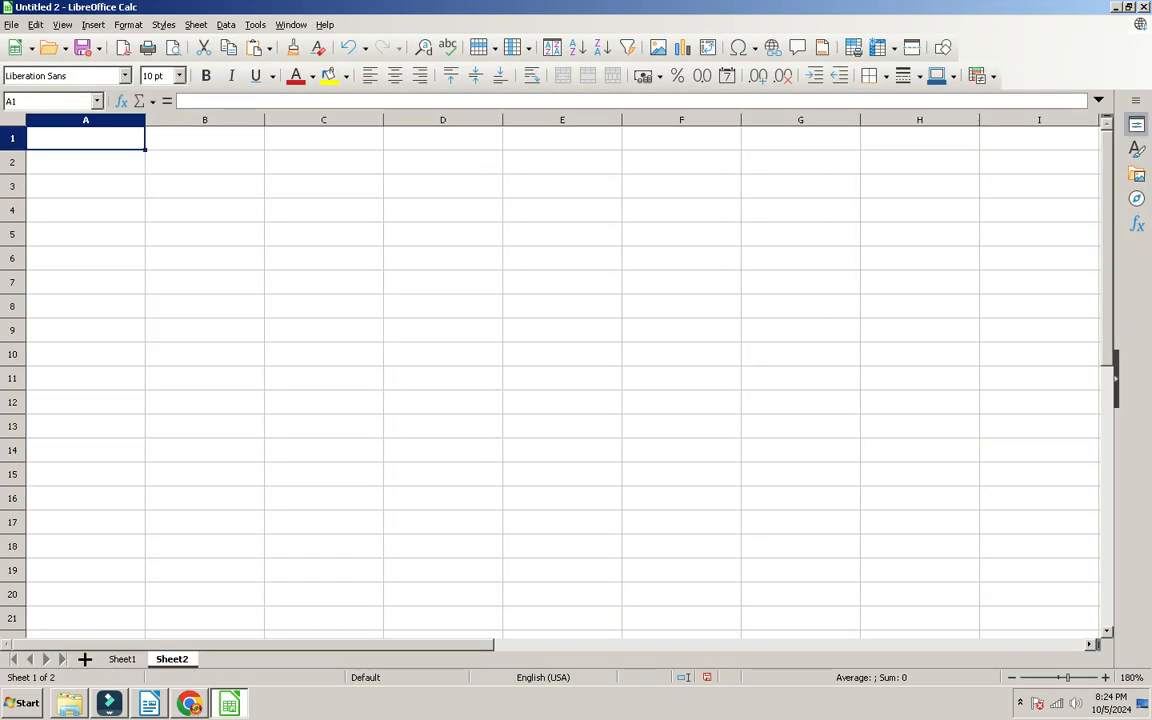
pyautogui.scroll(2, 560, 380)
pyautogui.hotkey('shift', 'Right')
pyautogui.hotkey('shift', 'Right')
pyautogui.hotkey('shift', 'Right')
pyautogui.hotkey('shift', 'Right')
pyautogui.hotkey('shift', 'Right')
pyautogui.hotkey('shift', 'Down')
pyautogui.hotkey('shift', 'Left')
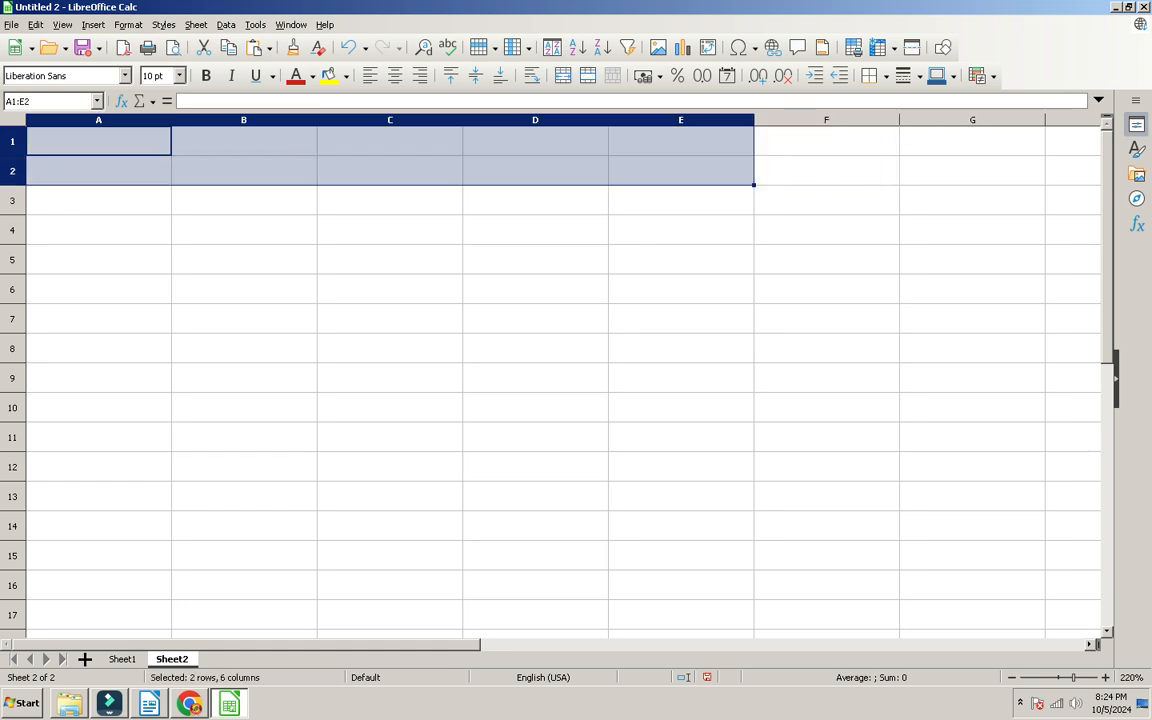
pyautogui.click(562, 75)
pyautogui.write('Chart creationm')
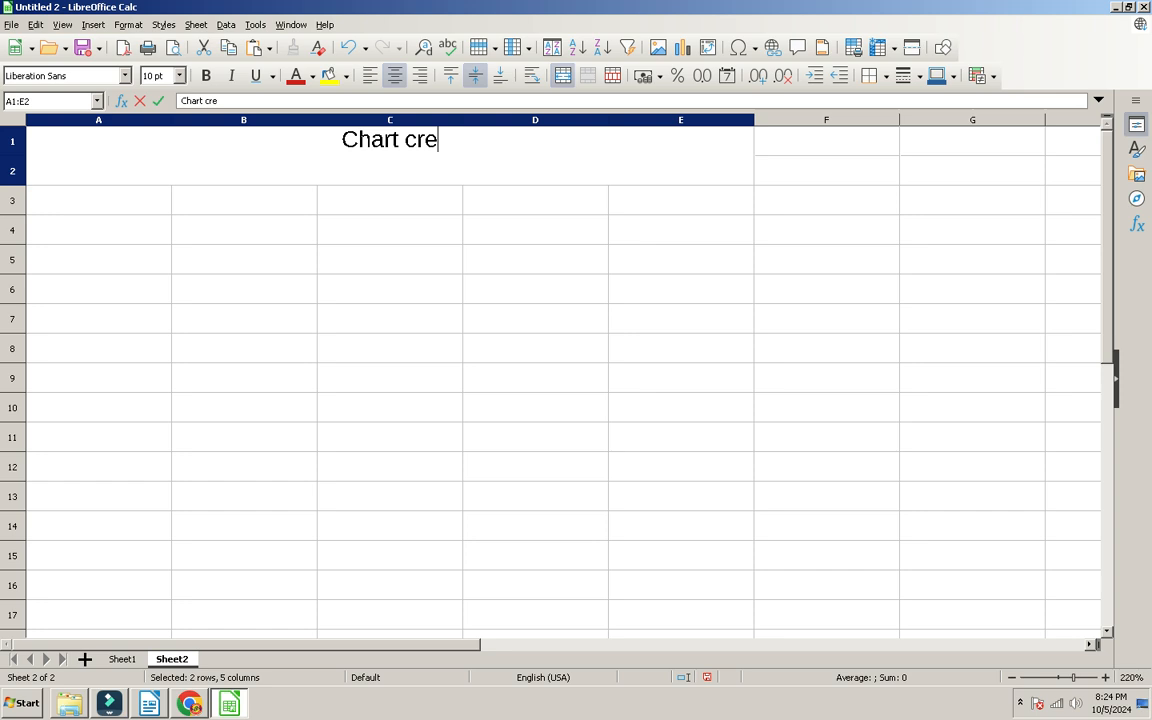
pyautogui.press('Return')
pyautogui.press('Up')
pyautogui.press('F2')
pyautogui.press('BackSpace')
pyautogui.press('Return')
# Step: Make the Chart creation title bold at 22 pt
pyautogui.press('Up')
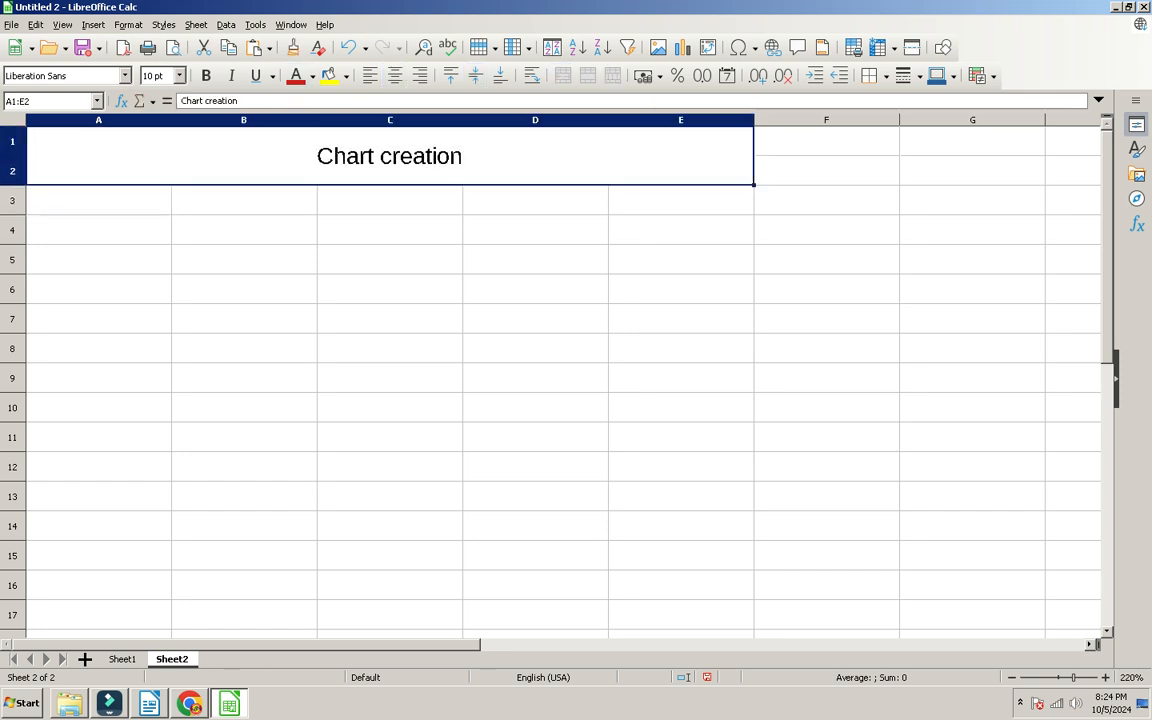
pyautogui.click(206, 76)
pyautogui.click(179, 76)
pyautogui.click(151, 215)
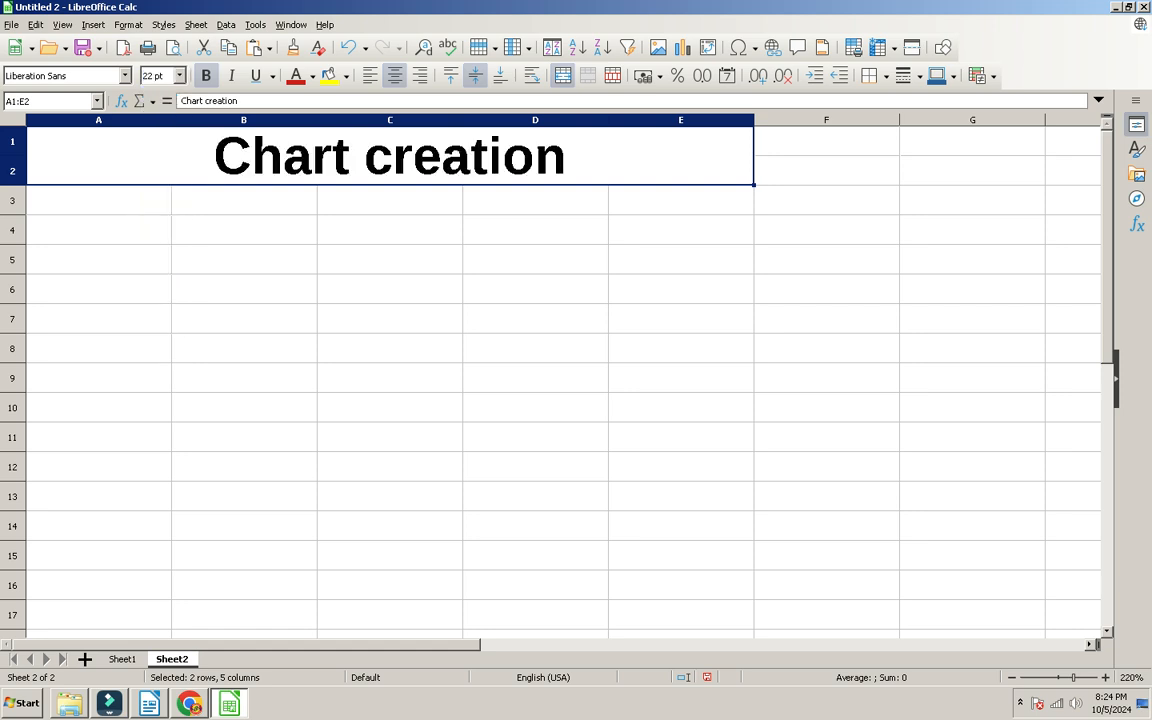
# Step: Type the heading in A4 (entered as 'nmae') and reselect A4 to correct it
pyautogui.click(151, 222)
pyautogui.write('nmae')
pyautogui.press('Tab')
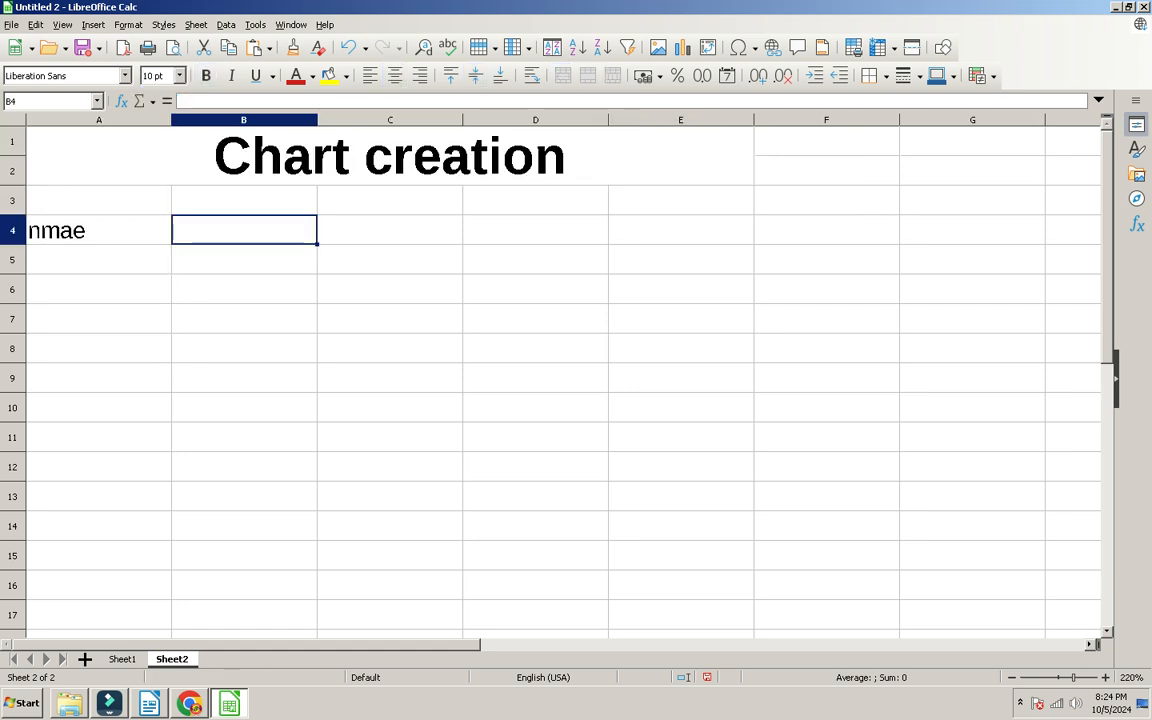
pyautogui.click(98, 230)
# Step: Enter the headings name, hindi, eng, math, sci and art across A4:F4
pyautogui.write('name')
pyautogui.press('Tab')
pyautogui.write('hindi')
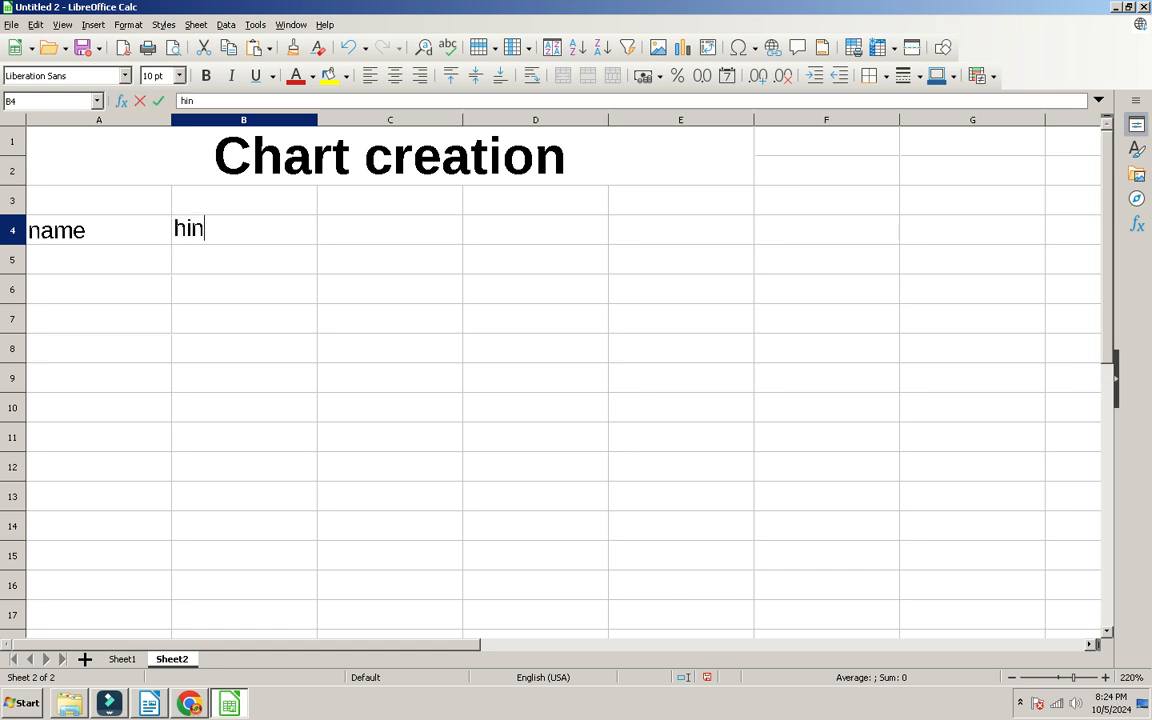
pyautogui.press('Tab')
pyautogui.write('eng')
pyautogui.press('Tab')
pyautogui.write('math')
pyautogui.press('Tab')
pyautogui.write('sci')
pyautogui.press('Tab')
pyautogui.write('sa')
pyautogui.press('BackSpace')
pyautogui.press('BackSpace')
pyautogui.write('art')
pyautogui.press('Return')
# Step: Enter the student names arun, varun, mohan, sohan and rohan in A5:A9
pyautogui.press('Left')
pyautogui.press('Left')
pyautogui.press('Left')
pyautogui.press('Left')
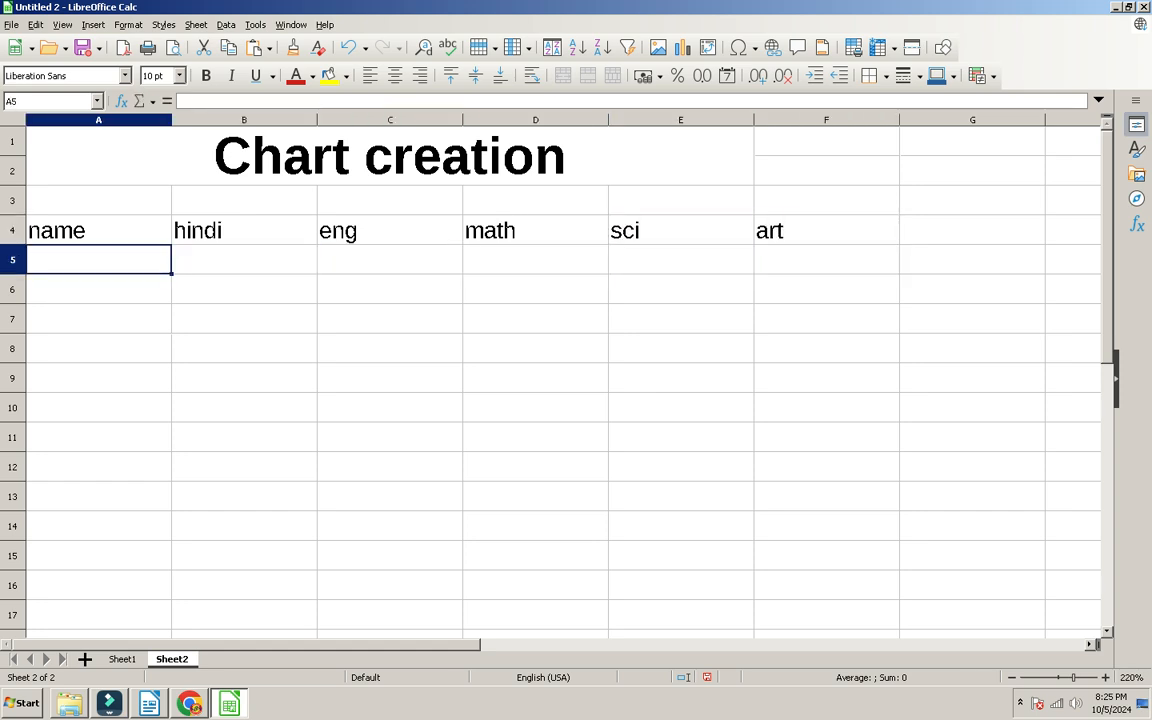
pyautogui.write('a')
pyautogui.press('Return')
pyautogui.write('b')
pyautogui.press('Return')
pyautogui.write('Chart creation')
pyautogui.press('Return')
pyautogui.write('d')
pyautogui.press('Tab')
pyautogui.click(99, 319)
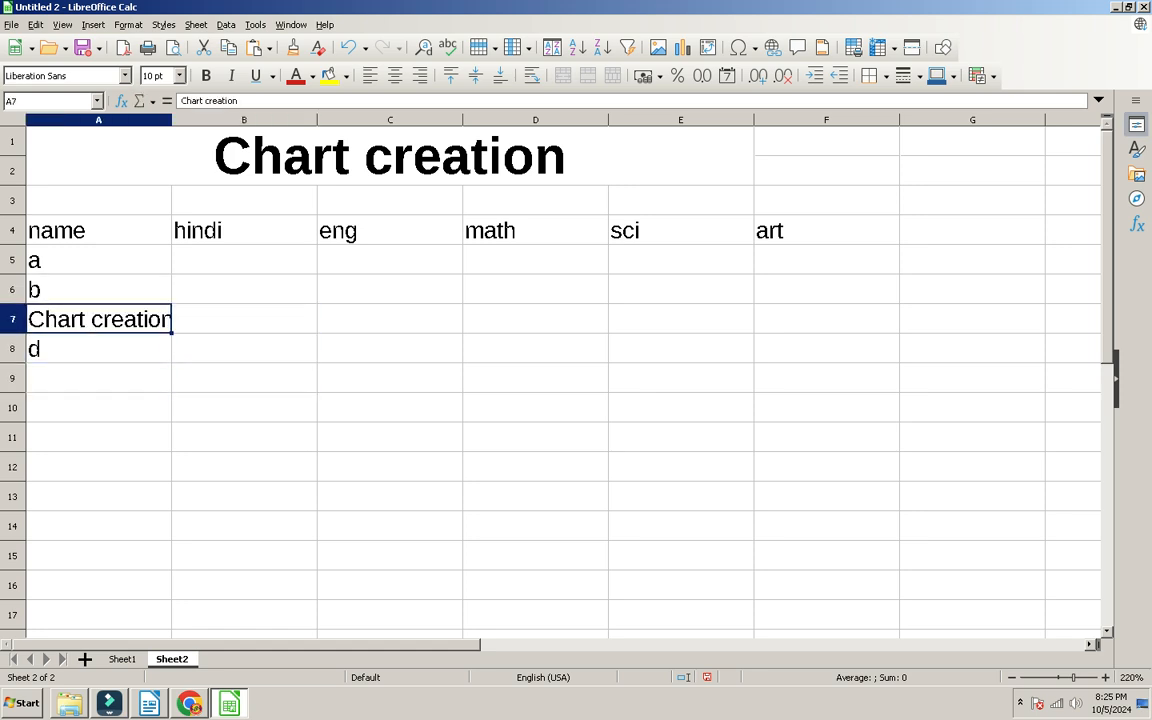
pyautogui.press('Up')
pyautogui.press('Up')
pyautogui.write('arun')
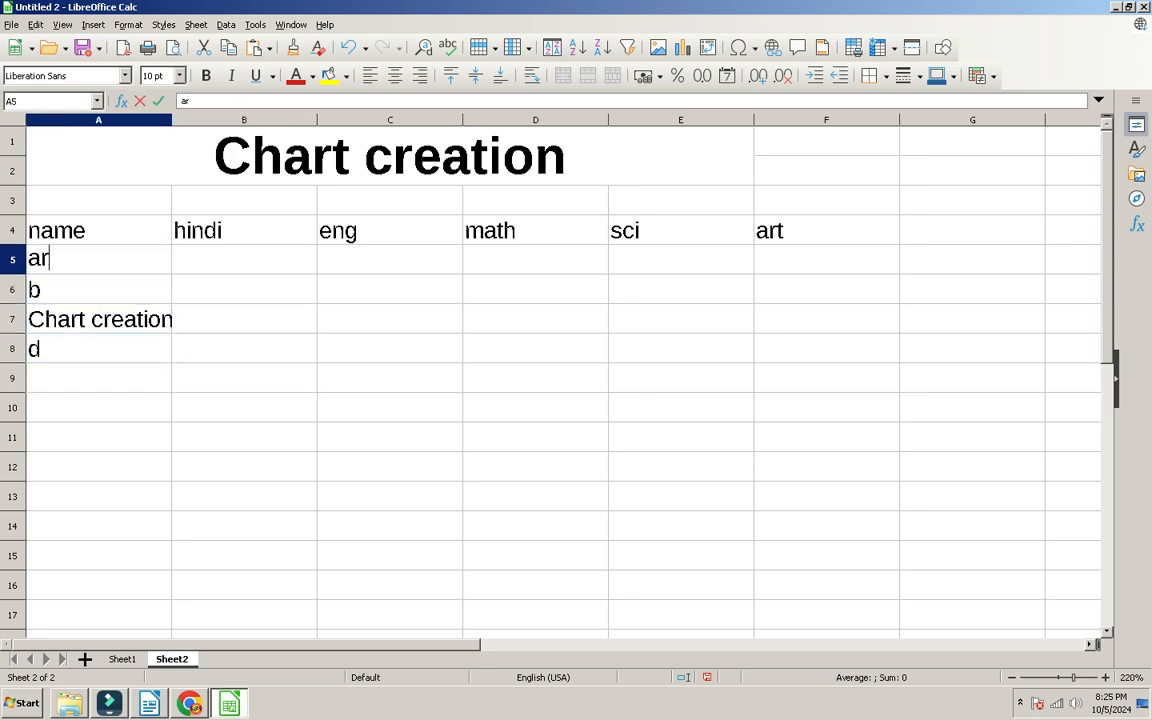
pyautogui.press('Return')
pyautogui.write('var')
pyautogui.press('BackSpace')
pyautogui.write('run')
pyautogui.press('Return')
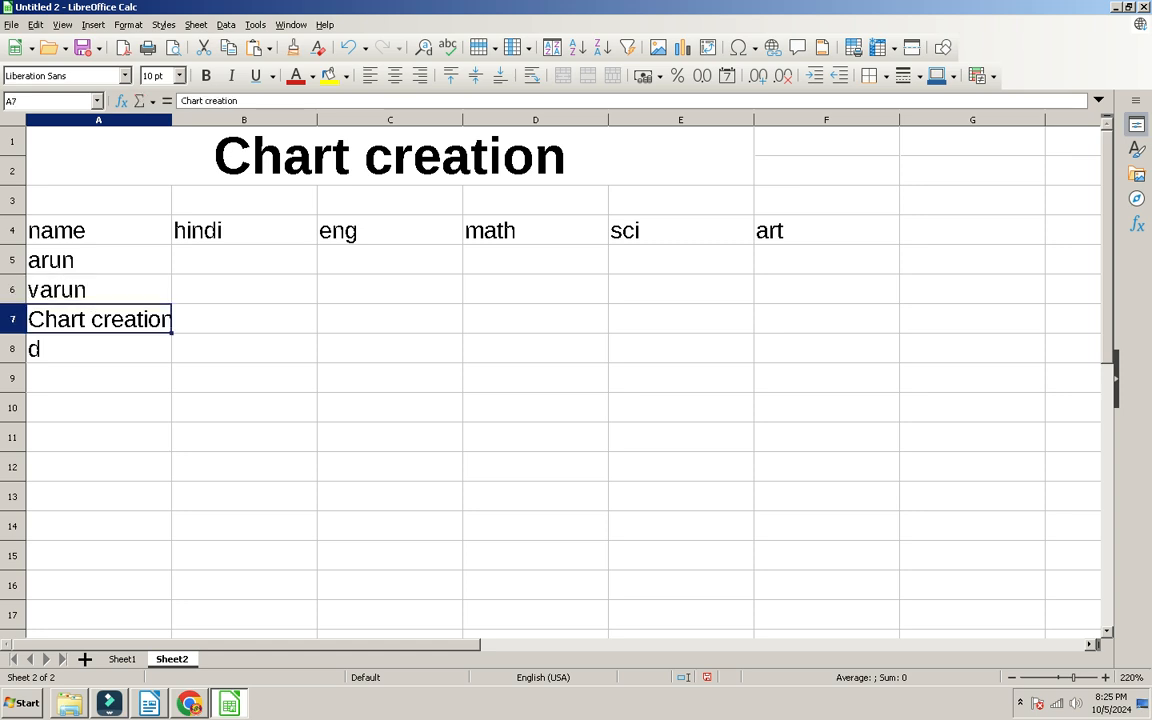
pyautogui.write('mohan')
pyautogui.press('Return')
pyautogui.write('sohan')
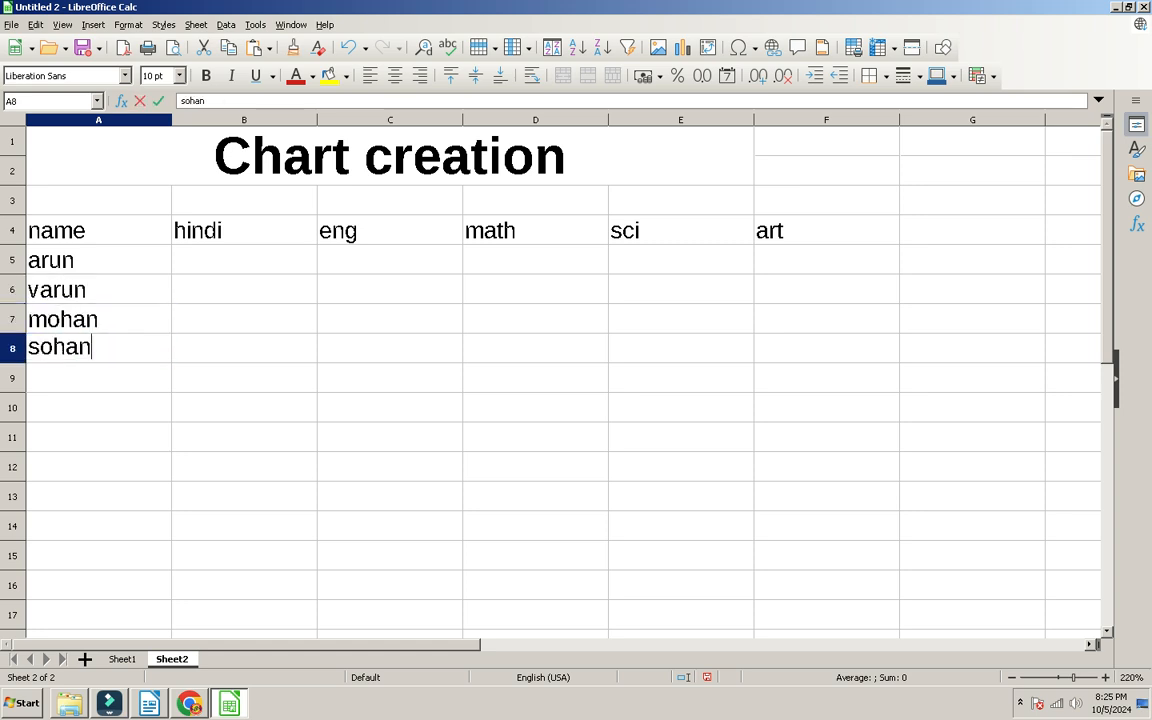
pyautogui.press('Return')
pyautogui.write('rohan')
pyautogui.press('Tab')
# Step: Start the marks with 21, 54, 87, 98 in row 5, then fill down column F and along row 9
pyautogui.press('Up')
pyautogui.press('Up')
pyautogui.press('Up')
pyautogui.press('Up')
pyautogui.write('21')
pyautogui.press('Tab')
pyautogui.write('54')
pyautogui.press('Tab')
pyautogui.write('87')
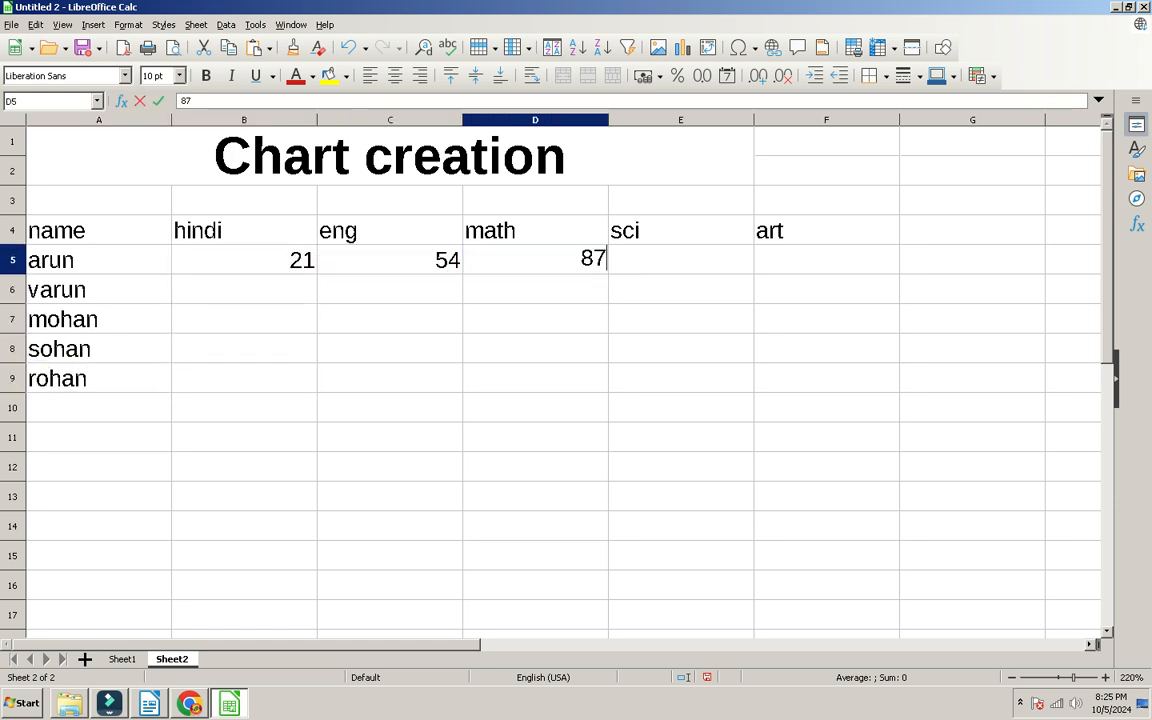
pyautogui.press('Tab')
pyautogui.write('98')
pyautogui.press('Right')
pyautogui.write('87')
pyautogui.press('Down')
pyautogui.write('54')
pyautogui.press('Down')
pyautogui.write('87')
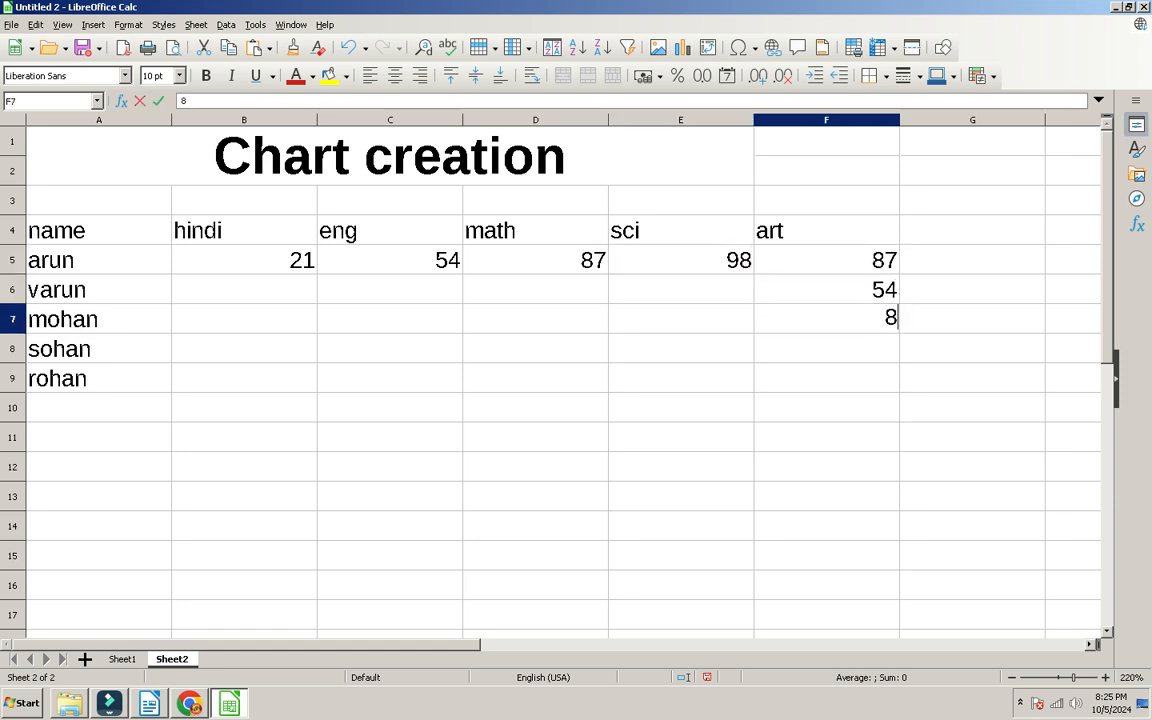
pyautogui.press('Down')
pyautogui.write('32')
pyautogui.press('Left')
pyautogui.write('65')
pyautogui.press('Left')
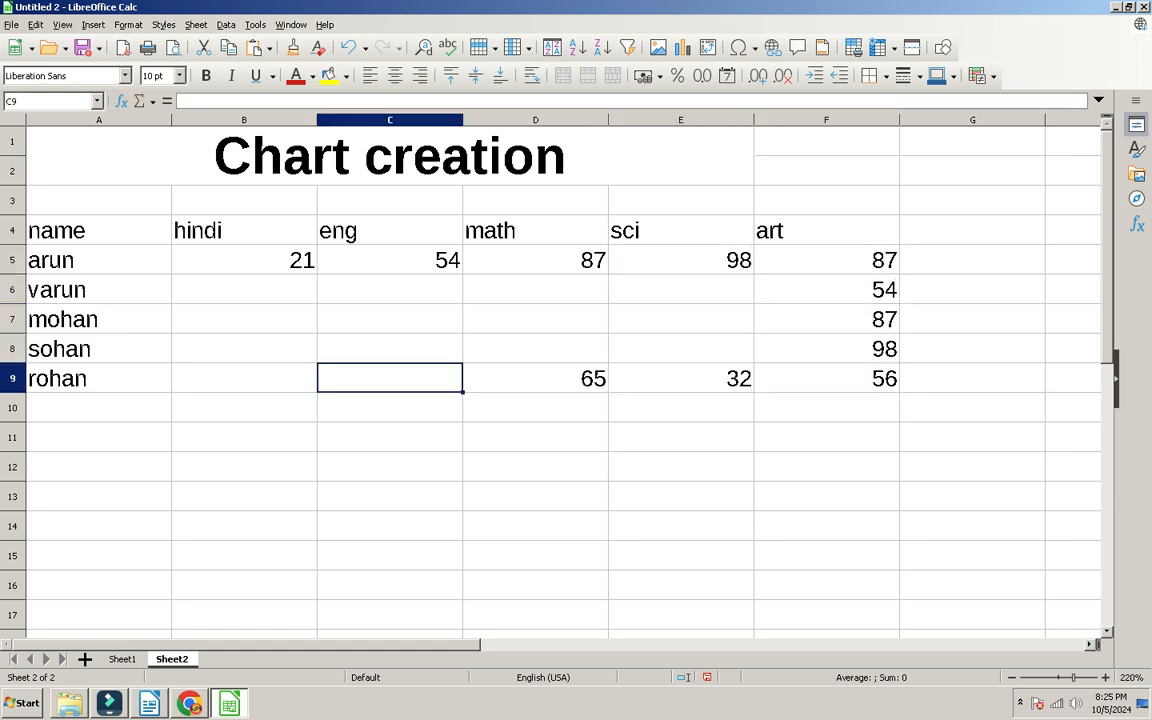
pyautogui.write('54')
# Step: Fill the remaining marks in rows 6–8, correcting the mistaken 521 in B8 to 21
pyautogui.press('Left')
pyautogui.write('21')
pyautogui.press('Up')
pyautogui.write('521')
pyautogui.press('Up')
pyautogui.press('Up')
pyautogui.write('21')
pyautogui.press('Down')
pyautogui.write('54')
pyautogui.press('Down')
pyautogui.press('Right')
pyautogui.press('Left')
pyautogui.write('21')
pyautogui.press('Right')
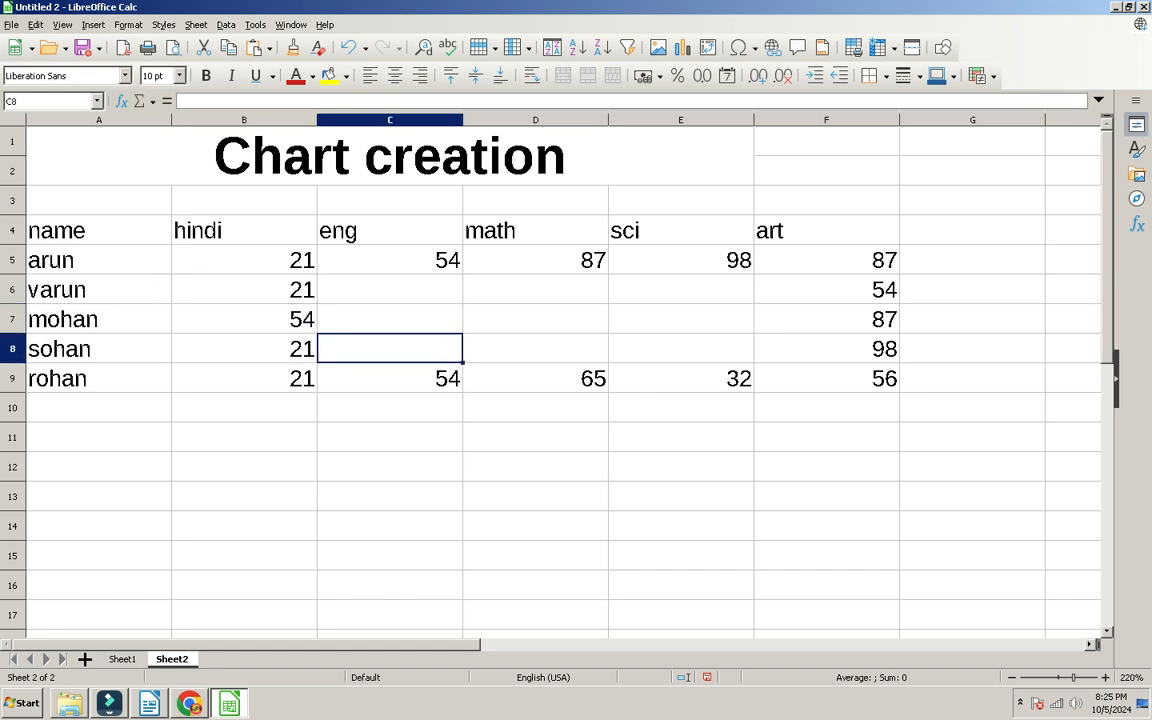
pyautogui.write('32')
pyautogui.press('Up')
pyautogui.write('65')
pyautogui.press('Up')
pyautogui.write('54')
pyautogui.press('Right')
pyautogui.write('54')
pyautogui.press('Down')
pyautogui.write('21')
pyautogui.press('Right')
pyautogui.write('21')
pyautogui.press('Up')
pyautogui.write('54')
pyautogui.press('Down')
pyautogui.press('Down')
pyautogui.press('Down')
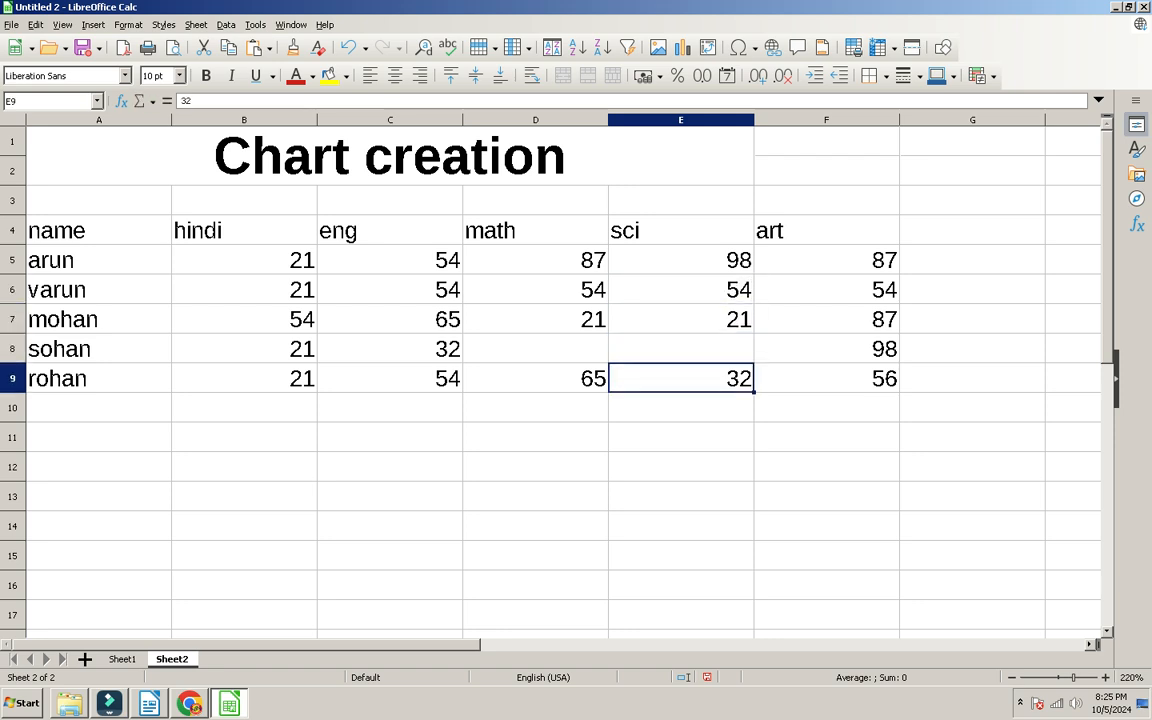
pyautogui.press('Up')
pyautogui.write('99')
pyautogui.press('Left')
pyautogui.write('88')
pyautogui.press('Left')
# Step: Enter 7 in C8, then apply outer and all inner borders to the marks table A4:F9
pyautogui.write('7')
pyautogui.press('Left')
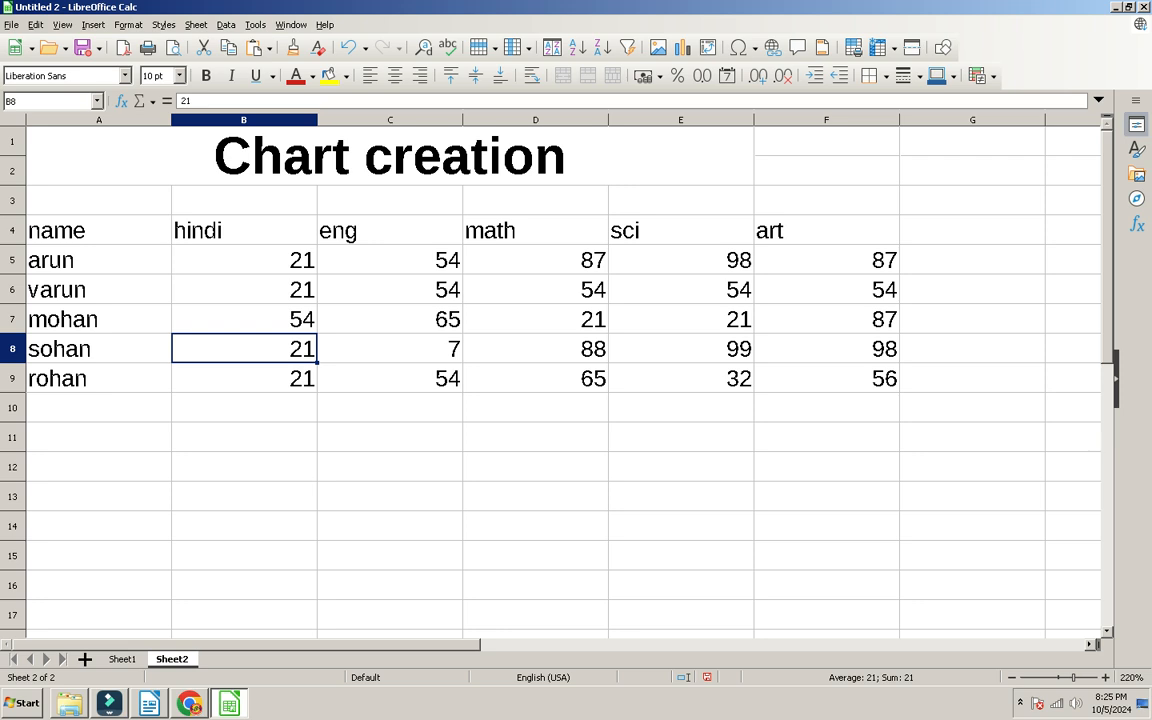
pyautogui.scroll(-5, 563, 380)
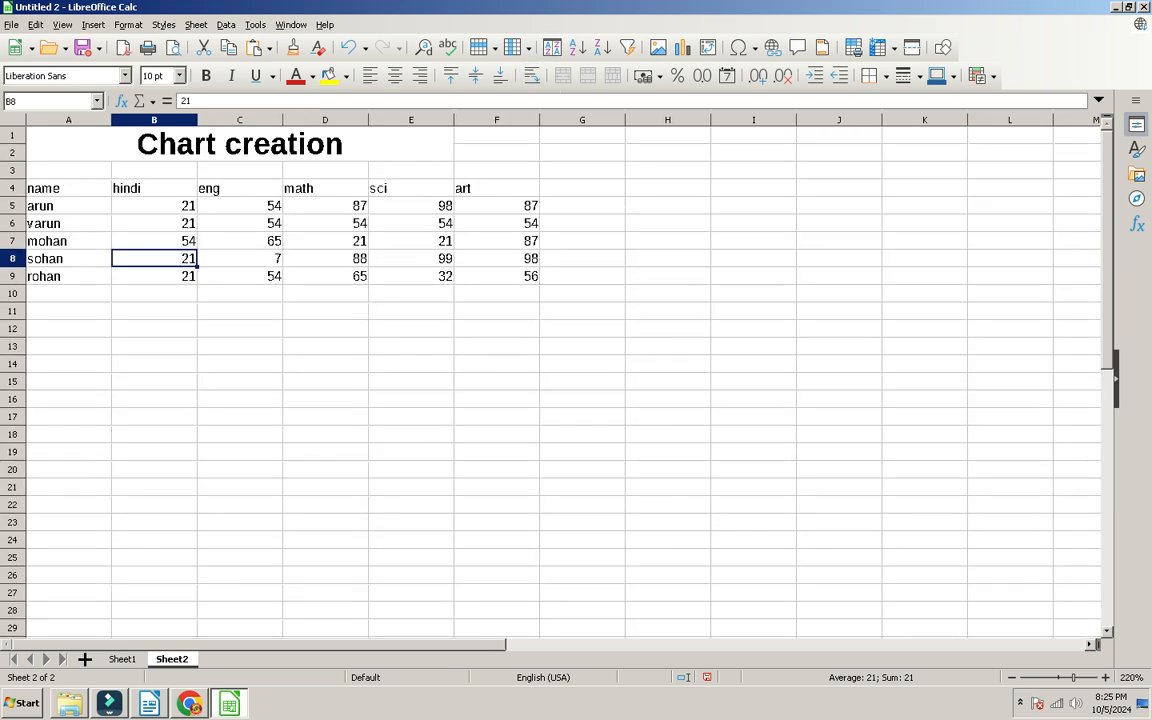
pyautogui.scroll(2, 563, 380)
pyautogui.moveTo(641, 323); pyautogui.dragTo(50, 207)
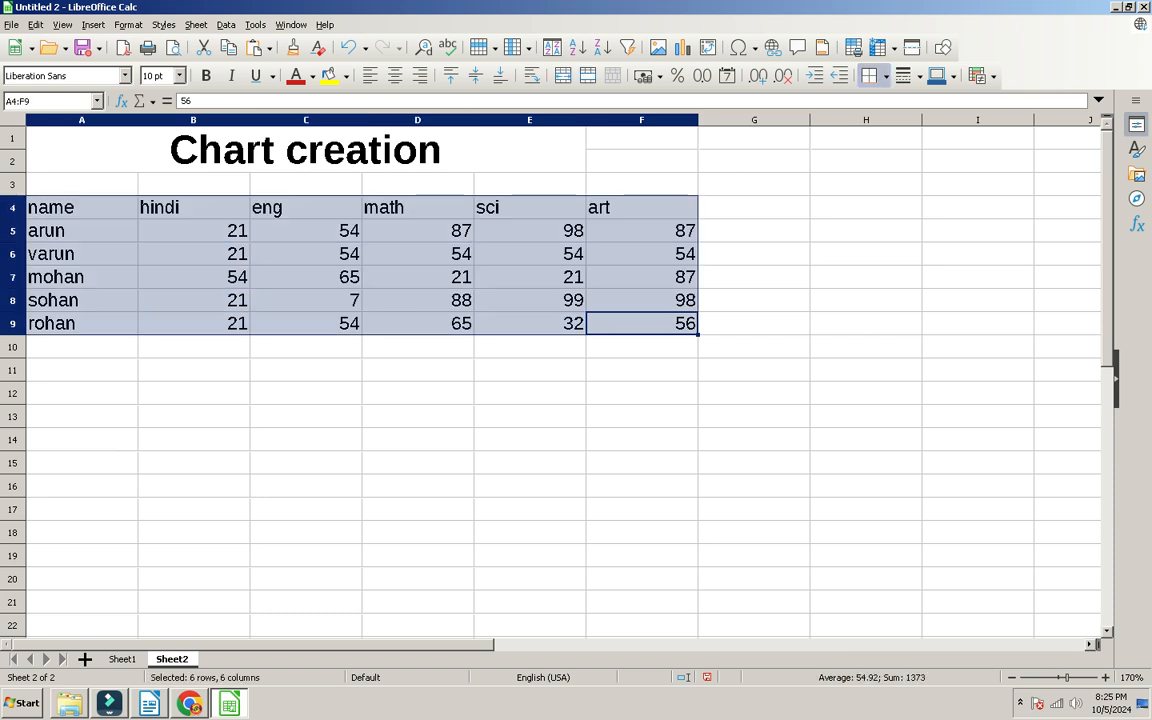
pyautogui.click(886, 76)
pyautogui.click(936, 160)
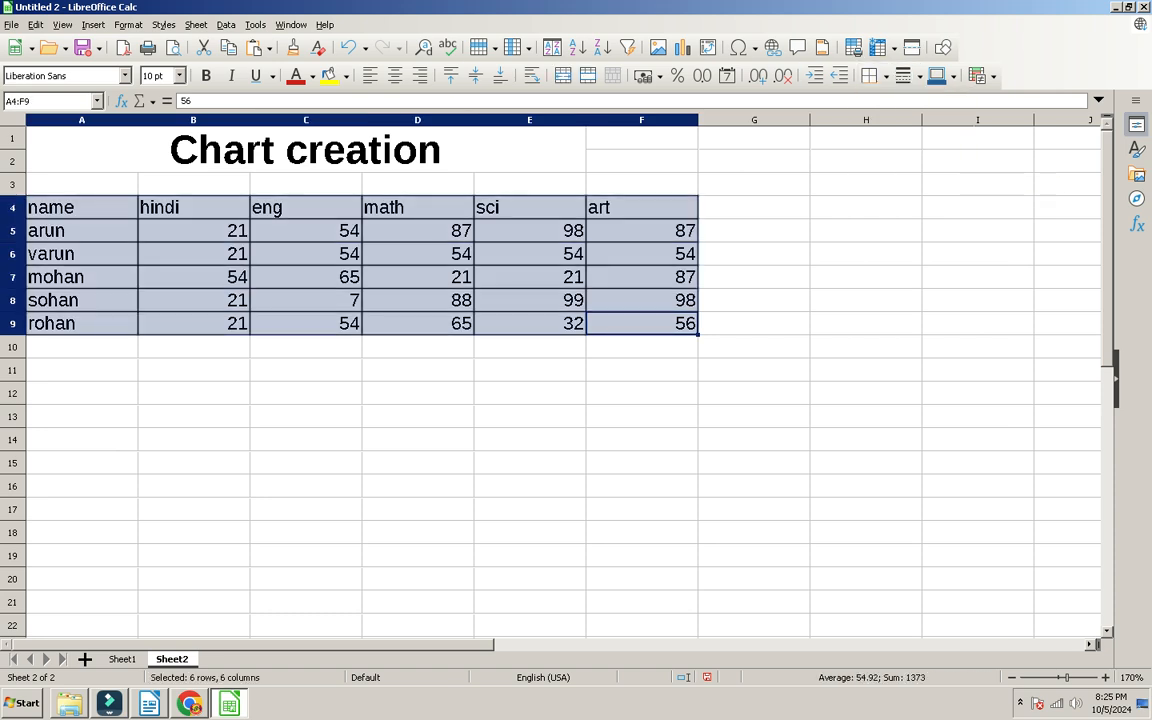
# Step: Check the new borders, then reselect the marks table A4:F9 for charting
pyautogui.click(82, 486)
pyautogui.click(305, 323)
pyautogui.moveTo(60, 207); pyautogui.dragTo(660, 323)
pyautogui.click(193, 300)
pyautogui.moveTo(60, 207); pyautogui.dragTo(978, 370)
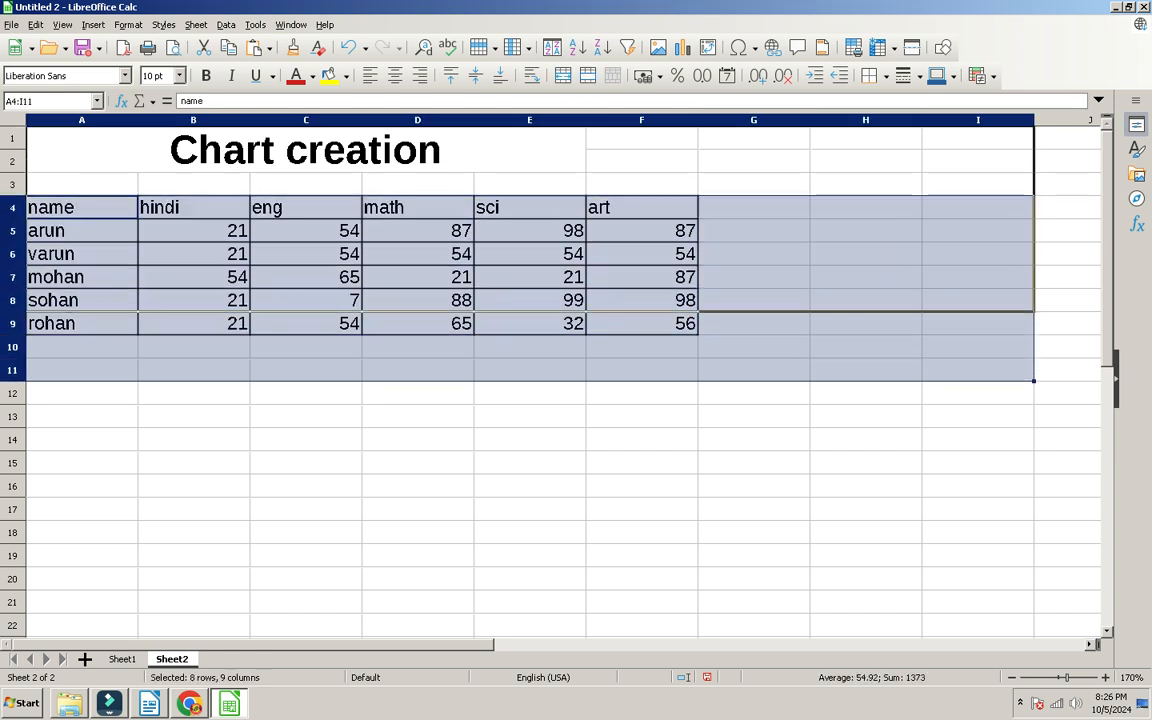
pyautogui.click(305, 323)
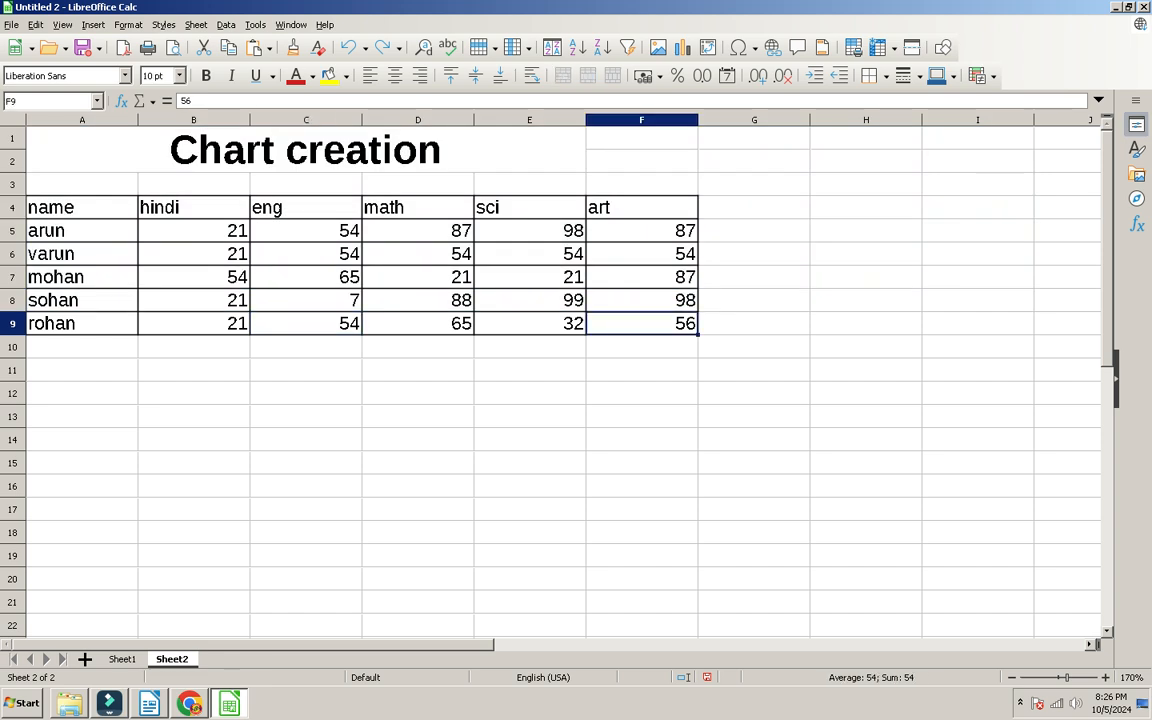
pyautogui.moveTo(641, 323); pyautogui.dragTo(60, 207)
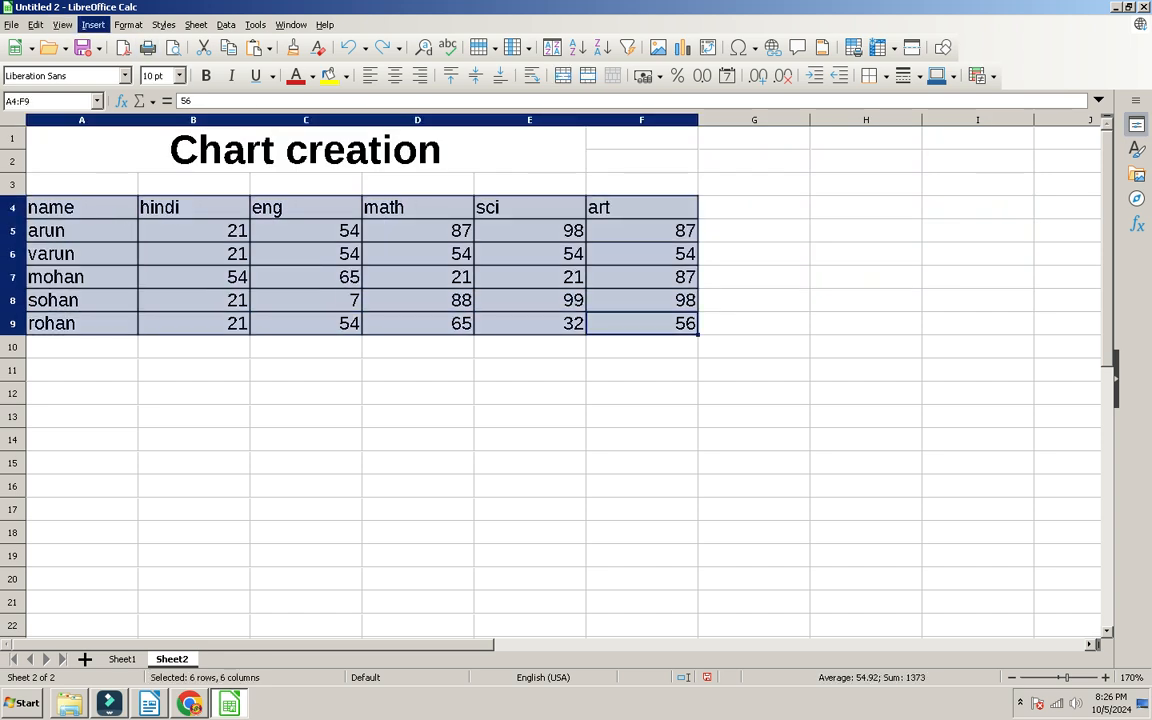
# Step: Insert a chart from A4:F9 using the Column Normal type
pyautogui.click(92, 24)
pyautogui.press('Escape')
pyautogui.click(92, 24)
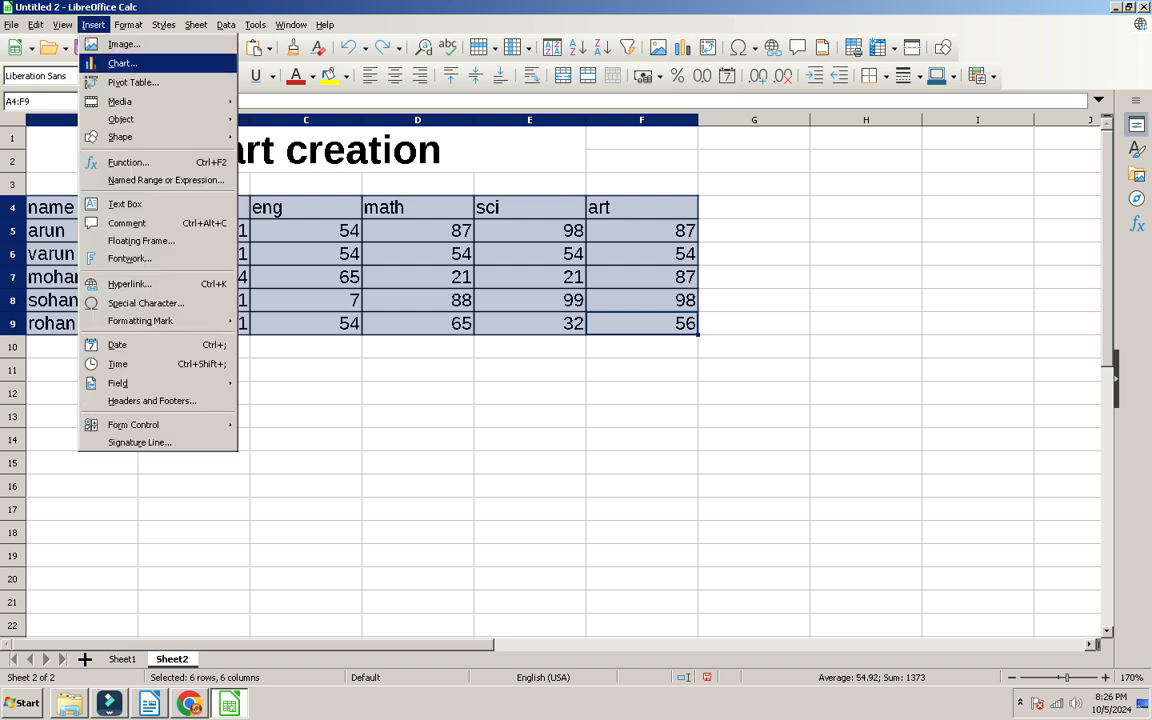
pyautogui.click(122, 63)
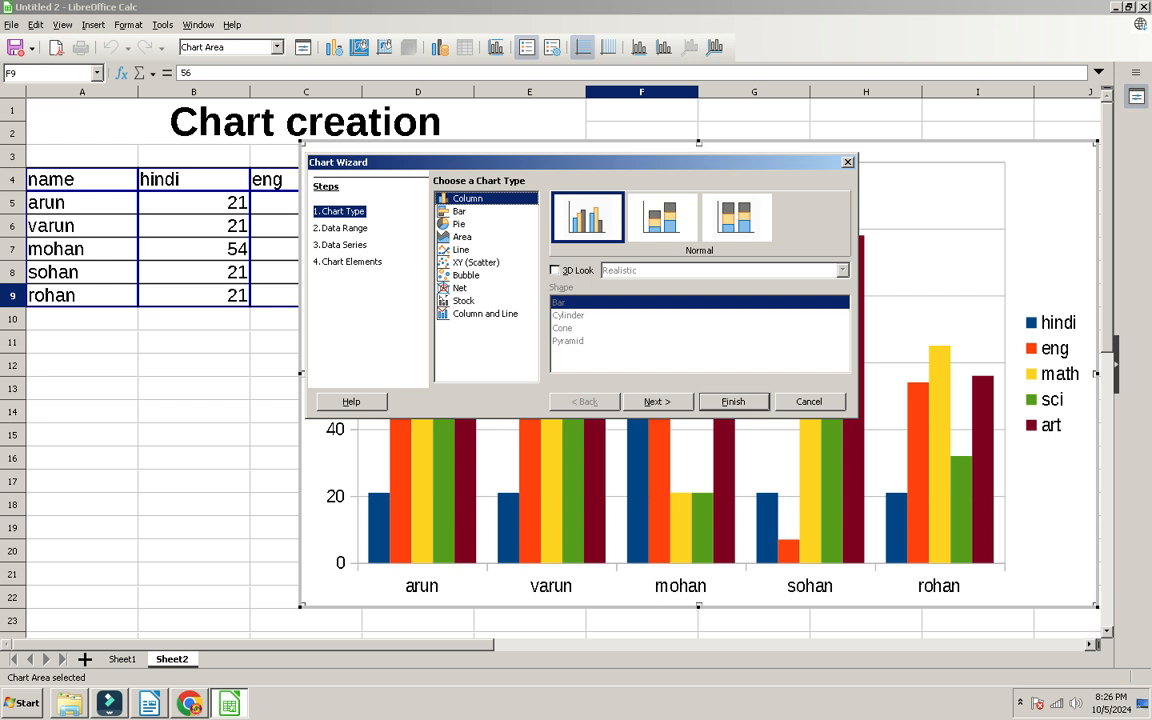
pyautogui.press('Down')
pyautogui.press('Down')
pyautogui.press('Down')
pyautogui.press('Down')
pyautogui.press('Down')
pyautogui.press('Down')
pyautogui.press('Down')
pyautogui.press('Down')
pyautogui.press('Down')
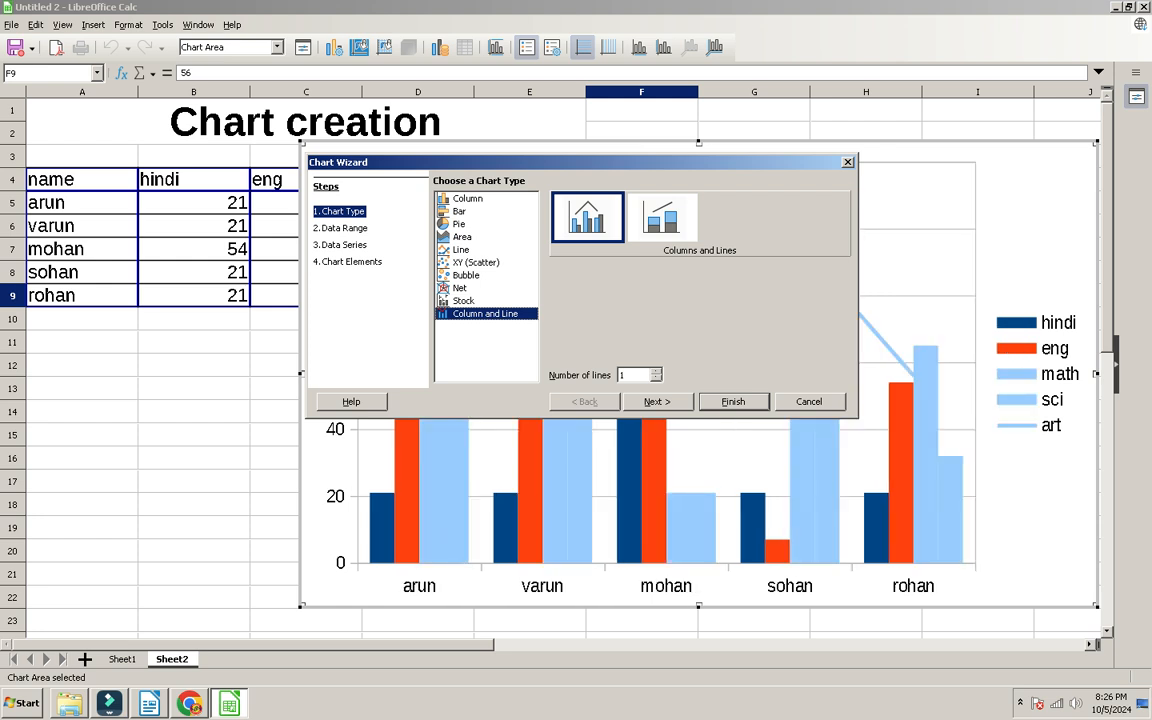
pyautogui.click(467, 198)
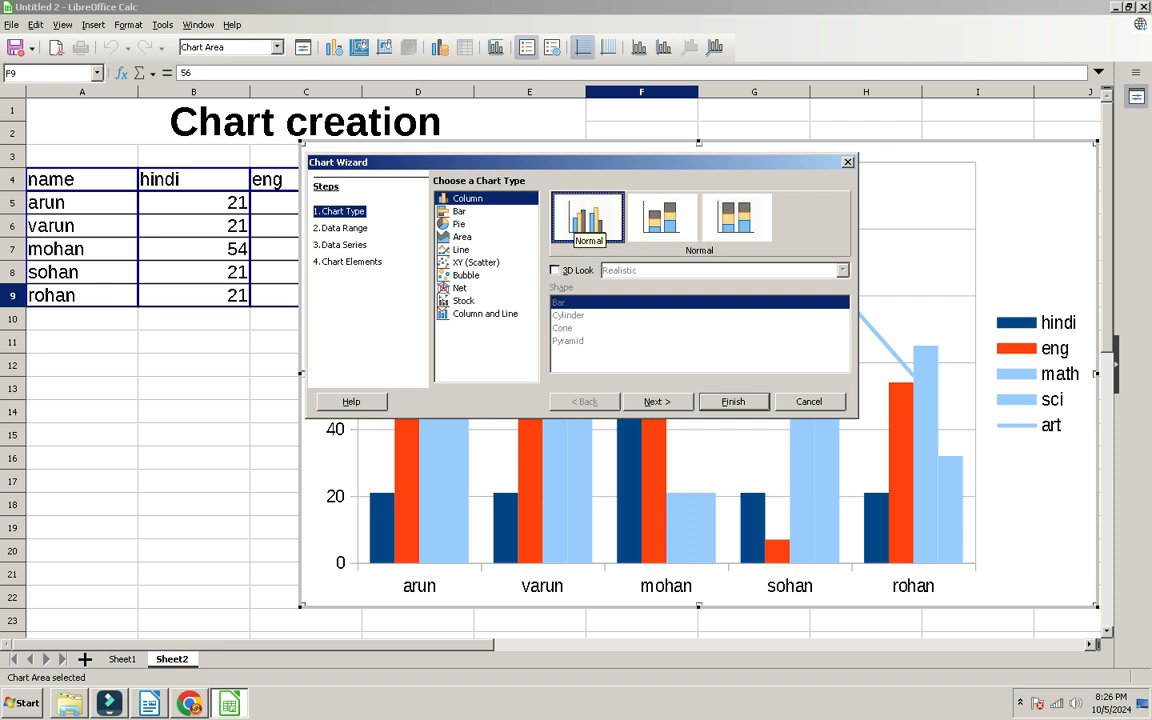
pyautogui.click(587, 217)
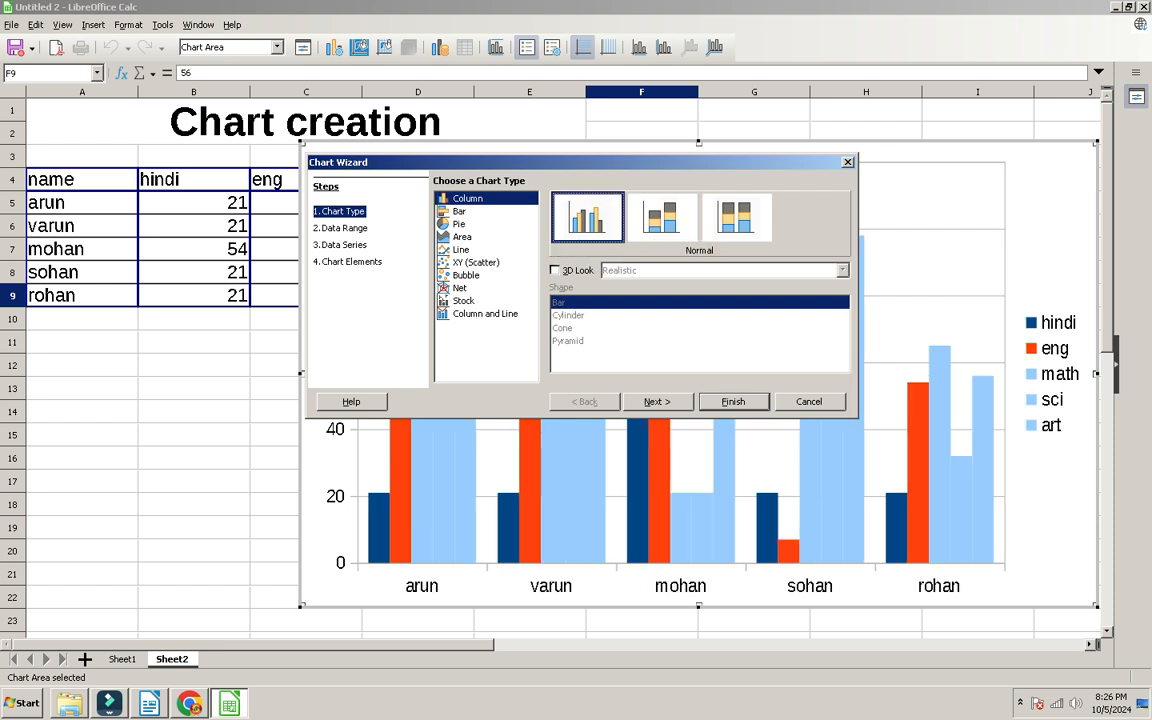
# Step: Title the chart marksheet, subtitle sp college, axis titles name and marks, and finish
pyautogui.hotkey('alt', 'n')
pyautogui.hotkey('alt', 'n')
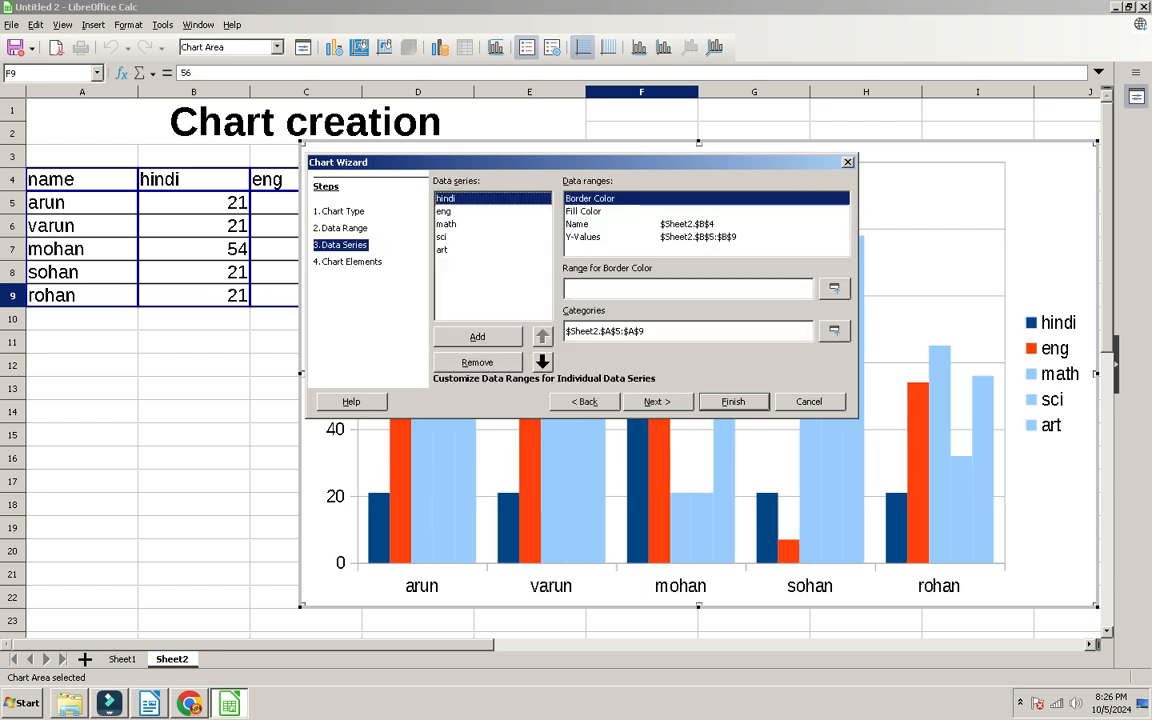
pyautogui.hotkey('alt', 'n')
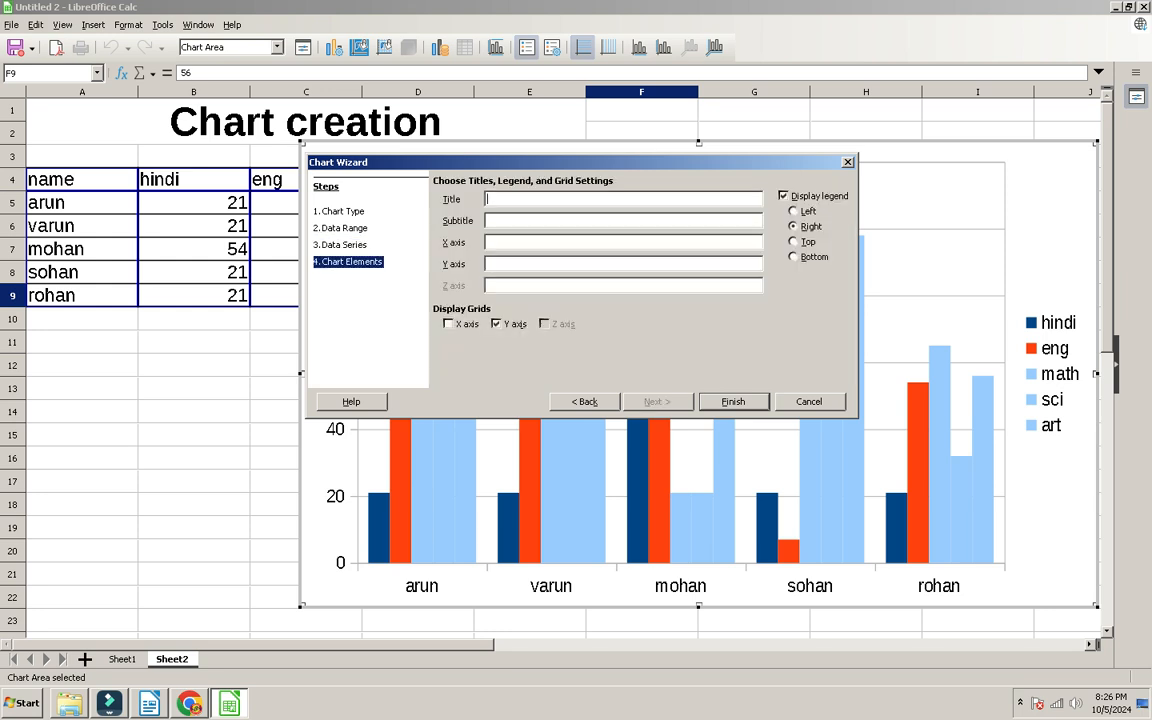
pyautogui.write('marksheet')
pyautogui.press('Tab')
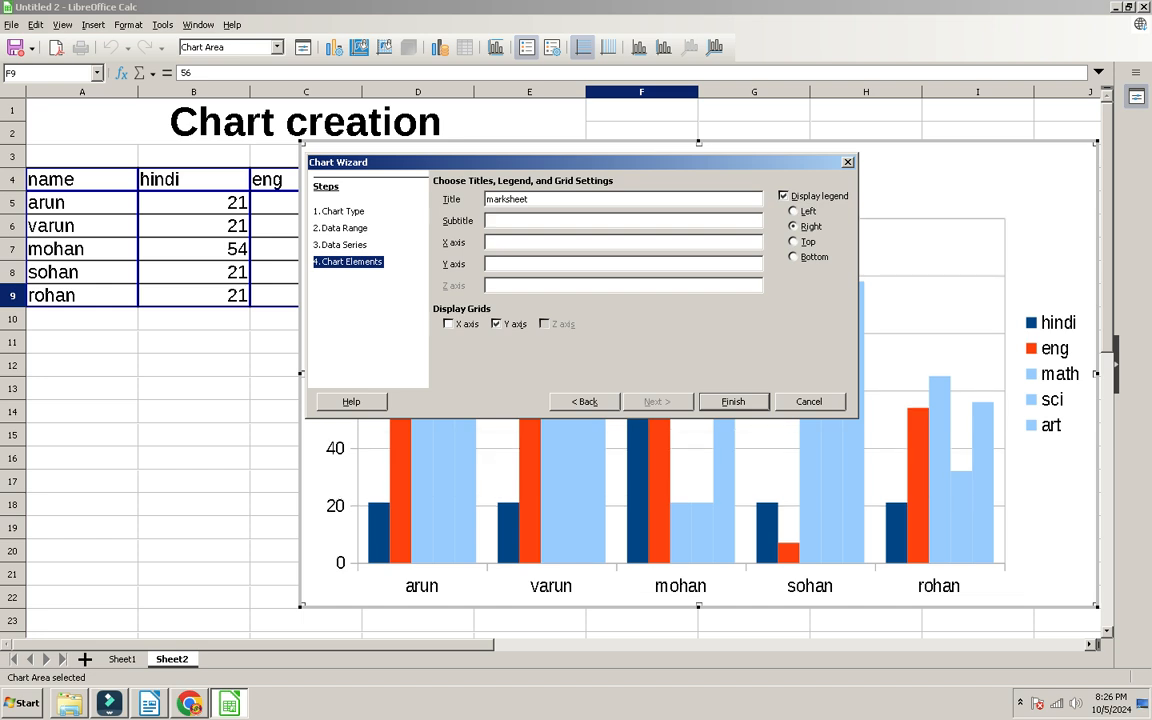
pyautogui.write('sp college')
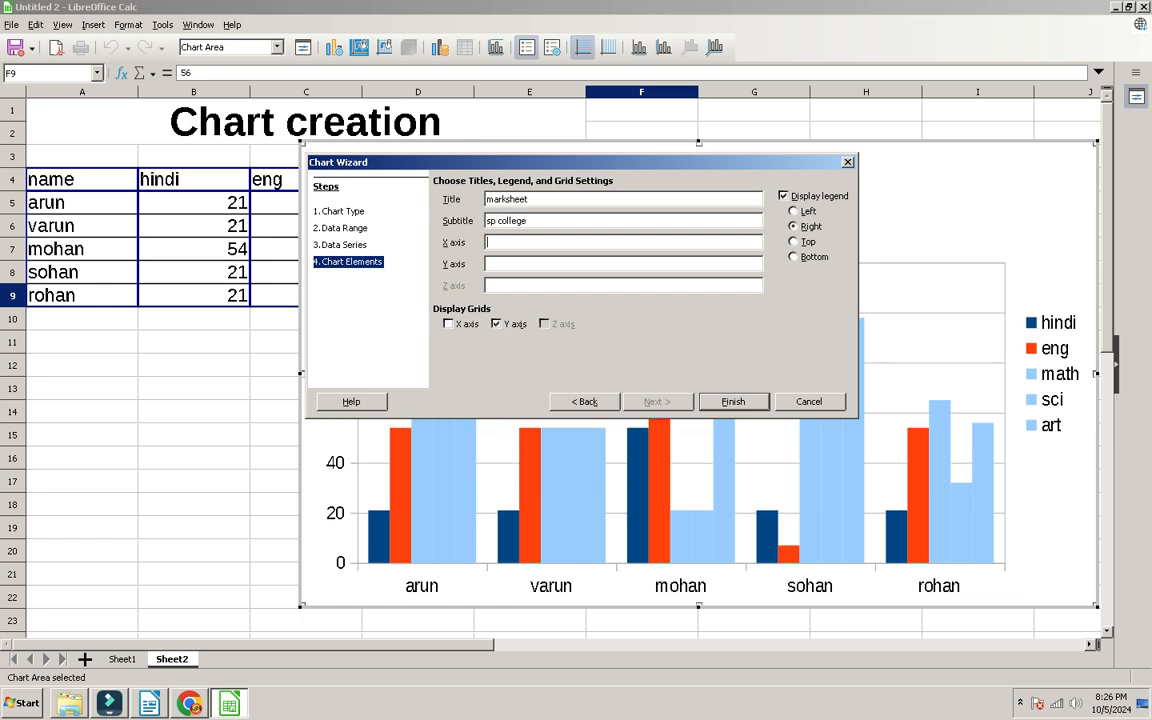
pyautogui.moveTo(500, 162); pyautogui.dragTo(591, 37)
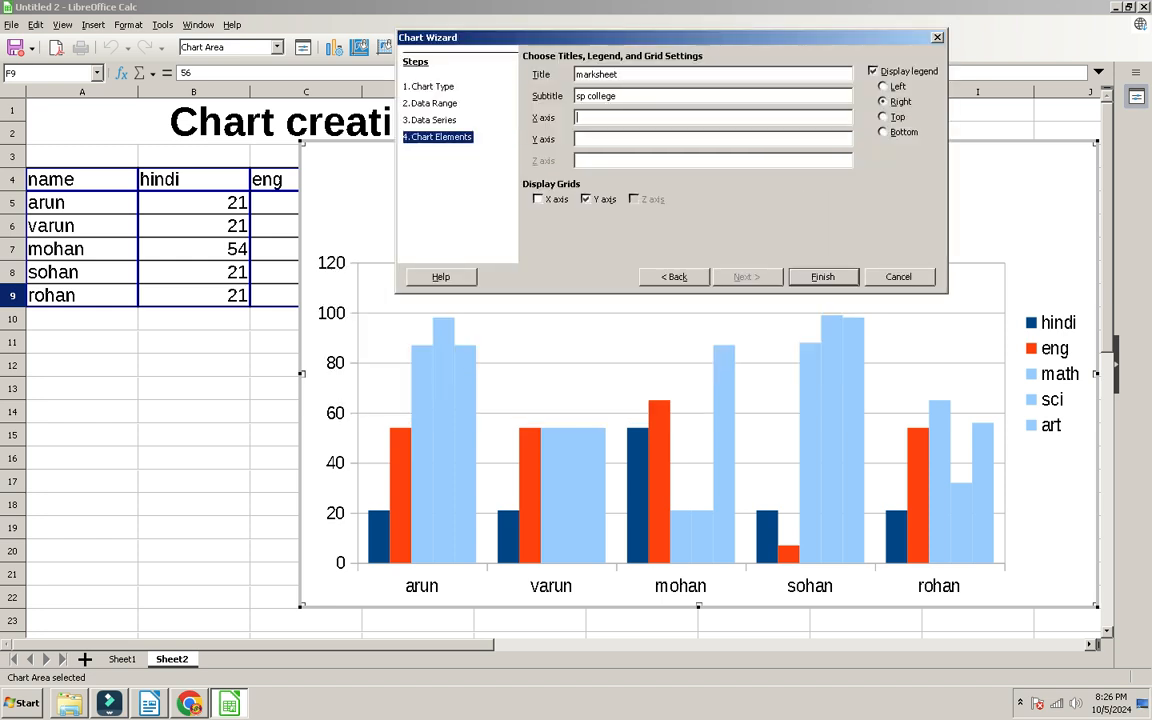
pyautogui.write('name')
pyautogui.press('Tab')
pyautogui.write('marks')
pyautogui.press('Return')
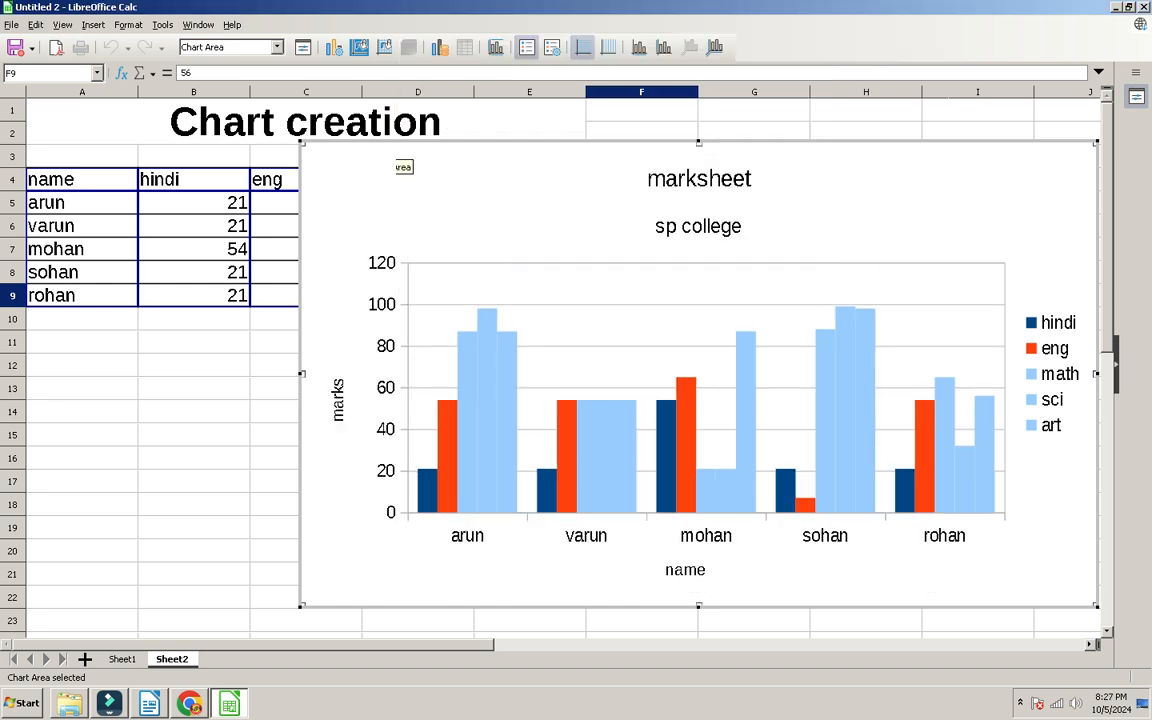
# Step: Shrink the marksheet chart and move it beside the marks table
pyautogui.click(194, 411)
pyautogui.moveTo(600, 310); pyautogui.dragTo(347, 461)
pyautogui.scroll(-2, 346, 441)
pyautogui.moveTo(842, 182); pyautogui.dragTo(626, 307)
pyautogui.moveTo(338, 475); pyautogui.dragTo(449, 406)
pyautogui.click(866, 277)
# Step: Reposition the chart beneath the Sheet2 marks table
pyautogui.scroll(2, 866, 350)
pyautogui.scroll(-4, 866, 350)
pyautogui.scroll(4, 866, 350)
pyautogui.scroll(-2, 866, 353)
pyautogui.scroll(1, 866, 353)
pyautogui.scroll(-2, 866, 353)
pyautogui.scroll(3, 866, 353)
pyautogui.moveTo(449, 432); pyautogui.dragTo(355, 402)
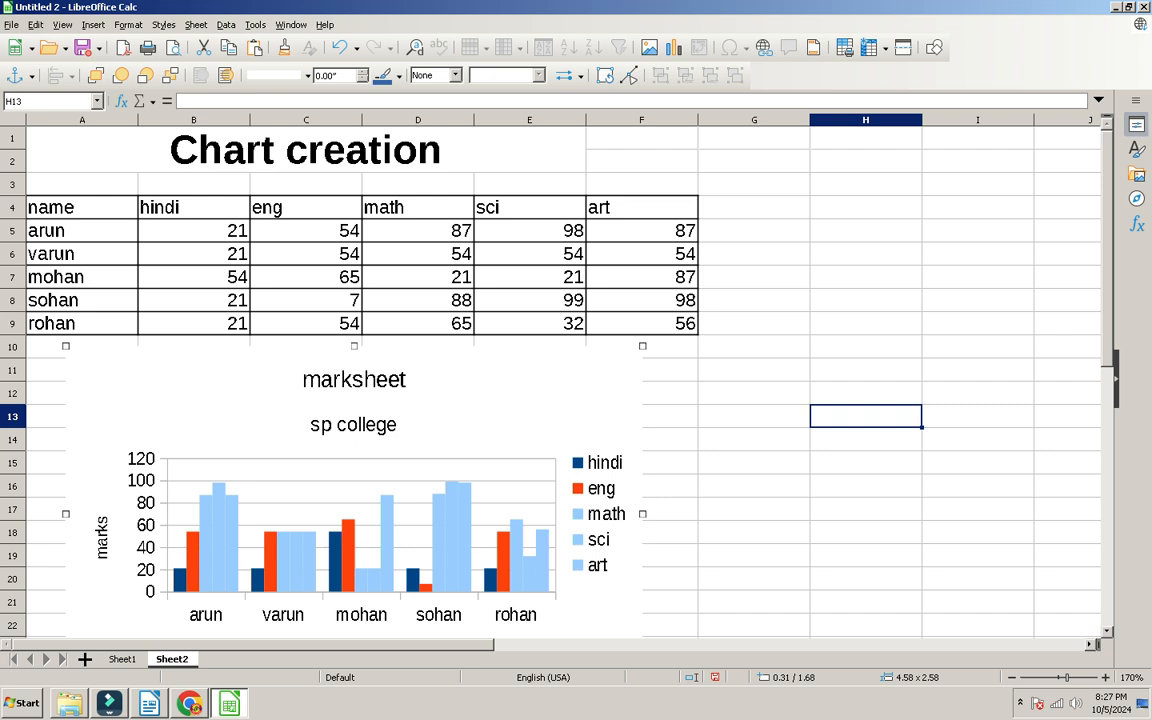
pyautogui.moveTo(354, 490); pyautogui.dragTo(450, 556)
# Step: Review the Concatenate Sheet exercise in the Chrome PDF, then return to Calc
pyautogui.click(189, 703)
pyautogui.scroll(-10, 570, 390)
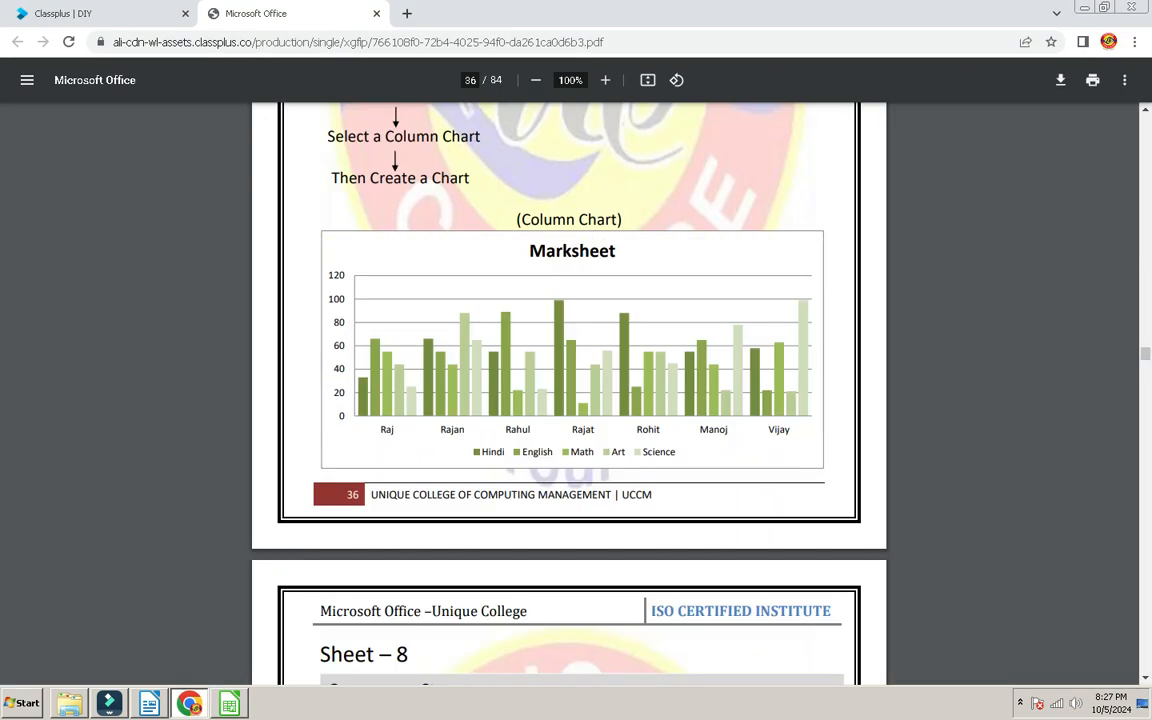
pyautogui.scroll(3, 570, 390)
pyautogui.scroll(-2, 570, 390)
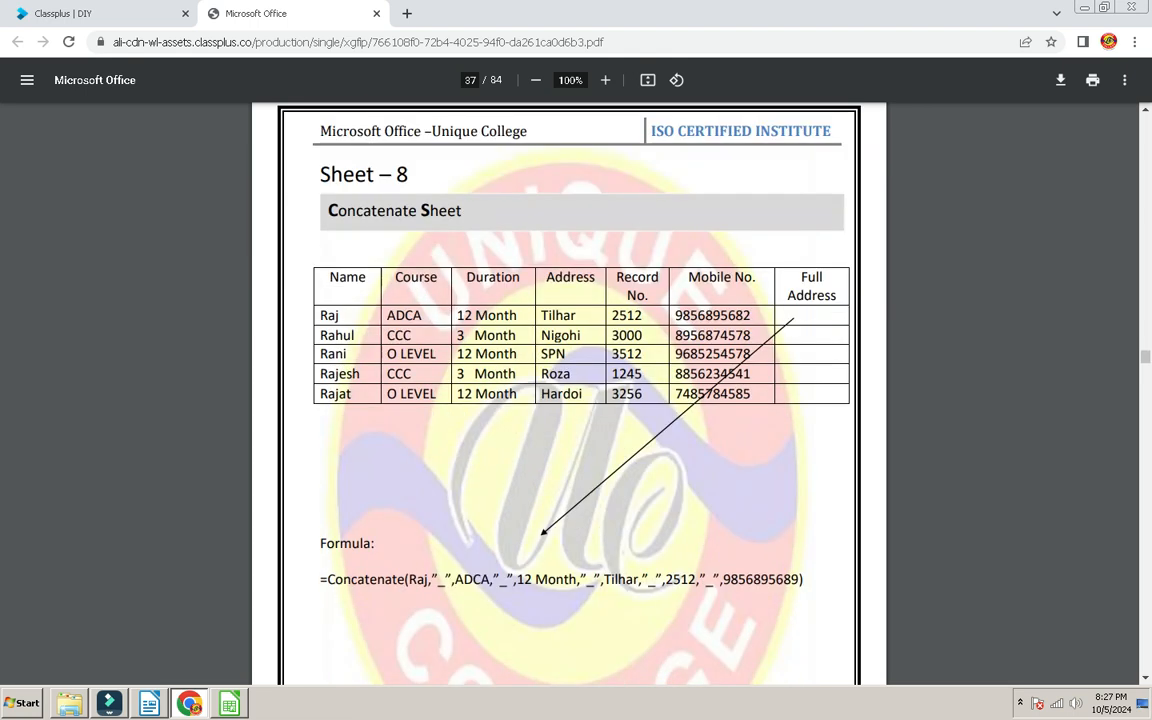
pyautogui.scroll(1, 570, 390)
pyautogui.hotkey('alt', 'Tab')
pyautogui.scroll(-4, 570, 380)
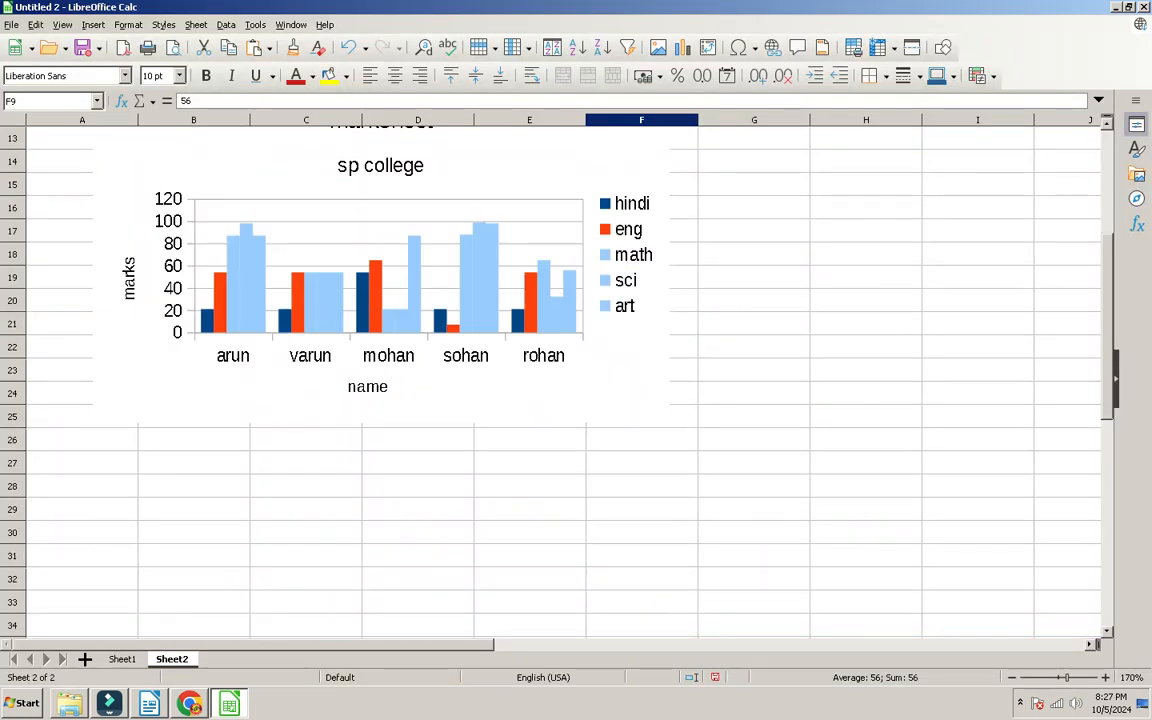
# Step: On Sheet1, enter the heading 'concatenate' in G6, correcting the misspelling
pyautogui.hotkey('ctrl', 'pageup')
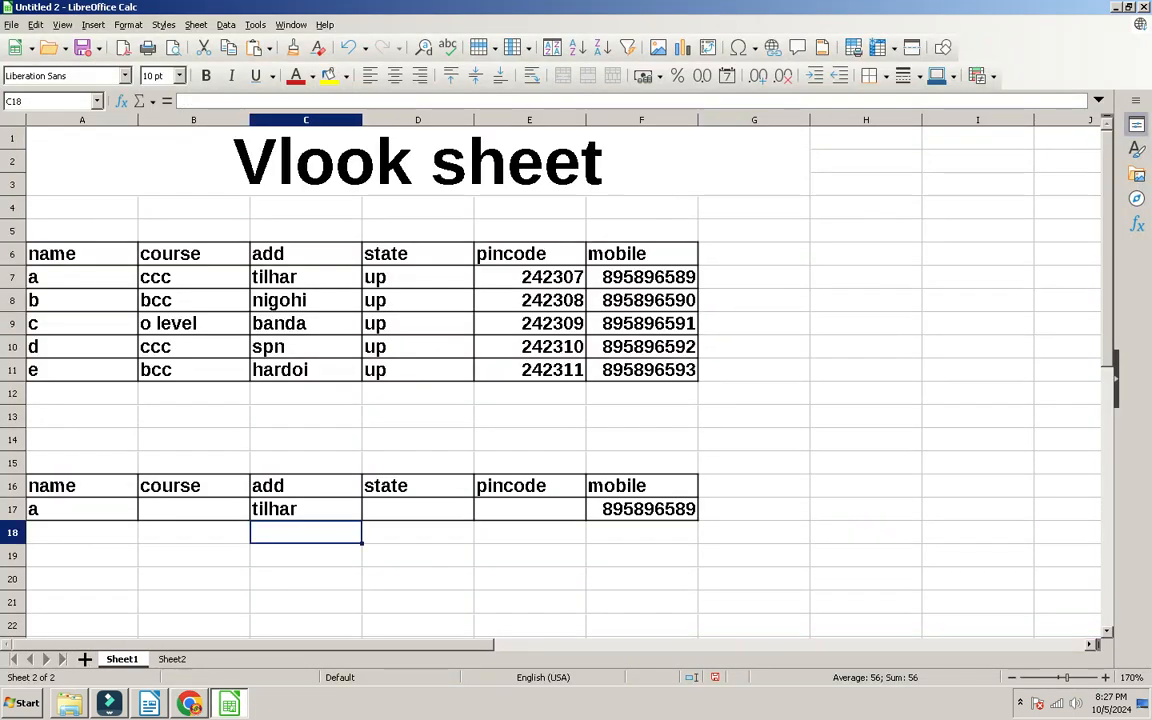
pyautogui.write('c')
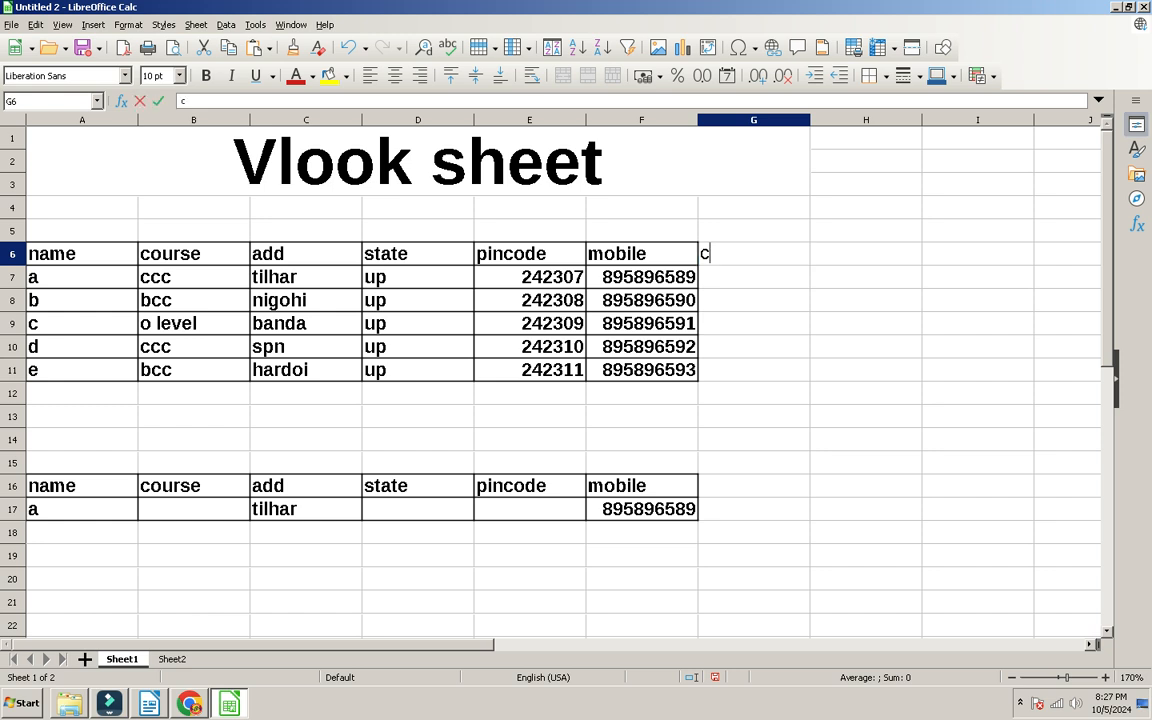
pyautogui.write('oncatenaet')
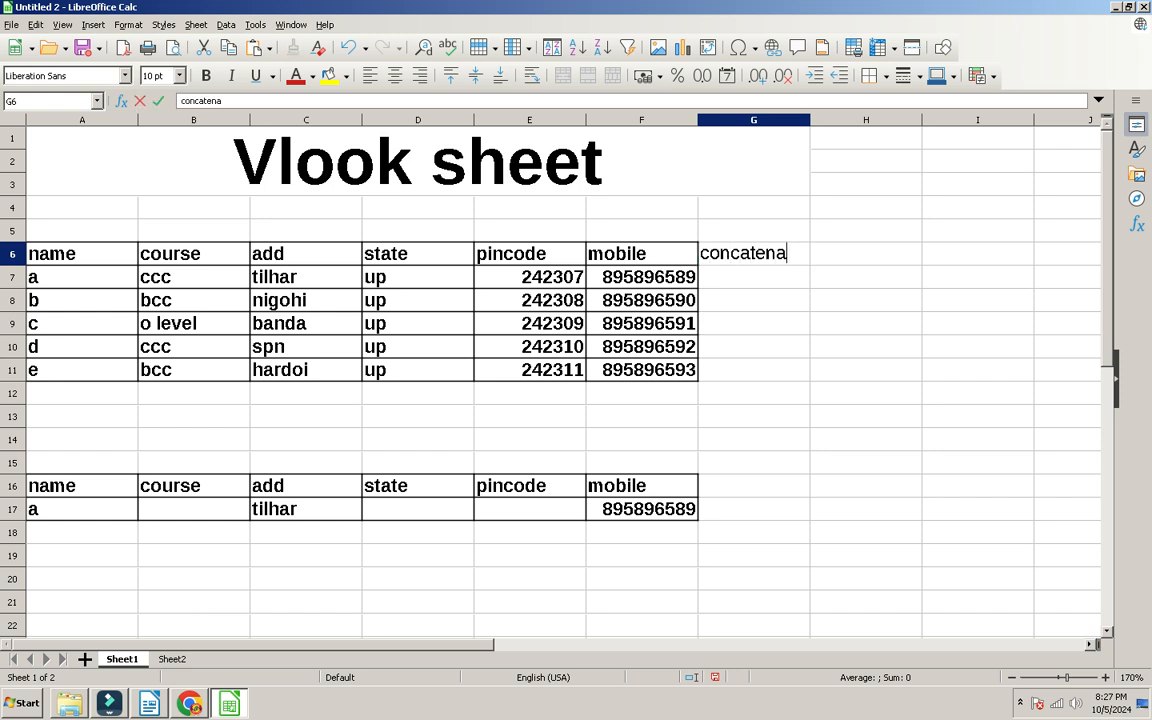
pyautogui.press('Tab')
pyautogui.click(753, 253)
pyautogui.press('F2')
pyautogui.press('BackSpace')
pyautogui.press('BackSpace')
pyautogui.write('te')
pyautogui.press('Return')
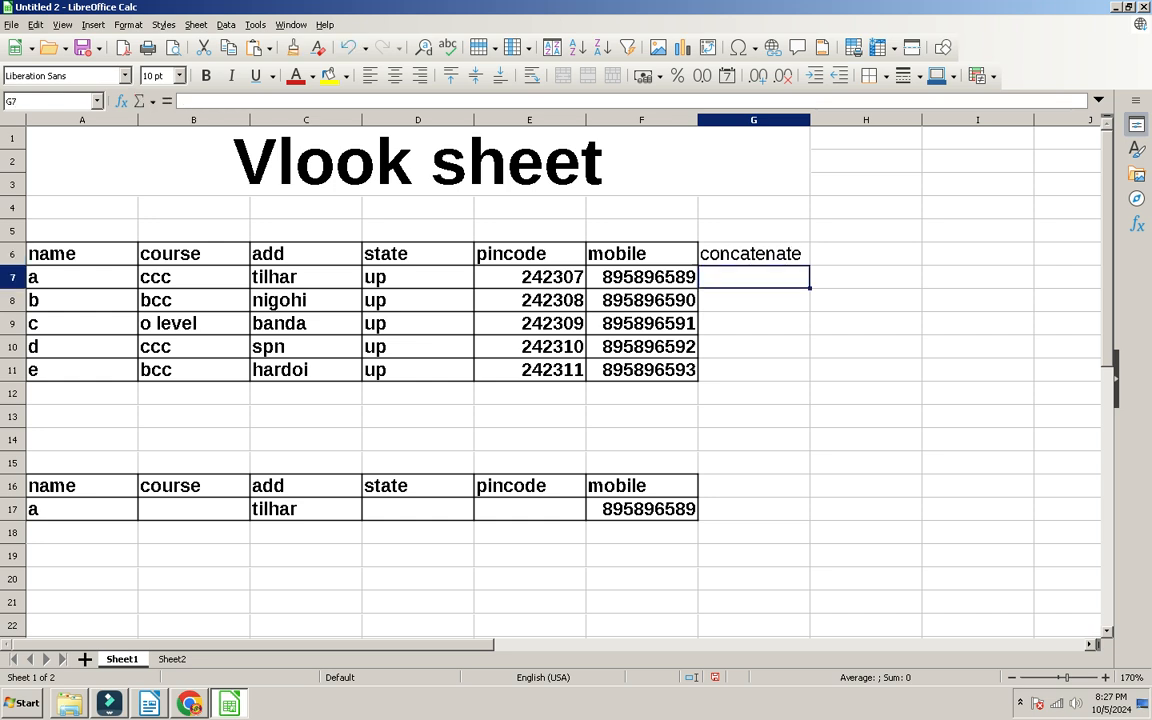
# Step: Look over row 7 of the Vlook table and settle on cell G7
pyautogui.press('Home')
pyautogui.hotkey('shift', 'Right')
pyautogui.hotkey('shift', 'Right')
pyautogui.hotkey('shift', 'Right')
pyautogui.hotkey('shift', 'Right')
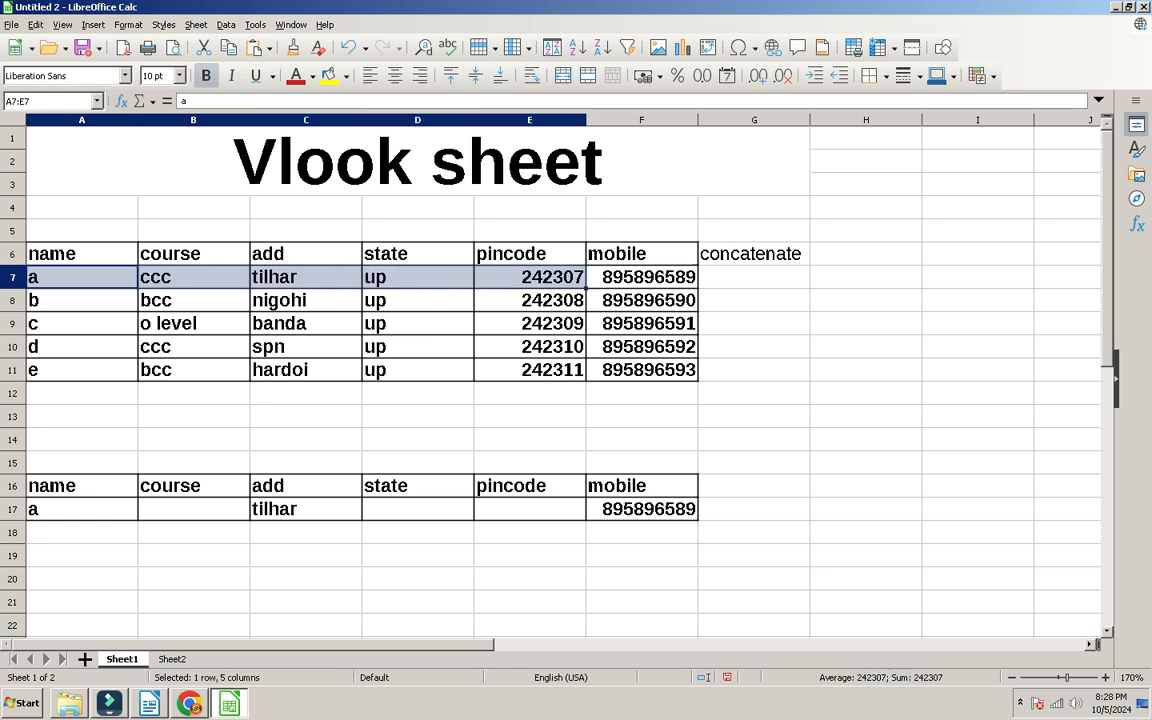
pyautogui.hotkey('shift', 'Right')
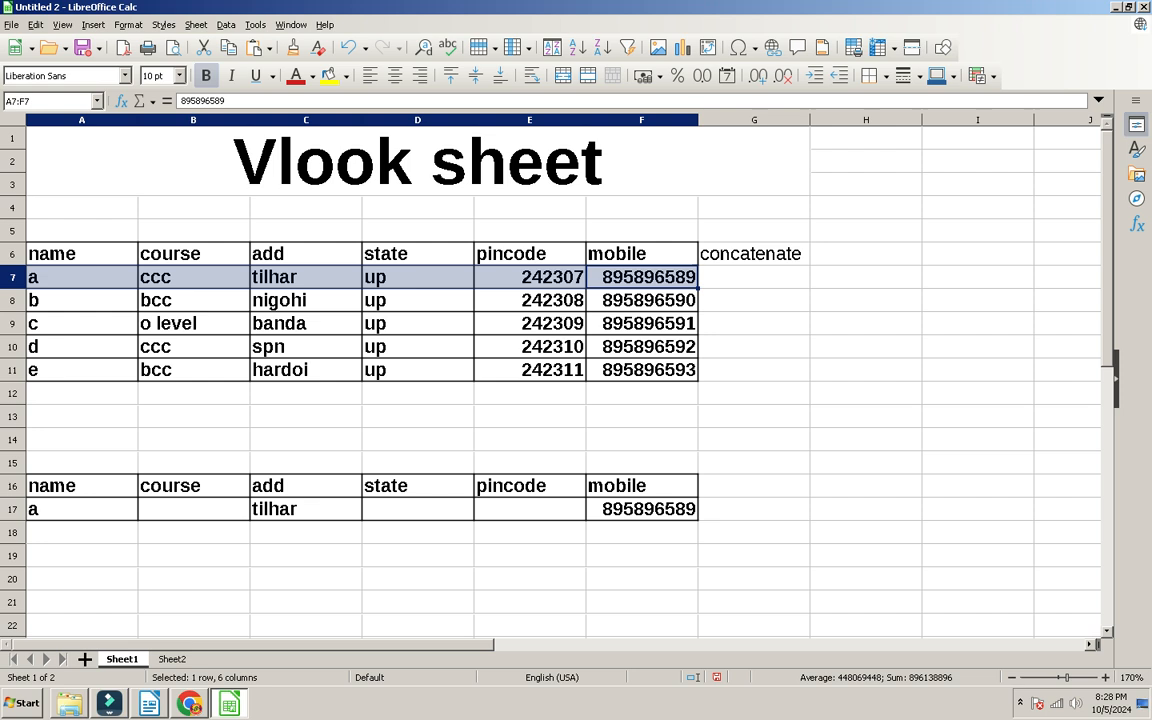
pyautogui.press('Home')
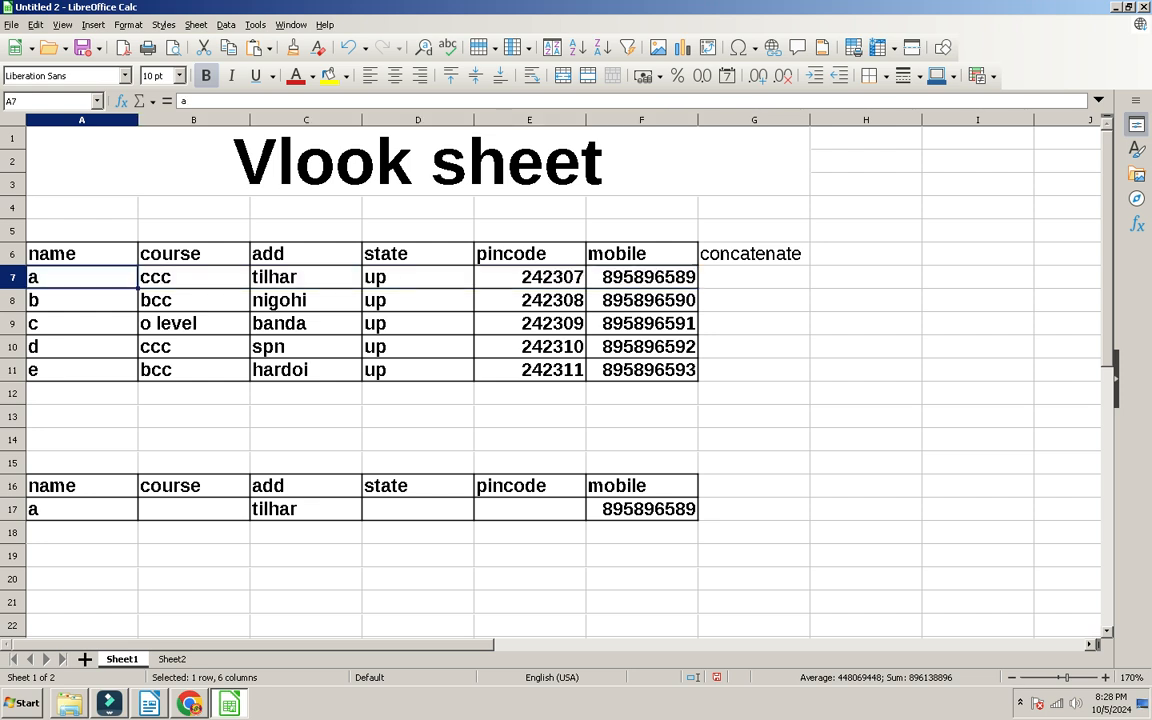
pyautogui.press('Right')
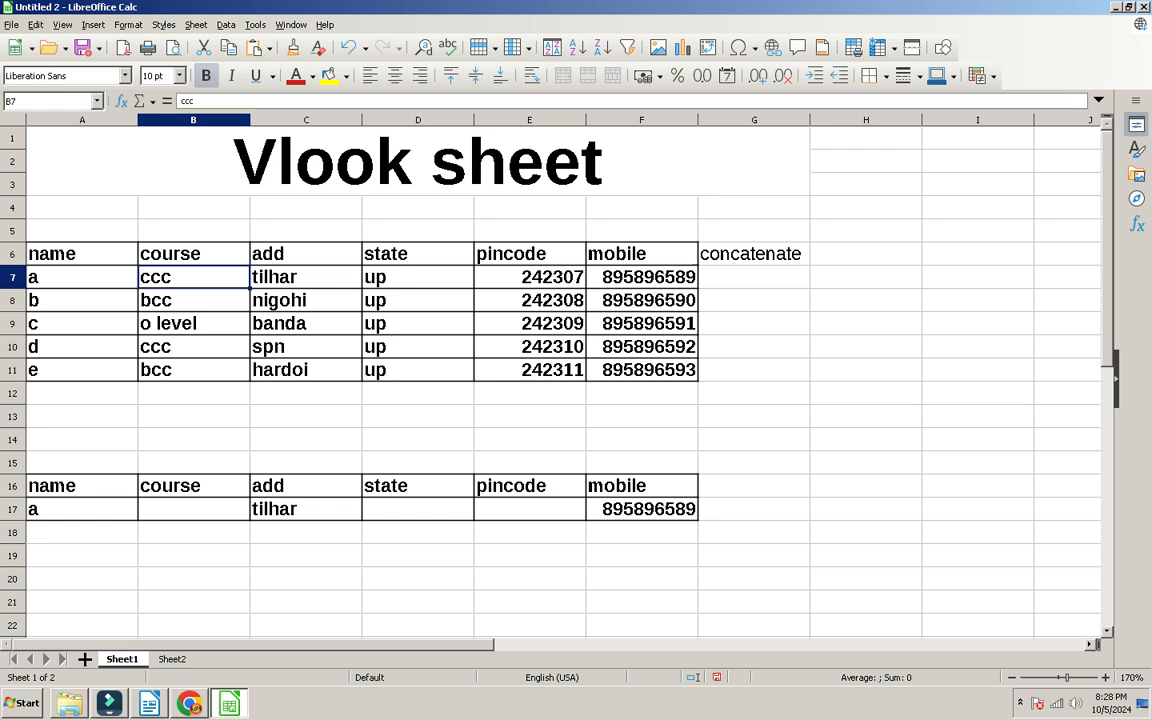
pyautogui.press('Right')
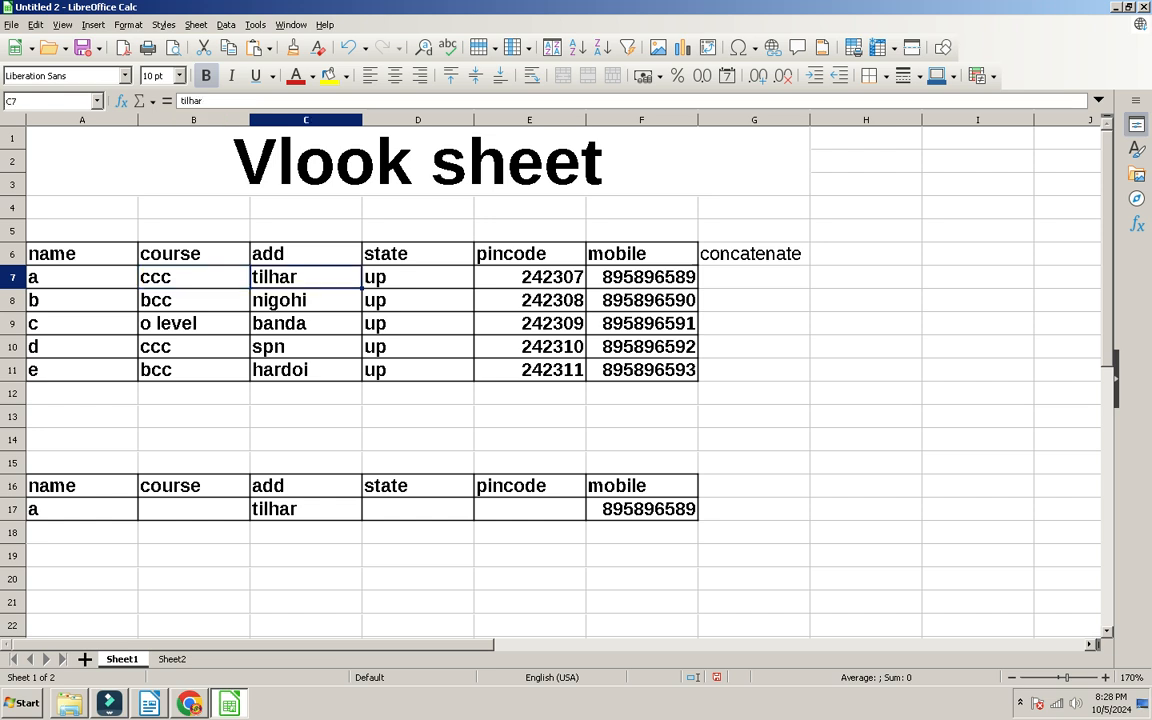
pyautogui.press('Right')
pyautogui.press('Right')
pyautogui.press('Right')
pyautogui.press('Right')
pyautogui.press('Right')
pyautogui.press('Right')
pyautogui.press('Right')
pyautogui.press('Right')
pyautogui.press('Right')
pyautogui.press('Right')
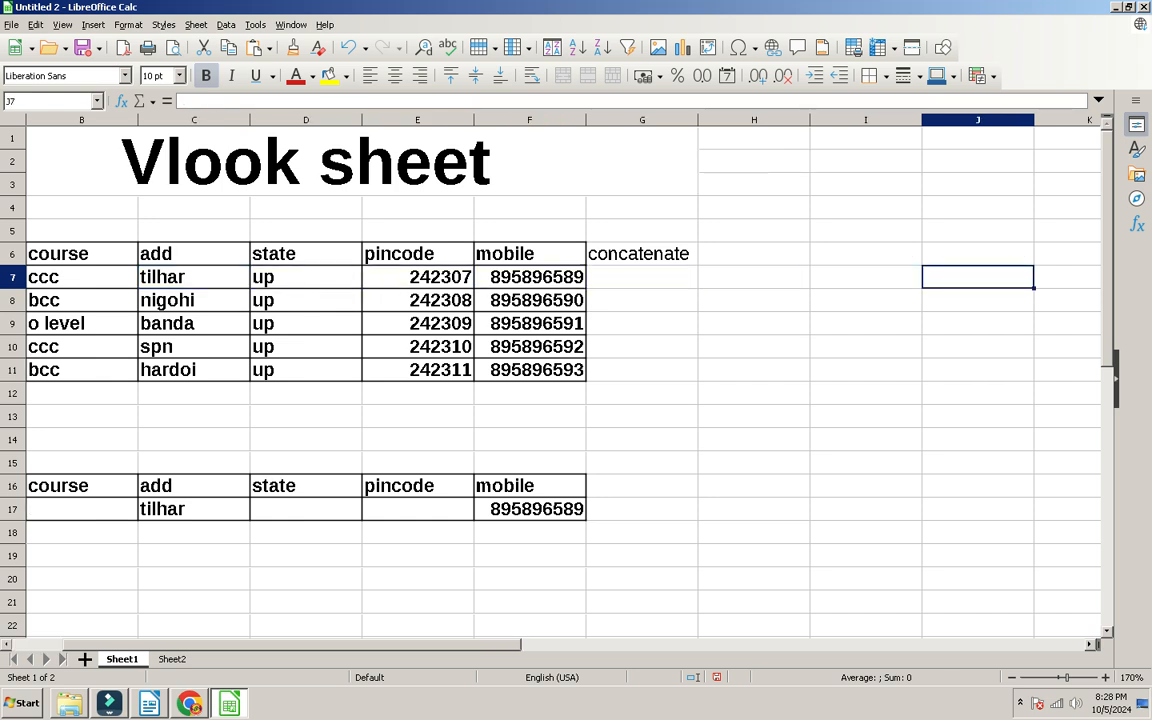
pyautogui.press('Right')
pyautogui.press('Right')
pyautogui.press('Right')
pyautogui.press('Left')
pyautogui.press('Left')
pyautogui.press('Left')
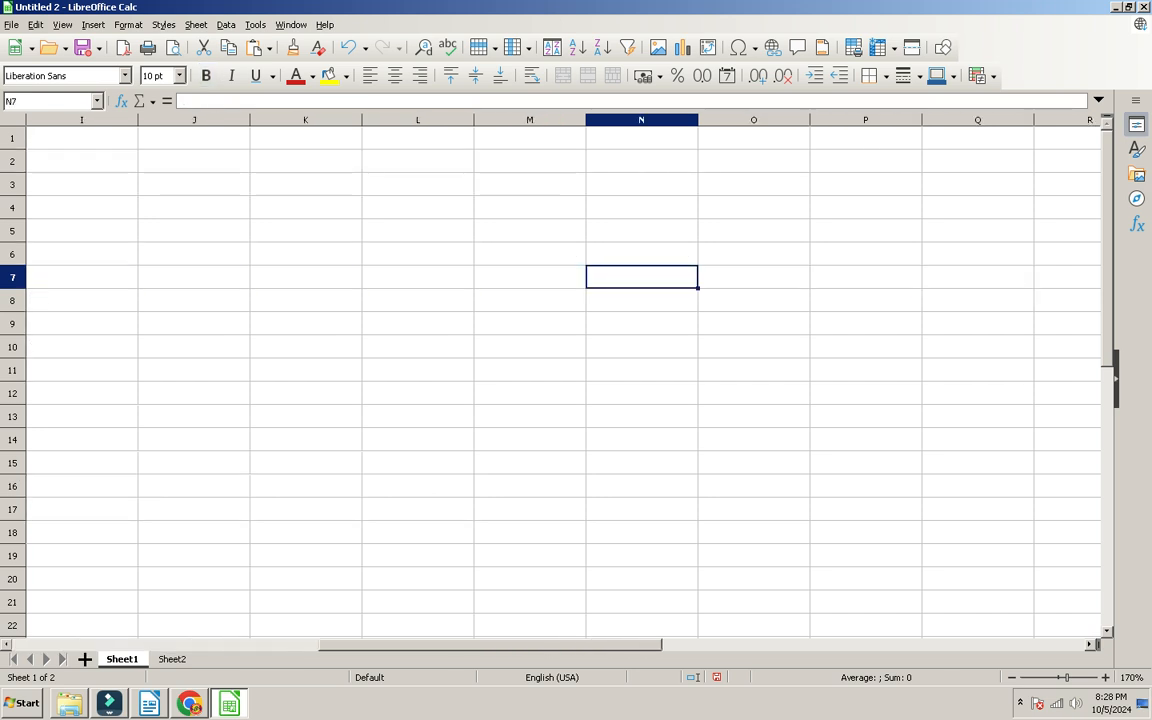
pyautogui.press('Home')
pyautogui.press('Right')
pyautogui.press('Right')
pyautogui.press('Right')
pyautogui.press('Right')
pyautogui.press('Right')
pyautogui.press('Right')
pyautogui.press('Right')
pyautogui.press('Right')
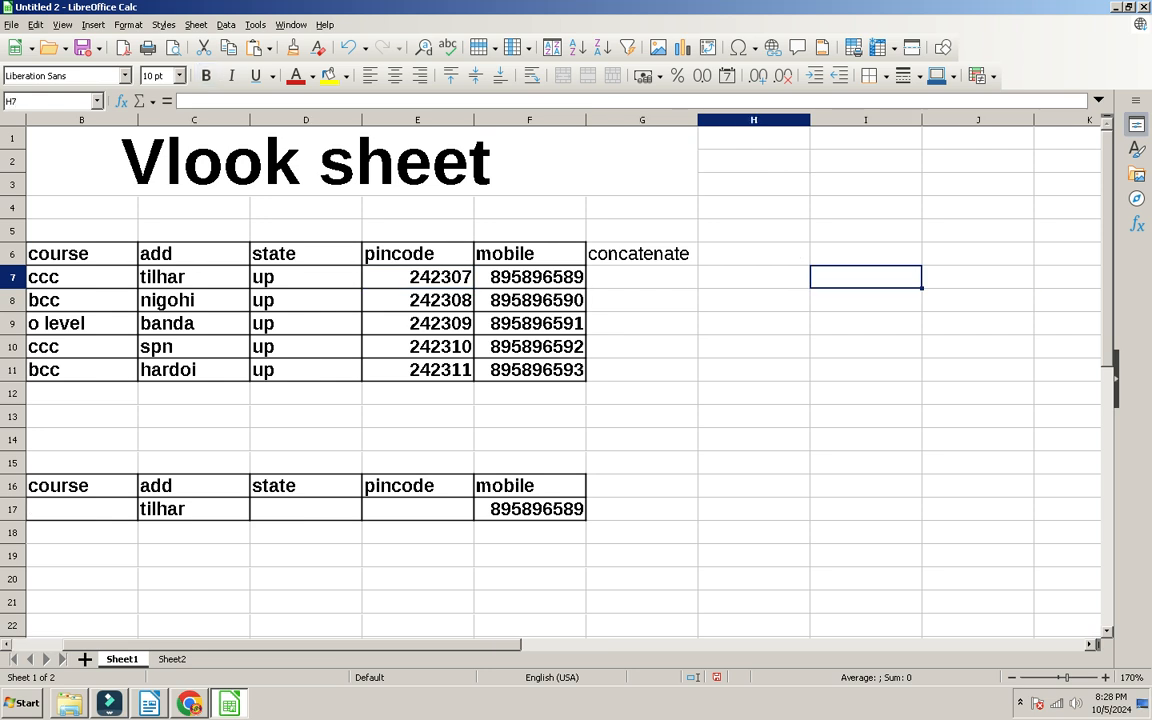
pyautogui.press('Left')
pyautogui.press('Left')
pyautogui.press('Left')
pyautogui.press('Right')
pyautogui.press('Left')
pyautogui.press('Right')
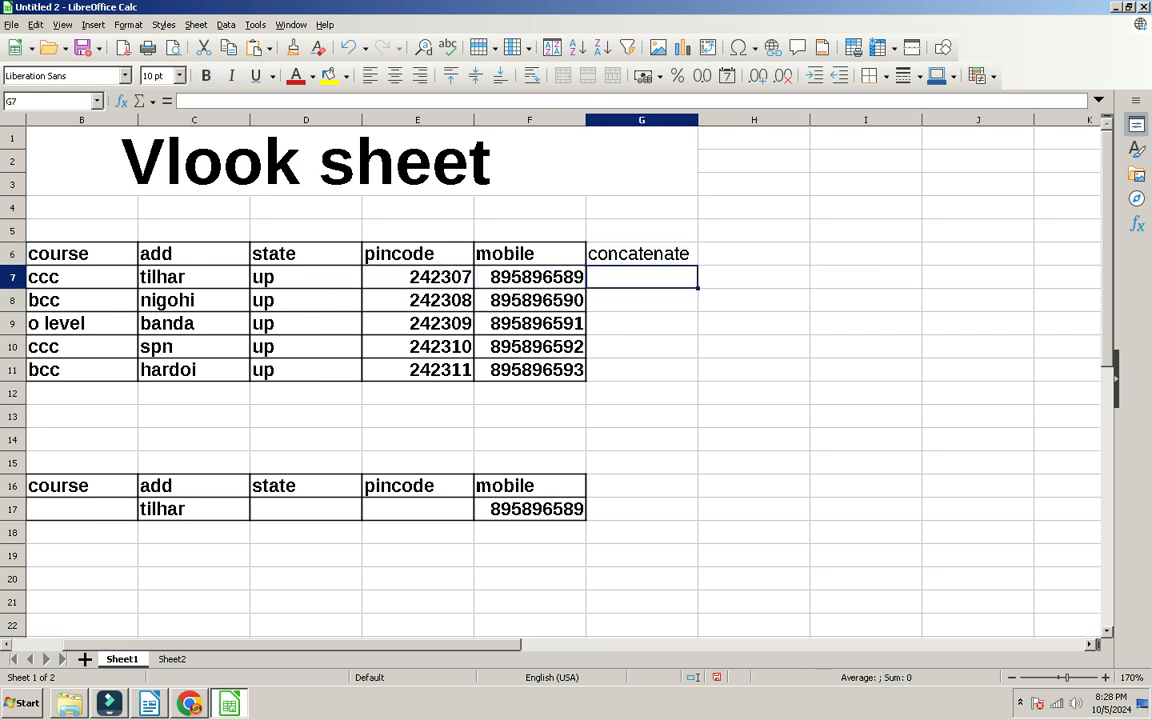
# Step: Start a CONCATENATE formula in G7 with the name from A7 and a space separator
pyautogui.write('=')
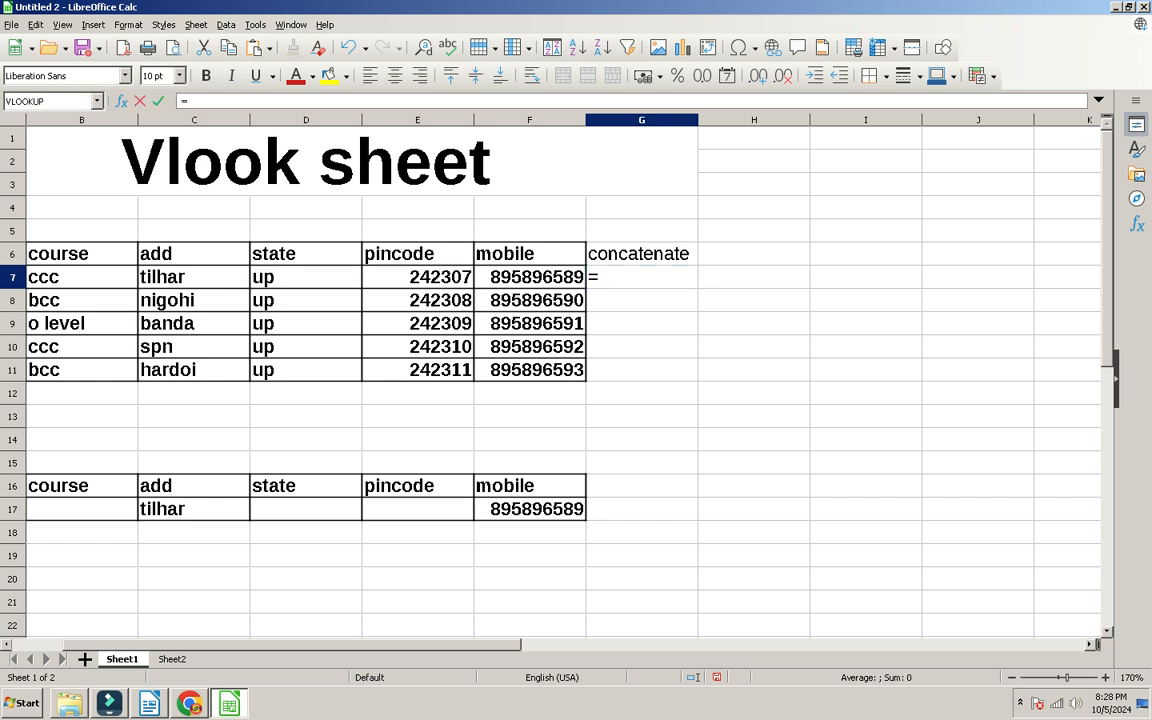
pyautogui.write('concatenaet9')
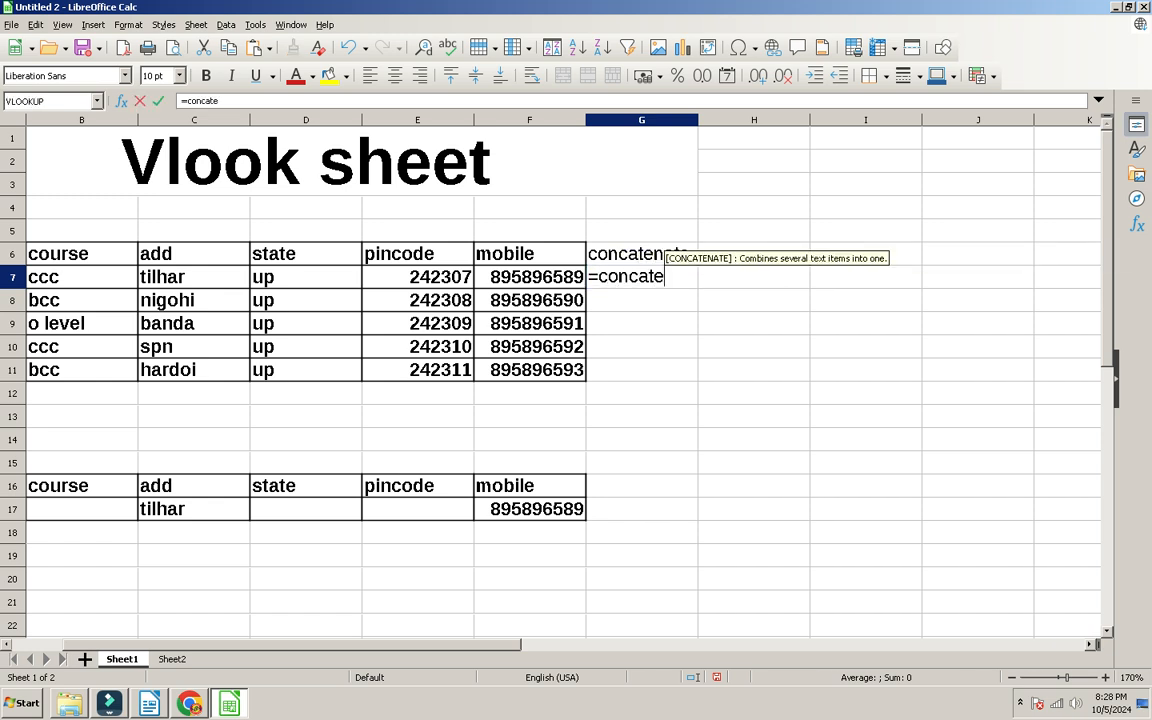
pyautogui.press('BackSpace')
pyautogui.write('(')
pyautogui.press('BackSpace')
pyautogui.press('BackSpace')
pyautogui.press('BackSpace')
pyautogui.write('te(')
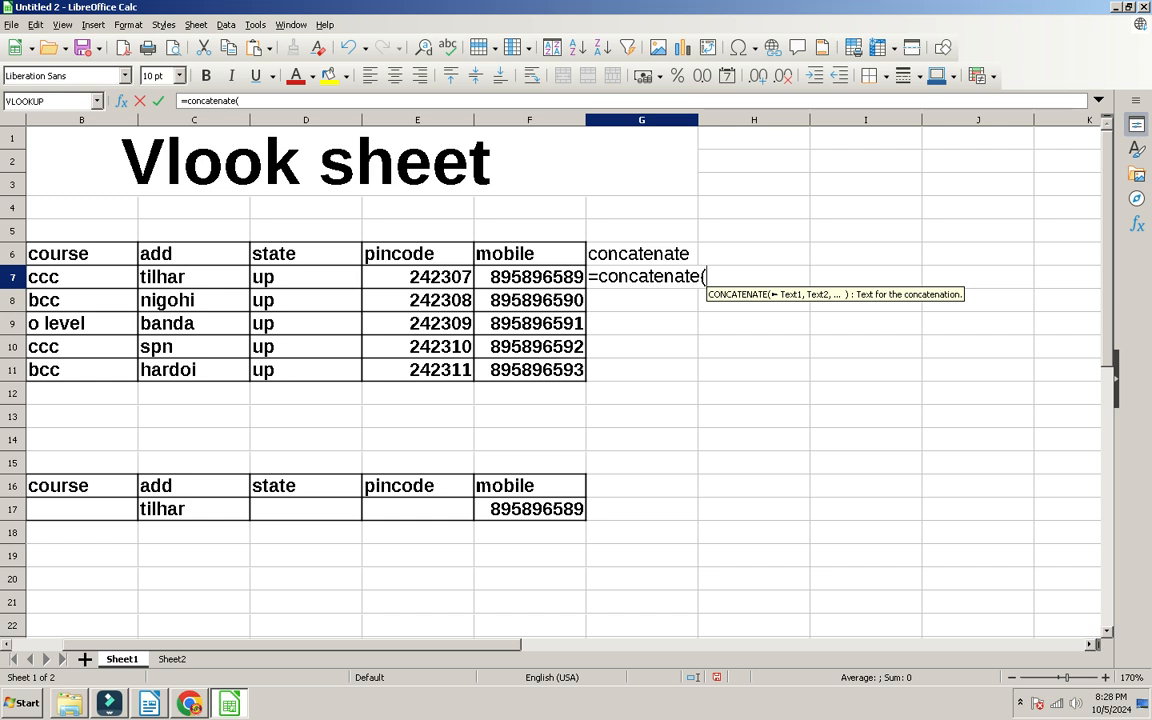
pyautogui.click(6, 645)
pyautogui.click(82, 277)
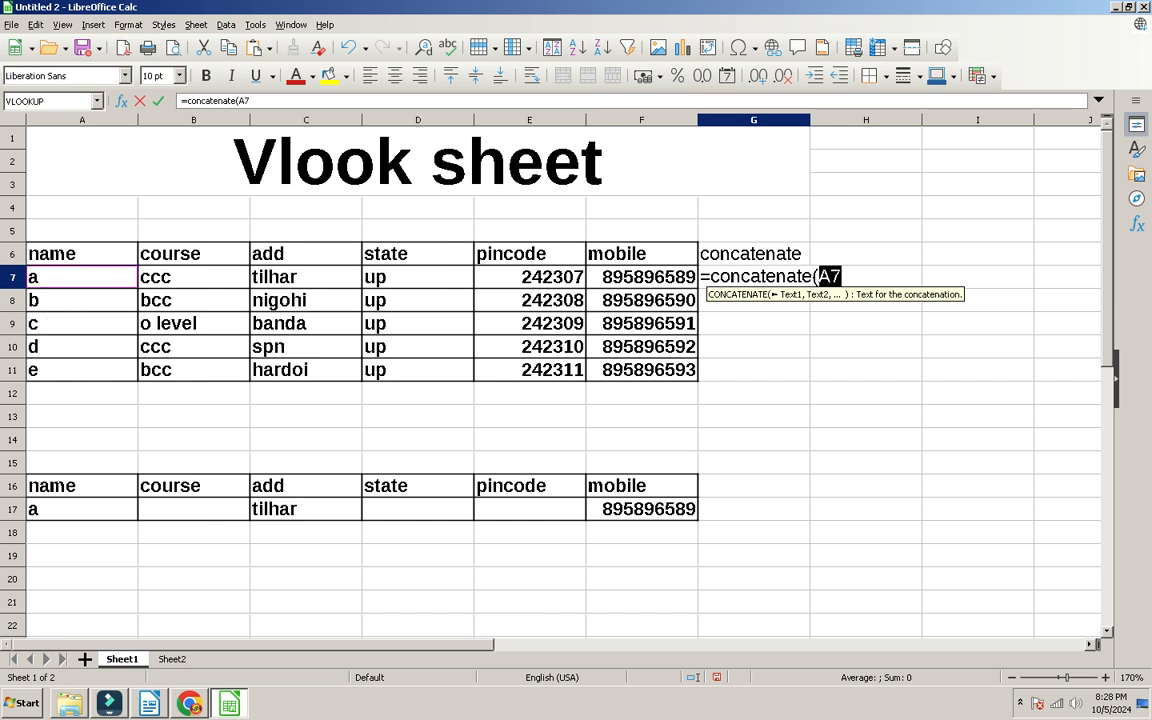
pyautogui.write('," ",')
# Step: Add course, address, state, pincode and mobile from B7:F7 to the formula and commit it
pyautogui.click(193, 277)
pyautogui.write('," ",')
pyautogui.click(306, 277)
pyautogui.write('," ",')
pyautogui.click(418, 277)
pyautogui.write('," ",')
pyautogui.click(530, 277)
pyautogui.write('," "')
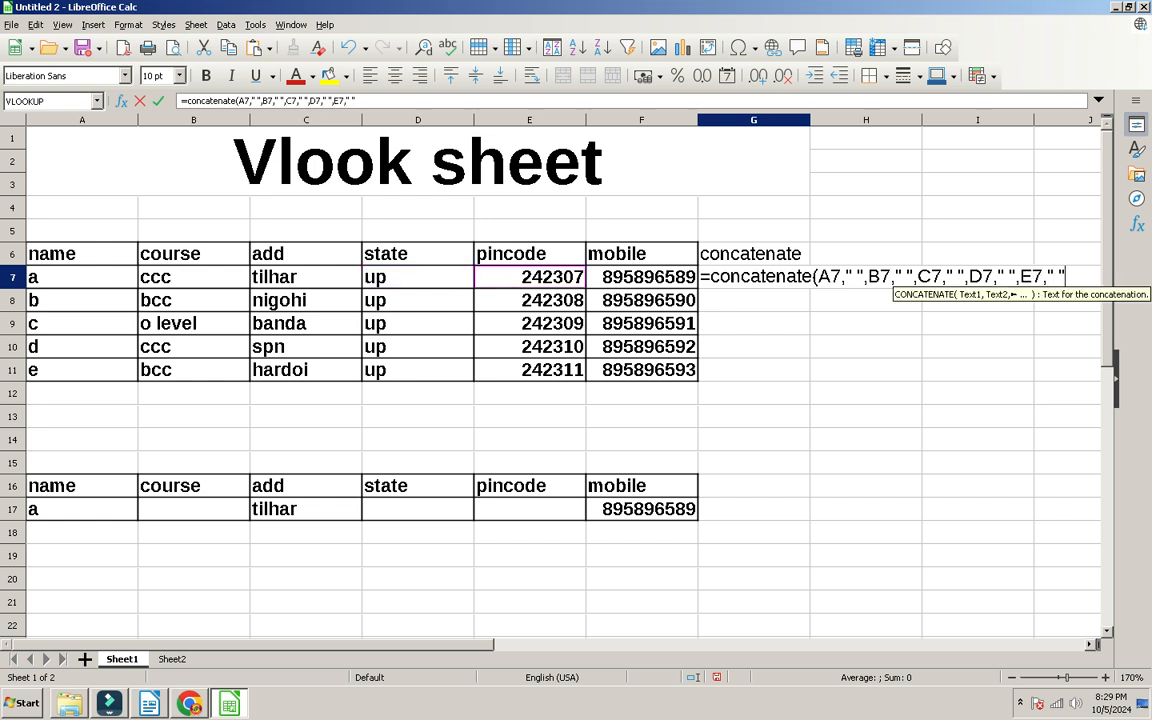
pyautogui.write('m')
pyautogui.press('BackSpace')
pyautogui.write(',')
pyautogui.click(642, 277)
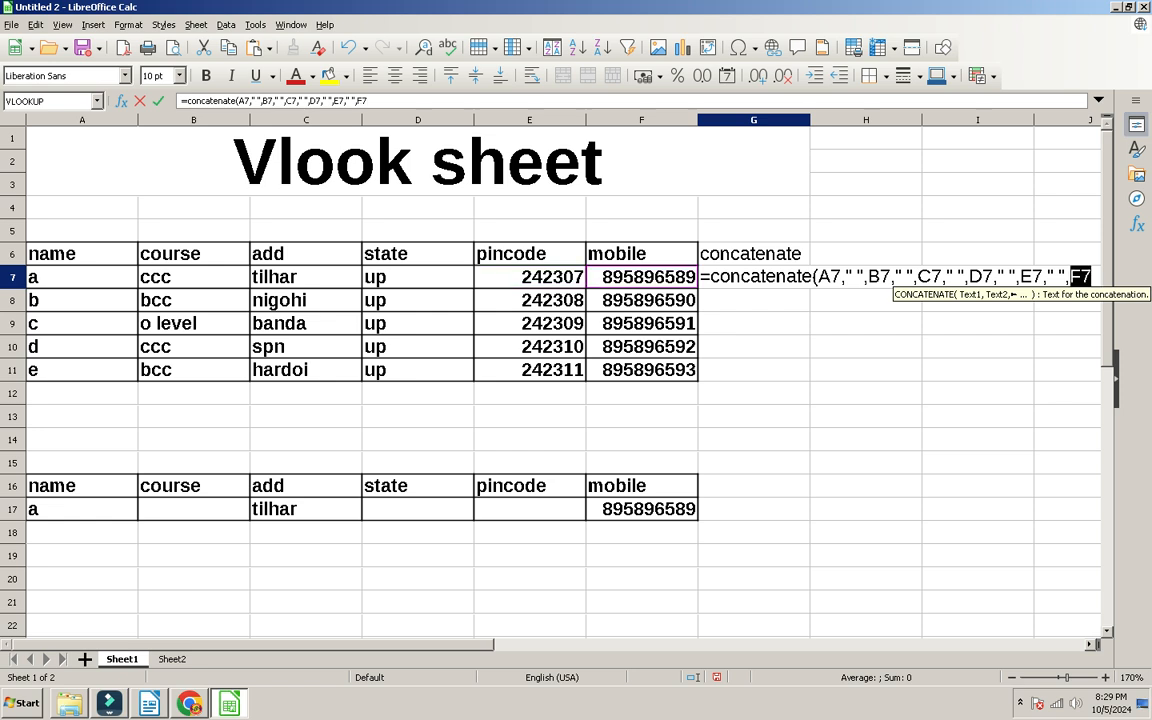
pyautogui.write(')')
pyautogui.press('Return')
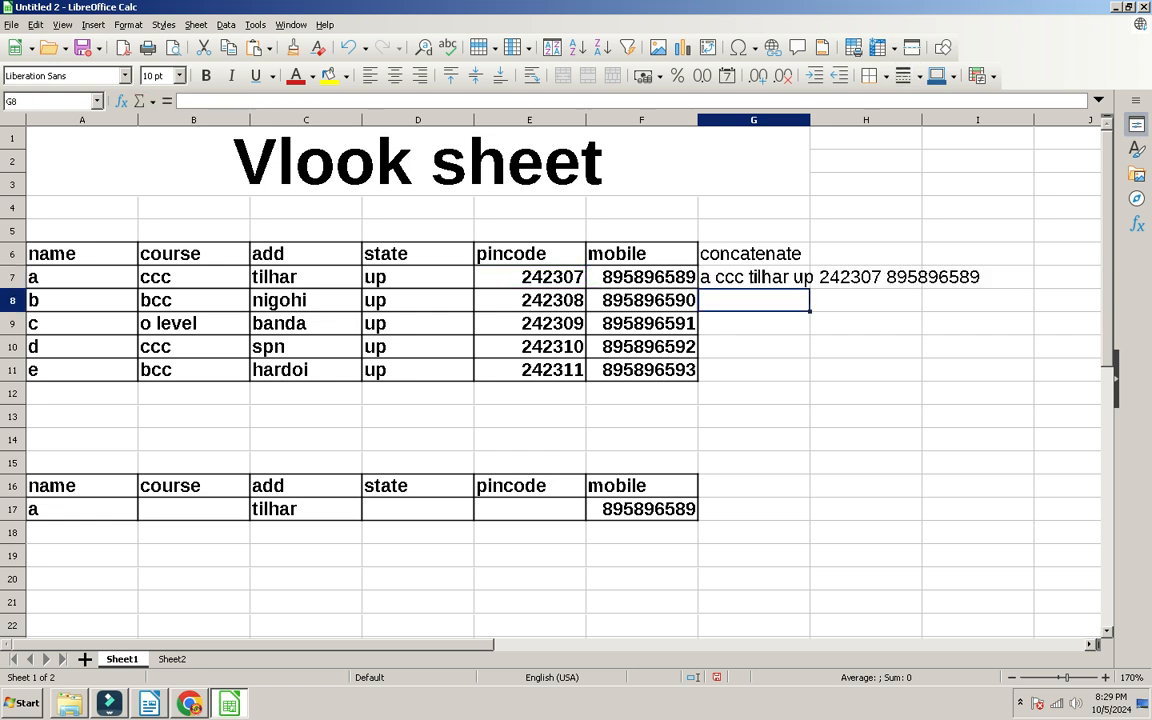
# Step: Widen column G and change the separator after the name to an underscore
pyautogui.moveTo(810, 120); pyautogui.dragTo(995, 120)
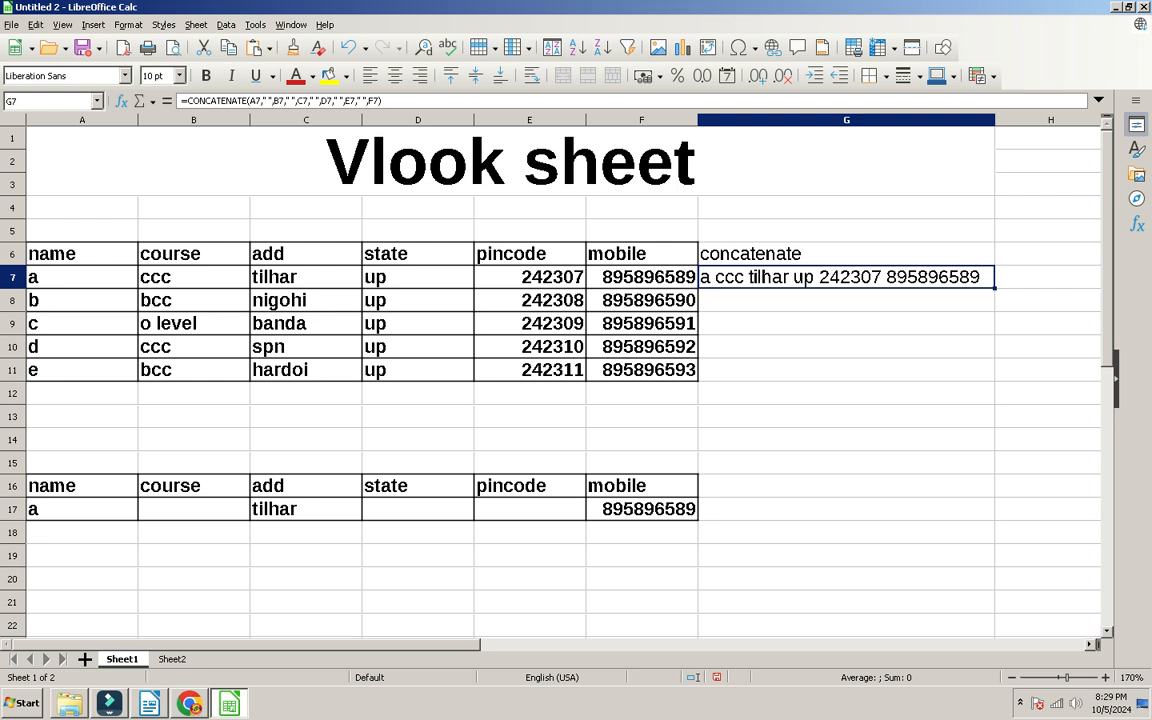
pyautogui.doubleClick(790, 276)
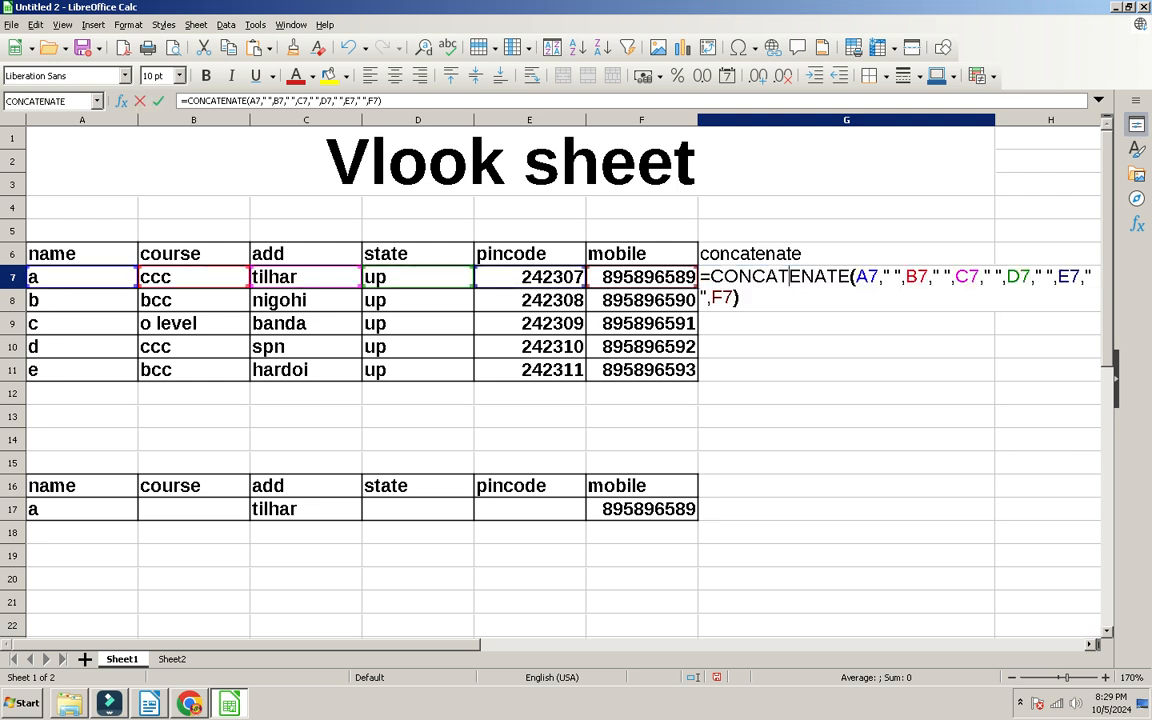
pyautogui.click(883, 276)
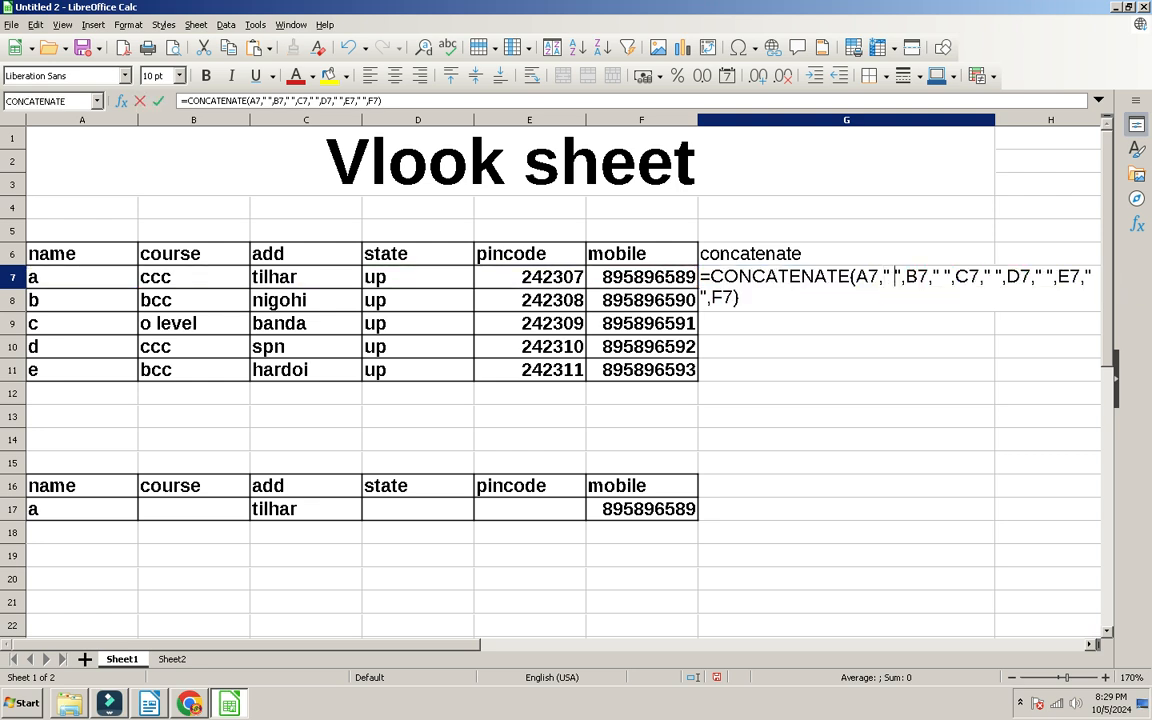
pyautogui.press('Delete')
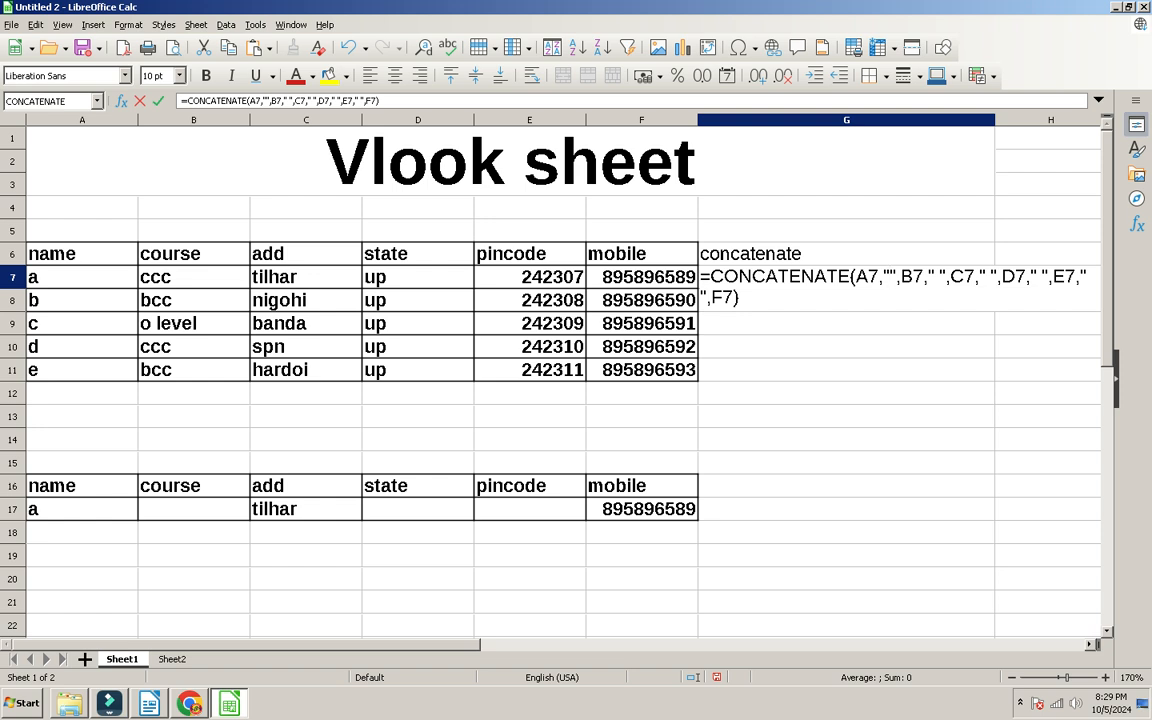
pyautogui.write('_')
pyautogui.press('Return')
# Step: Fill the G7 formula down through G11 and autofit column G
pyautogui.press('Up')
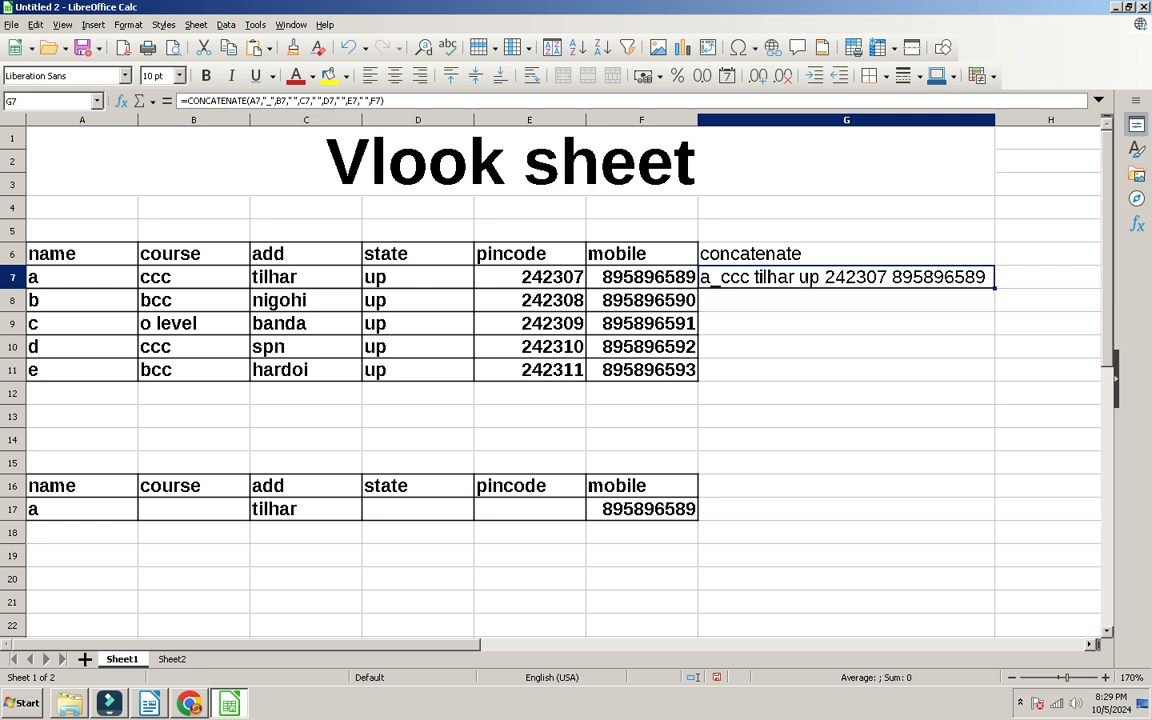
pyautogui.hotkey('shift', 'Down')
pyautogui.hotkey('shift', 'Down')
pyautogui.hotkey('shift', 'Down')
pyautogui.hotkey('shift', 'Down')
pyautogui.hotkey('ctrl', 'd')
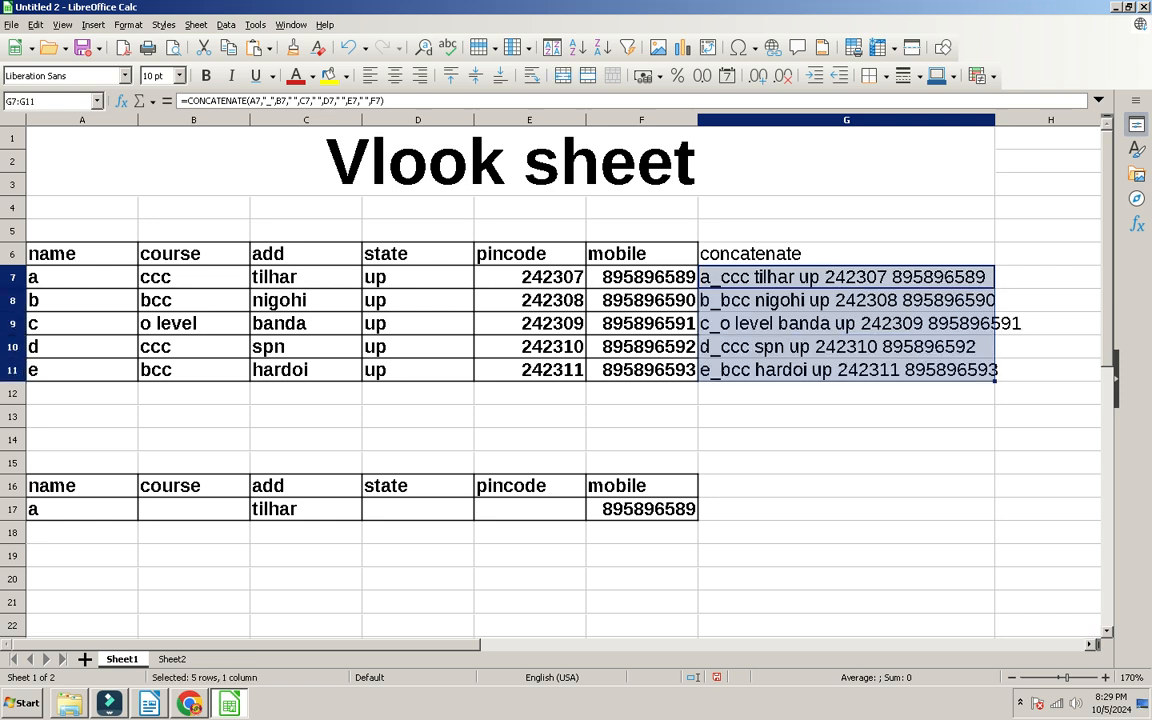
pyautogui.doubleClick(995, 120)
# Step: Scroll the PDF to the Sheet 9 Commission Sheet and highlight its formula text
pyautogui.hotkey('alt', 'Tab')
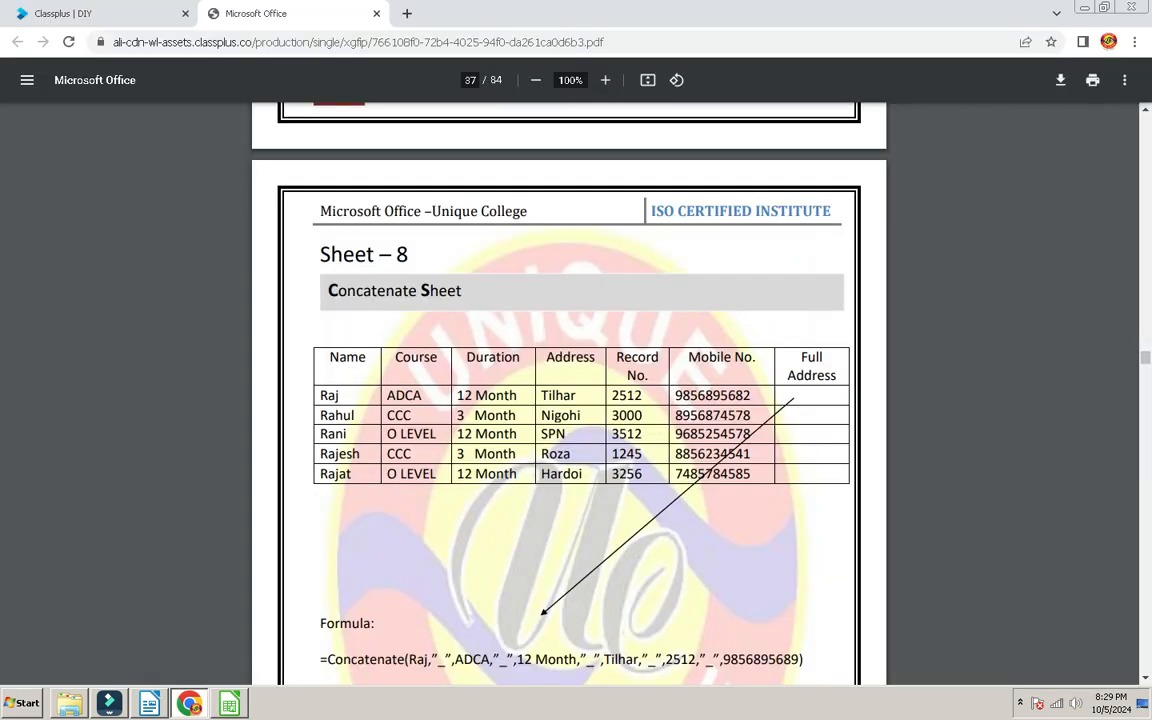
pyautogui.scroll(-10, 570, 390)
pyautogui.scroll(-5, 570, 390)
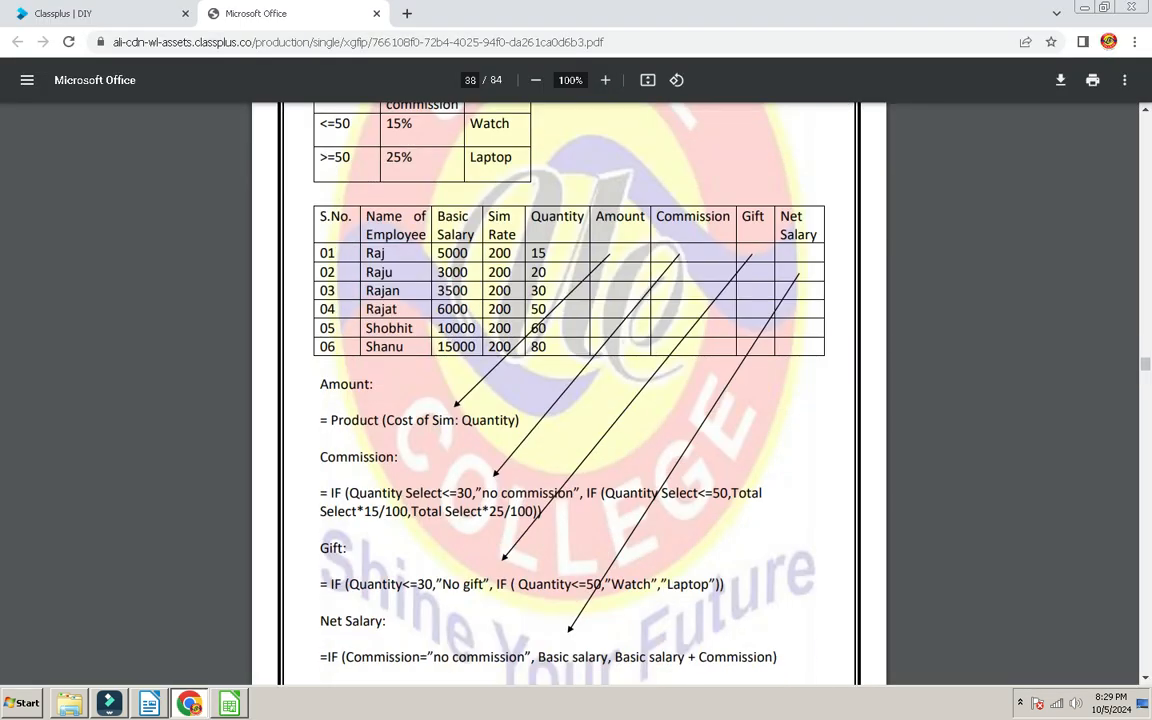
pyautogui.scroll(5, 570, 390)
pyautogui.scroll(-3, 570, 390)
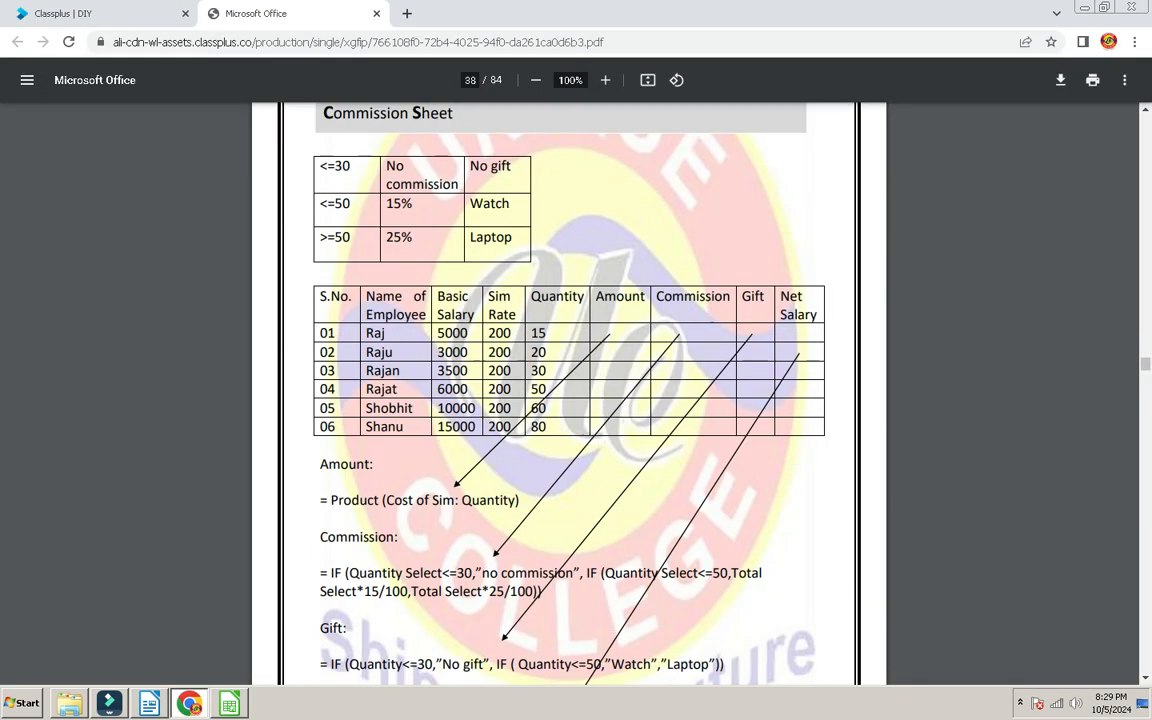
pyautogui.scroll(2, 570, 390)
pyautogui.scroll(-5, 570, 390)
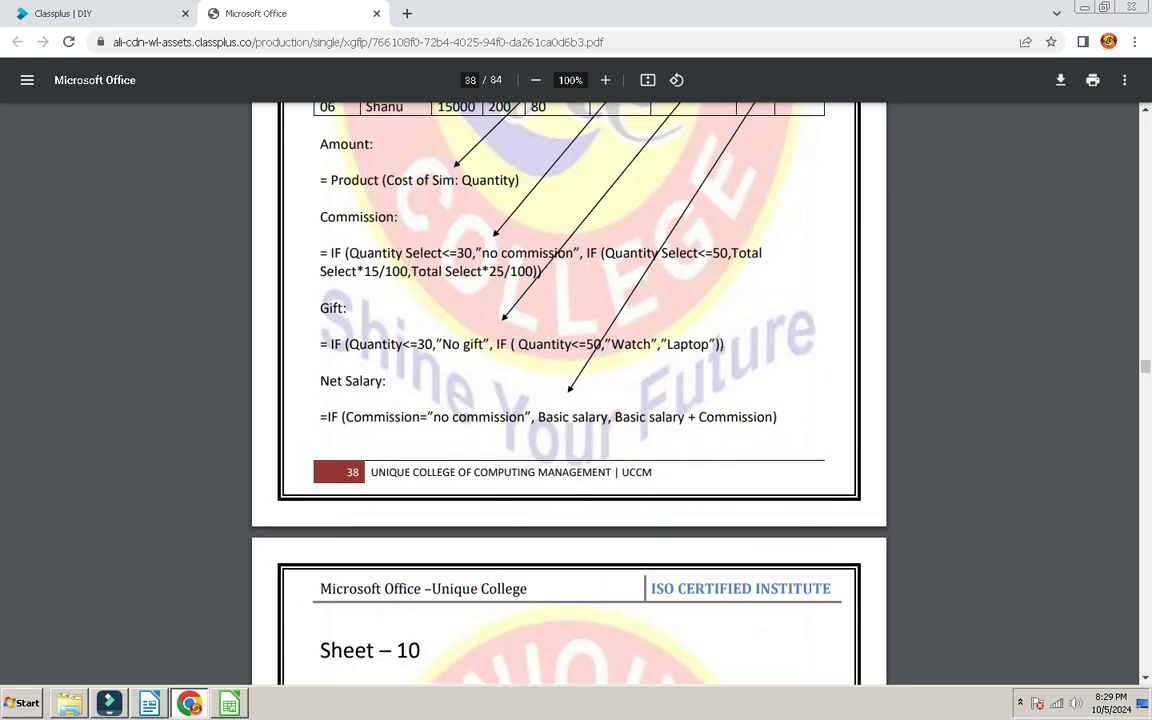
pyautogui.moveTo(353, 253); pyautogui.dragTo(474, 253)
pyautogui.click(474, 253)
# Step: Highlight the employee table rows for reference, then go back to the Calc workbook
pyautogui.scroll(3, 474, 253)
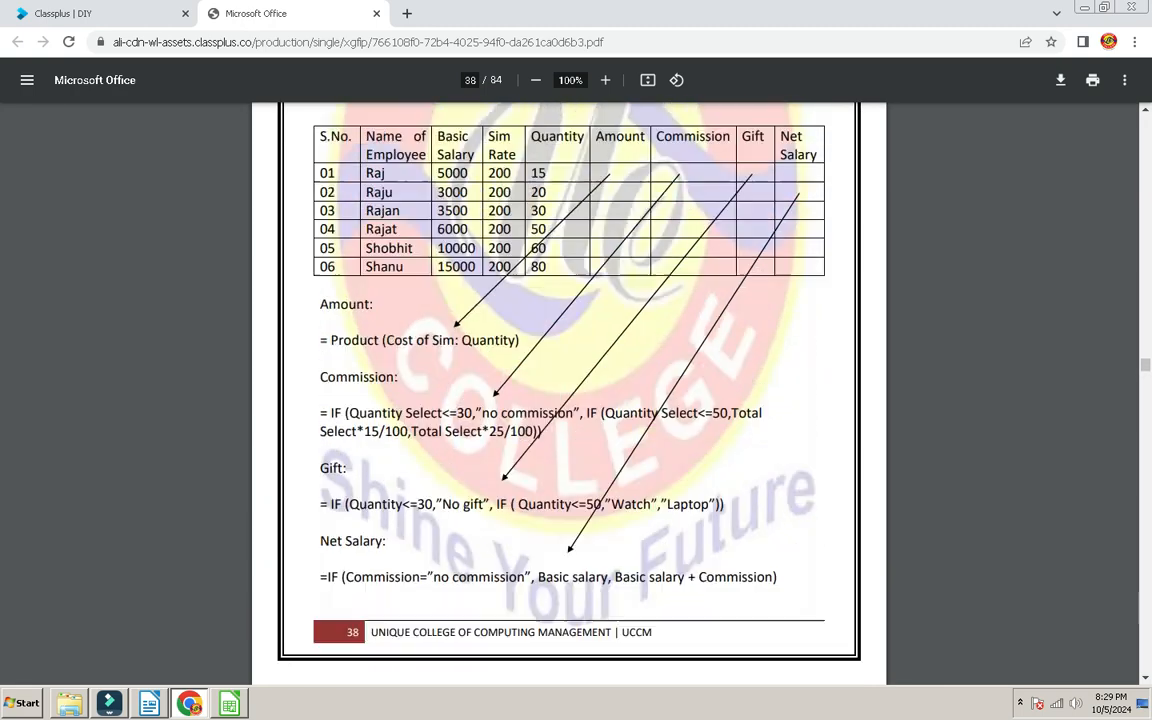
pyautogui.scroll(1, 570, 390)
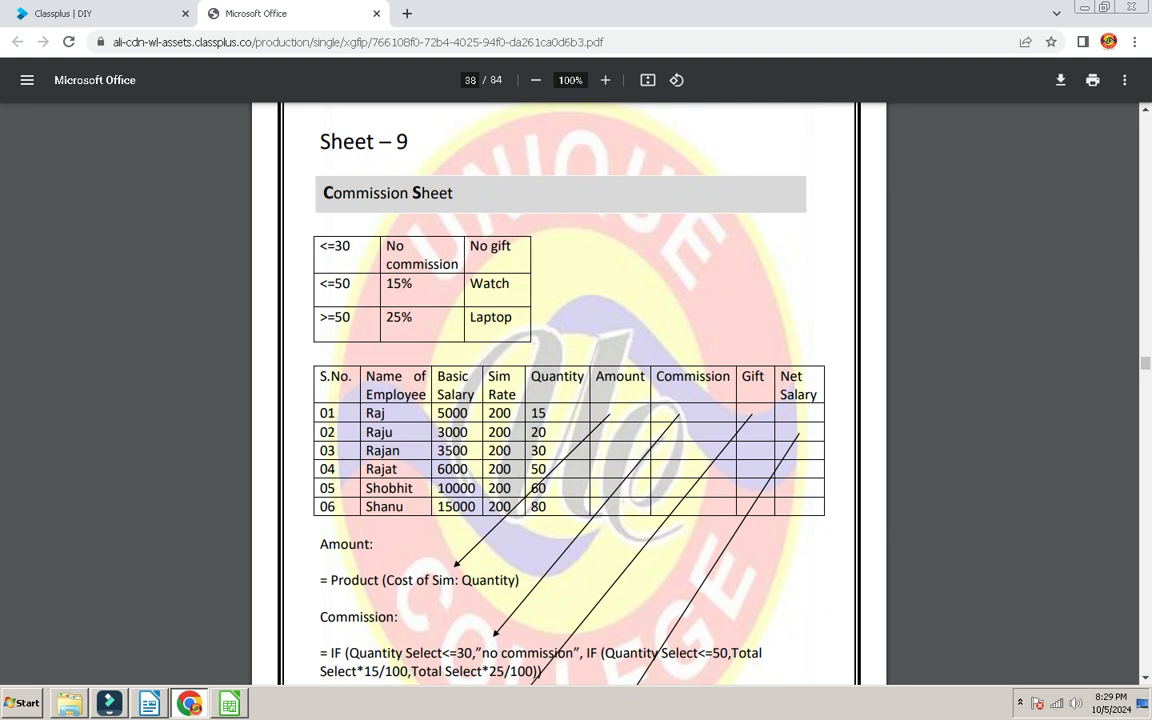
pyautogui.scroll(-2, 570, 390)
pyautogui.moveTo(362, 214); pyautogui.dragTo(380, 309)
pyautogui.click(380, 309)
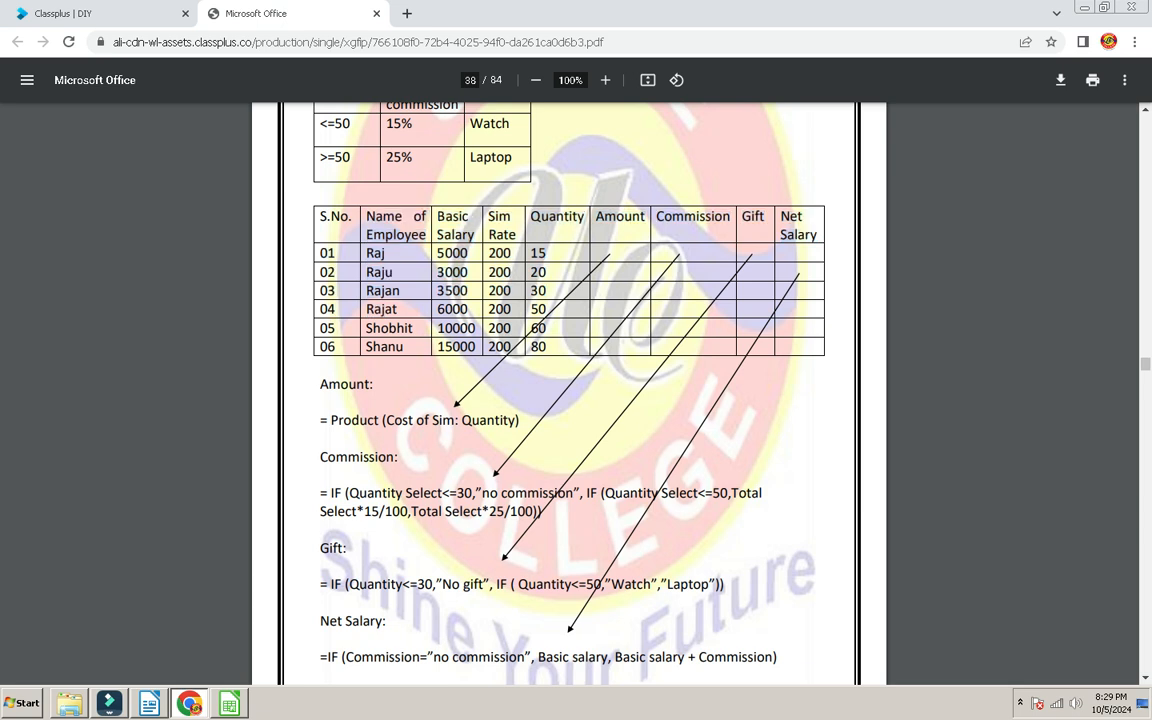
pyautogui.scroll(2, 570, 390)
pyautogui.hotkey('alt', 'Tab')
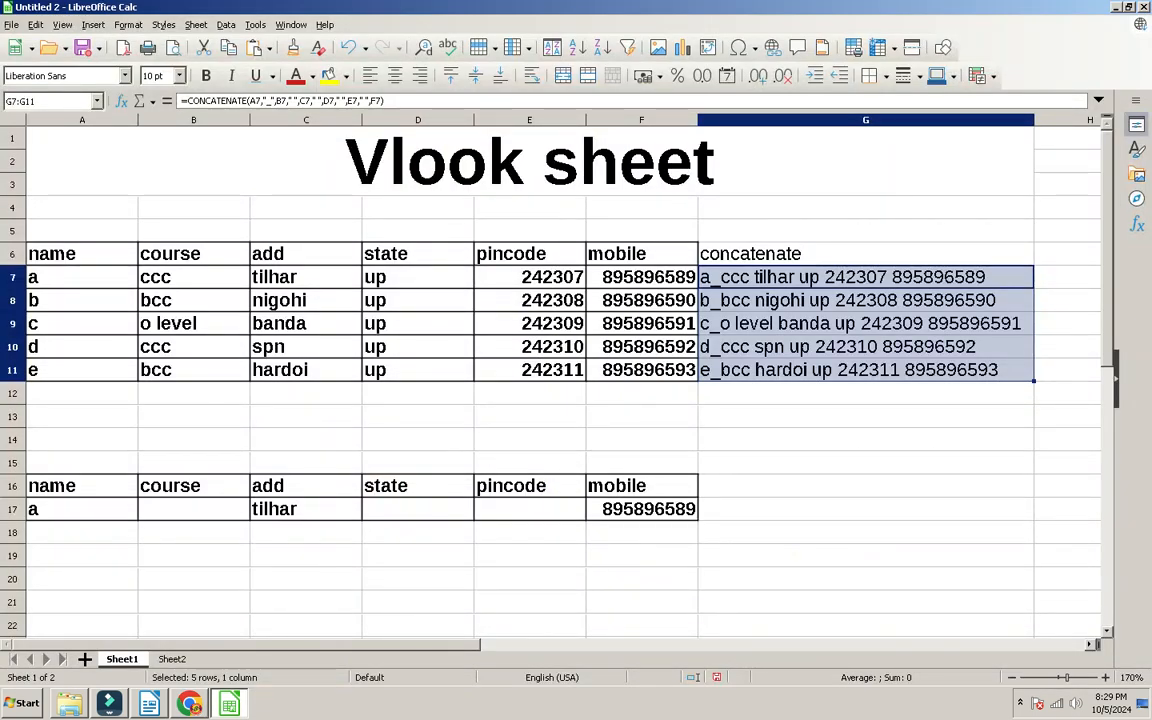
# Step: Add a new Sheet3 and merge cells C1:F3 into one title area
pyautogui.click(172, 659)
pyautogui.click(85, 659)
pyautogui.scroll(1, 560, 380)
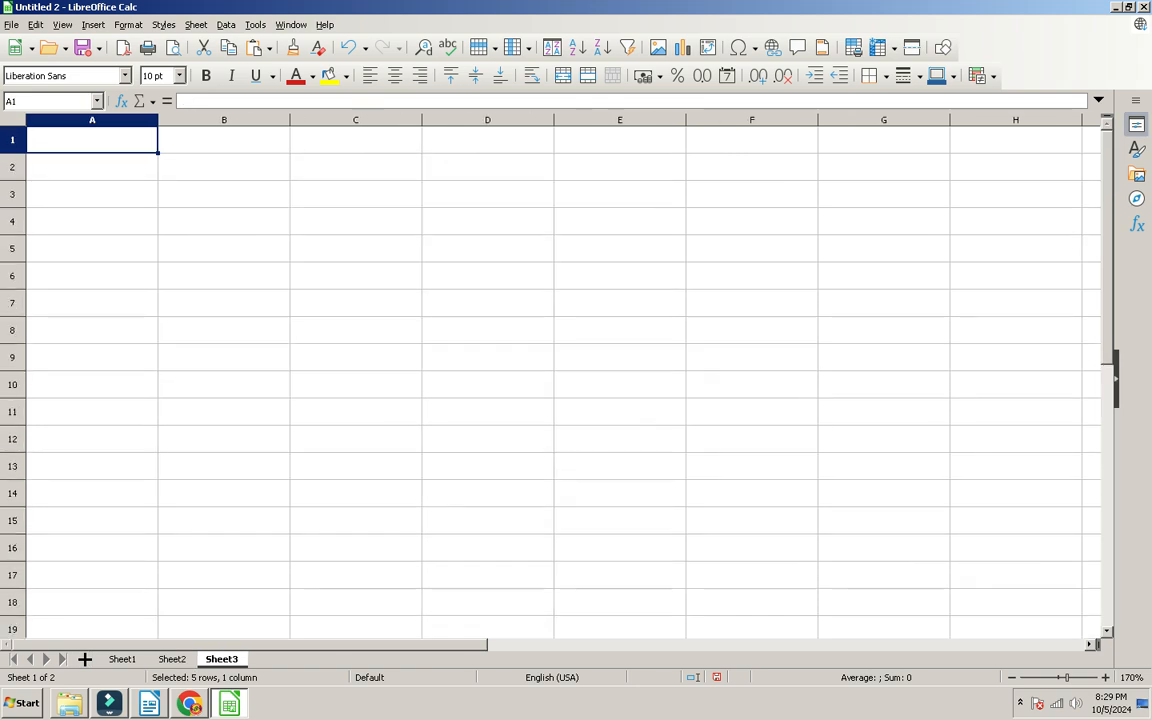
pyautogui.moveTo(355, 140); pyautogui.dragTo(752, 194)
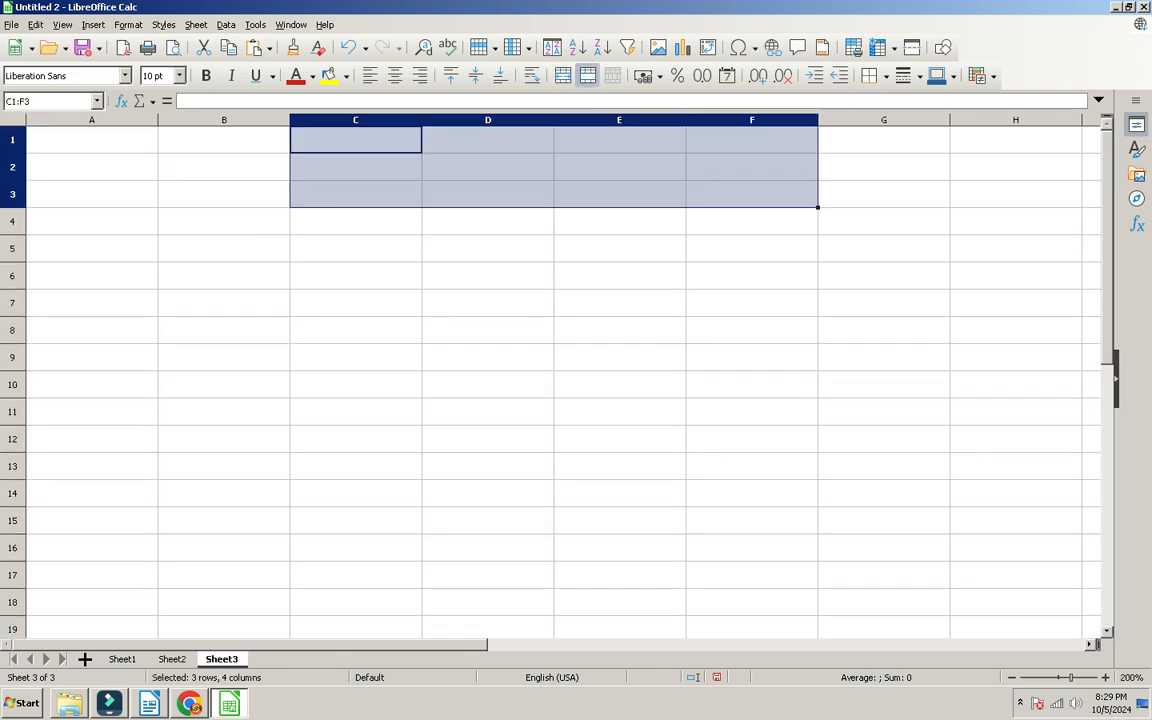
pyautogui.click(563, 75)
# Step: Enter the title 'commission sheet' in the merged cell, formatted bold at 22 pt
pyautogui.write('commiussio')
pyautogui.press('BackSpace')
pyautogui.press('BackSpace')
pyautogui.press('BackSpace')
pyautogui.press('BackSpace')
pyautogui.write('ssion s')
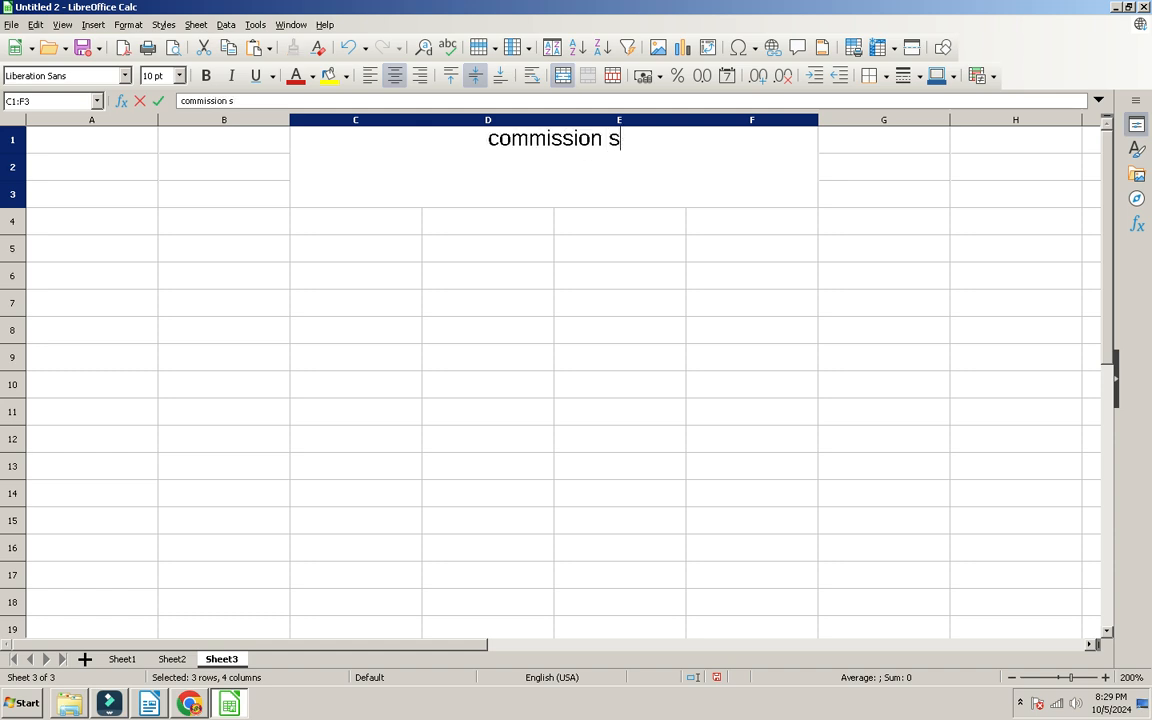
pyautogui.write('heet]')
pyautogui.press('Return')
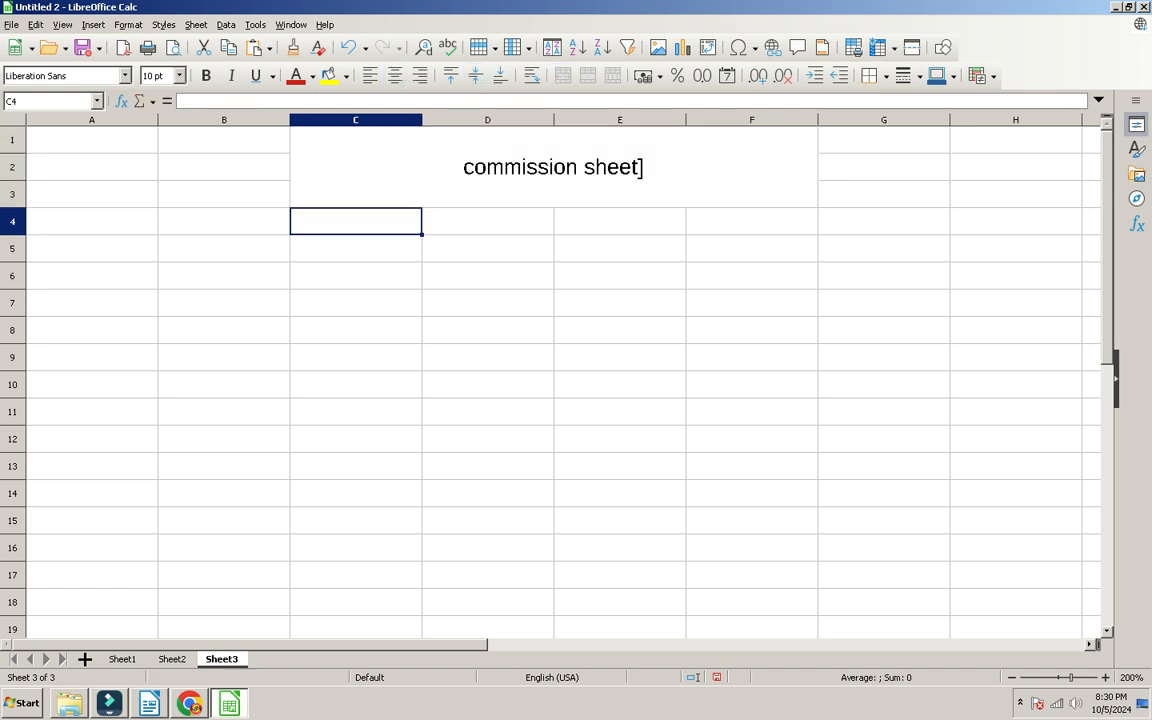
pyautogui.press('Up')
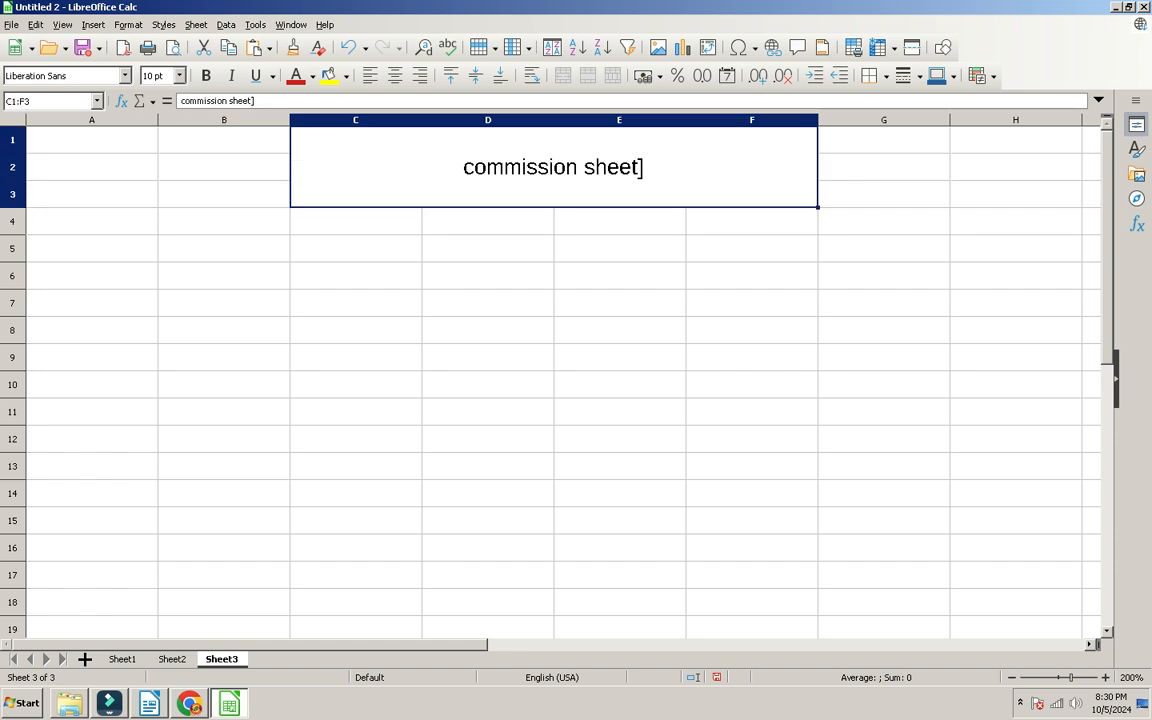
pyautogui.press('F2')
pyautogui.press('BackSpace')
pyautogui.press('Return')
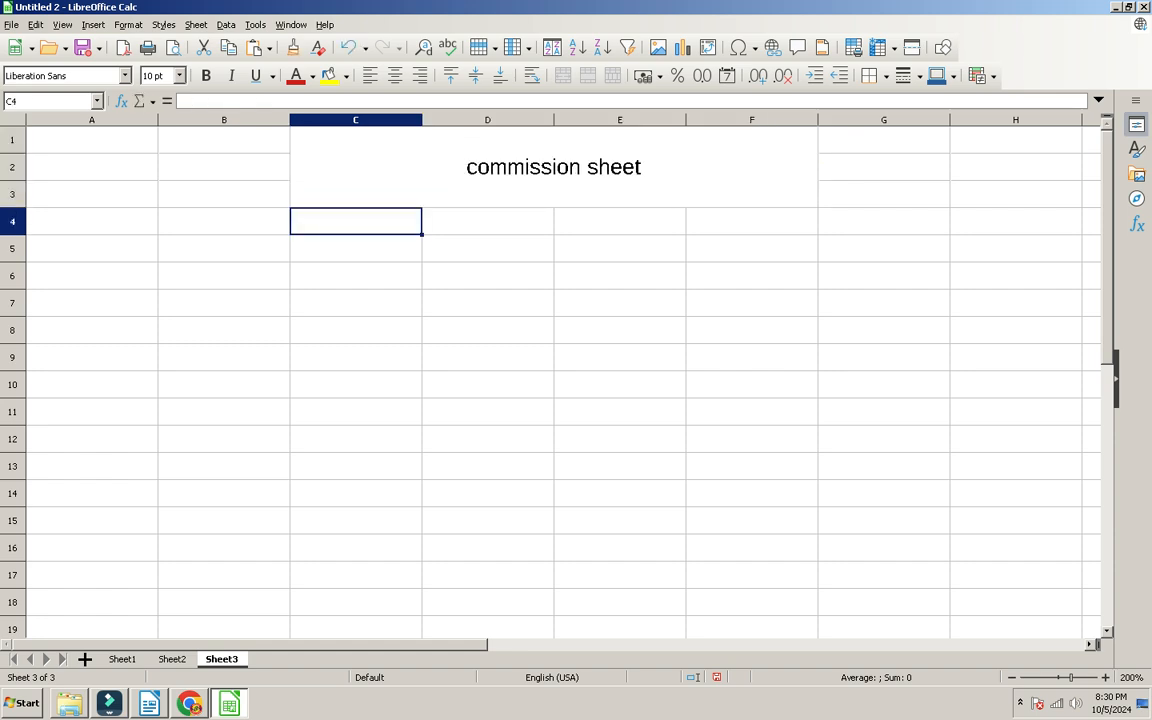
pyautogui.press('Up')
pyautogui.hotkey('ctrl', 'b')
pyautogui.click(179, 75)
pyautogui.click(145, 193)
# Step: Fill criteria row 5 with <=30, no commission, no gift
pyautogui.click(92, 248)
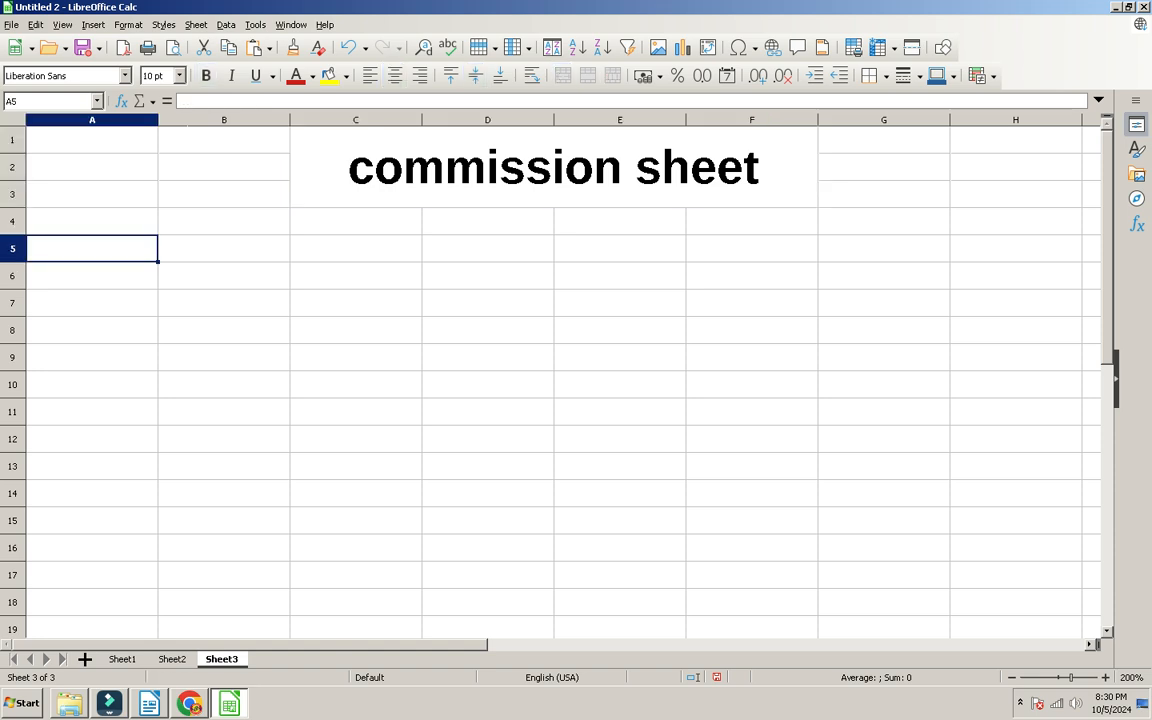
pyautogui.hotkey('alt', 'Tab')
pyautogui.hotkey('alt', 'Tab')
pyautogui.write('<=30')
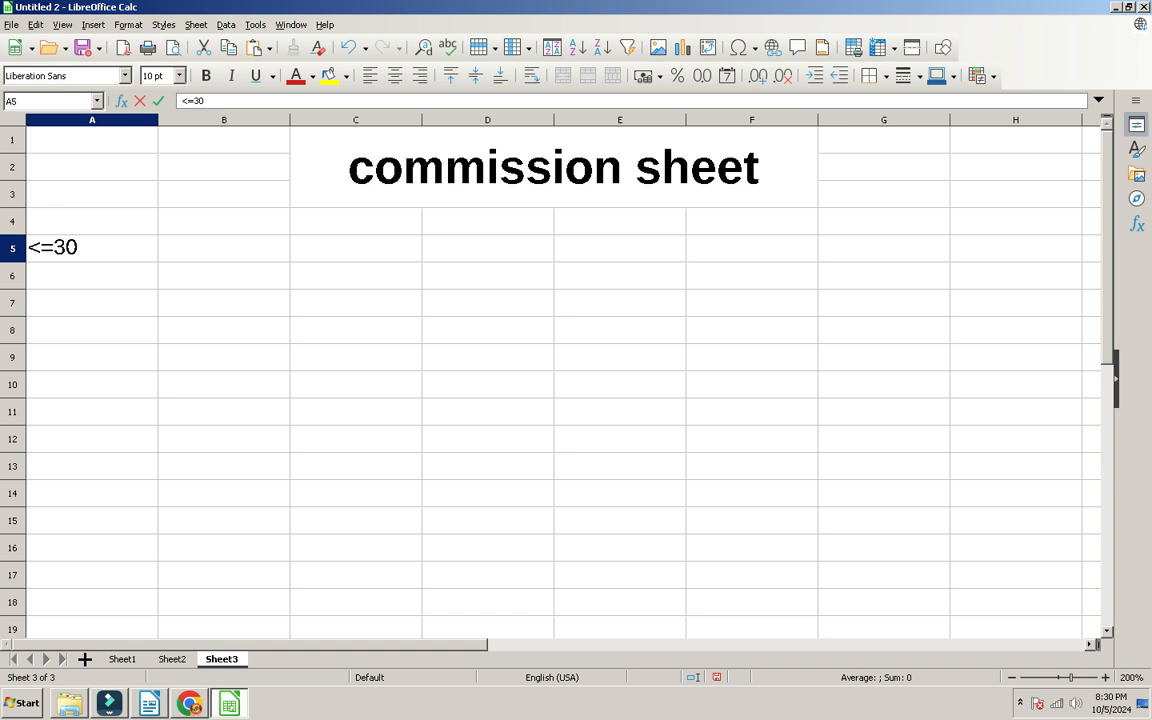
pyautogui.press('Tab')
pyautogui.write('no commisison')
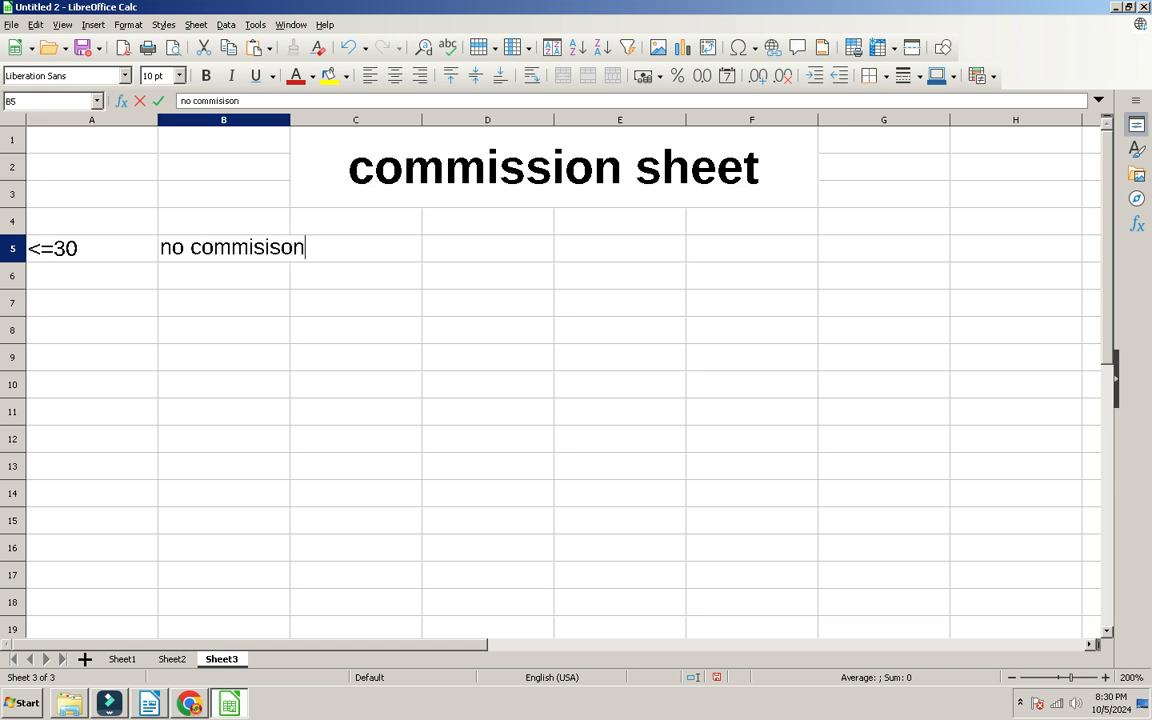
pyautogui.press('Tab')
pyautogui.write('no gift')
pyautogui.press('Return')
# Step: Fill criteria row 6 with <=50, 15%, watch
pyautogui.hotkey('alt', 'Tab')
pyautogui.hotkey('alt', 'Tab')
pyautogui.write('<=50')
pyautogui.press('Tab')
pyautogui.write('15%')
pyautogui.press('Tab')
pyautogui.write('watch')
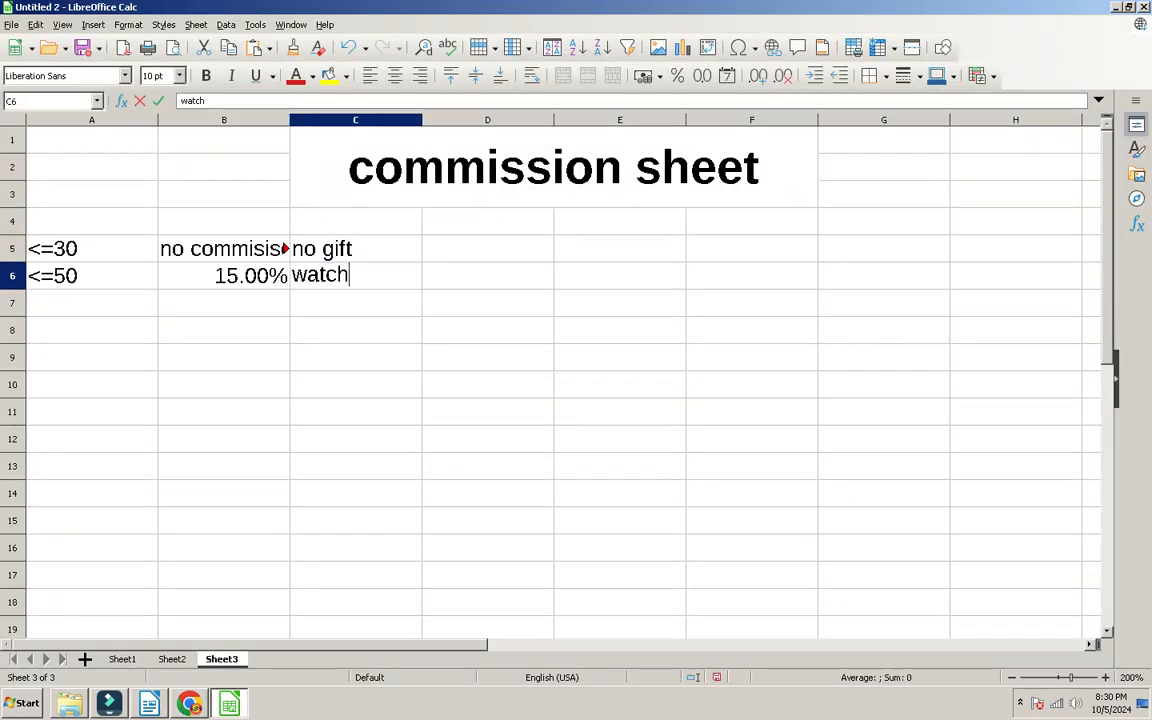
pyautogui.press('Down')
pyautogui.press('Home')
# Step: Fill criteria row 7 with >50, 25%, laptop
pyautogui.write('|')
pyautogui.press('BackSpace')
pyautogui.write('>50')
pyautogui.press('Tab')
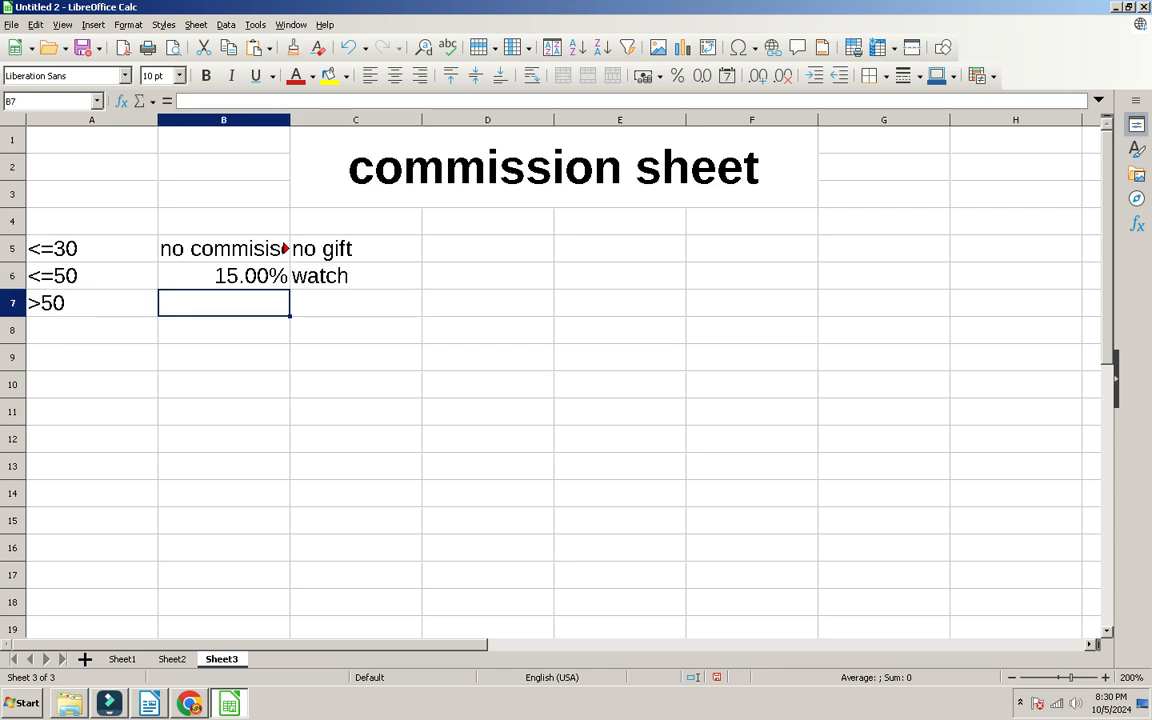
pyautogui.write('25%')
pyautogui.press('BackSpace')
pyautogui.press('BackSpace')
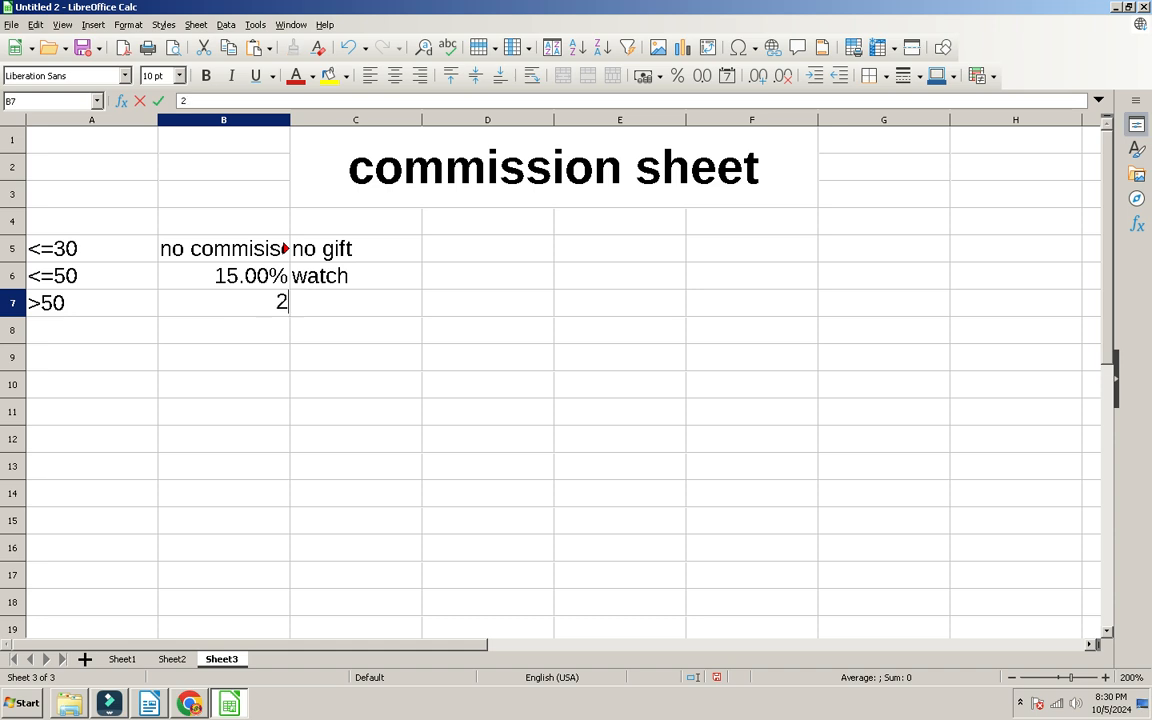
pyautogui.write('5%')
pyautogui.press('Tab')
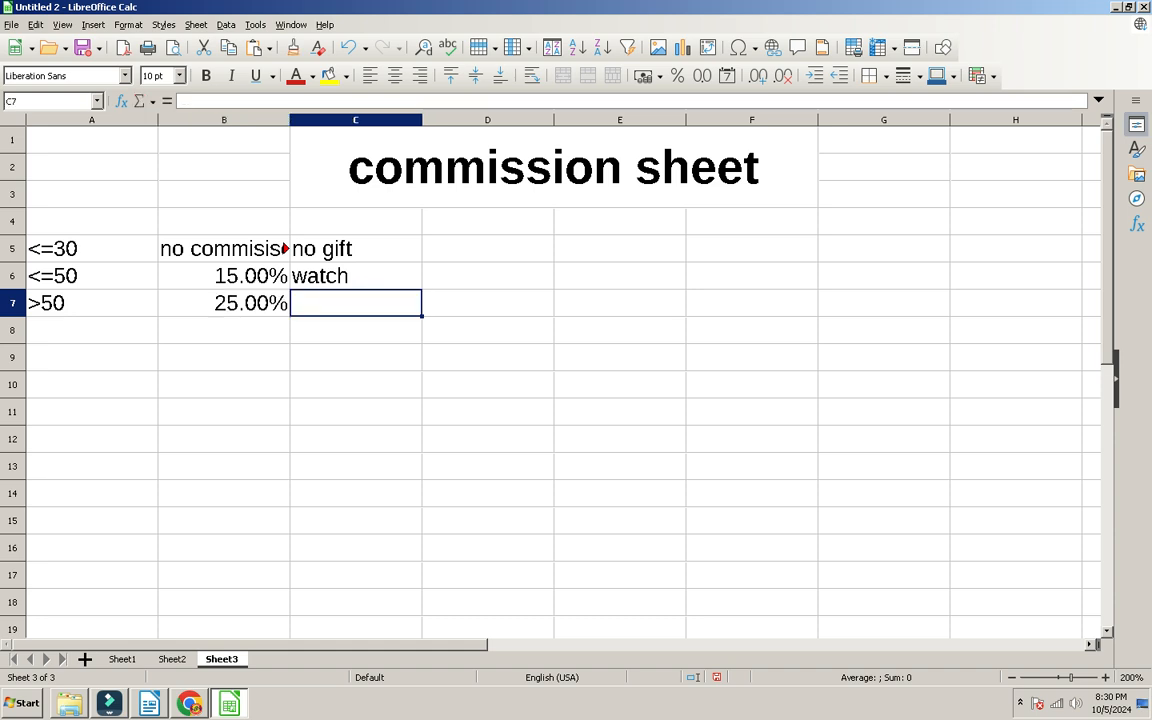
pyautogui.write('laptop')
pyautogui.press('Tab')
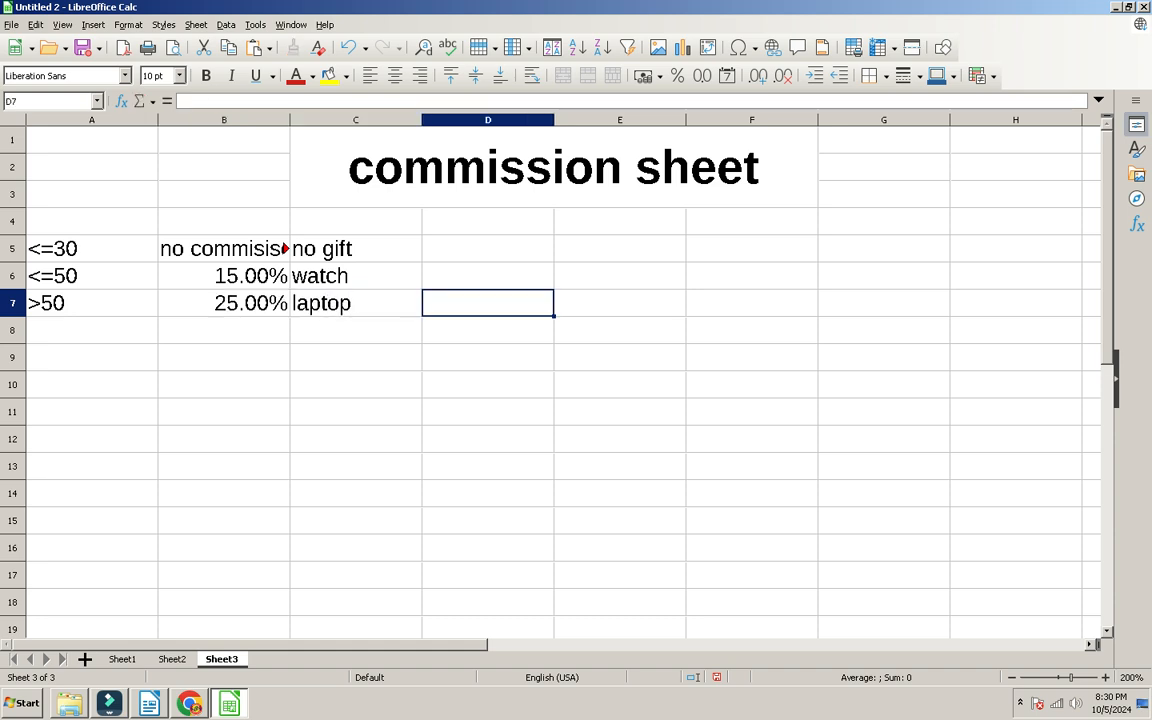
pyautogui.press('Return')
pyautogui.press('Left')
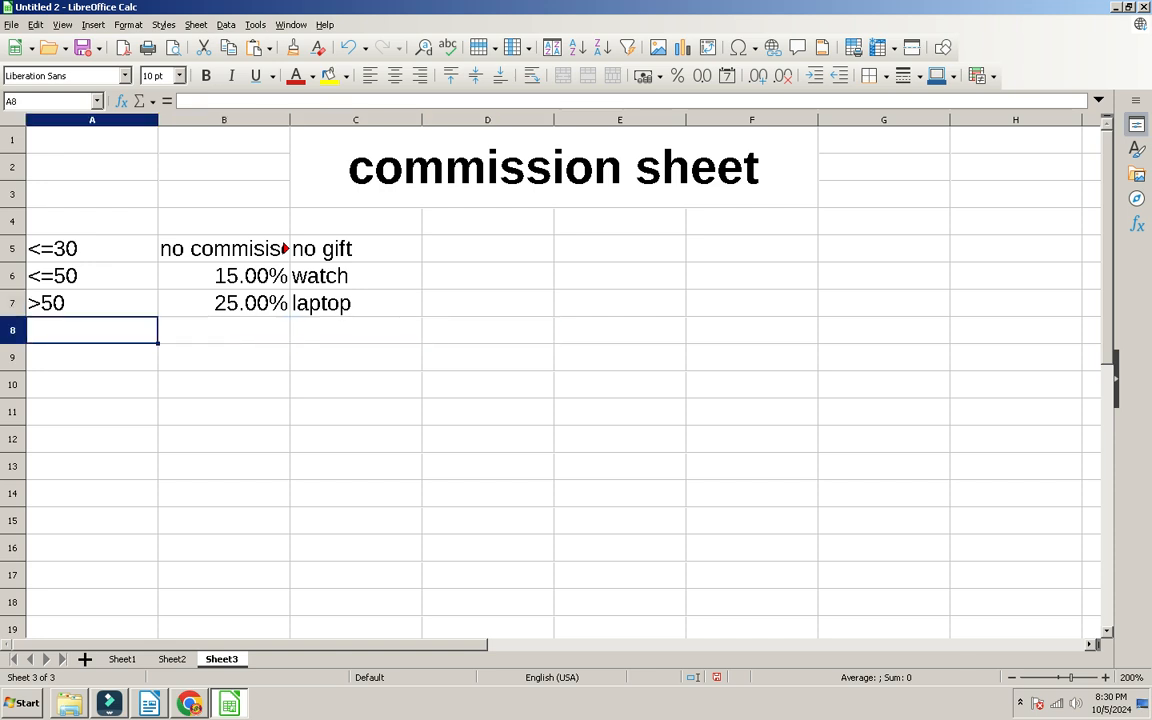
# Step: Type the headers sr no, name and basic salary in A10:C10
pyautogui.press('Down')
pyautogui.press('Down')
pyautogui.write('sr no')
pyautogui.press('Tab')
pyautogui.write('name')
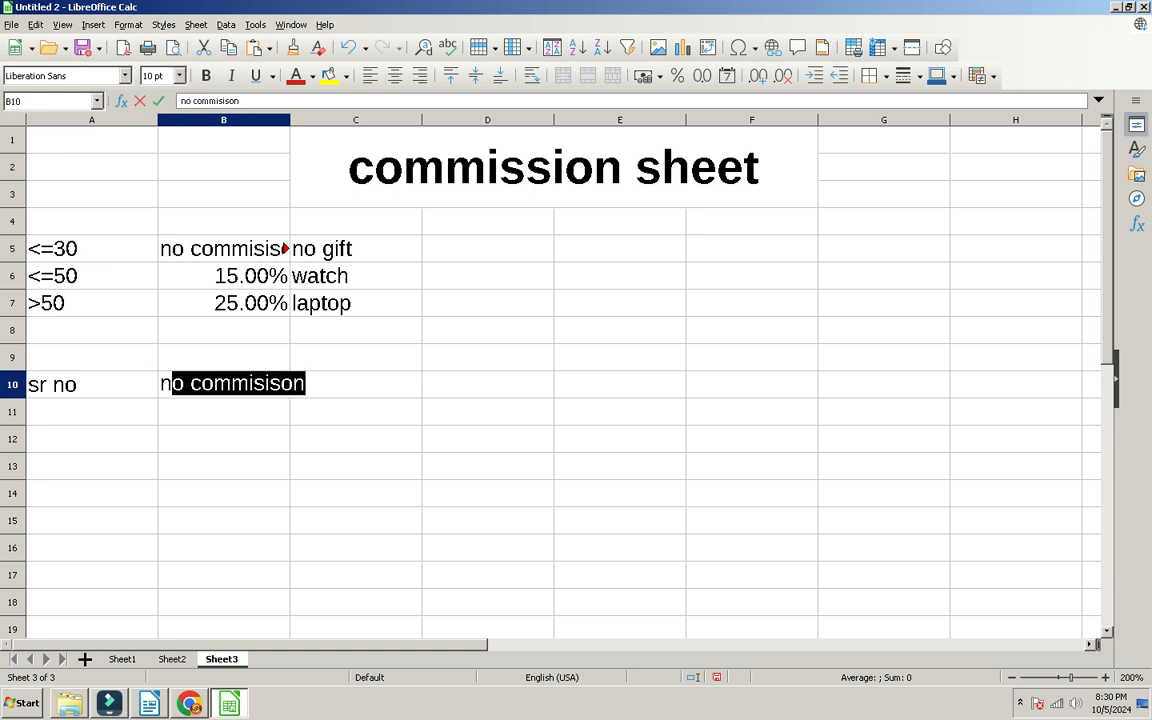
pyautogui.press('Tab')
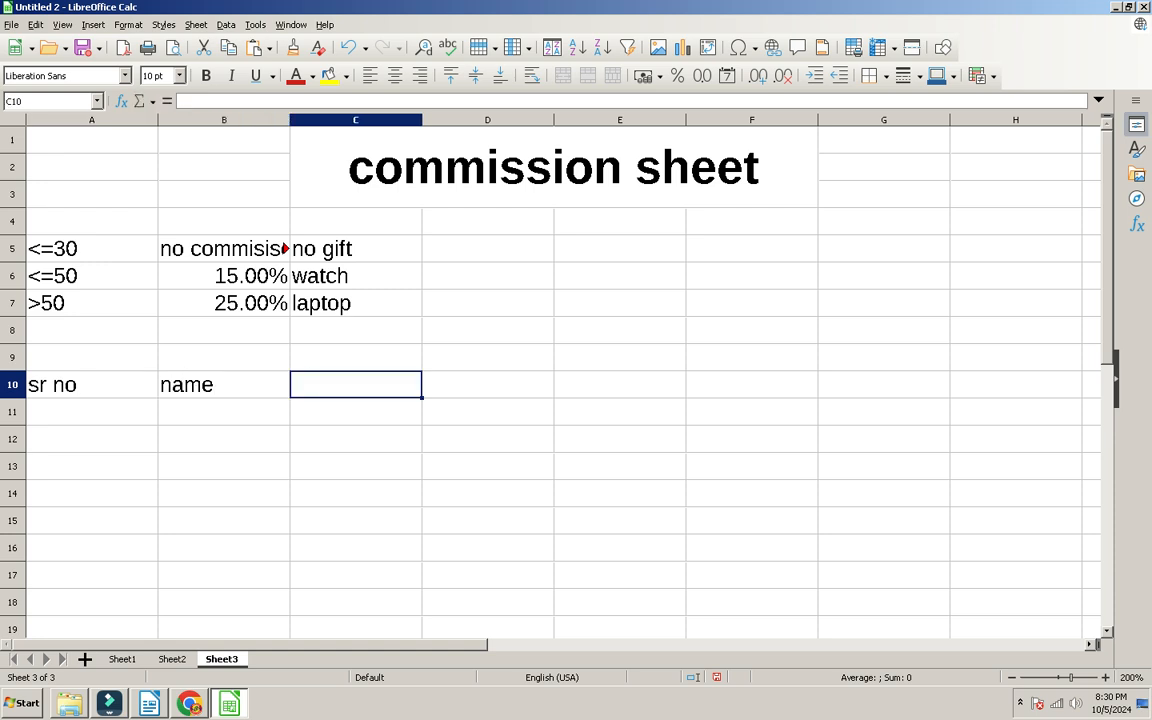
pyautogui.write('s')
pyautogui.press('BackSpace')
pyautogui.write('baisc')
pyautogui.press('BackSpace')
pyautogui.press('BackSpace')
pyautogui.press('BackSpace')
pyautogui.press('BackSpace')
pyautogui.write('s')
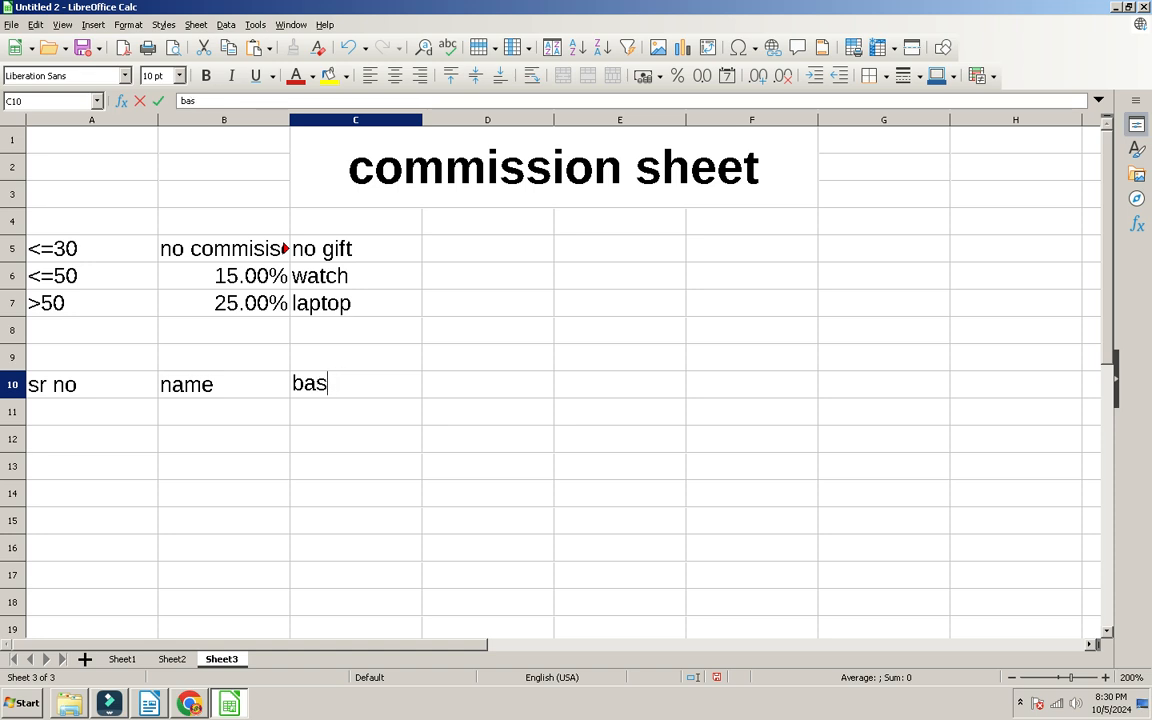
pyautogui.write('ic salary')
pyautogui.press('Tab')
# Step: Add headers sim rate, qty, amount, commisison, gift and net salary in D10:I10
pyautogui.write('sim rate')
pyautogui.press('Tab')
pyautogui.write('qty')
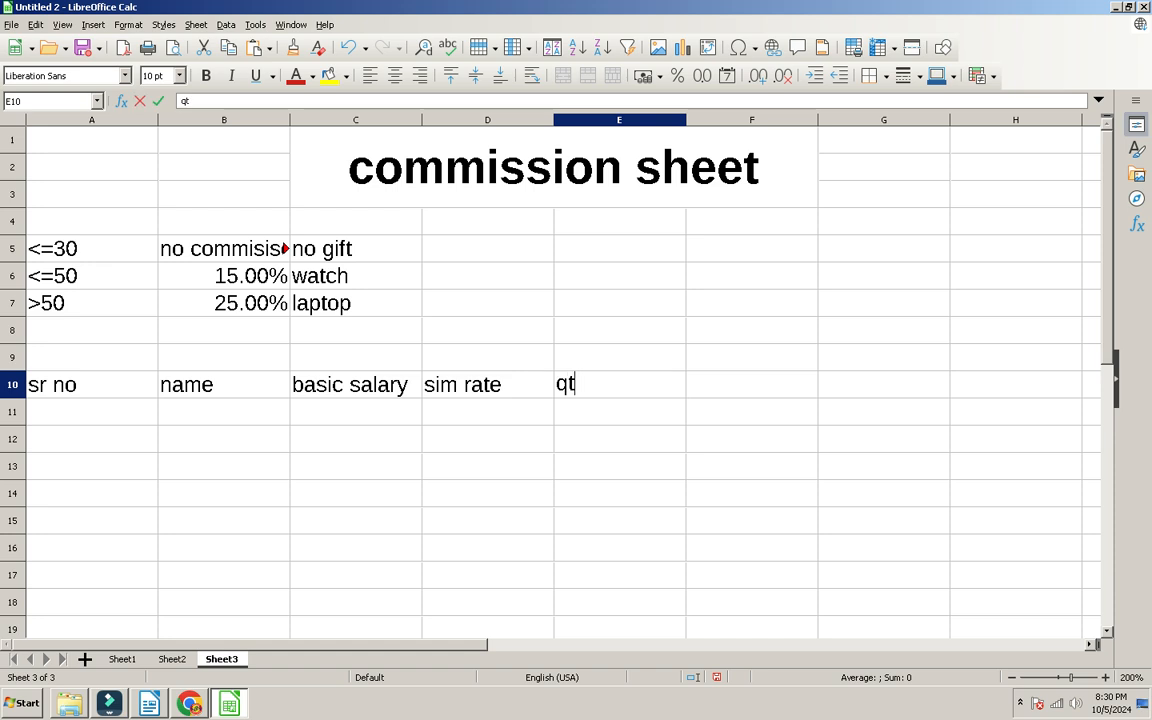
pyautogui.press('Tab')
pyautogui.write('amount')
pyautogui.press('Tab')
pyautogui.write('co')
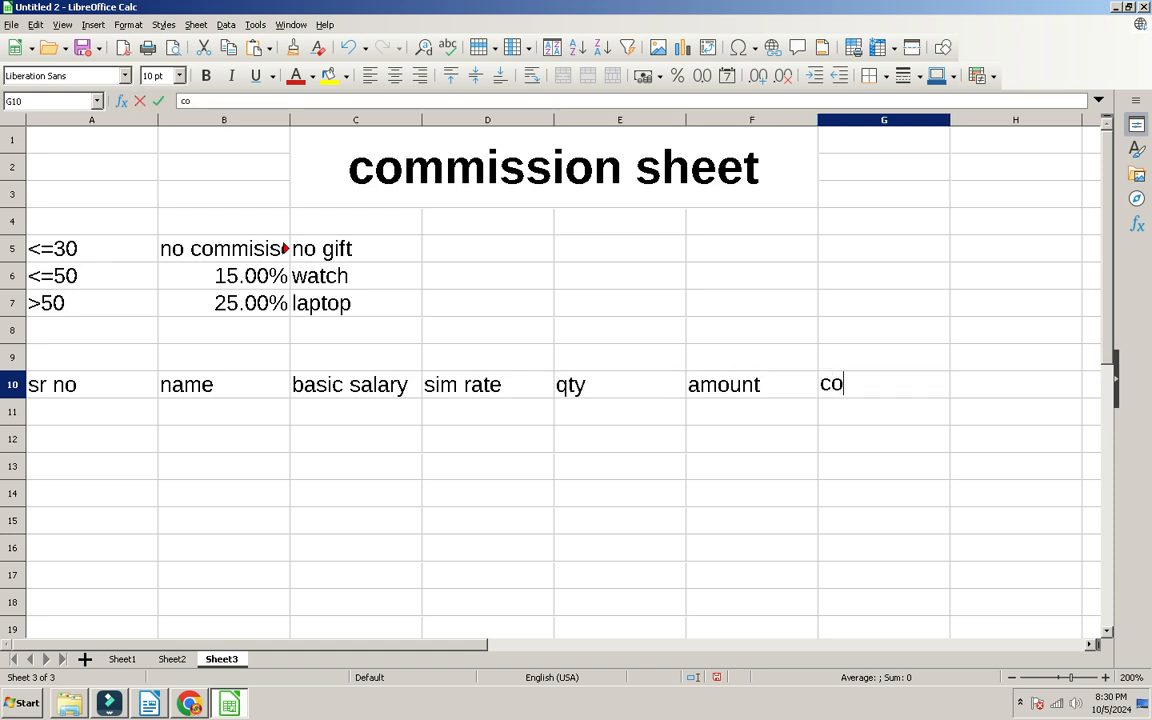
pyautogui.write('mmisison')
pyautogui.press('Tab')
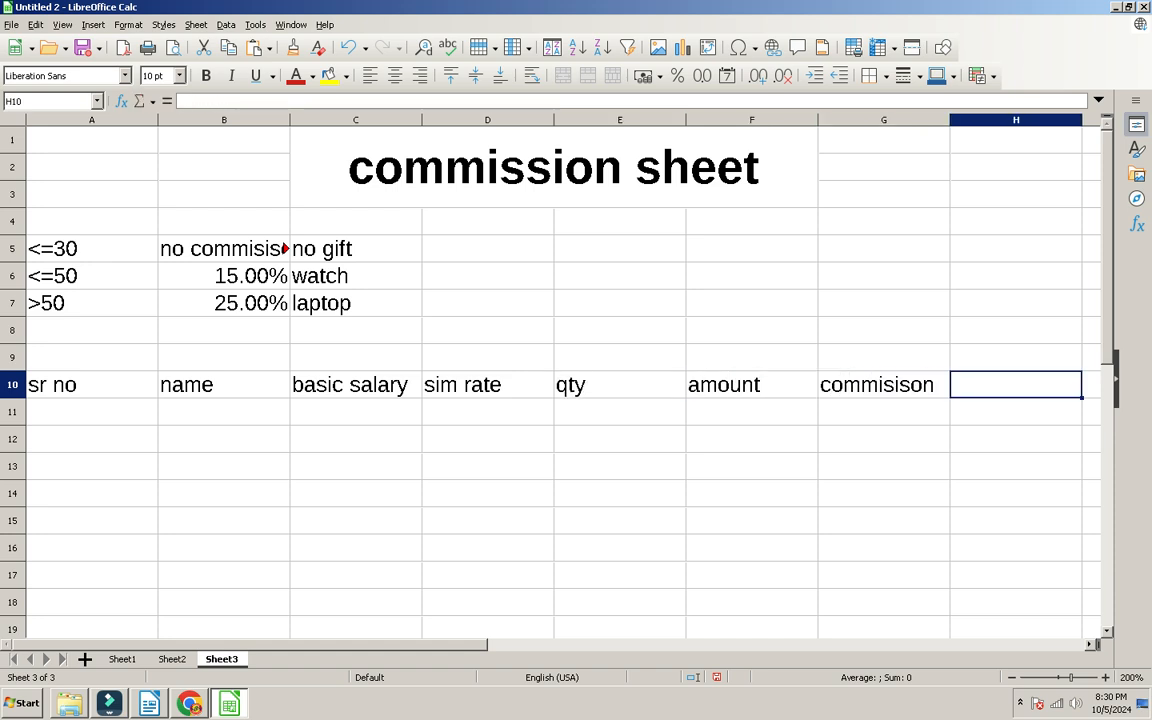
pyautogui.write('gift')
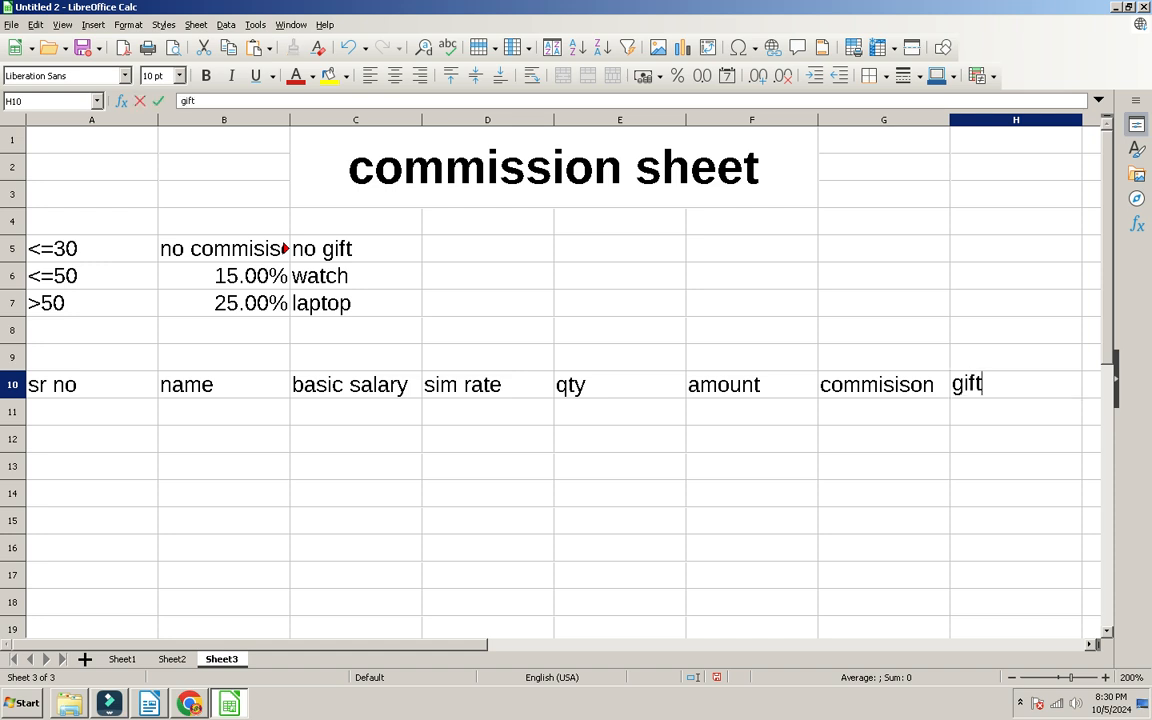
pyautogui.press('Tab')
pyautogui.write('n')
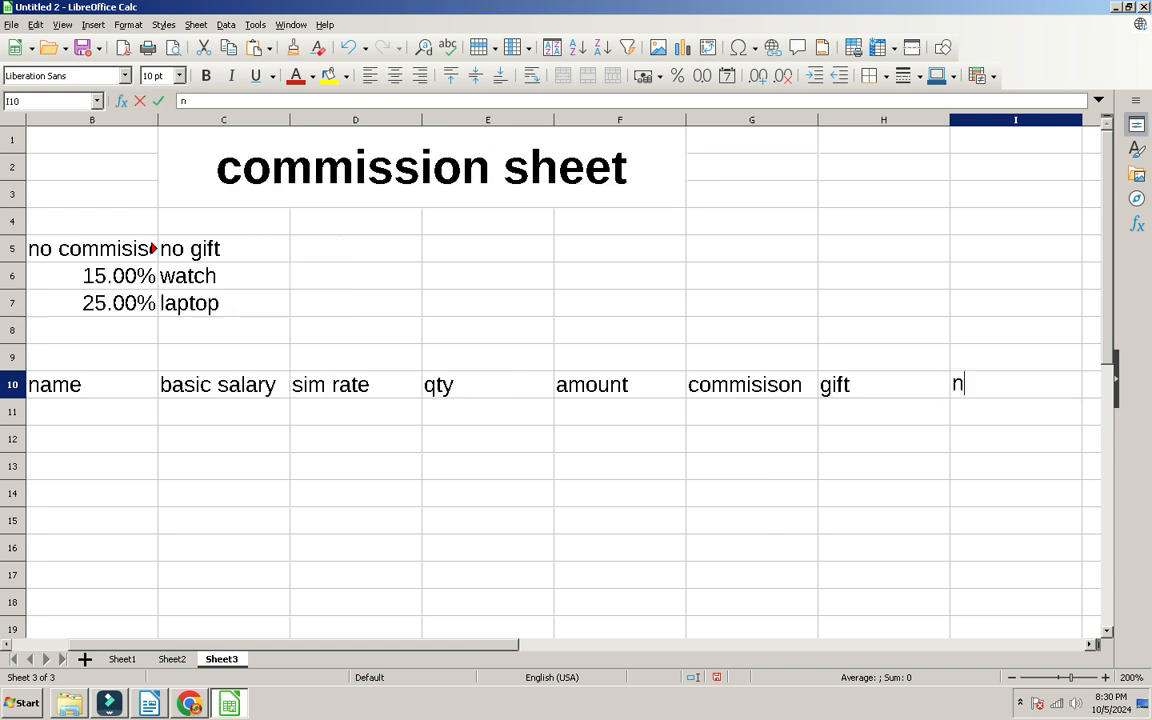
pyautogui.write('et salaryu')
pyautogui.press('BackSpace')
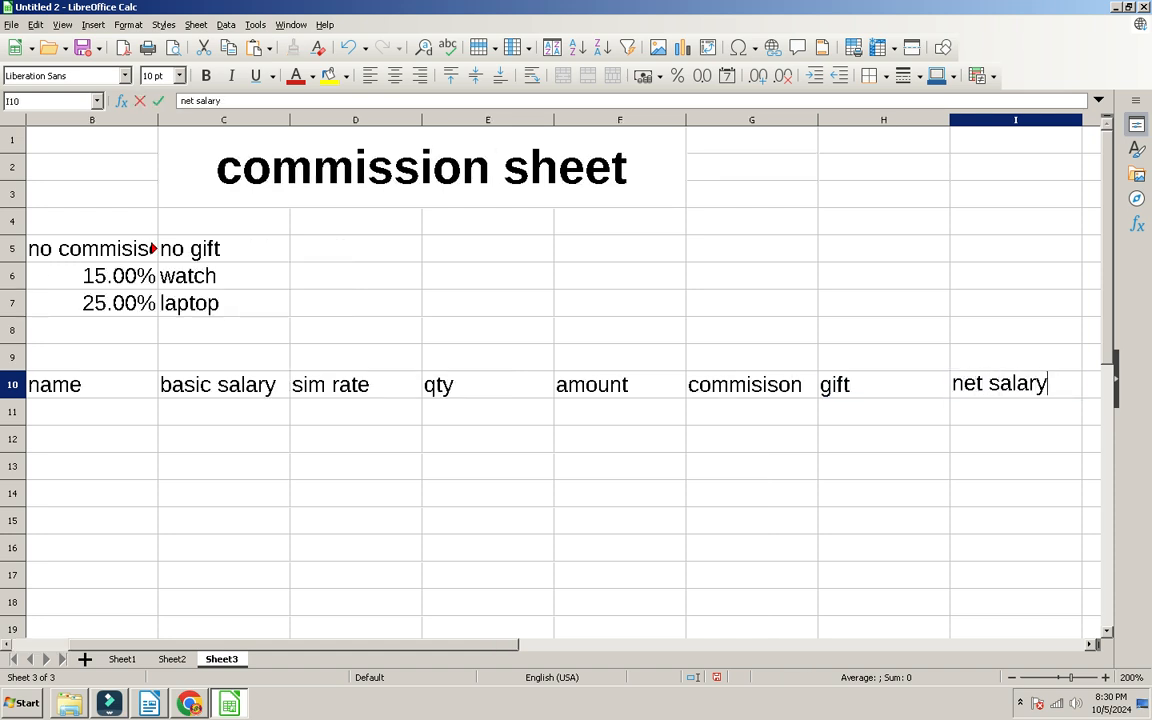
pyautogui.hotkey('alt', 'Tab')
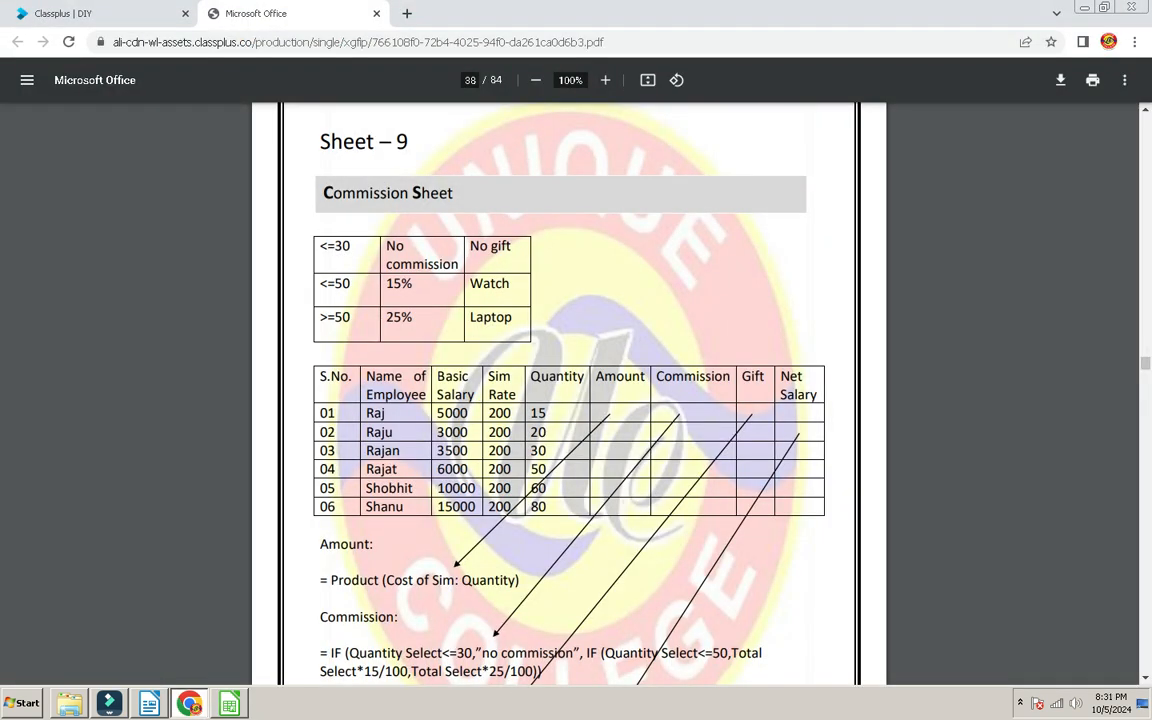
pyautogui.hotkey('alt', 'Tab')
pyautogui.press('Return')
pyautogui.click(355, 411)
# Step: Enter serial numbers 1–5 in column A and employee names a–e in column B
pyautogui.press('Home')
pyautogui.write('1 2 3 4 5')
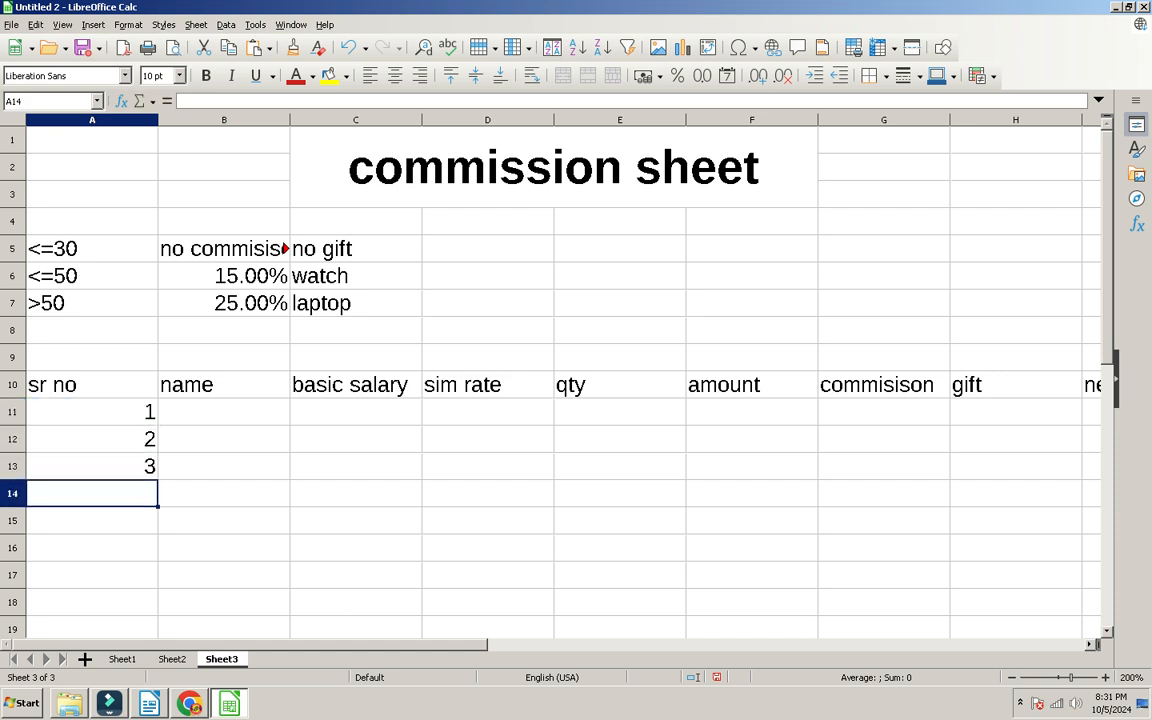
pyautogui.press('Right')
pyautogui.press('Up')
pyautogui.press('Up')
pyautogui.press('Up')
pyautogui.press('Up')
pyautogui.write('a')
pyautogui.press('Return')
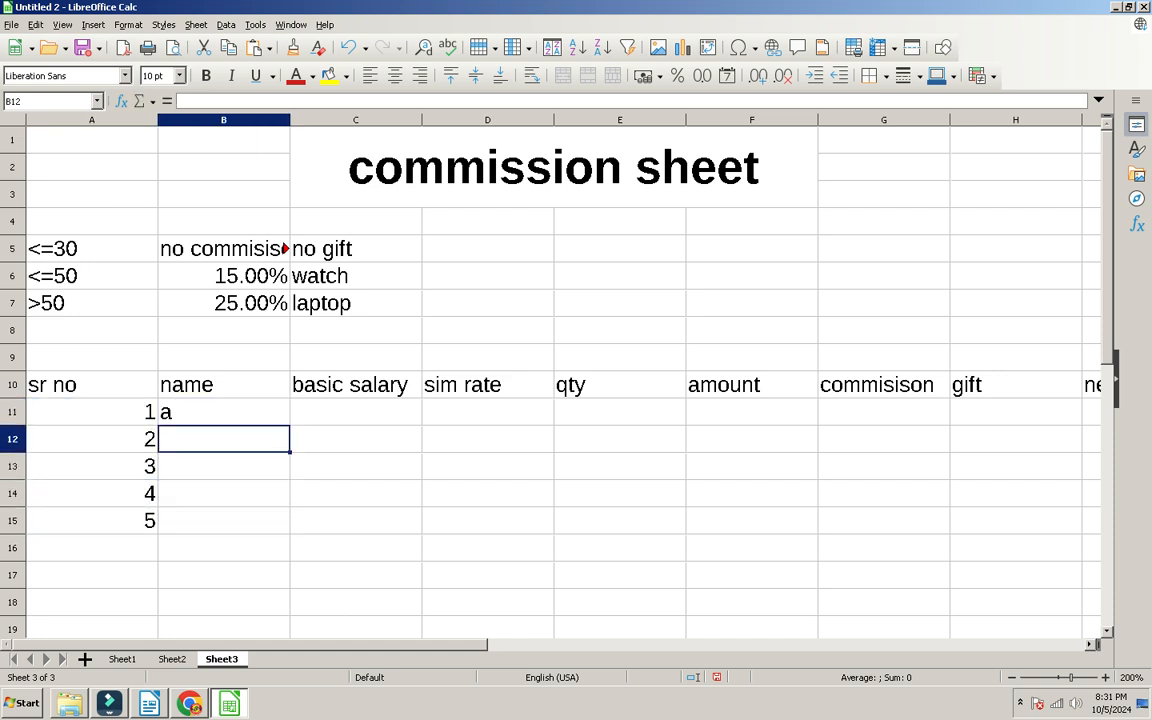
pyautogui.write('b')
pyautogui.press('Return')
pyautogui.write('c')
pyautogui.press('Return')
pyautogui.write('d')
pyautogui.press('Return')
pyautogui.write('e')
pyautogui.press('Tab')
pyautogui.press('Up')
pyautogui.press('Up')
pyautogui.press('Up')
pyautogui.press('Up')
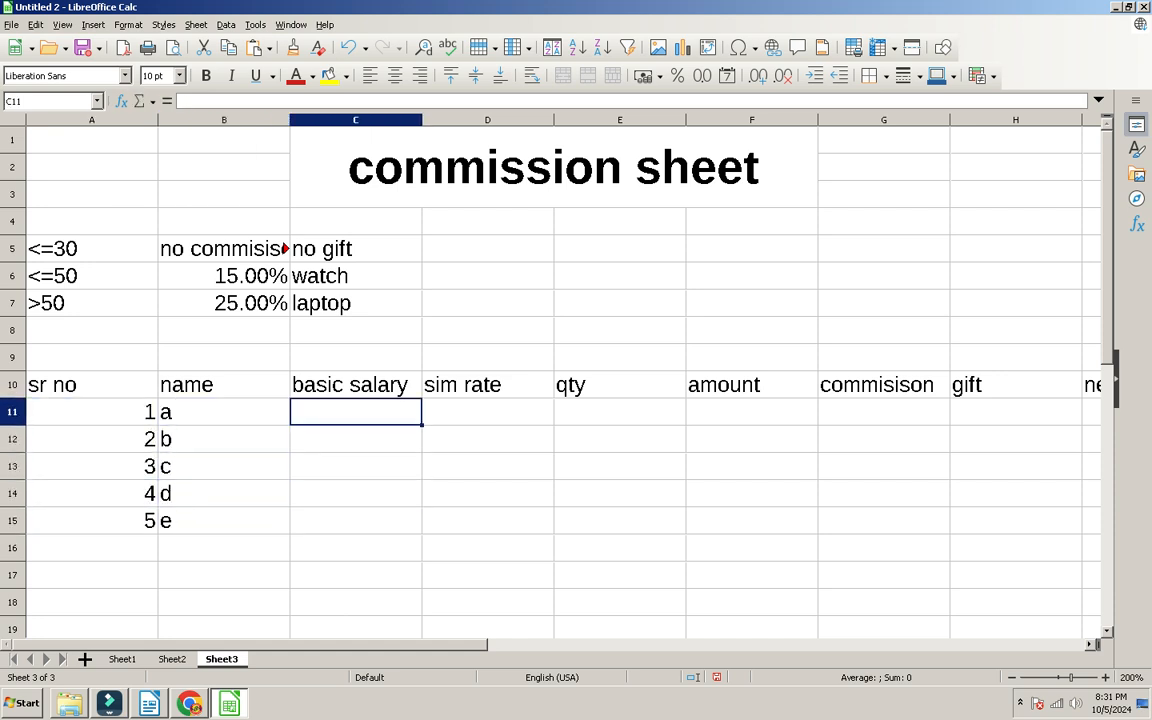
# Step: Enter basic salaries 1000, 2000, 3000, 4000, 5000 in C11:C15
pyautogui.write('1200')
pyautogui.press('BackSpace')
pyautogui.press('BackSpace')
pyautogui.press('BackSpace')
pyautogui.press('BackSpace')
pyautogui.write('1000')
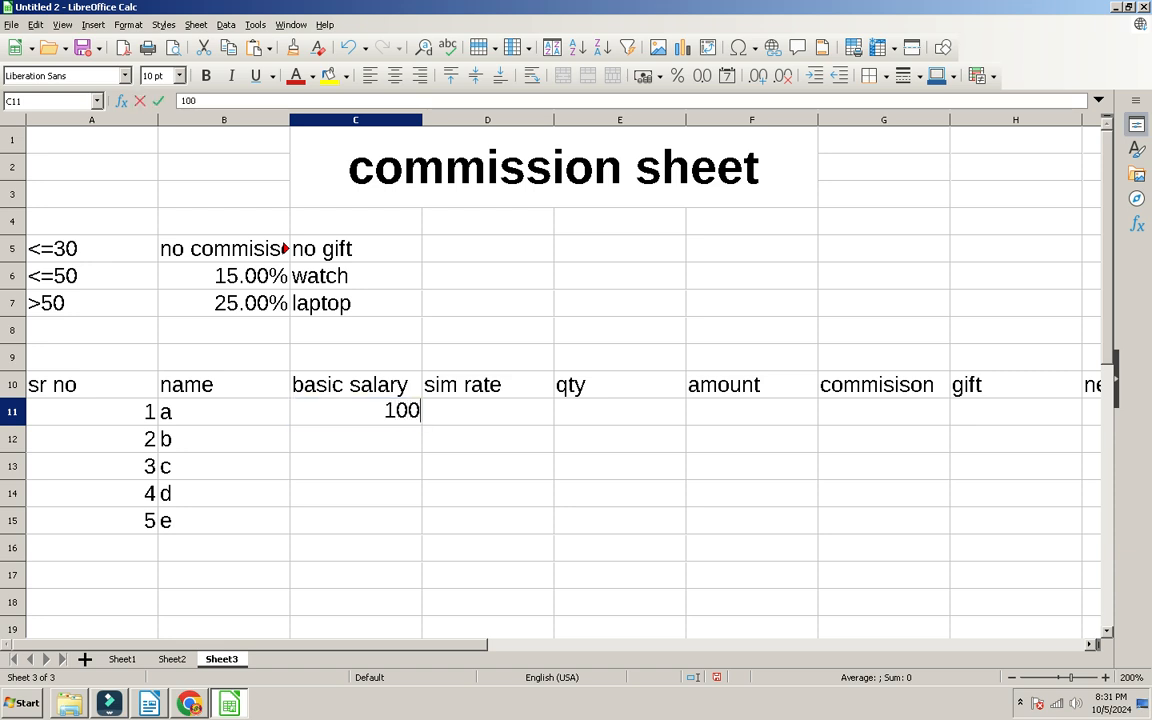
pyautogui.press('Return')
pyautogui.write('2000')
pyautogui.press('Return')
pyautogui.write('3000')
pyautogui.press('Return')
pyautogui.write('4000')
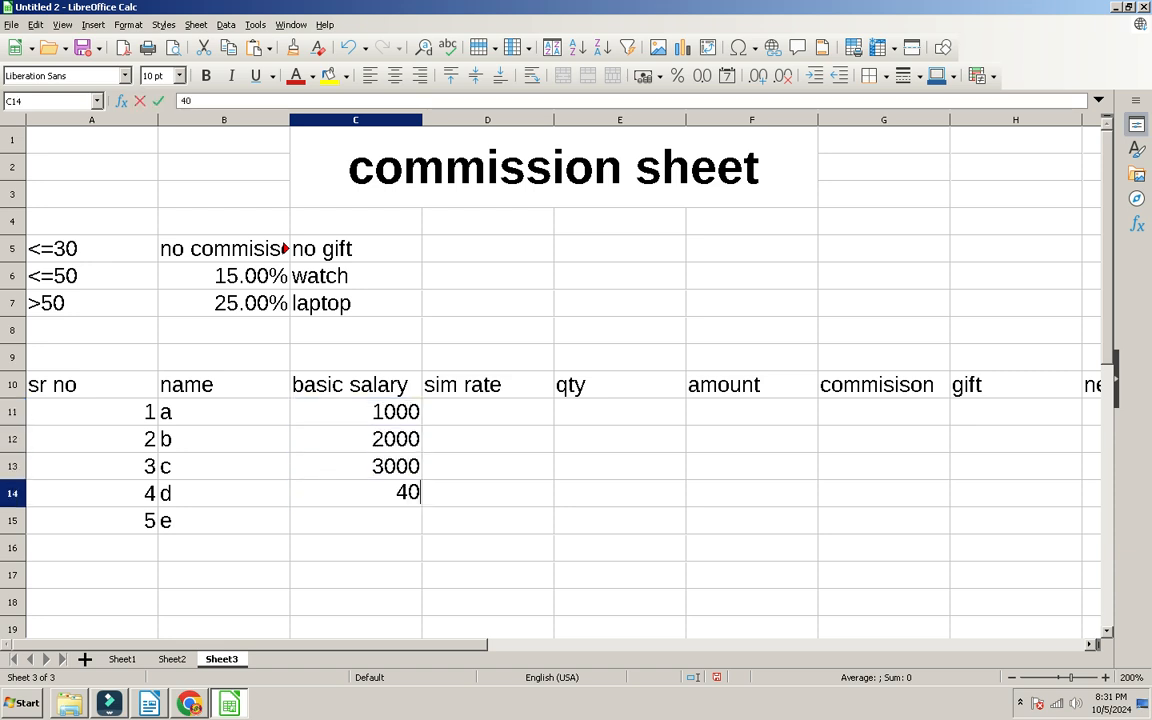
pyautogui.press('Return')
pyautogui.write('5000')
pyautogui.press('Return')
# Step: Put a sim rate of 200 in D11 and fill it down to D15 with Ctrl+D
pyautogui.press('Tab')
pyautogui.press('Up')
pyautogui.press('Up')
pyautogui.press('Up')
pyautogui.press('Up')
pyautogui.press('Up')
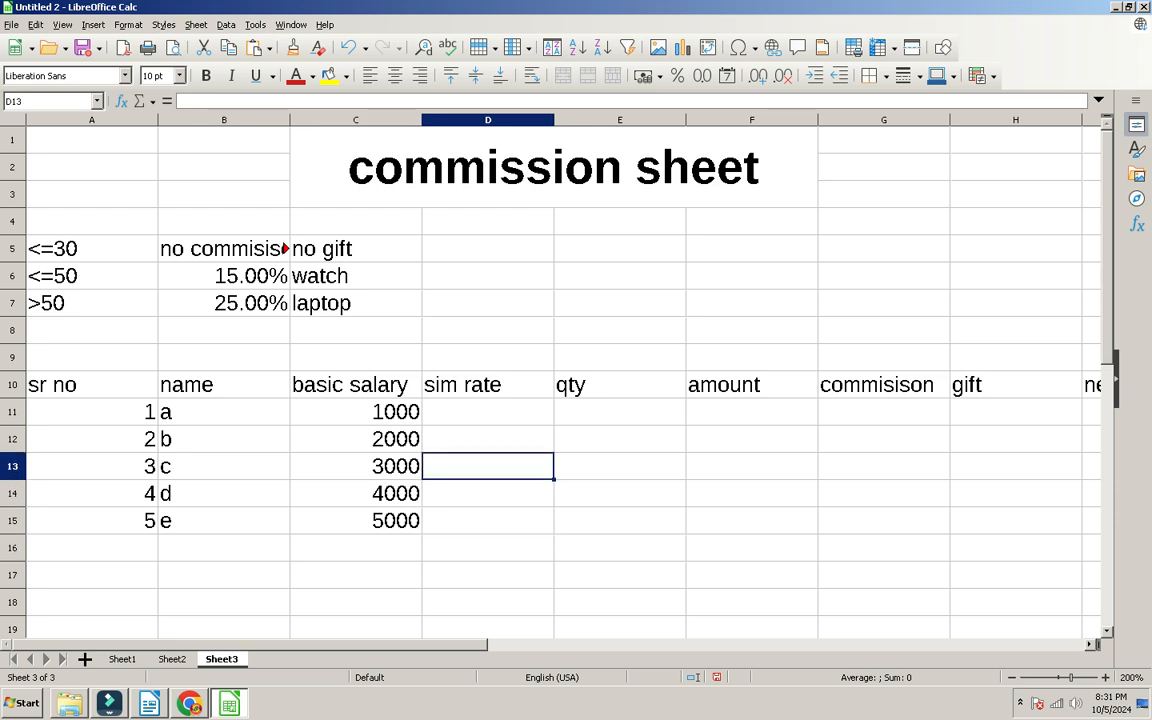
pyautogui.write('2')
pyautogui.press('Escape')
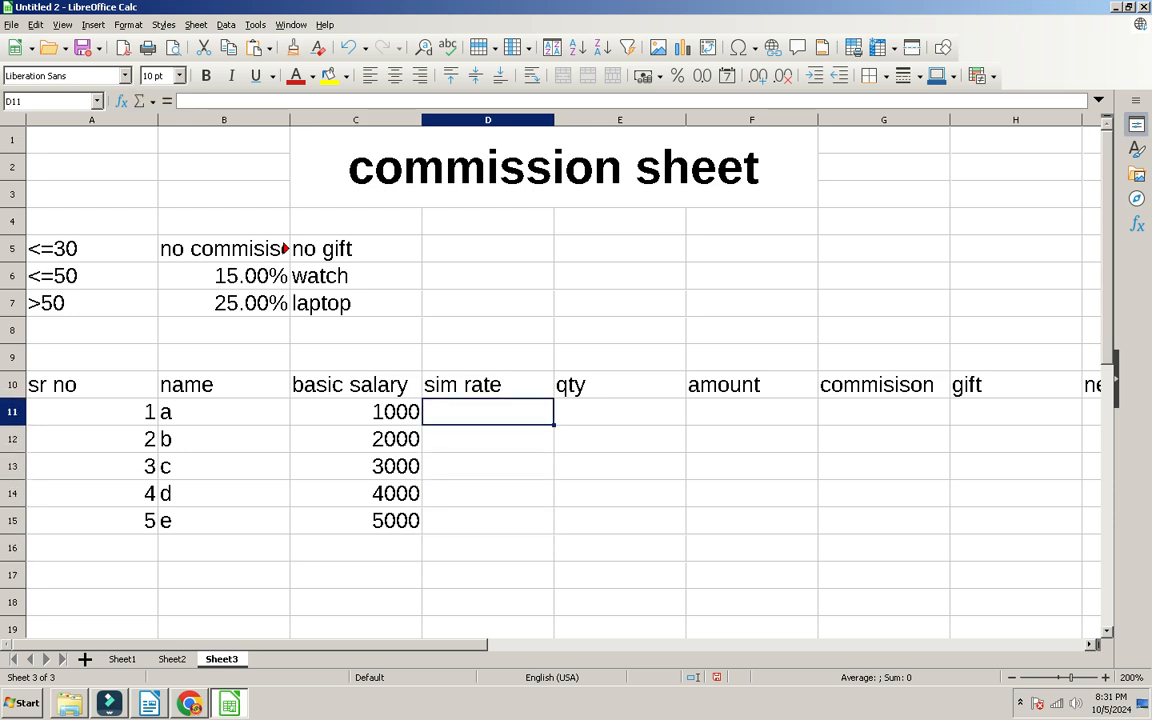
pyautogui.moveTo(355, 411); pyautogui.dragTo(355, 520)
pyautogui.click(488, 411)
pyautogui.write('200')
pyautogui.press('Return')
pyautogui.moveTo(488, 411); pyautogui.dragTo(488, 520)
pyautogui.hotkey('ctrl', 'd')
# Step: Enter quantities 20, 60, 40, 20, 80 in E11:E15
pyautogui.click(619, 411)
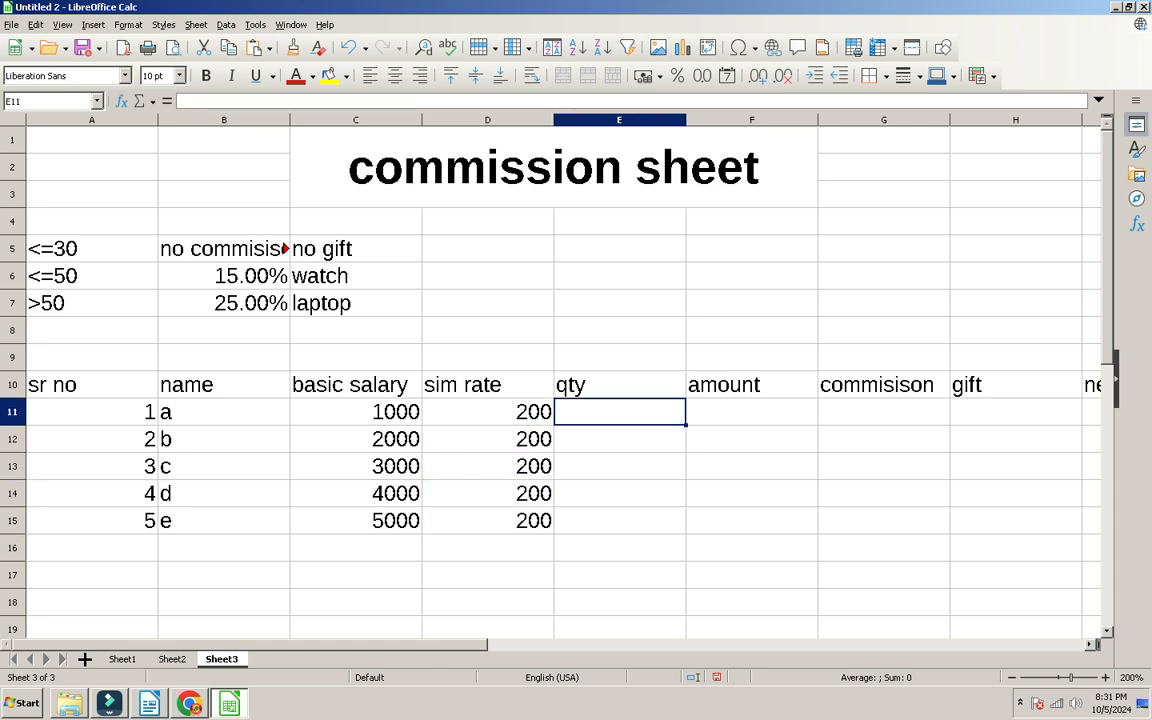
pyautogui.write('15')
pyautogui.press('Return')
pyautogui.click(619, 411)
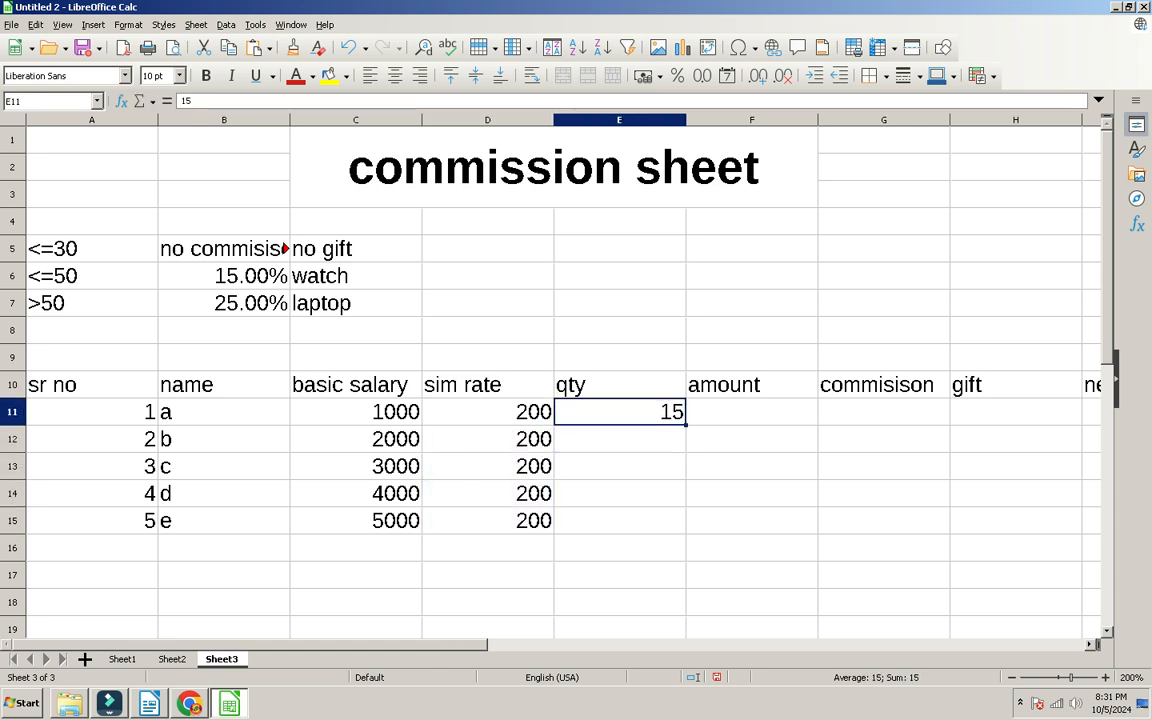
pyautogui.write('20')
pyautogui.press('Return')
pyautogui.write('60')
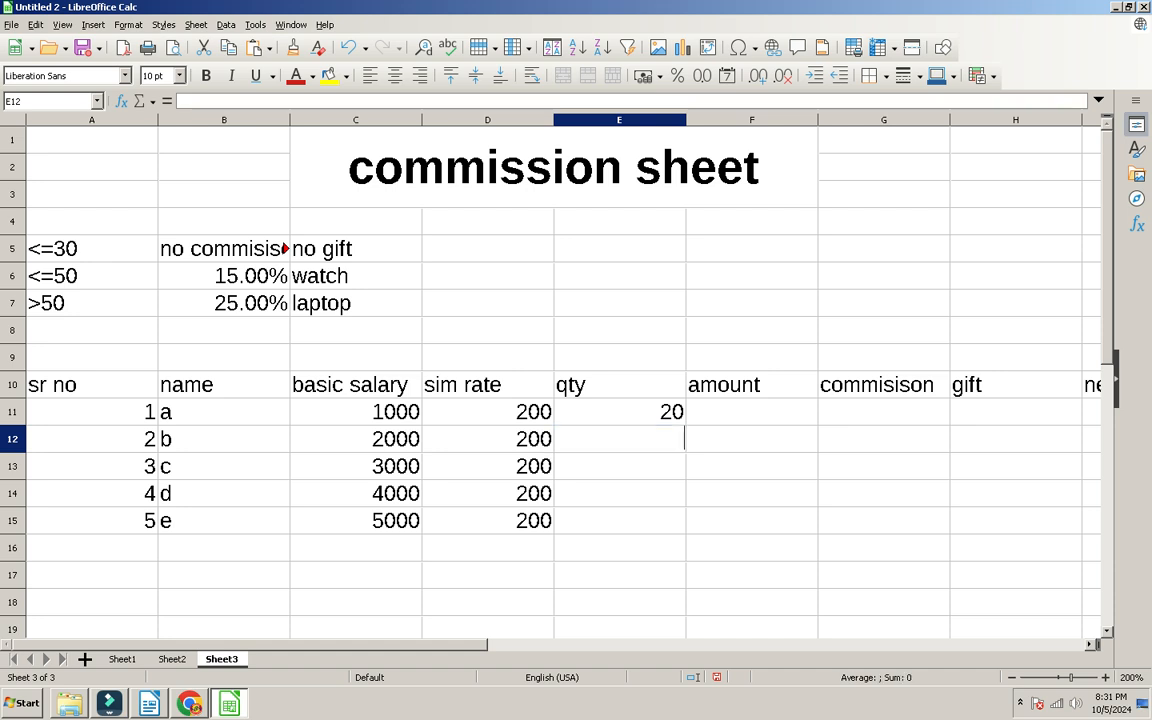
pyautogui.press('Return')
pyautogui.write('40')
pyautogui.press('Return')
pyautogui.write('20')
pyautogui.press('Return')
pyautogui.write('80')
pyautogui.press('Right')
# Step: Move the cell cursor back up to the <=30 criterion in A5
pyautogui.press('Up')
pyautogui.press('Up')
pyautogui.press('Left')
pyautogui.press('Up')
pyautogui.press('Up')
pyautogui.press('Left')
pyautogui.press('Up')
pyautogui.press('Up')
pyautogui.press('Left')
pyautogui.press('Up')
pyautogui.press('Left')
pyautogui.press('Left')
pyautogui.press('Up')
pyautogui.press('Up')
pyautogui.press('Up')
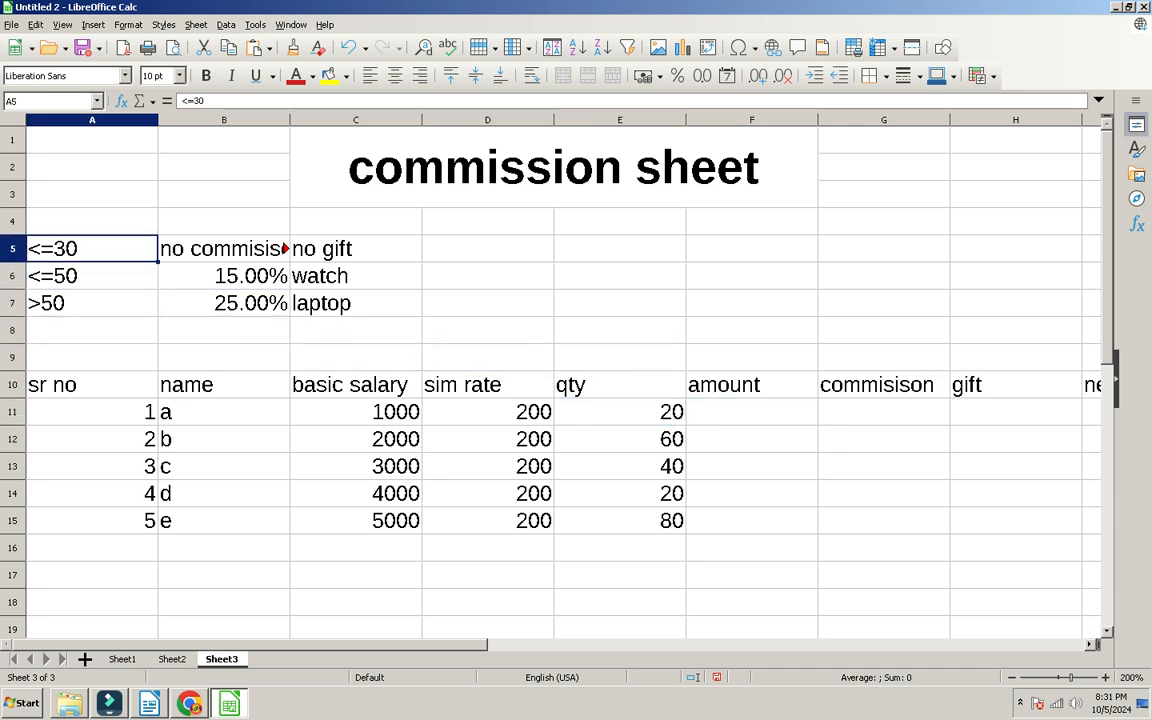
# Step: Widen column B so the 'no commisison' label in B5 shows in full
pyautogui.press('Right')
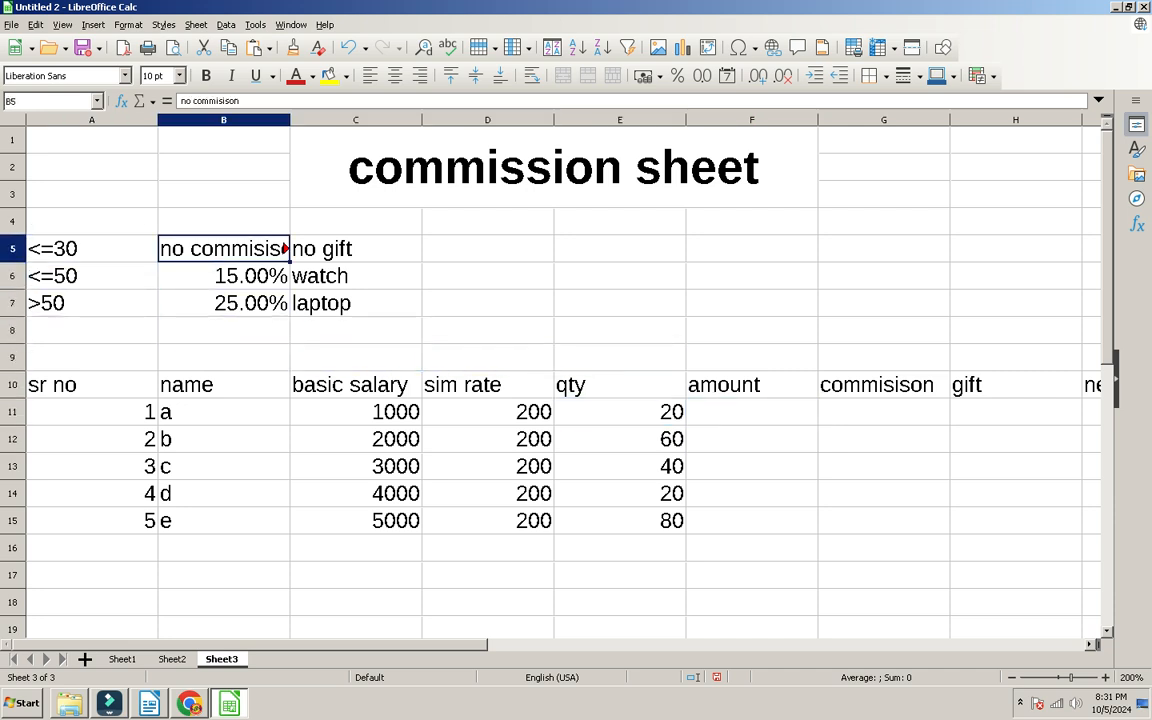
pyautogui.moveTo(290, 120); pyautogui.dragTo(318, 120)
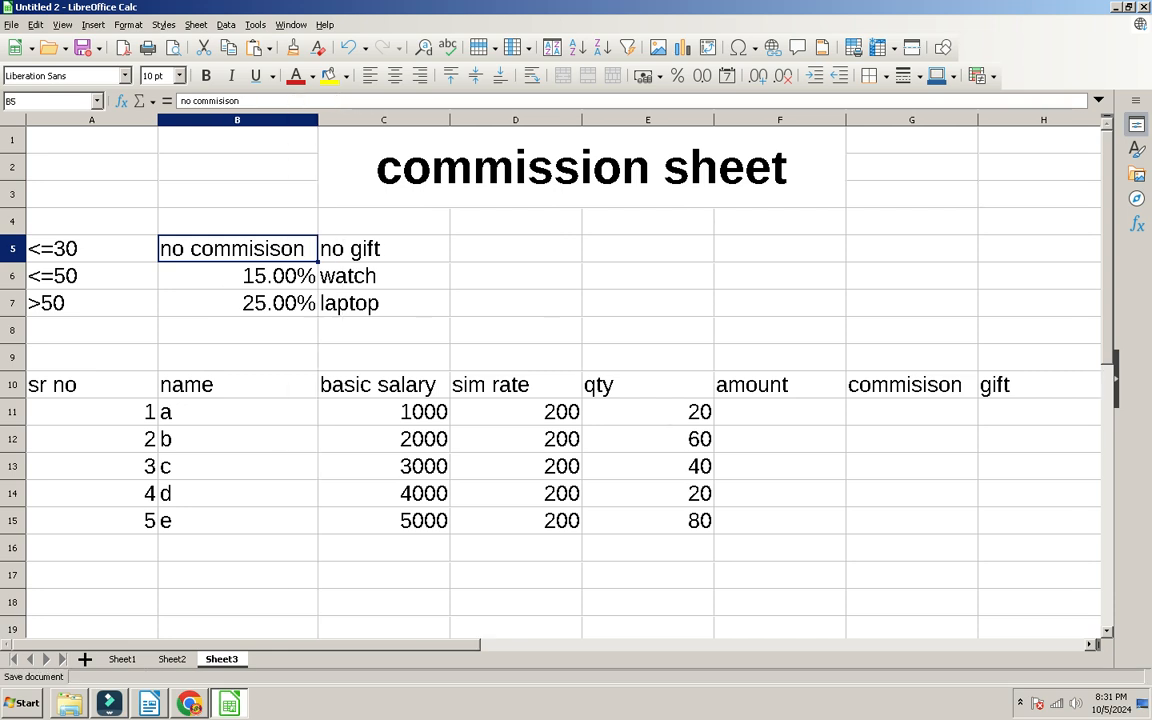
pyautogui.press('Right')
pyautogui.press('Down')
pyautogui.press('Left')
pyautogui.press('Left')
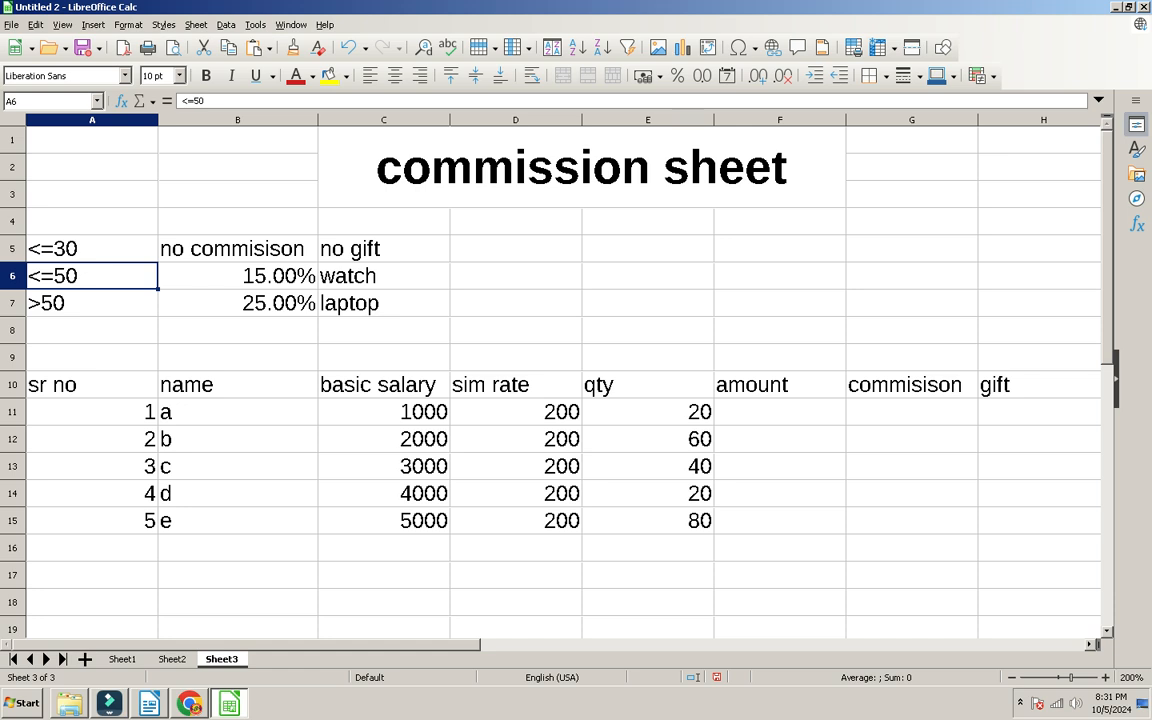
# Step: Review the <=50 and >50 criteria rows, their commission rates and gift entries
pyautogui.press('Right')
pyautogui.press('Right')
pyautogui.press('Down')
pyautogui.press('Up')
pyautogui.press('Up')
pyautogui.press('Down')
pyautogui.press('Down')
pyautogui.press('Left')
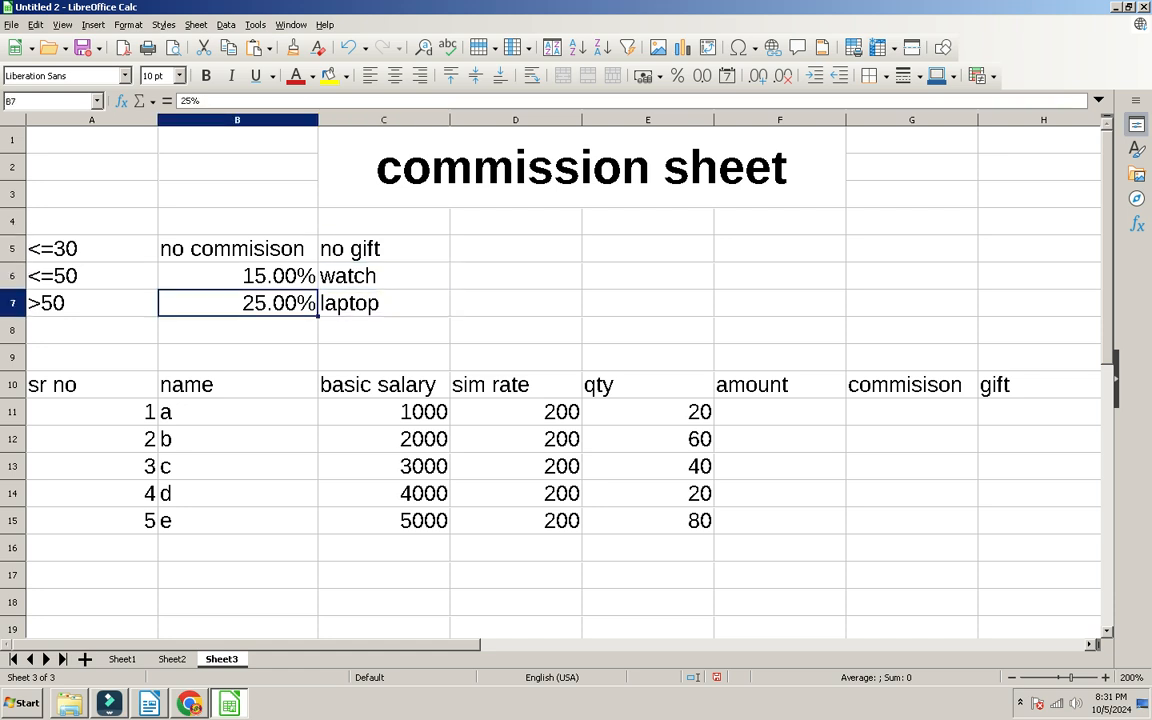
pyautogui.press('Left')
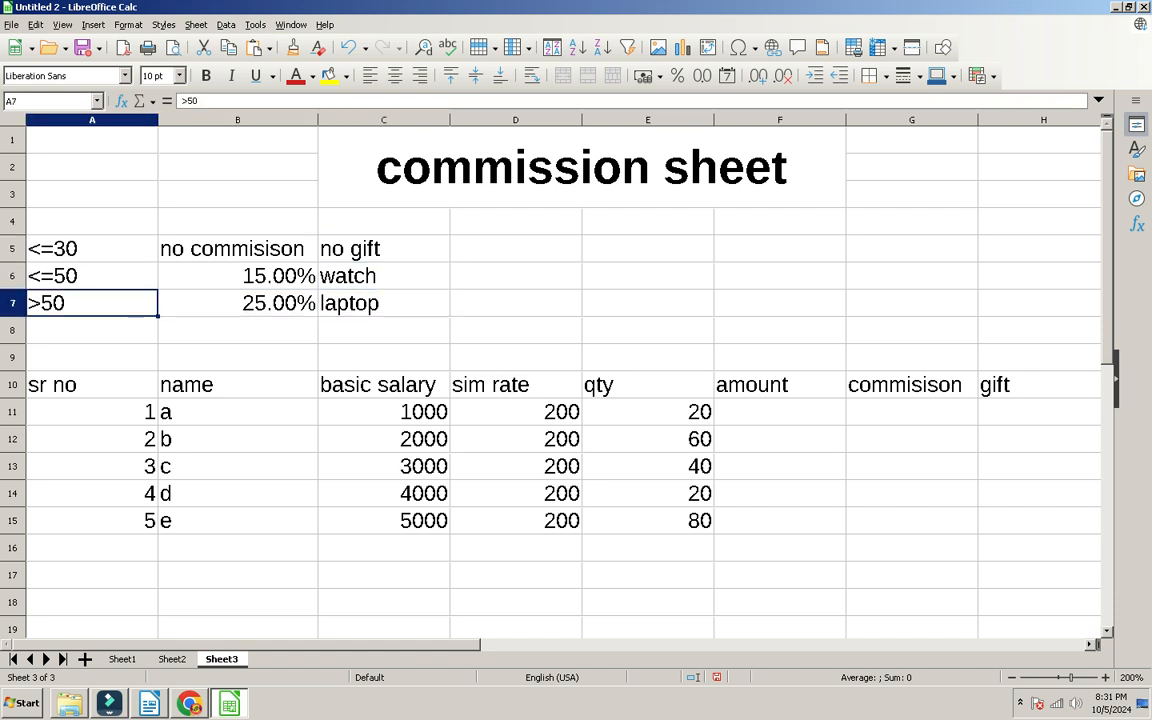
pyautogui.press('Right')
pyautogui.press('Right')
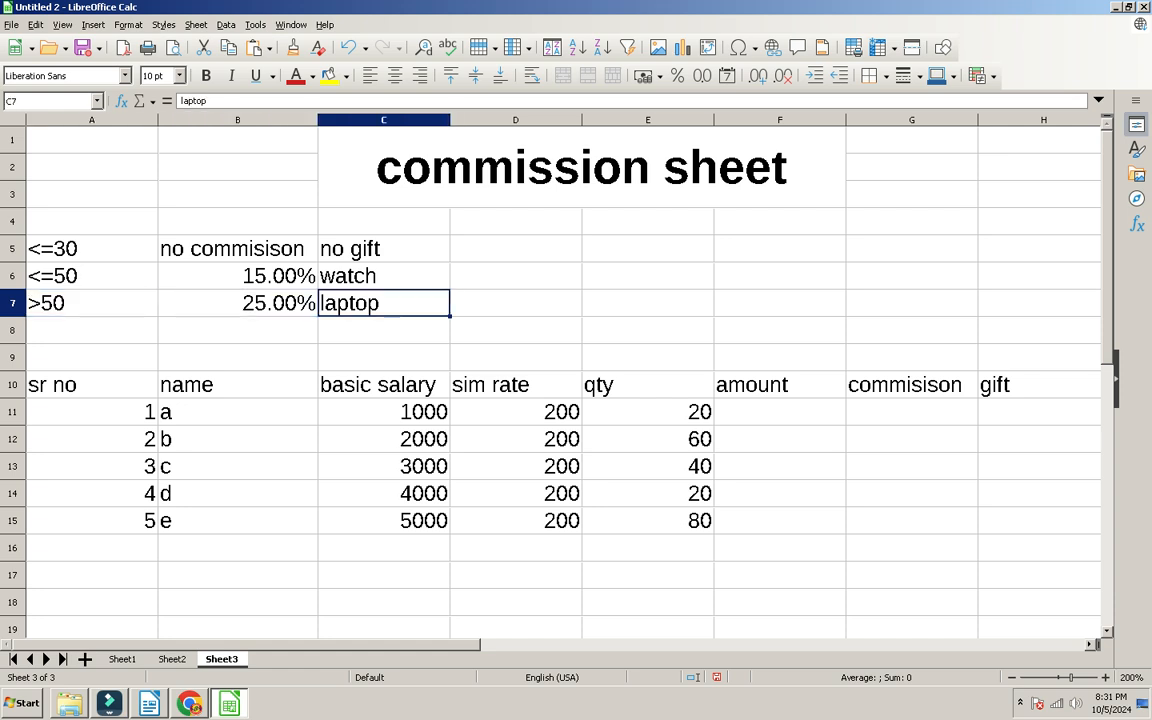
# Step: Start a =product( formula in the first amount cell, F11
pyautogui.press('Right')
pyautogui.press('Down')
pyautogui.press('Down')
pyautogui.press('Right')
pyautogui.press('Down')
pyautogui.press('Down')
pyautogui.press('Right')
pyautogui.write('=produc')
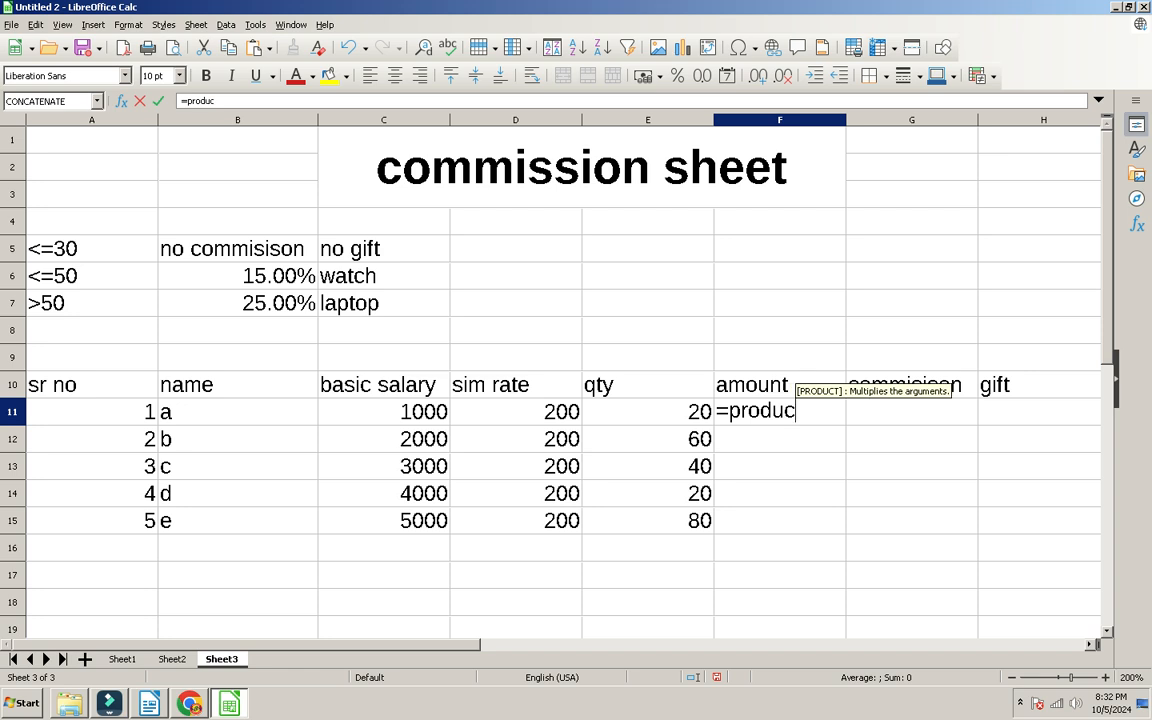
pyautogui.write('t(')
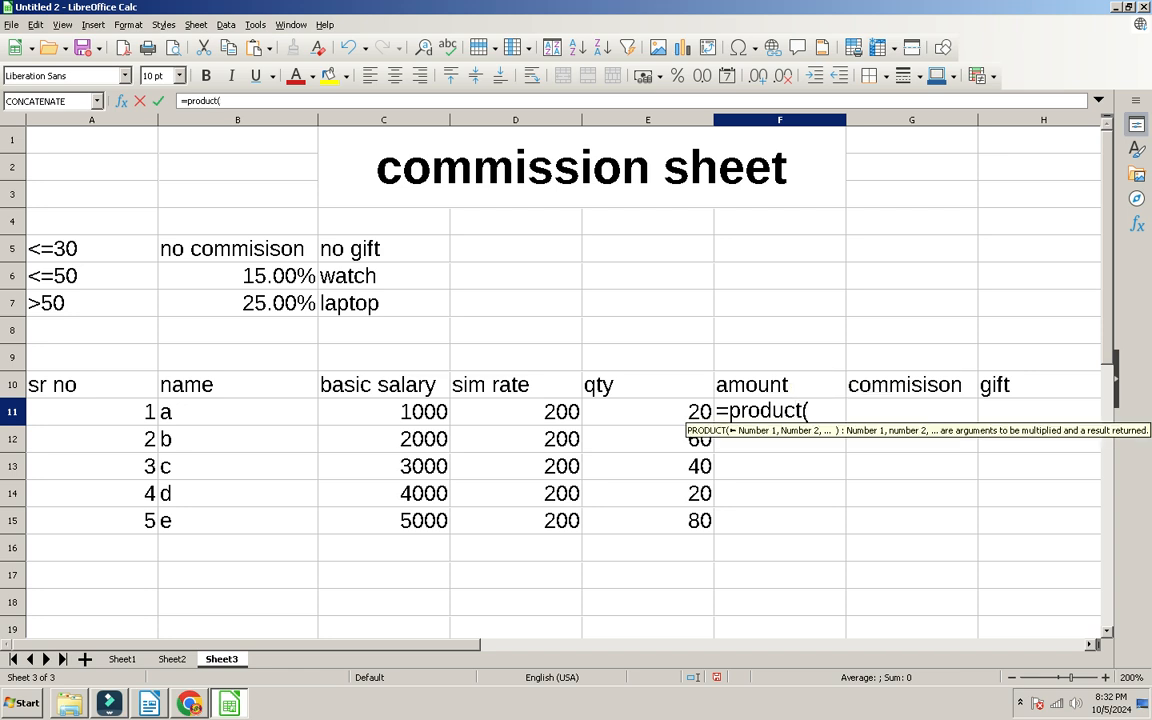
# Step: Complete F11 as =PRODUCT(D11:E11), multiplying sim rate by qty
pyautogui.press('Left')
pyautogui.press('Left')
pyautogui.hotkey('shift', 'Right')
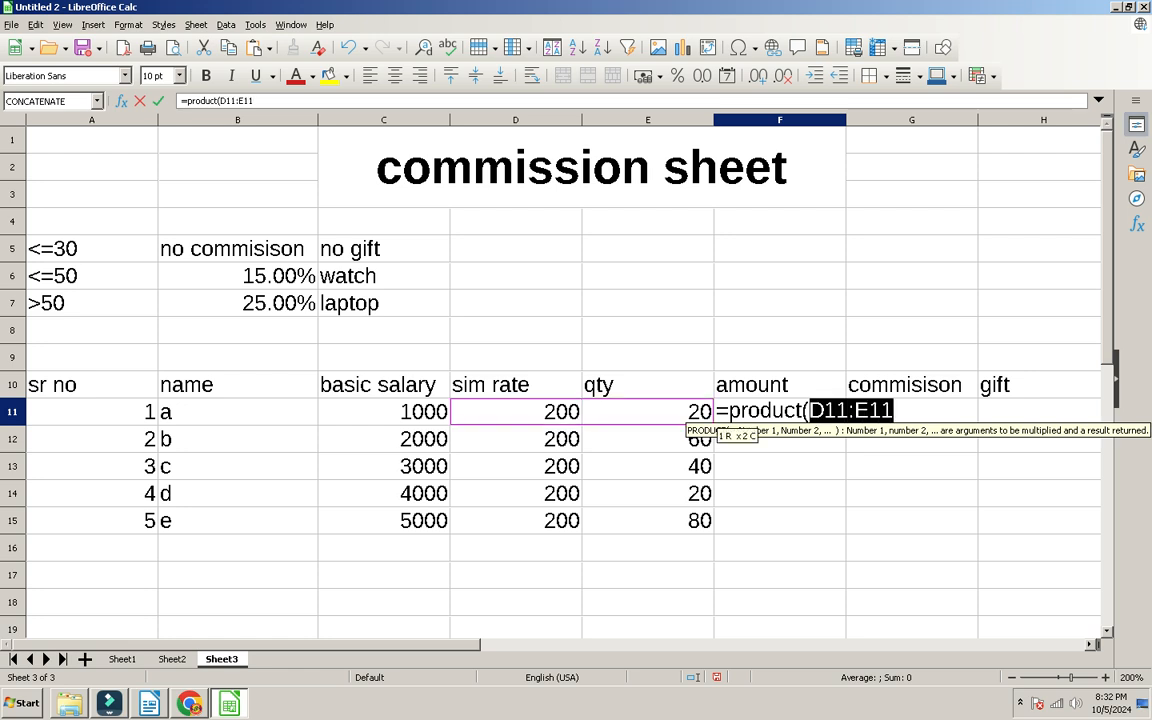
pyautogui.write(')')
pyautogui.press('Return')
# Step: Fill the PRODUCT formula down F11:F15 to get 4000, 12000, 8000, 4000, 16000
pyautogui.press('Up')
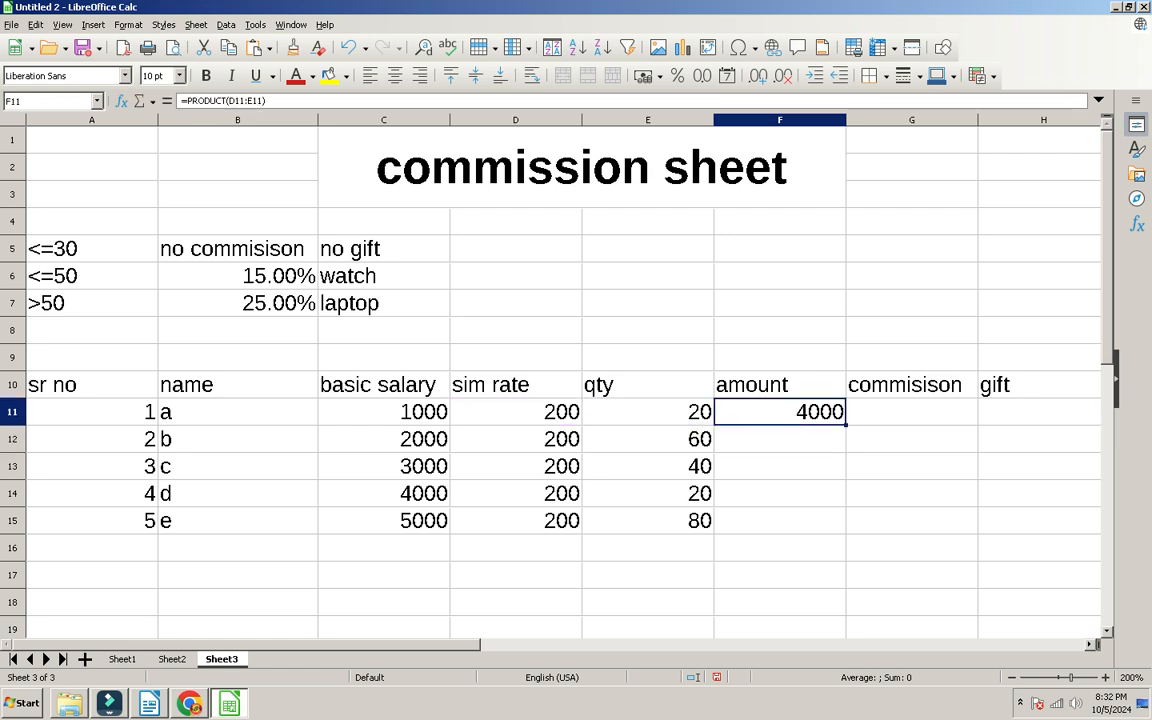
pyautogui.hotkey('shift', 'Down')
pyautogui.hotkey('shift', 'Down')
pyautogui.hotkey('shift', 'Down')
pyautogui.hotkey('shift', 'Down')
pyautogui.hotkey('ctrl', 'd')
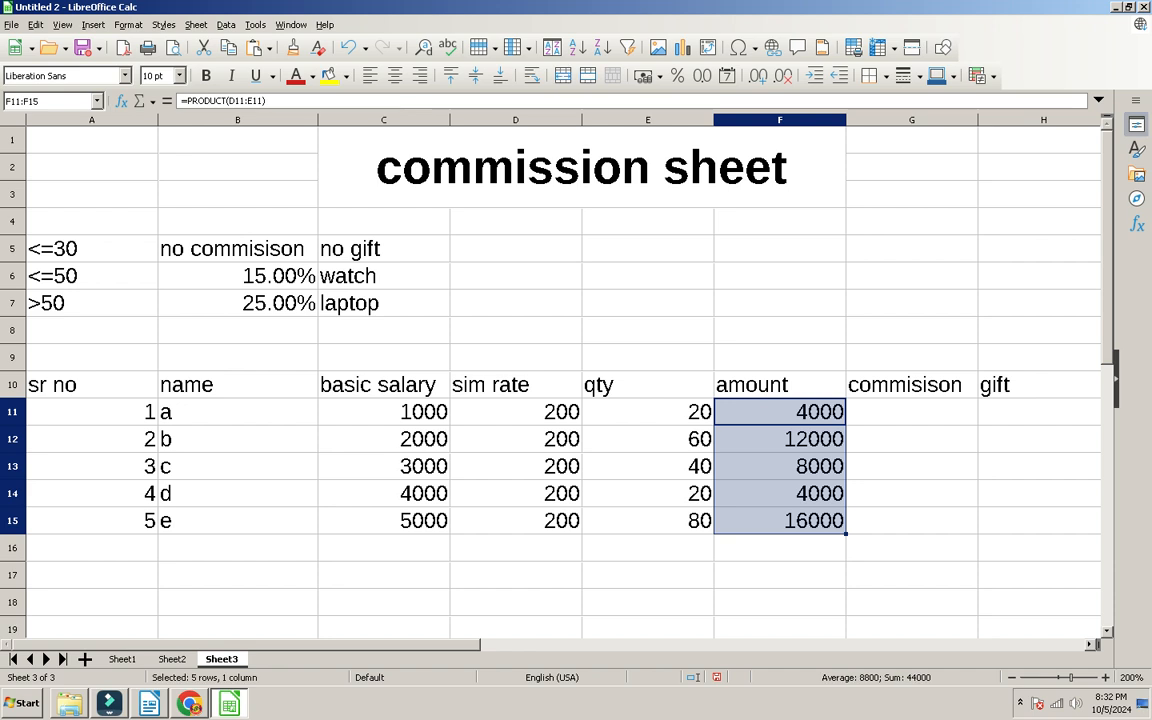
pyautogui.press('Right')
pyautogui.press('Right')
pyautogui.press('Left')
# Step: Type =if(E11<=30,"no commission in G11 so qty 30 or less gets no commission
pyautogui.write('=')
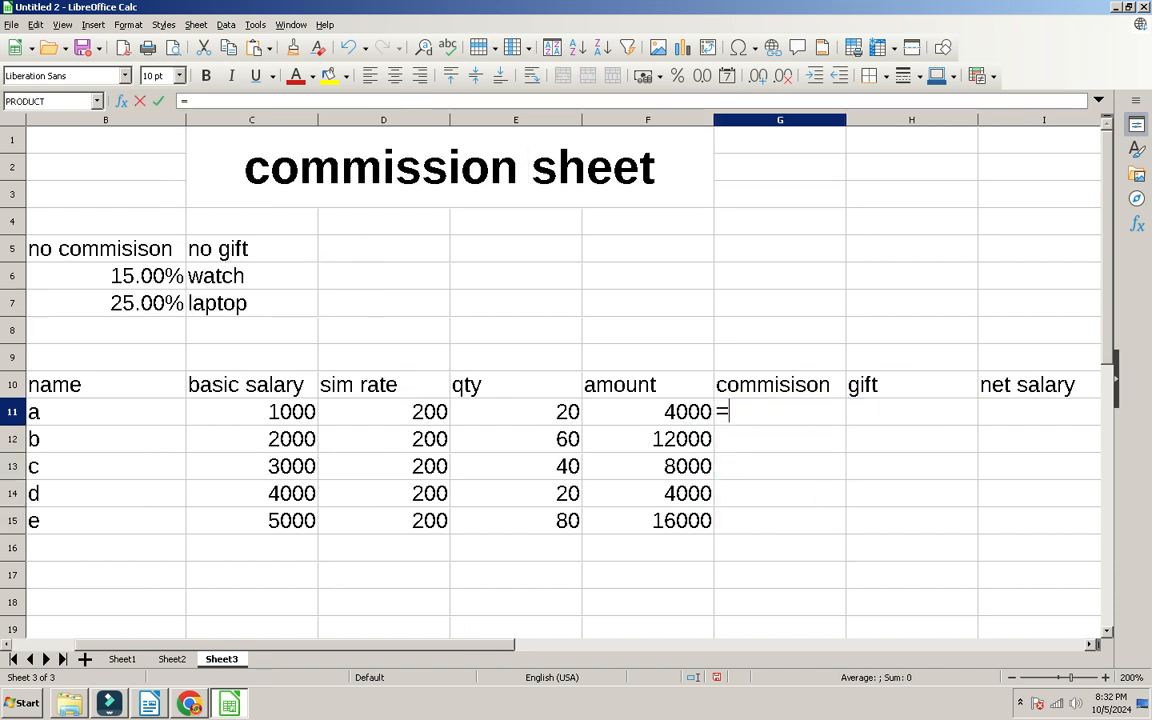
pyautogui.write('if(')
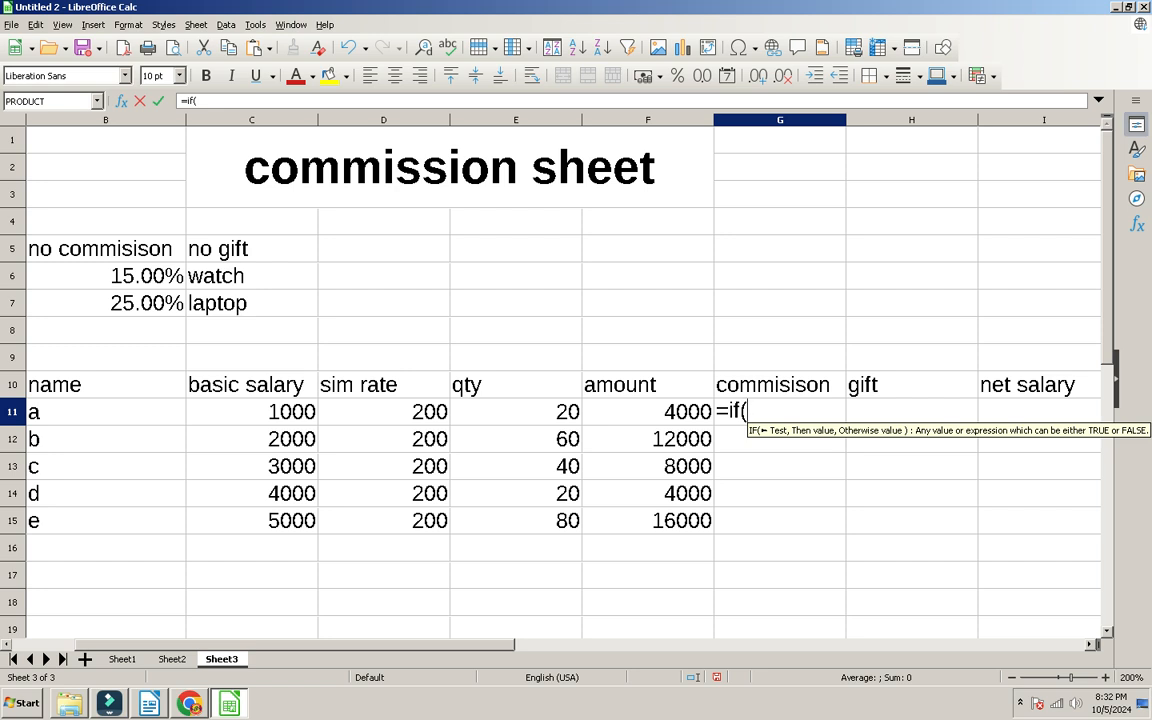
pyautogui.press('Left')
pyautogui.press('Left')
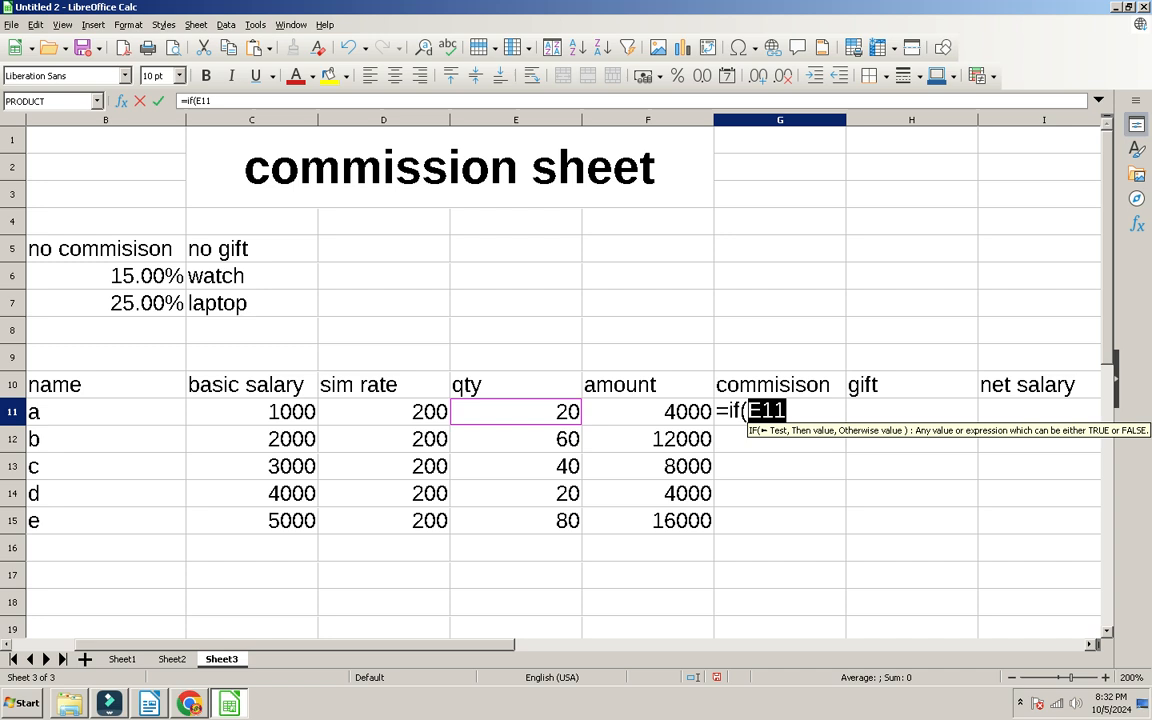
pyautogui.write('<=')
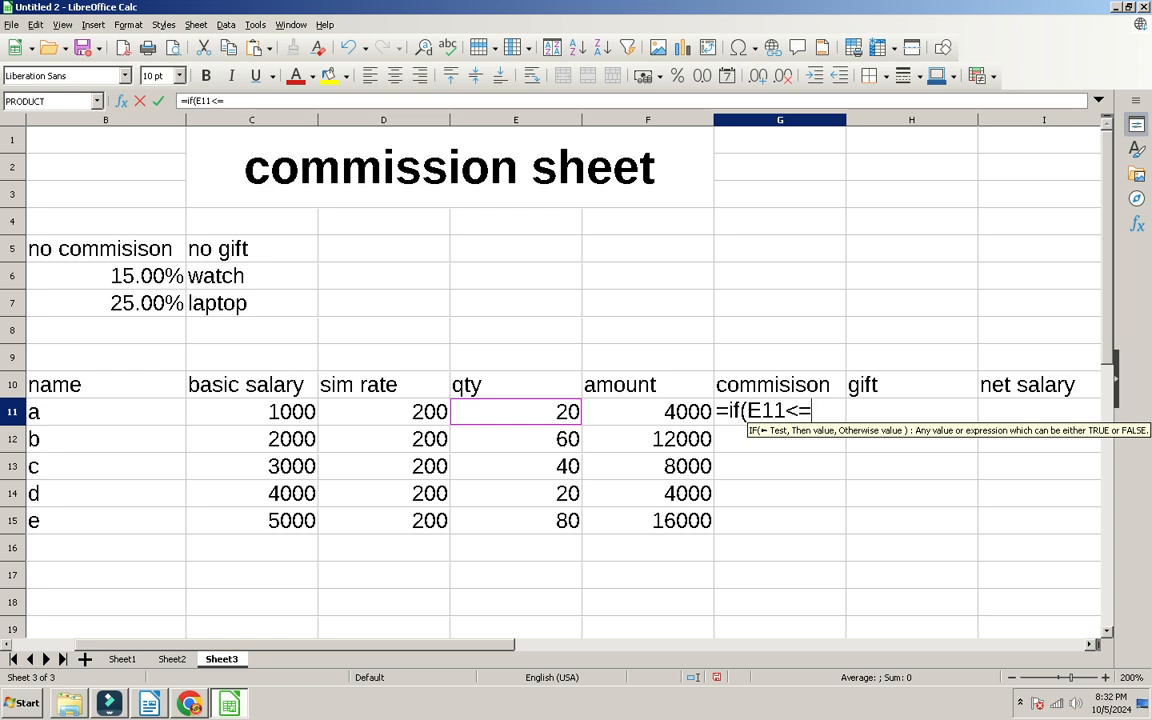
pyautogui.moveTo(140, 644); pyautogui.dragTo(110, 644)
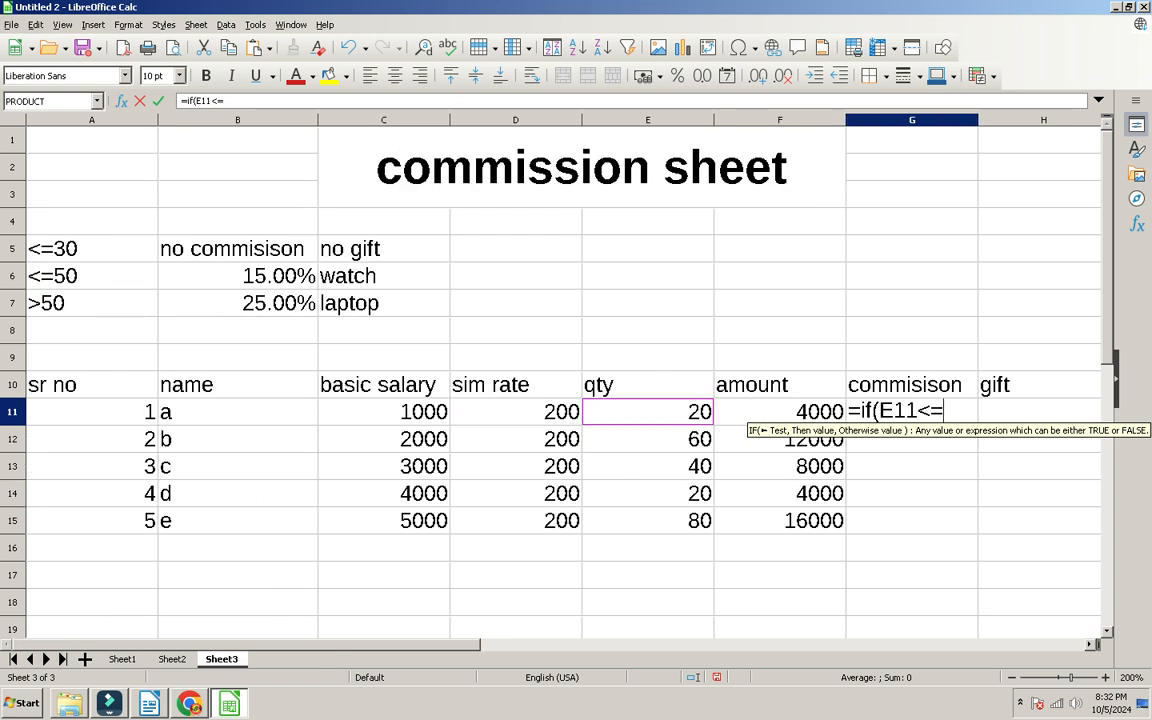
pyautogui.write('30,"')
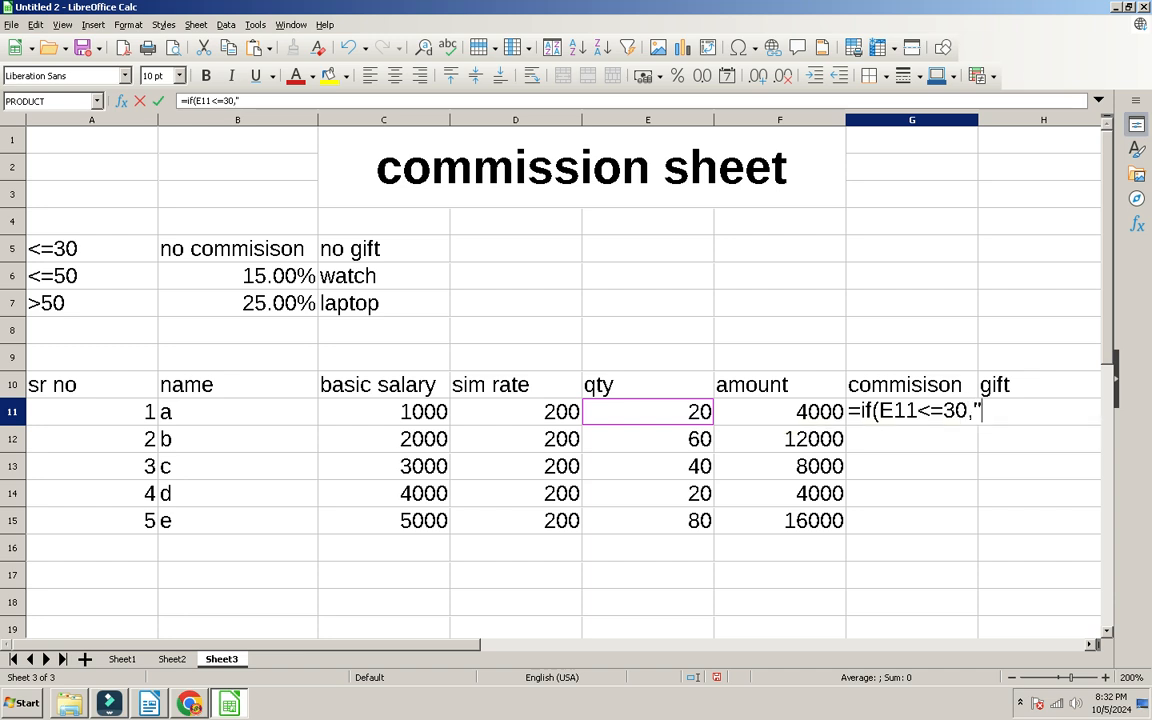
pyautogui.write('no commission",')
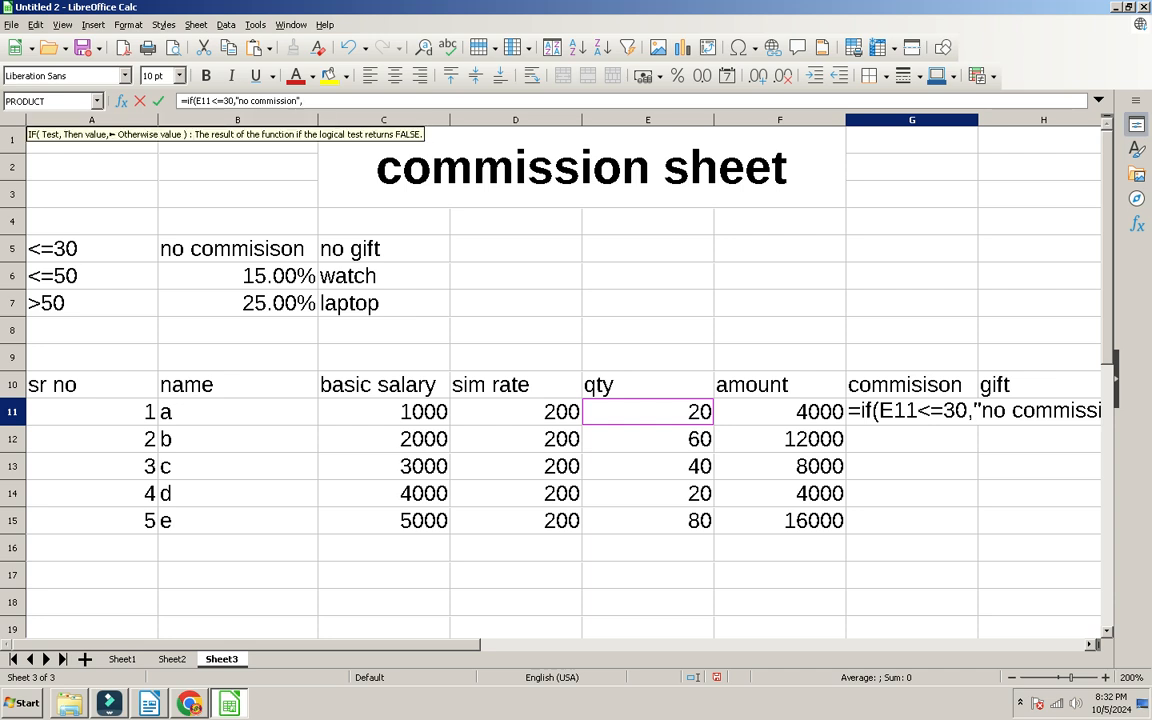
# Step: Finish G11 as =IF(E11<=30,"no commission",IF(E11<=50,F11*15%,F11*25%))
pyautogui.hscroll(2, 560, 380)
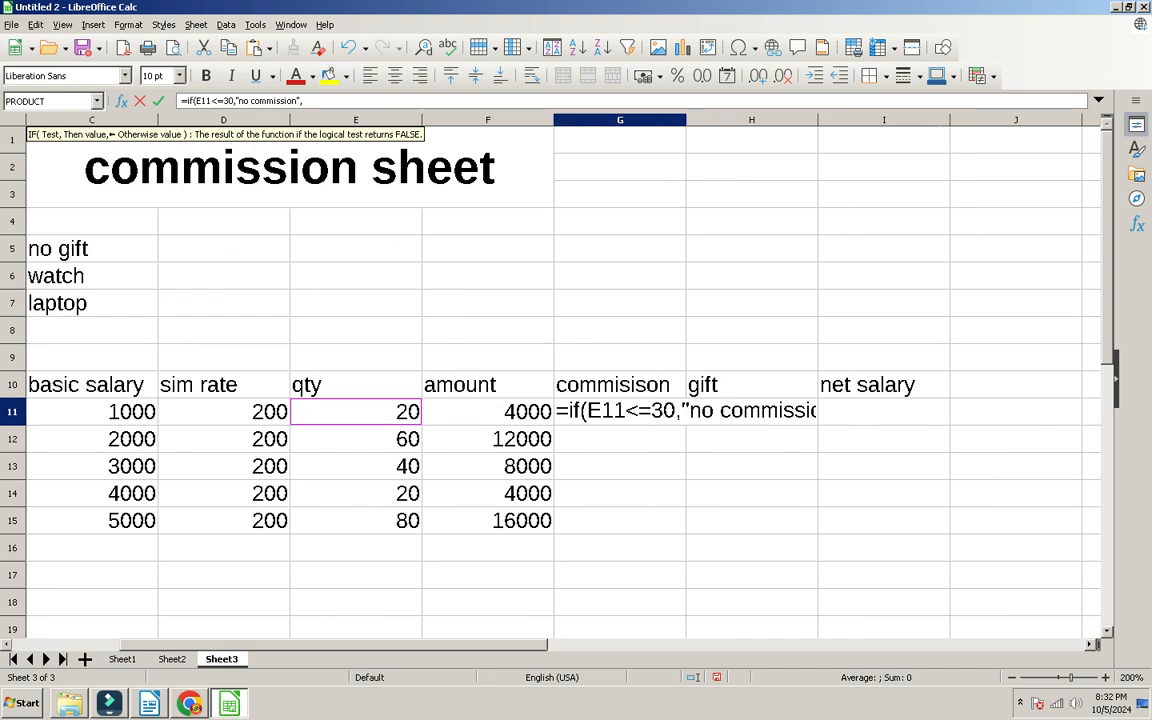
pyautogui.click(303, 101)
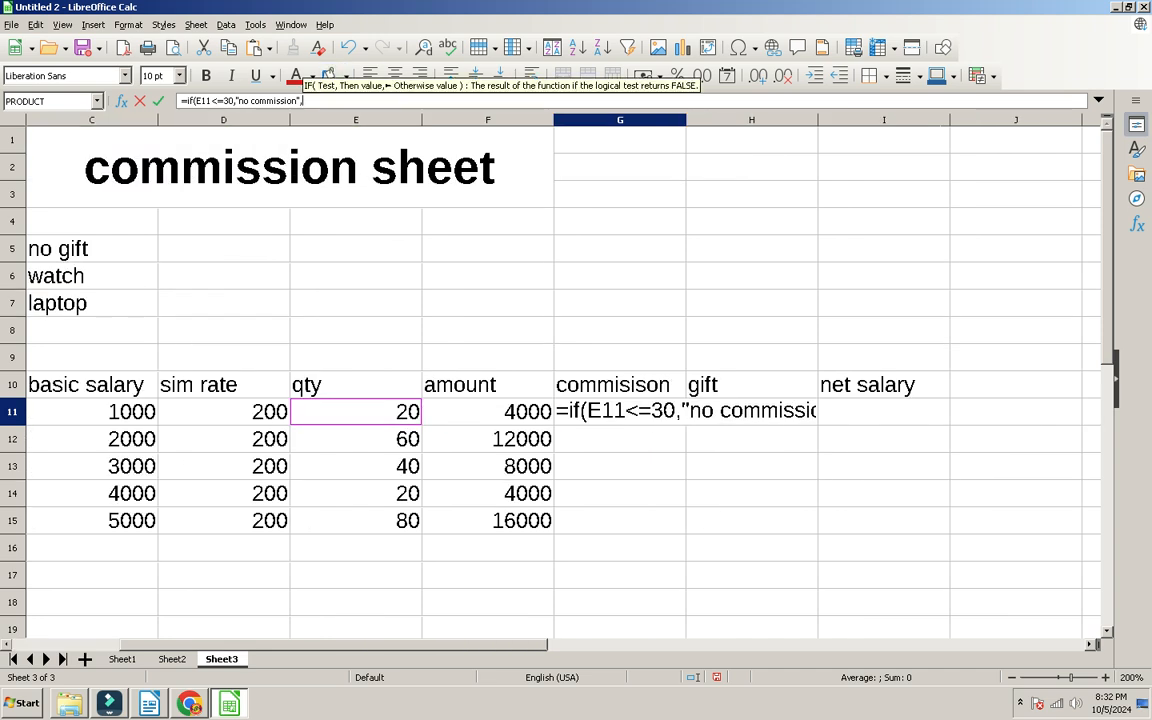
pyautogui.write('if(')
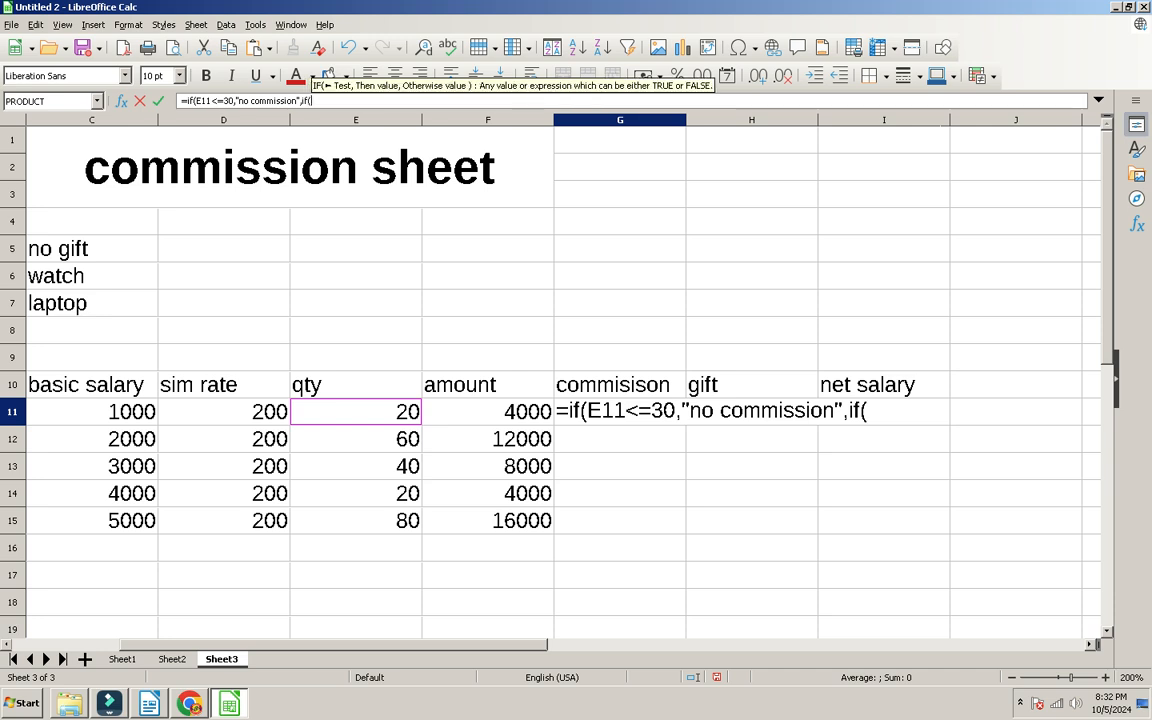
pyautogui.click(355, 411)
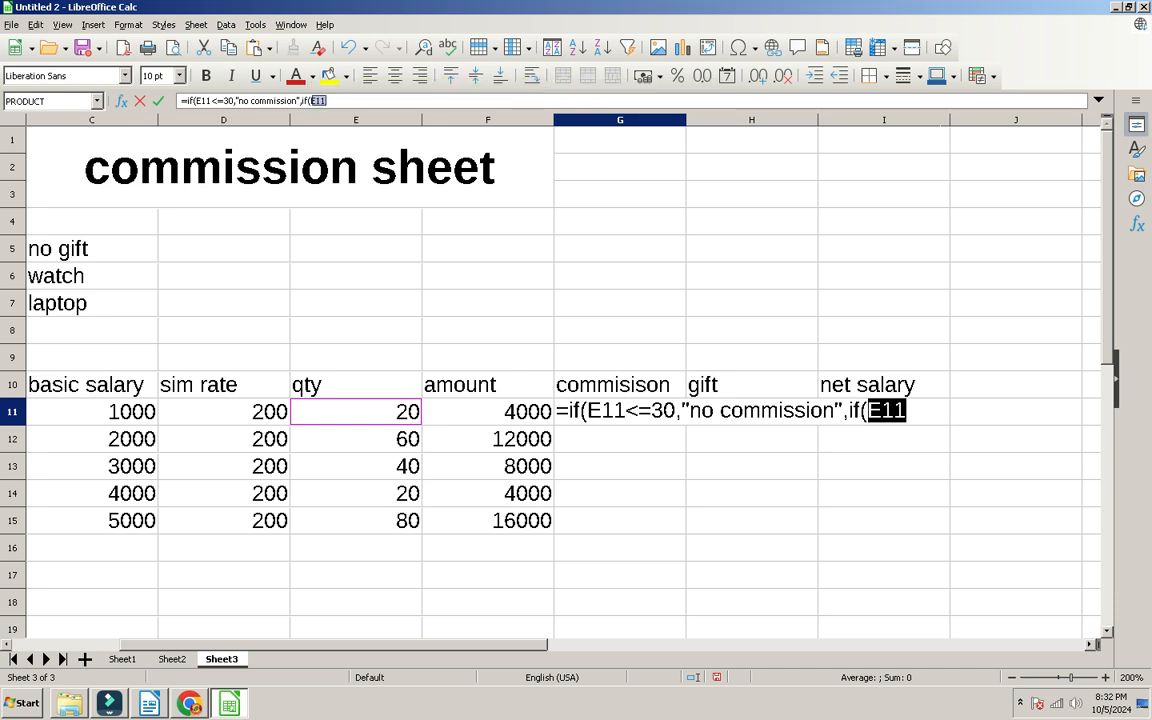
pyautogui.write('<=50')
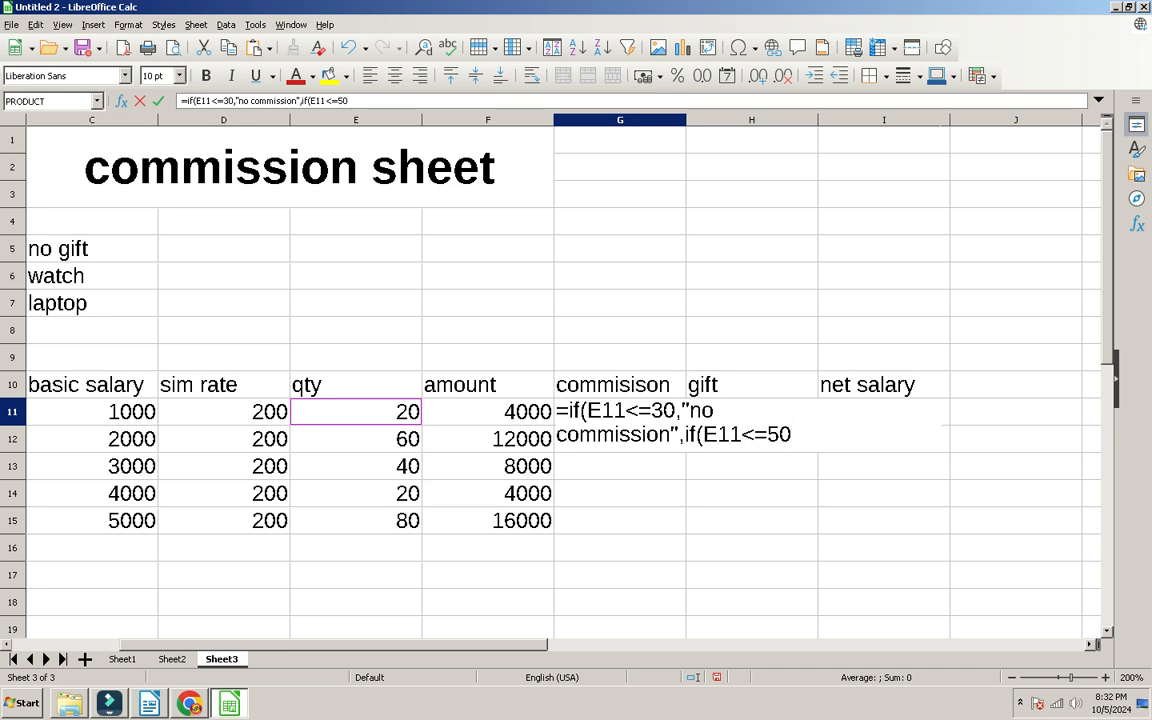
pyautogui.write(',')
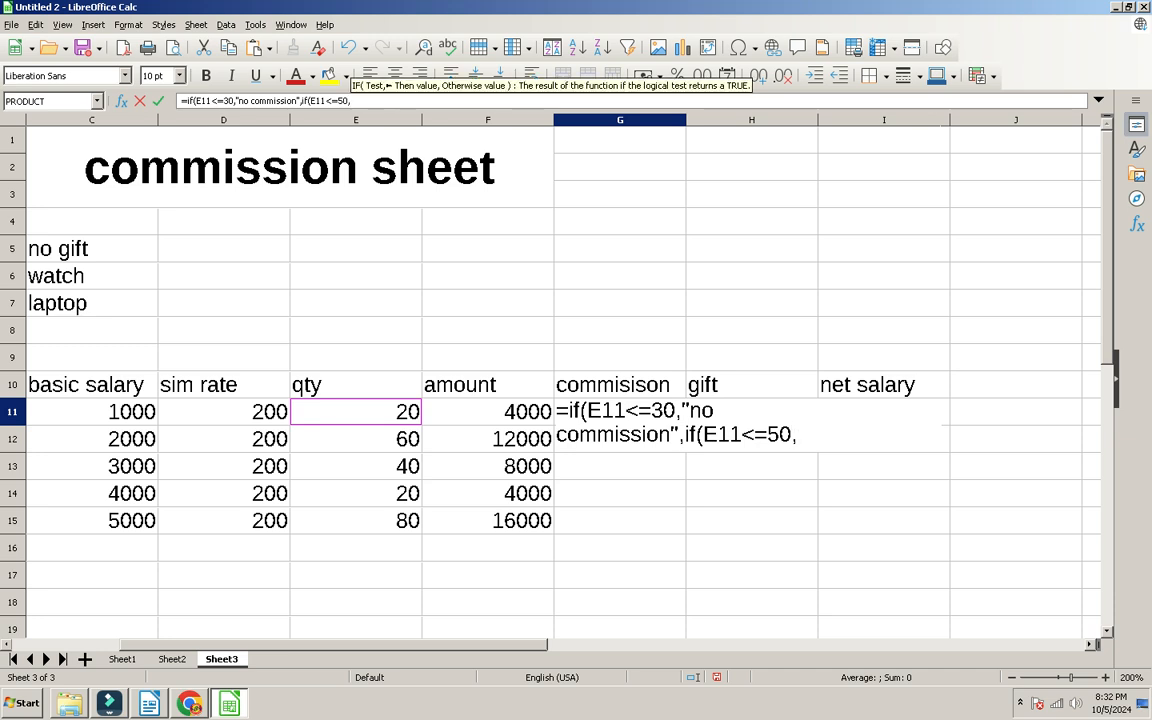
pyautogui.click(487, 411)
pyautogui.write('*15%,')
pyautogui.press('Left')
pyautogui.write('*')
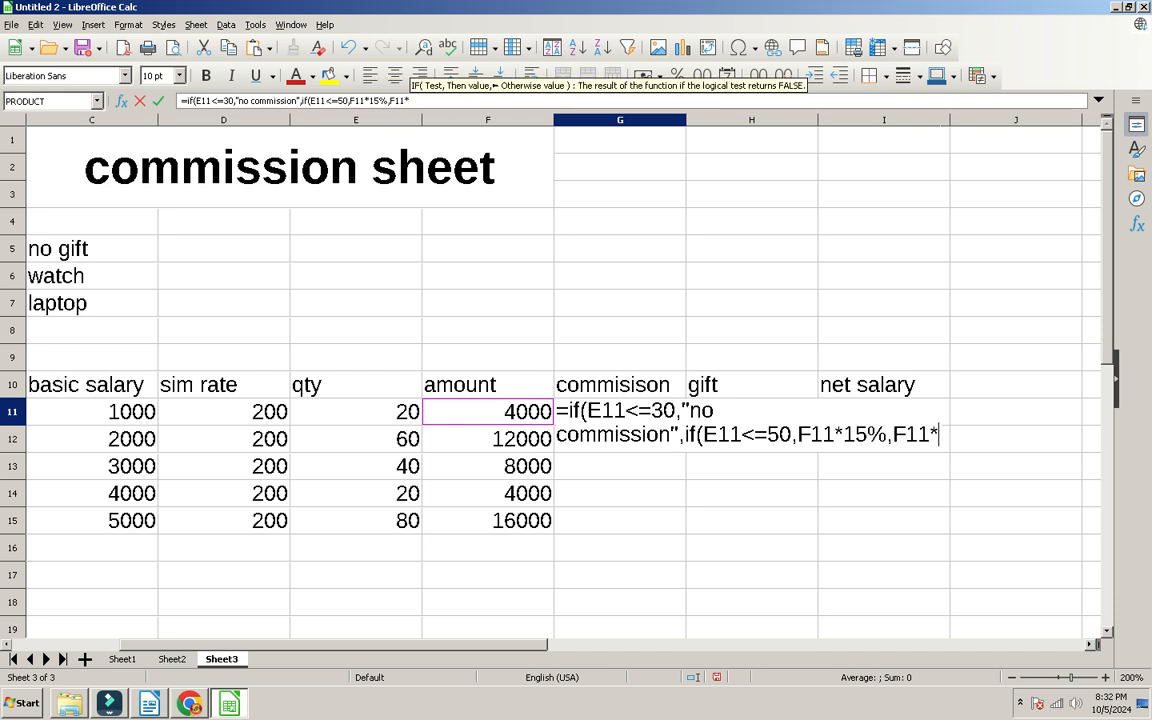
pyautogui.write('25%))')
pyautogui.press('Return')
# Step: Autofit column G, fill the commission formula down to G15, and check rows 12–14
pyautogui.click(620, 411)
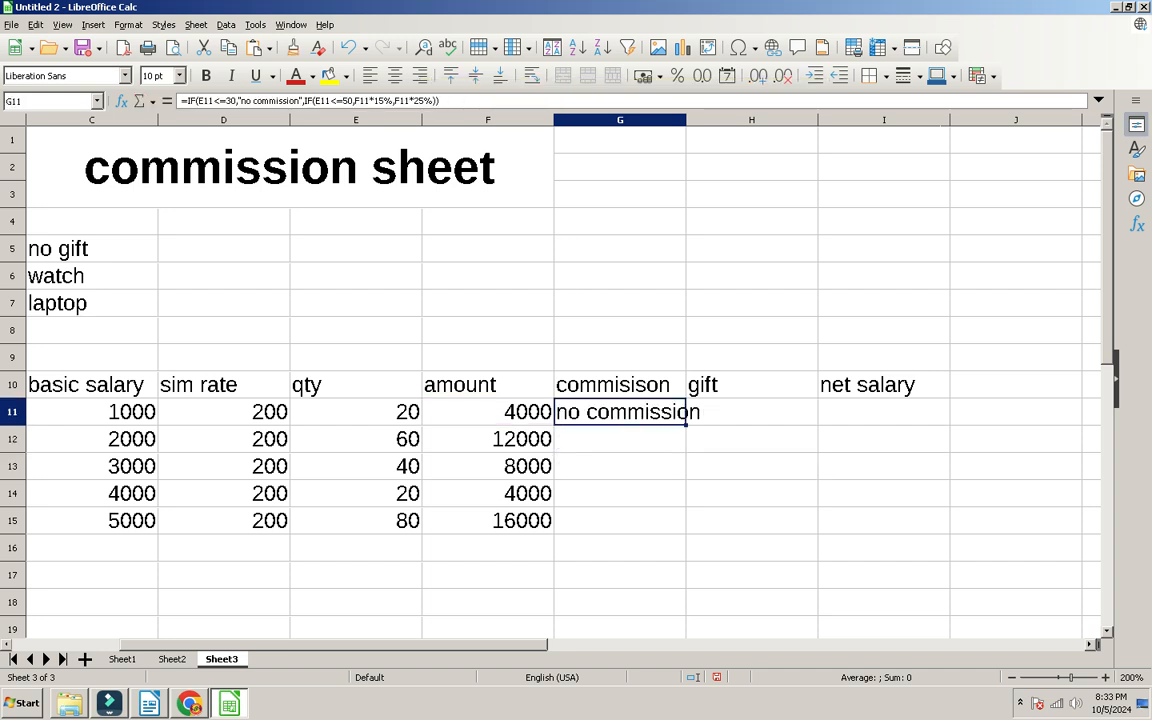
pyautogui.doubleClick(686, 120)
pyautogui.moveTo(715, 425); pyautogui.dragTo(714, 530)
pyautogui.click(634, 439)
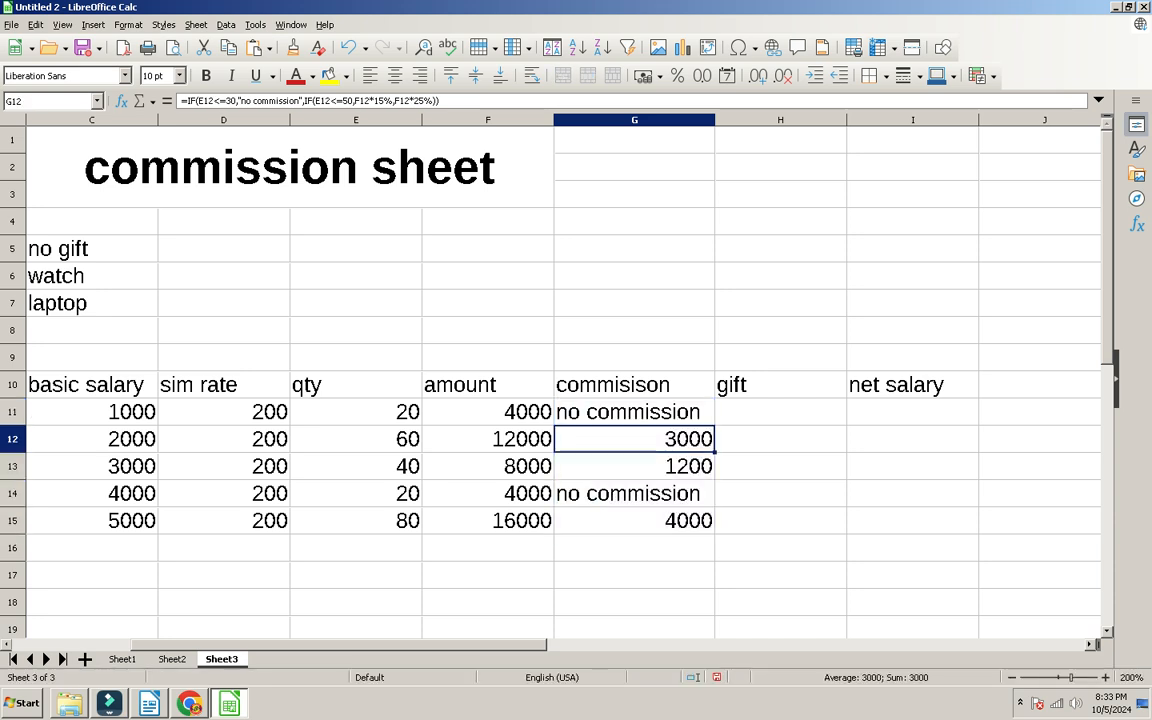
pyautogui.click(356, 439)
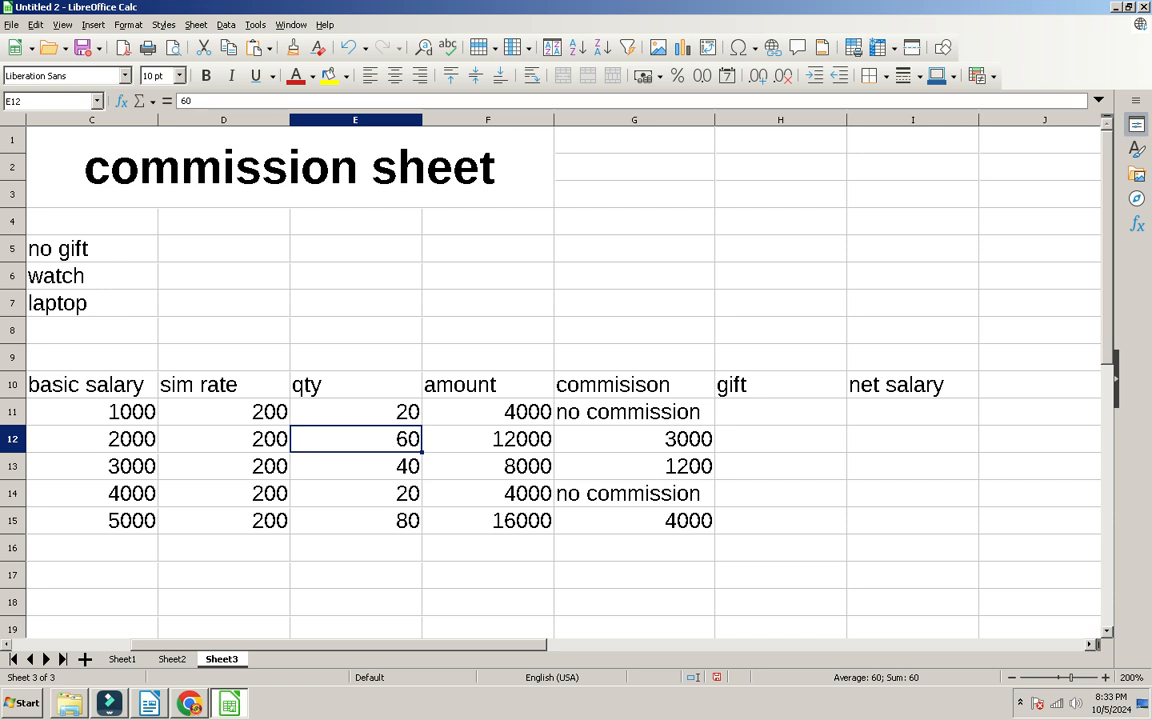
pyautogui.click(634, 466)
pyautogui.click(356, 466)
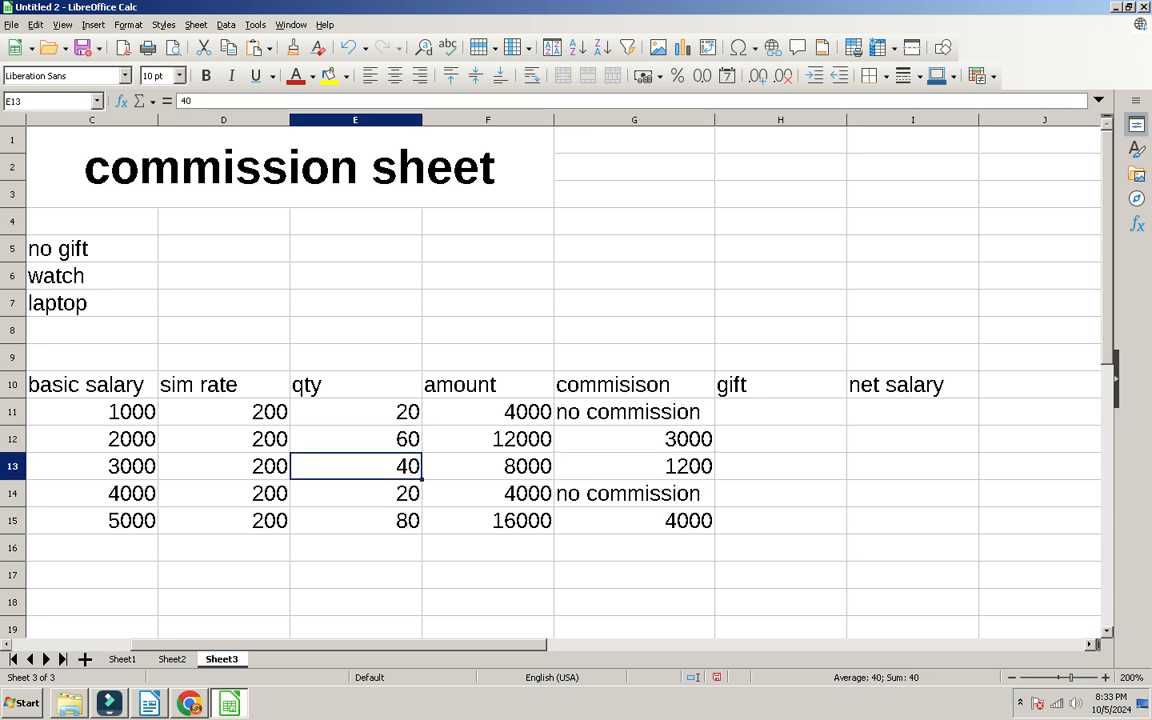
pyautogui.click(634, 493)
# Step: Change the qty in E14 to 31 so its commission becomes 930
pyautogui.click(356, 493)
pyautogui.write('30')
pyautogui.press('Return')
pyautogui.click(356, 493)
pyautogui.write('31')
pyautogui.press('Return')
pyautogui.click(356, 493)
pyautogui.click(488, 493)
pyautogui.click(780, 520)
pyautogui.click(634, 520)
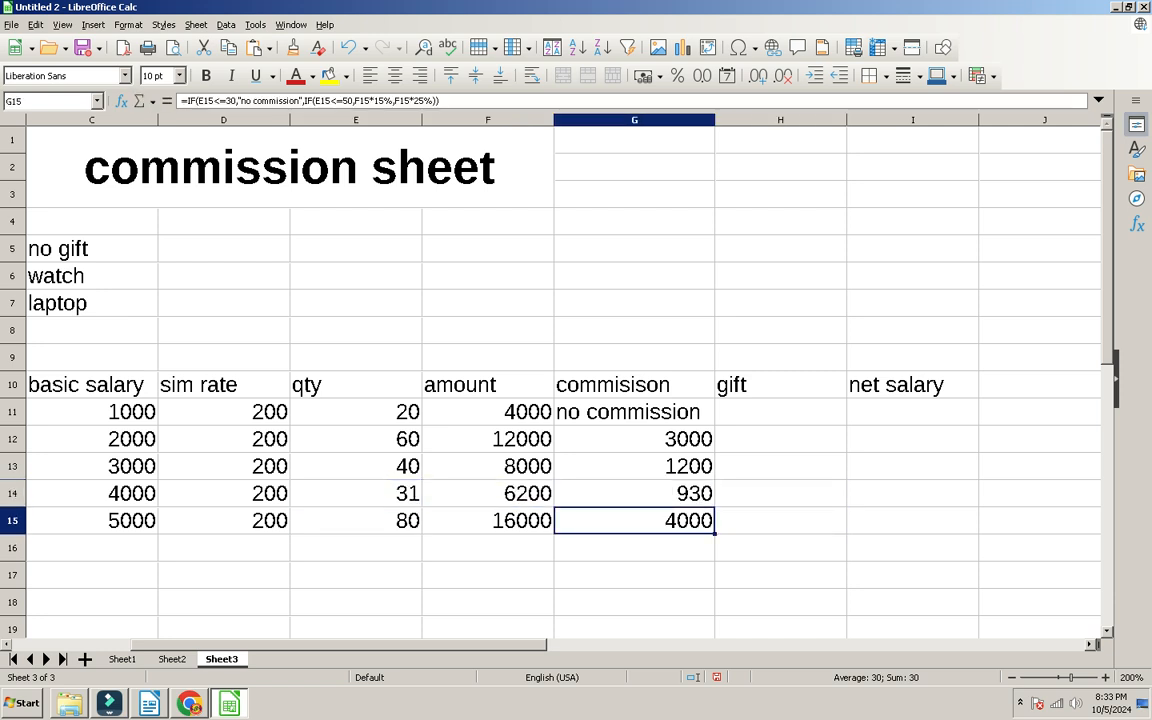
pyautogui.click(912, 493)
pyautogui.click(780, 411)
# Step: Enter =IF(E11<=30,"no gift",IF(E11<=50,"watch","laptop")) in H11
pyautogui.write('=if(')
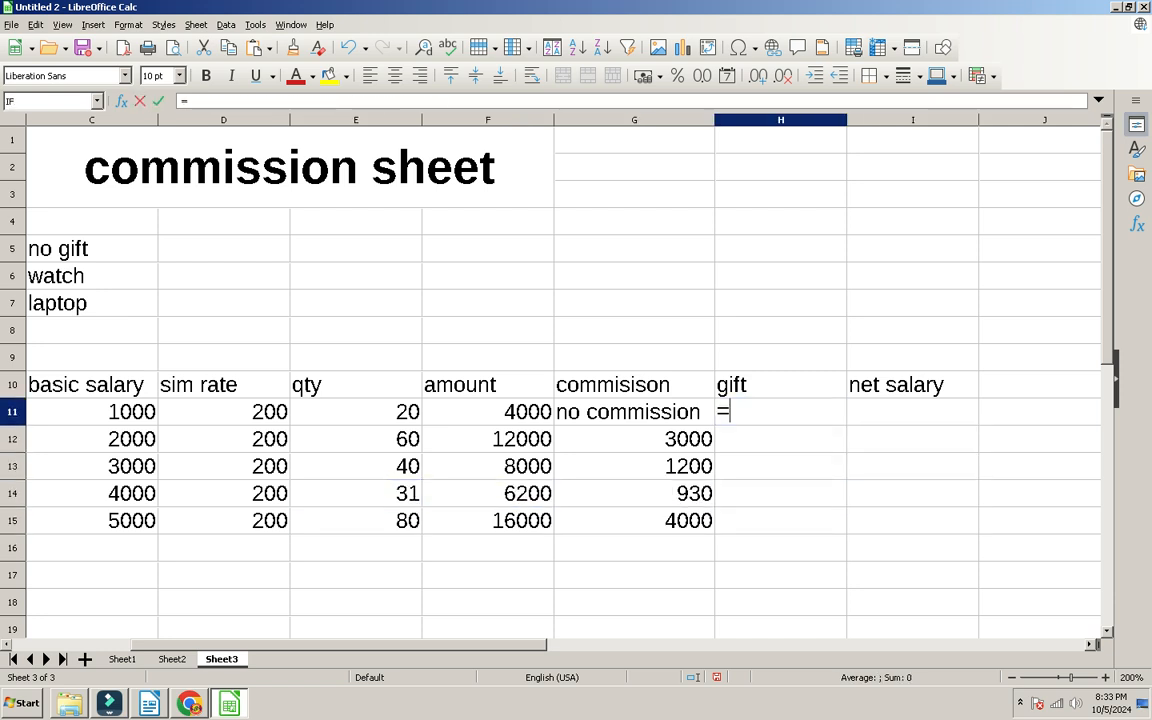
pyautogui.press('Left')
pyautogui.press('Left')
pyautogui.press('Left')
pyautogui.press('Left')
pyautogui.press('Right')
pyautogui.write('<=3')
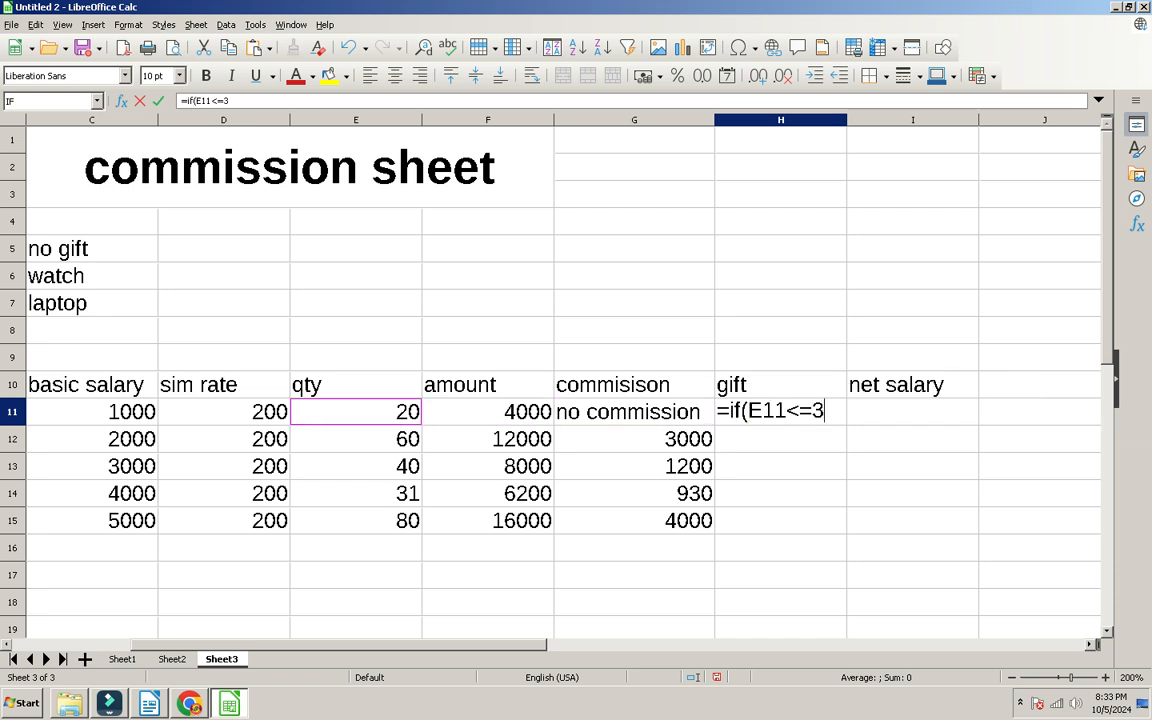
pyautogui.write('0,"no gi')
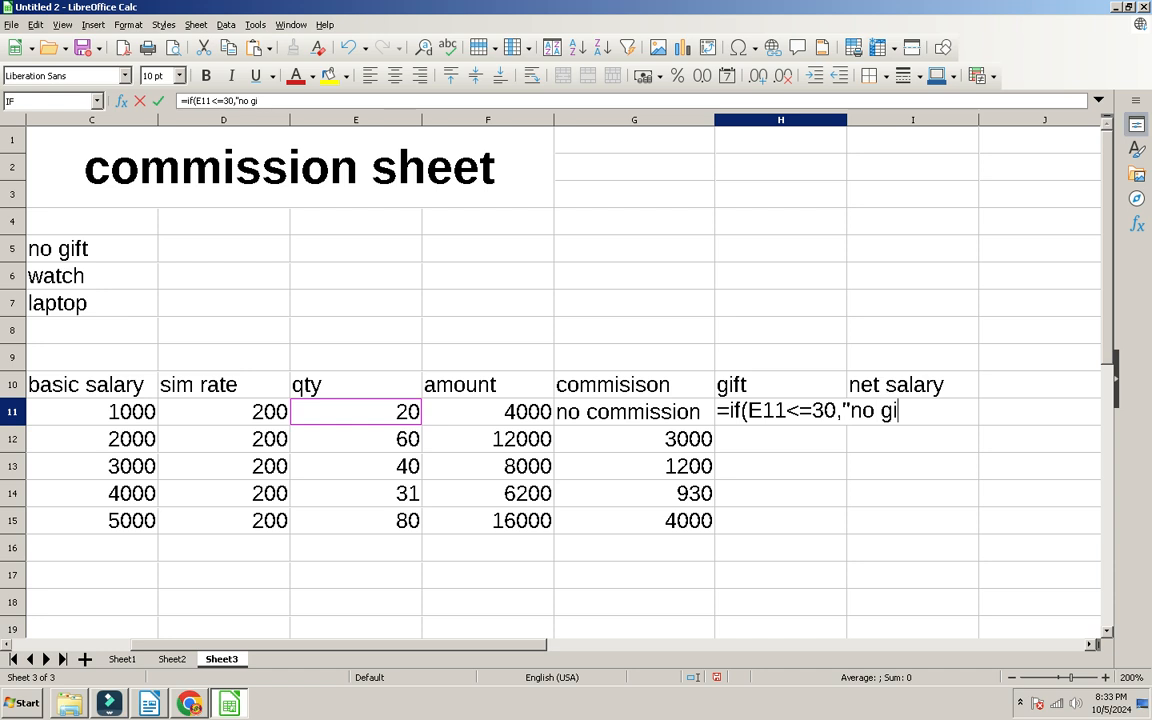
pyautogui.write('ft",if(')
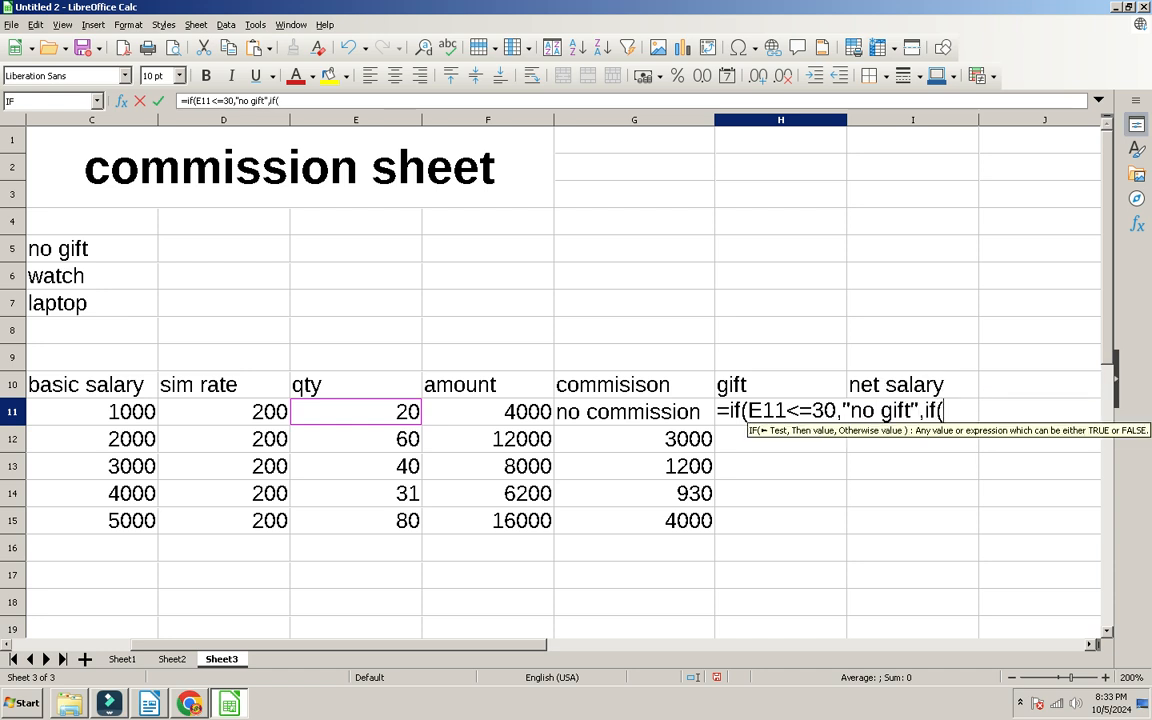
pyautogui.press('Left')
pyautogui.press('Left')
pyautogui.press('Left')
pyautogui.press('Left')
pyautogui.press('Right')
pyautogui.write('<=50,"')
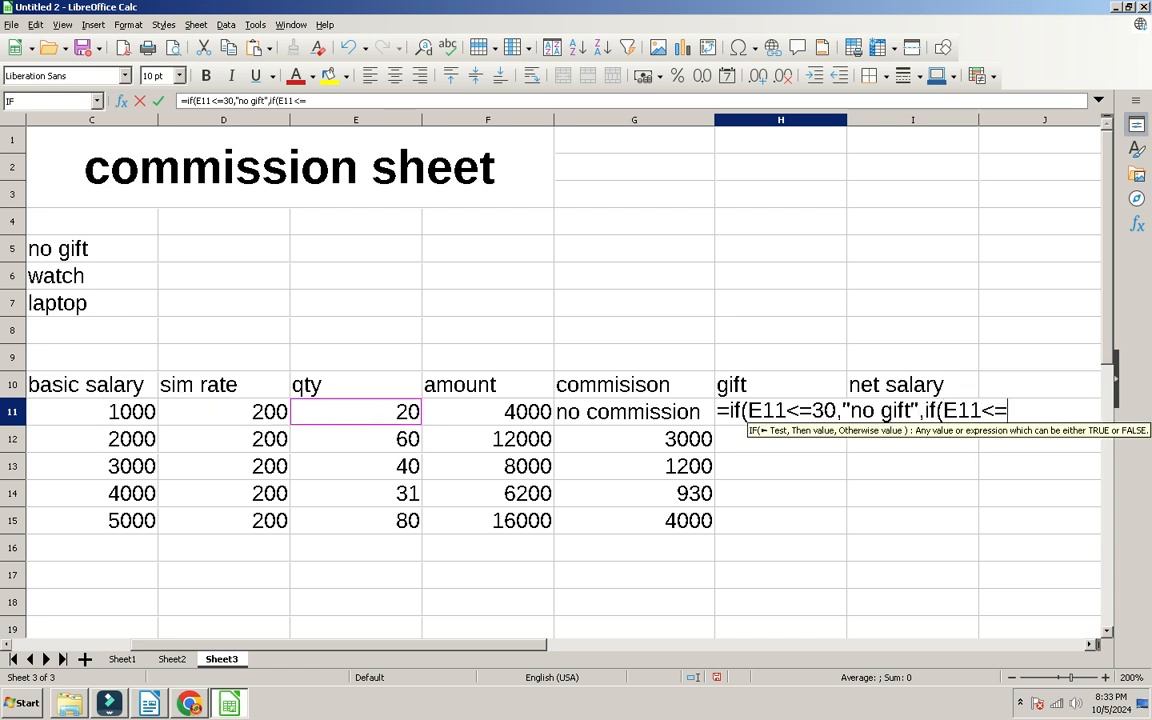
pyautogui.write('watc')
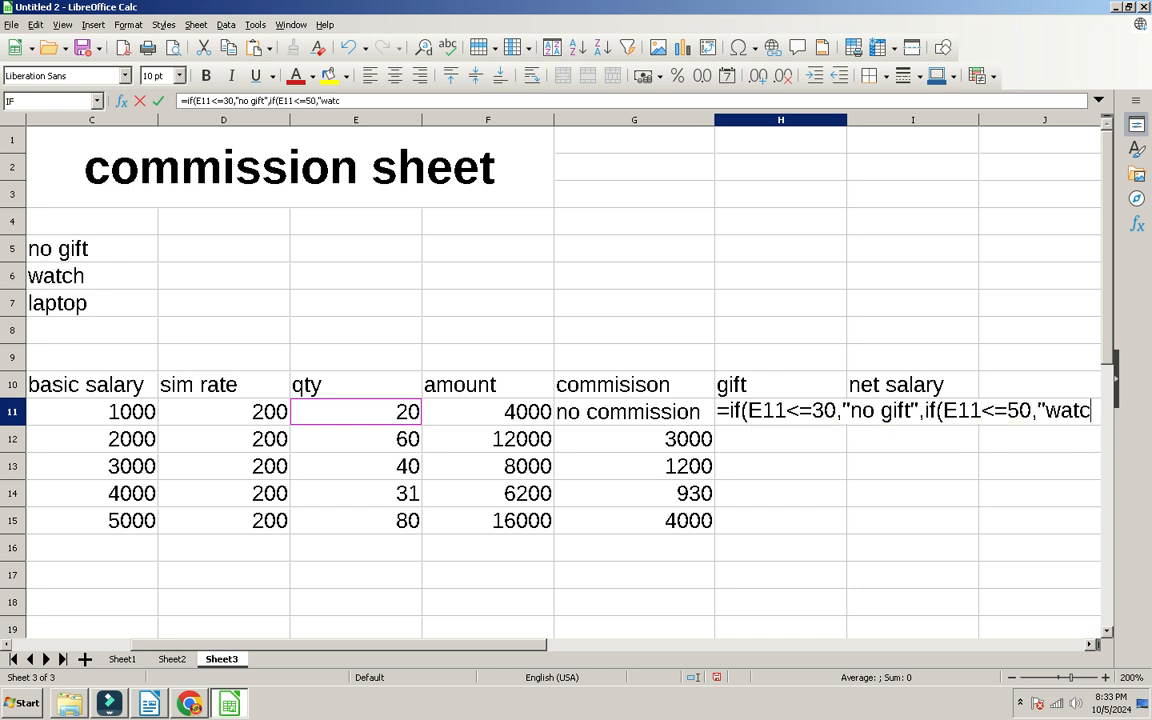
pyautogui.write('h","l')
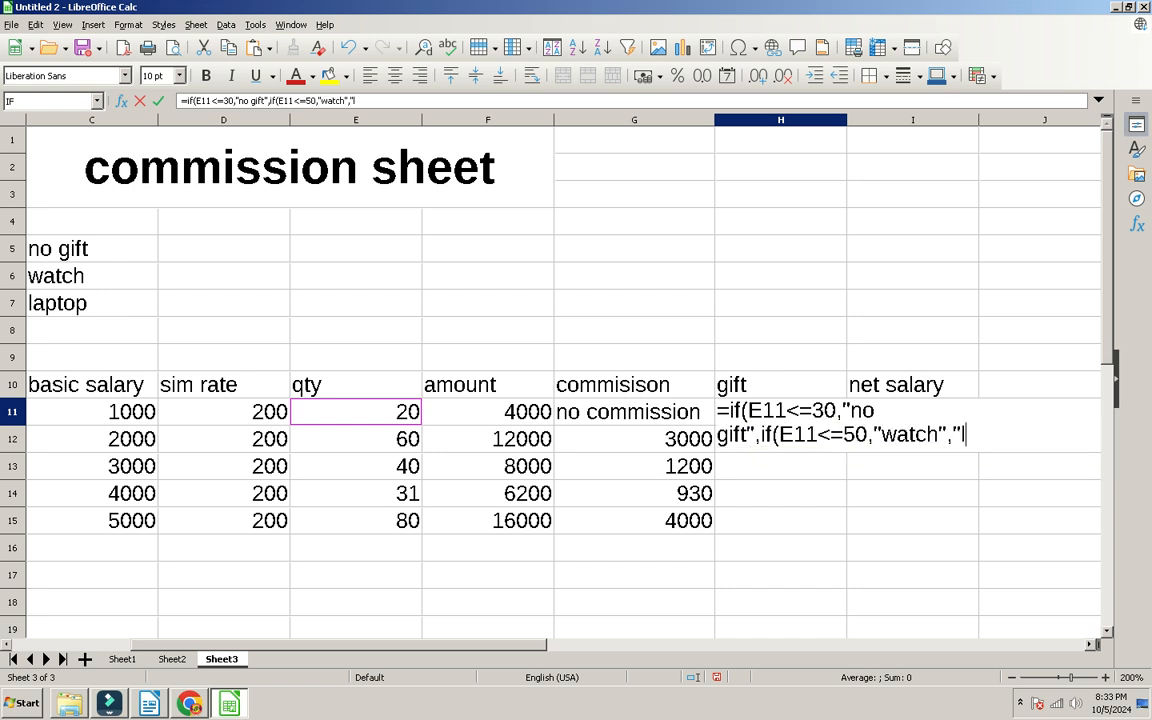
pyautogui.write('aptop"))')
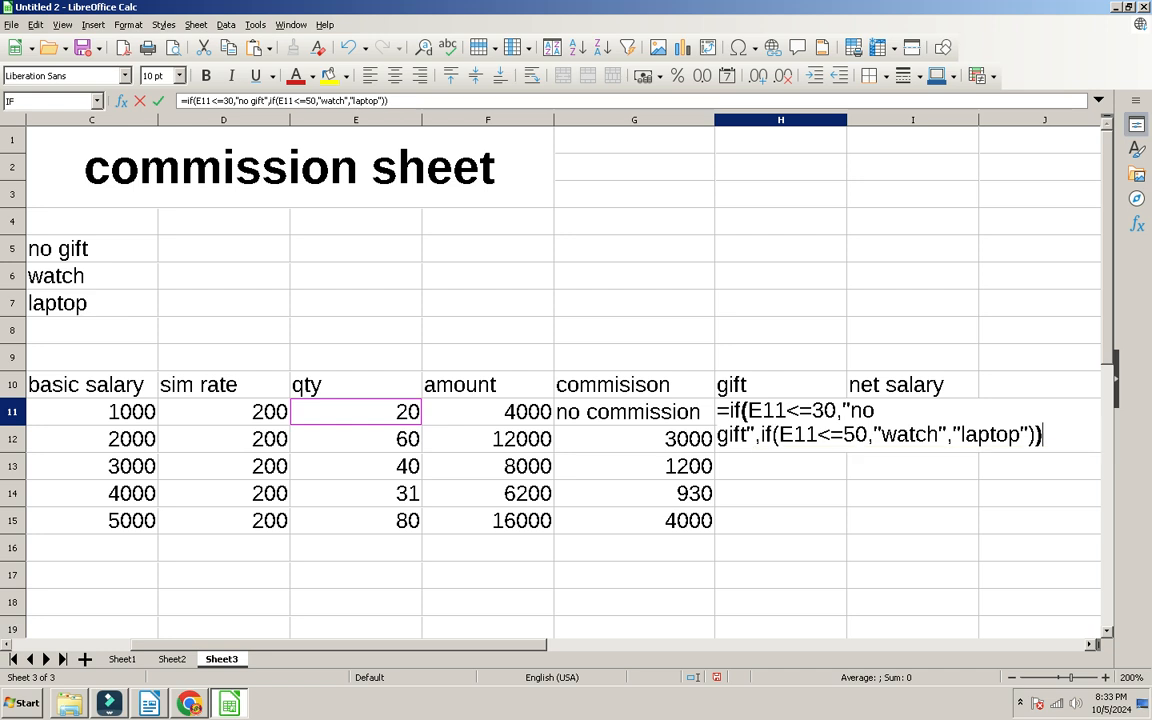
pyautogui.press('Return')
# Step: Fill the gift formula down H11:H15 with Ctrl+D and review the row 11 results
pyautogui.click(780, 411)
pyautogui.moveTo(780, 411); pyautogui.dragTo(780, 520)
pyautogui.click(780, 438)
pyautogui.keyDown('shift'); pyautogui.click(780, 411); pyautogui.keyUp('shift')
pyautogui.keyDown('shift'); pyautogui.click(780, 520); pyautogui.keyUp('shift')
pyautogui.hotkey('ctrl', 'd')
pyautogui.click(780, 438)
pyautogui.click(780, 411)
pyautogui.click(488, 411)
pyautogui.click(634, 411)
pyautogui.click(780, 411)
pyautogui.click(634, 411)
# Step: Review the criteria table and results, ending beside the net salary column
pyautogui.press('Left')
pyautogui.press('Left')
pyautogui.press('Left')
pyautogui.press('Left')
pyautogui.press('Left')
pyautogui.press('Left')
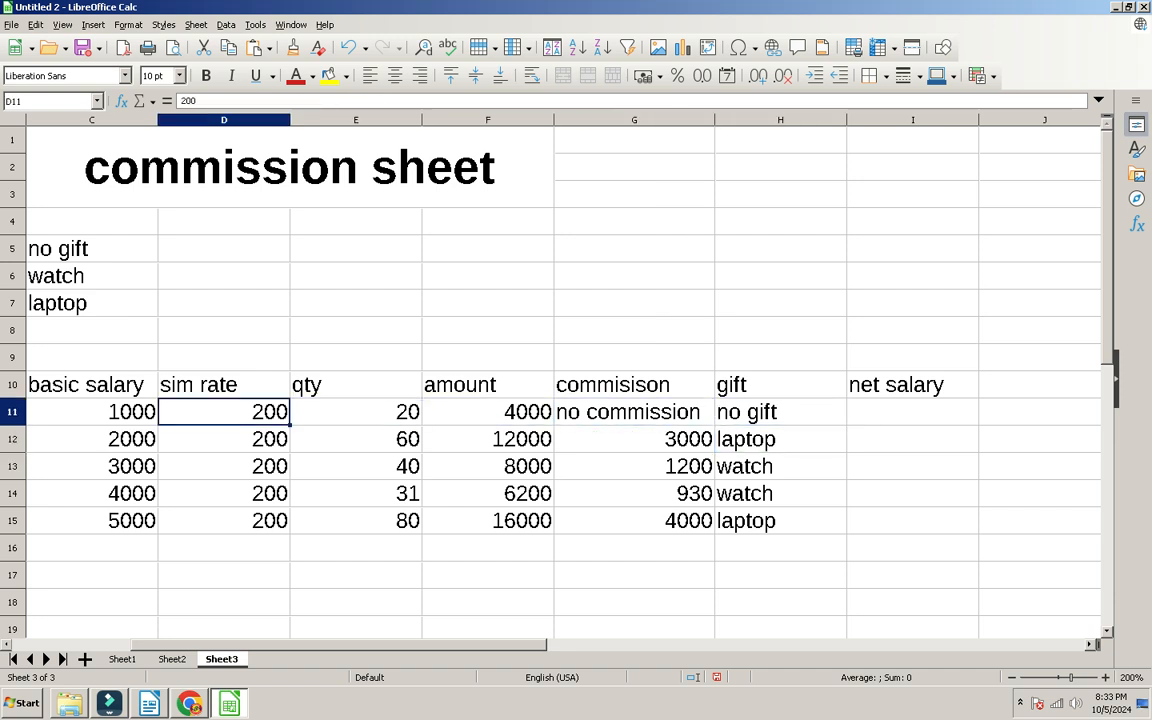
pyautogui.press('Up')
pyautogui.press('Up')
pyautogui.press('Up')
pyautogui.press('Up')
pyautogui.press('Up')
pyautogui.press('Up')
pyautogui.press('Right')
pyautogui.press('Right')
pyautogui.press('Right')
pyautogui.press('Right')
pyautogui.press('Right')
pyautogui.press('Right')
pyautogui.press('Right')
pyautogui.press('Right')
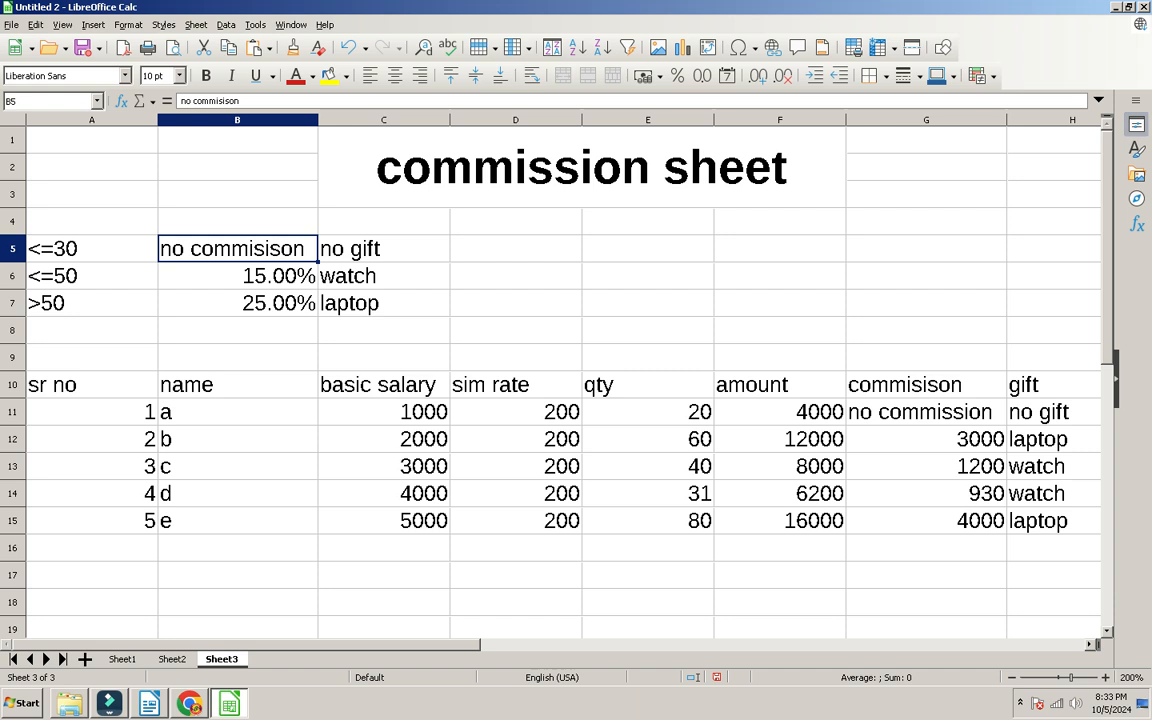
pyautogui.press('Down')
pyautogui.press('Down')
pyautogui.press('Left')
pyautogui.press('Left')
pyautogui.press('Down')
pyautogui.press('Down')
pyautogui.press('Down')
pyautogui.press('Down')
pyautogui.press('Down')
pyautogui.press('Right')
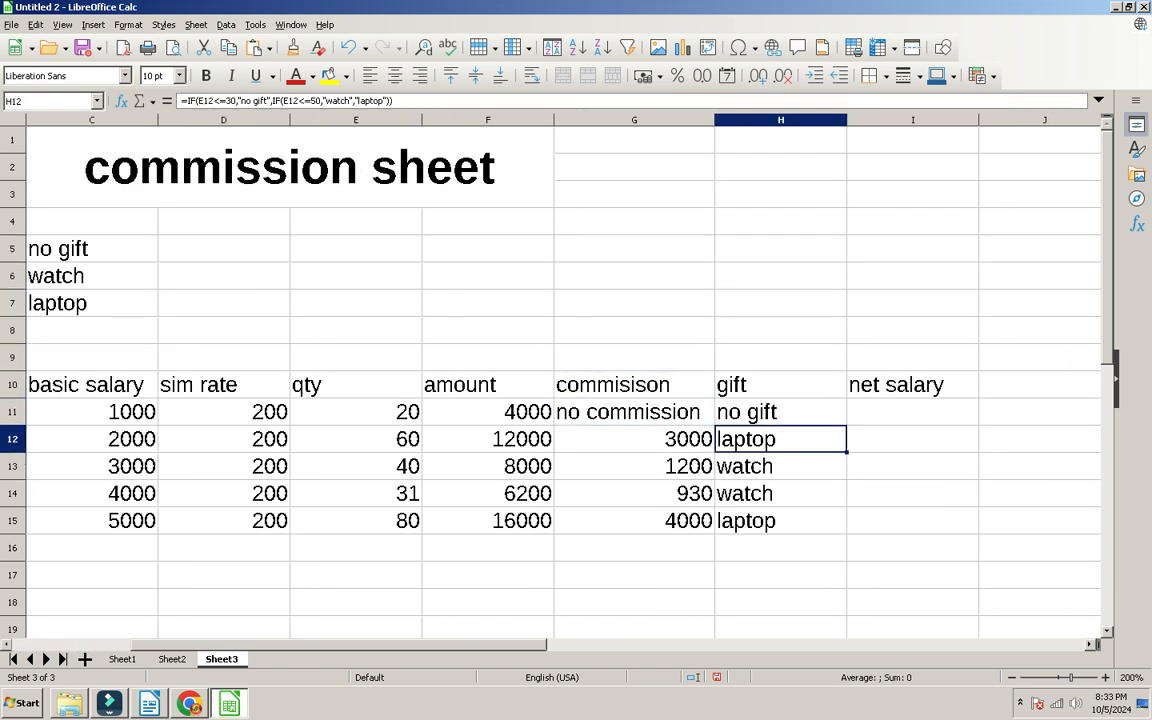
pyautogui.press('Right')
pyautogui.press('Down')
pyautogui.press('Down')
pyautogui.press('Left')
pyautogui.press('Up')
# Step: Start I11's net salary formula with the test G11="no commission"
pyautogui.press('Right')
pyautogui.press('Up')
pyautogui.press('Up')
pyautogui.write('=if(')
pyautogui.press('Left')
pyautogui.press('Left')
pyautogui.press('Left')
pyautogui.press('Right')
pyautogui.write('="')
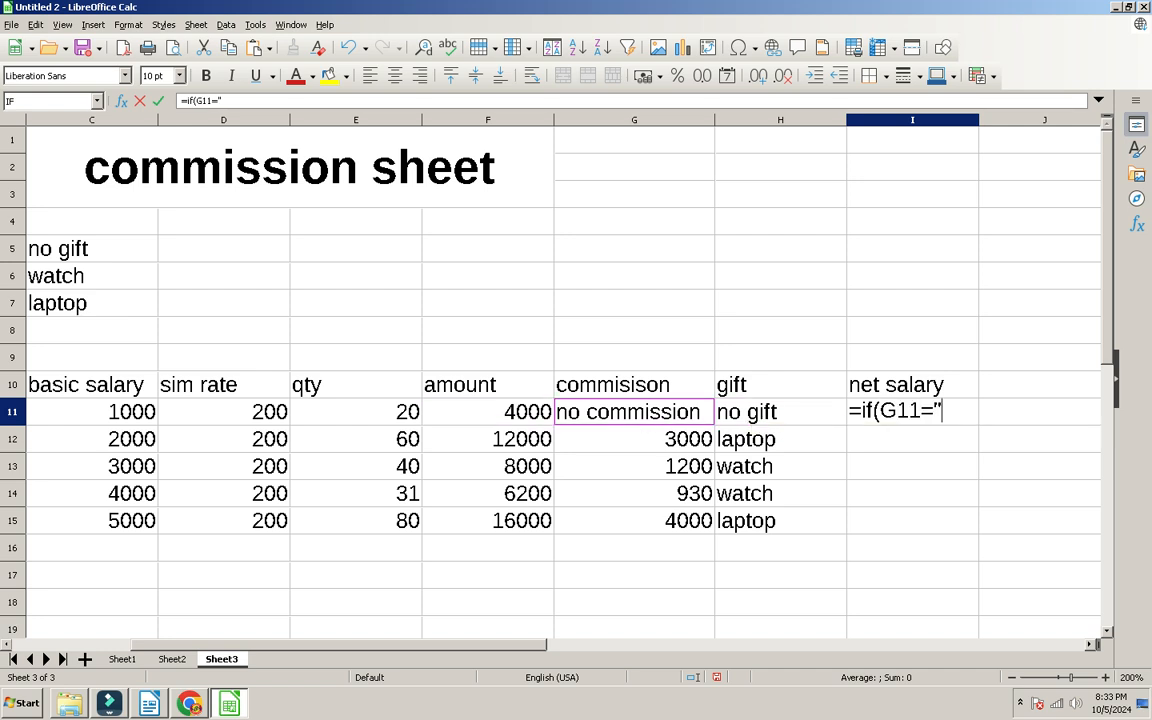
pyautogui.write('no commision"')
pyautogui.press('Down')
pyautogui.press('BackSpace')
pyautogui.press('BackSpace')
pyautogui.press('BackSpace')
pyautogui.press('BackSpace')
pyautogui.press('BackSpace')
pyautogui.press('BackSpace')
pyautogui.press('BackSpace')
pyautogui.press('BackSpace')
pyautogui.write('ssion')
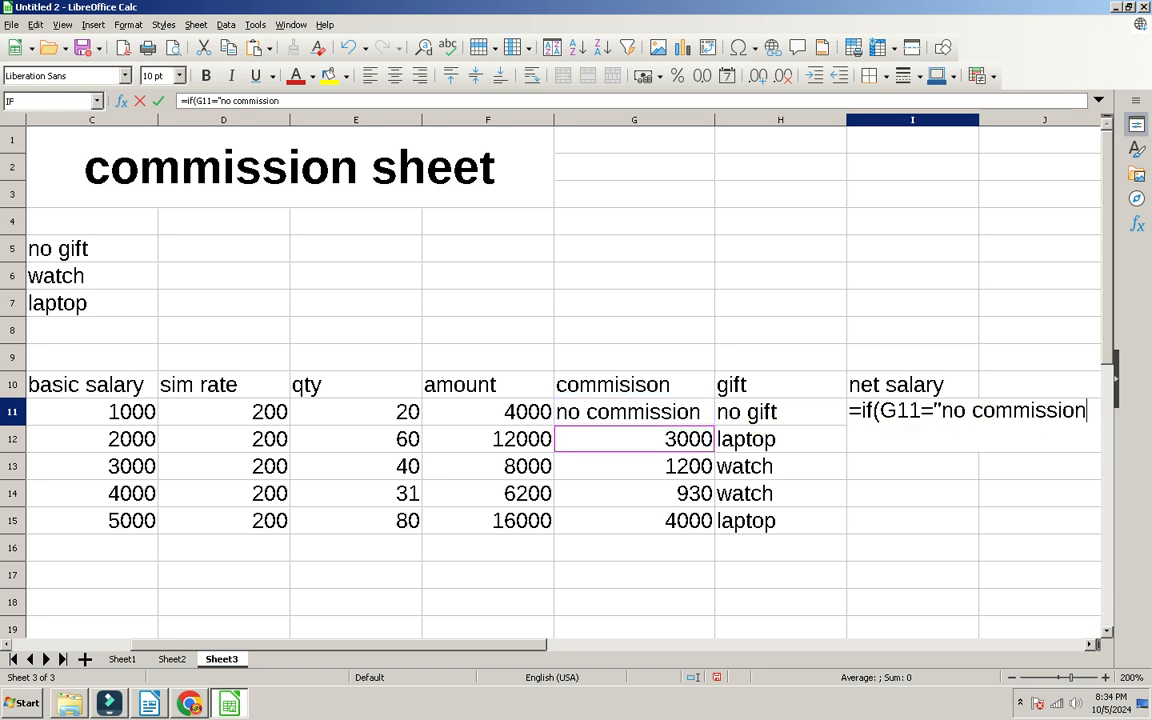
pyautogui.write('",if')
pyautogui.press('BackSpace')
pyautogui.press('BackSpace')
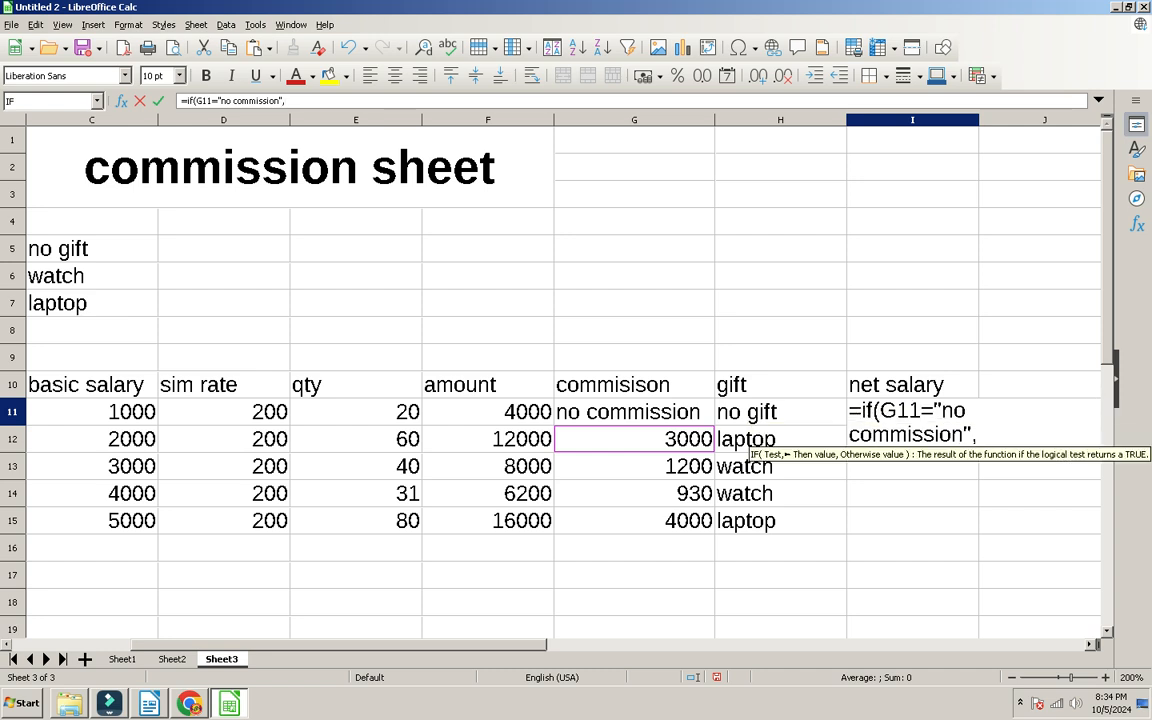
# Step: Complete it to return C11 when true, otherwise C11+G11
pyautogui.click(92, 411)
pyautogui.write(',')
pyautogui.click(92, 411)
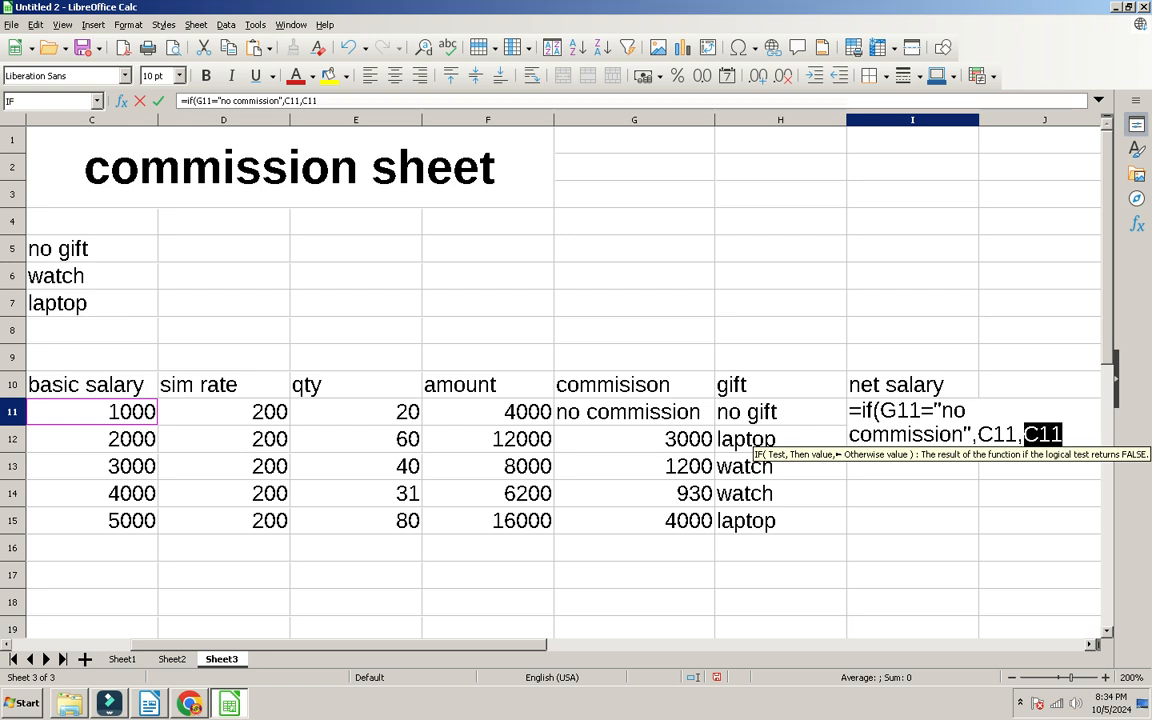
pyautogui.write('+')
pyautogui.click(634, 411)
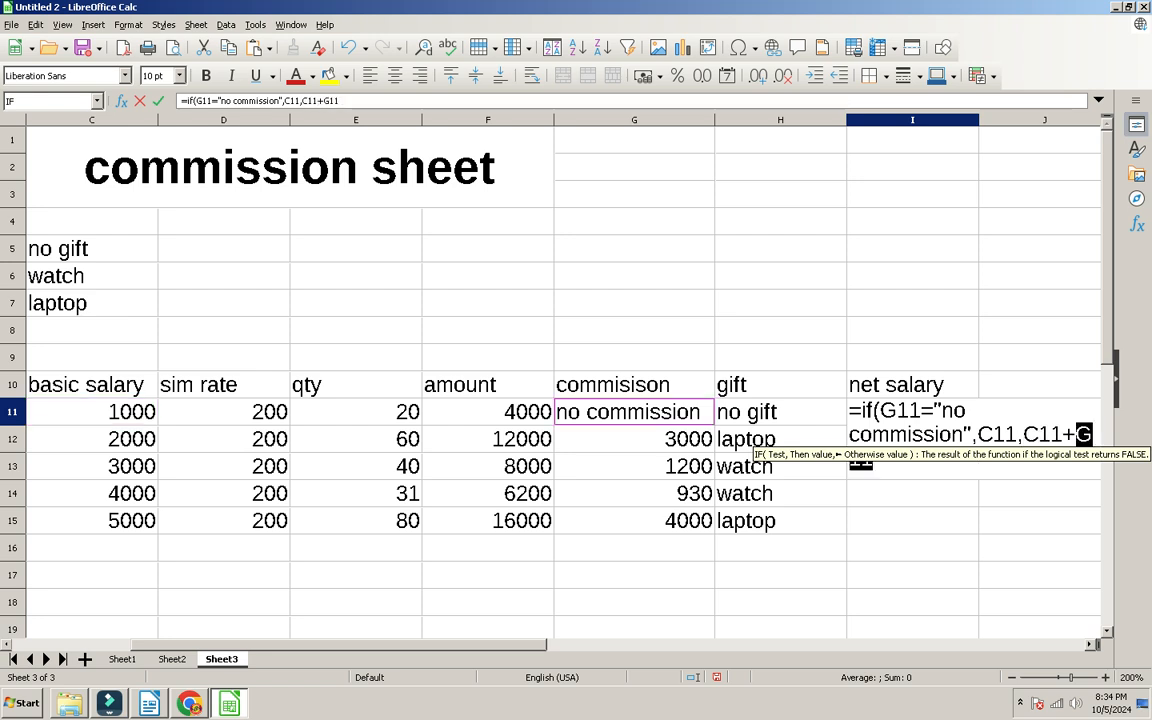
pyautogui.write(')')
pyautogui.press('Return')
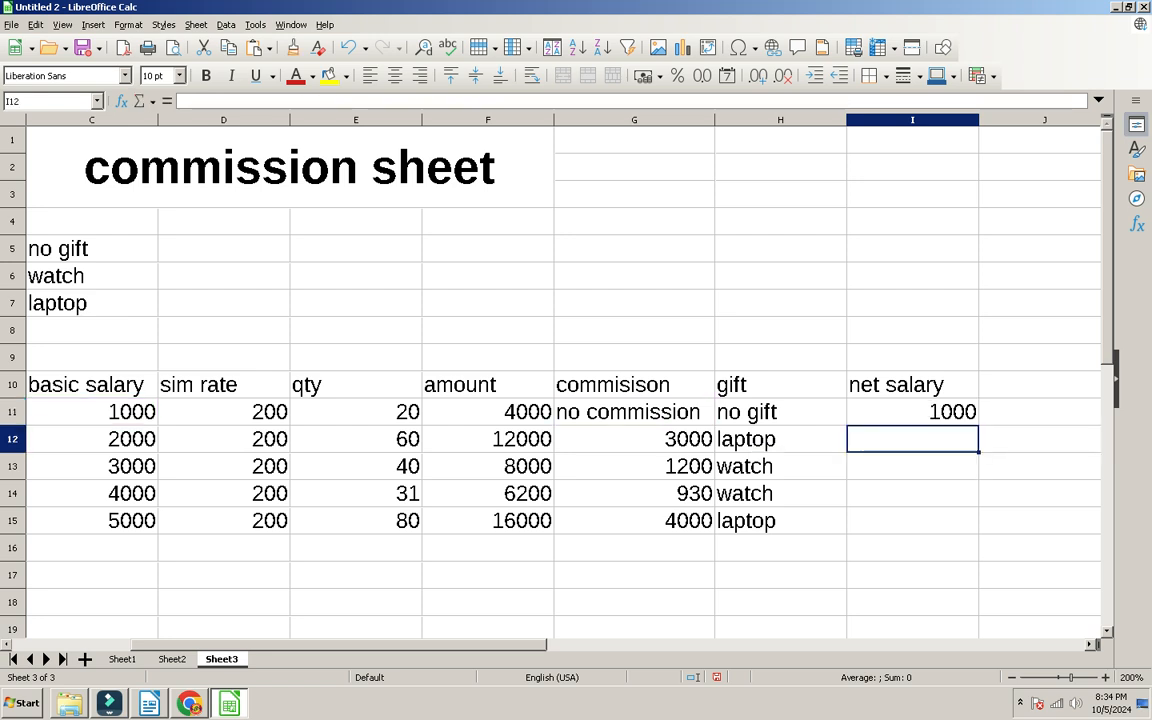
# Step: Fill the net salary formula down to I15, giving 1000, 5000, 4200, 4930, 9000
pyautogui.click(92, 411)
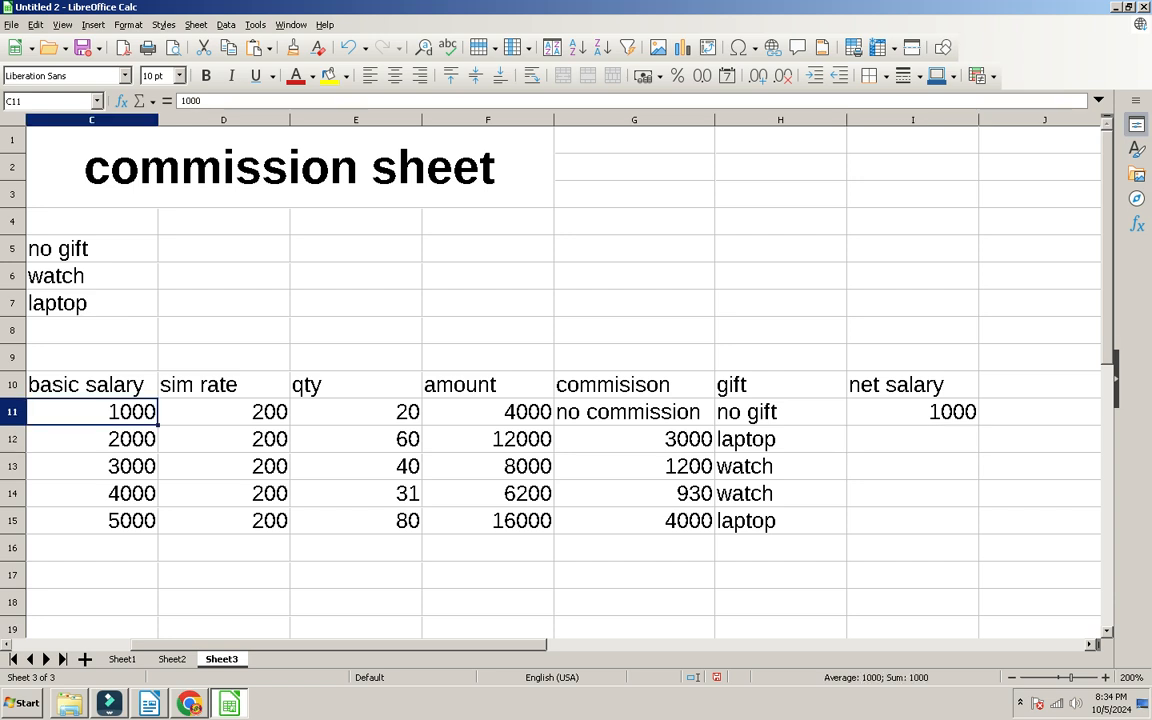
pyautogui.click(912, 411)
pyautogui.moveTo(978, 424); pyautogui.dragTo(975, 530)
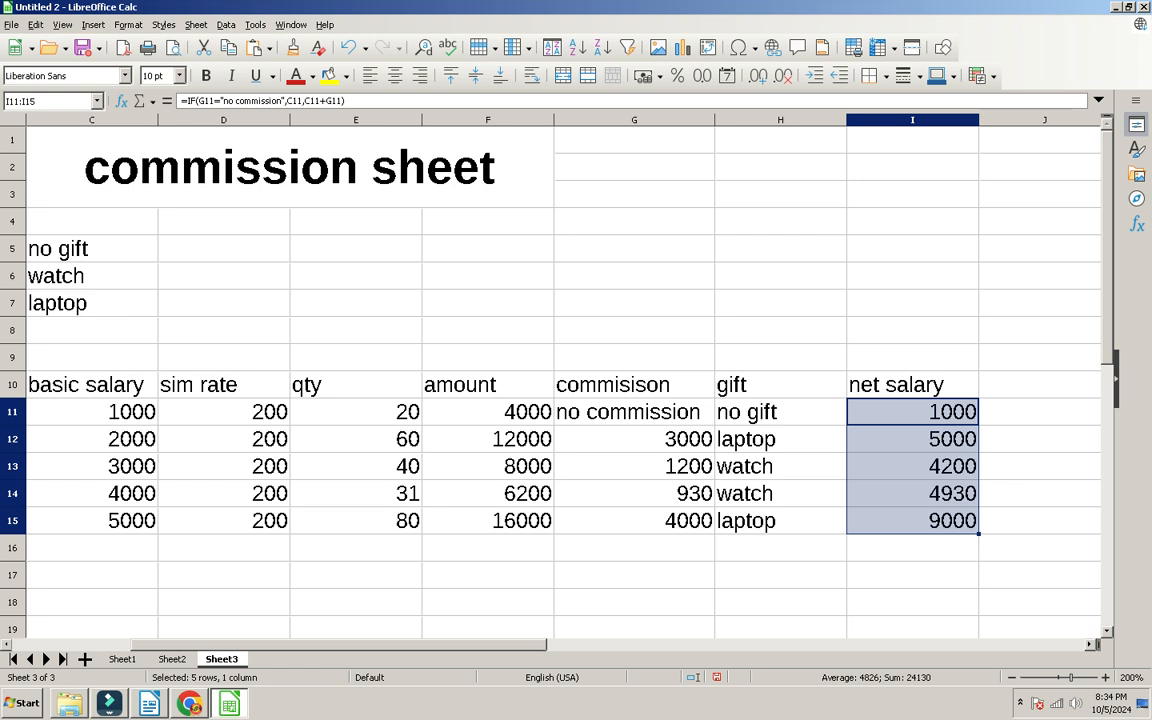
pyautogui.click(634, 439)
pyautogui.click(912, 439)
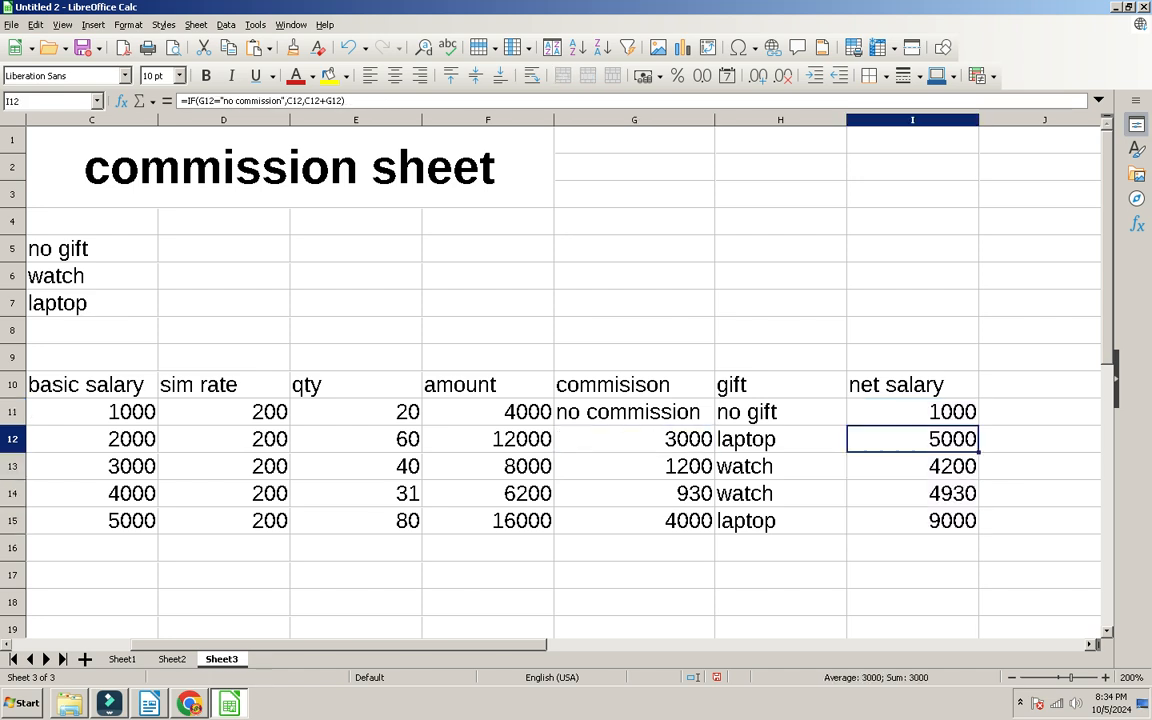
# Step: Apply All Borders to the salary table A10:I15
pyautogui.moveTo(912, 520); pyautogui.dragTo(40, 384)
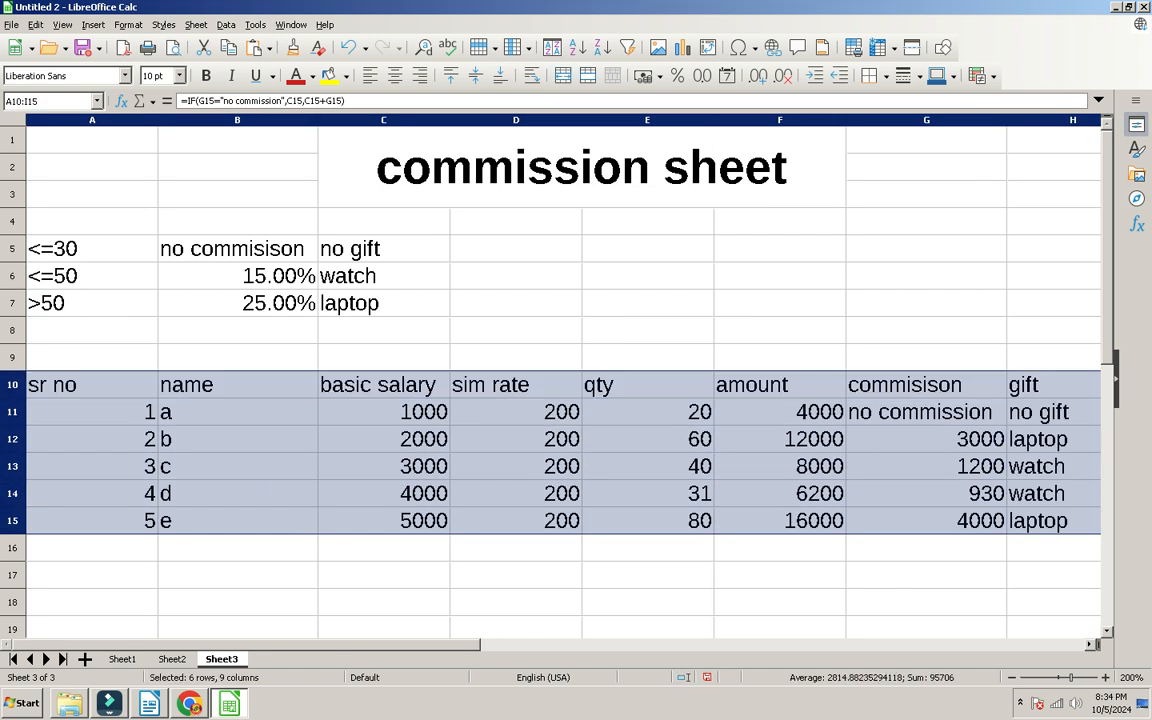
pyautogui.click(886, 76)
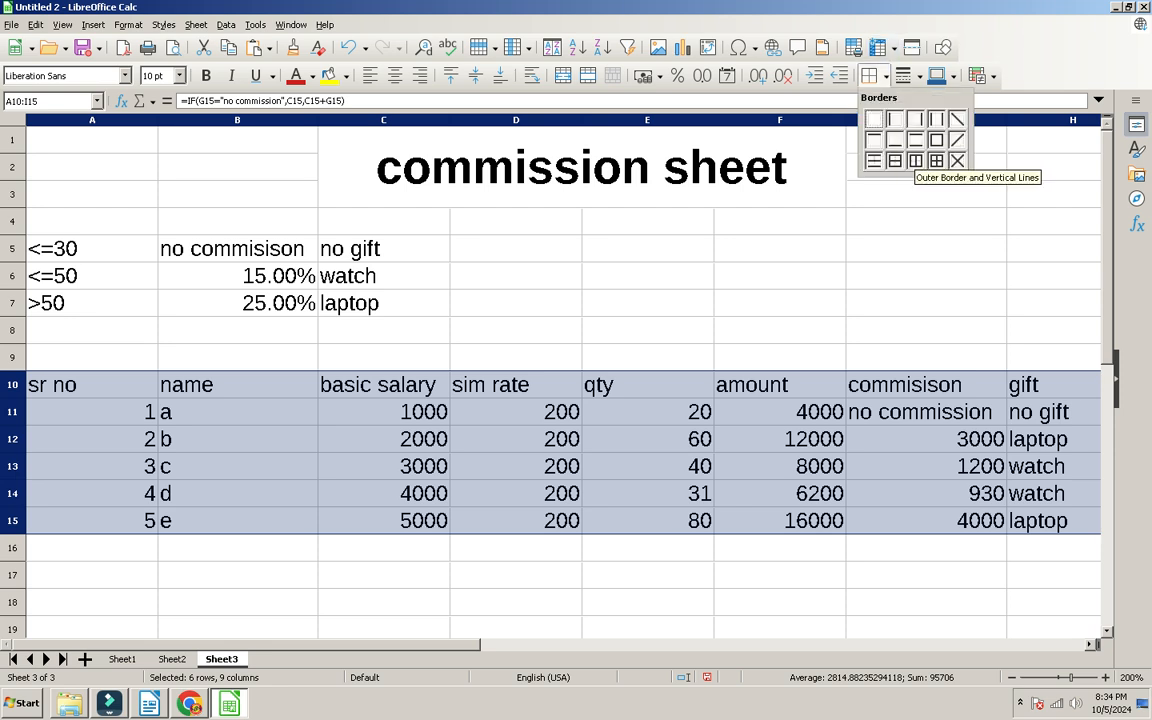
pyautogui.click(941, 159)
# Step: Bold the criteria table A5:C7, give it All Borders, and widen column B
pyautogui.moveTo(383, 248); pyautogui.dragTo(90, 303)
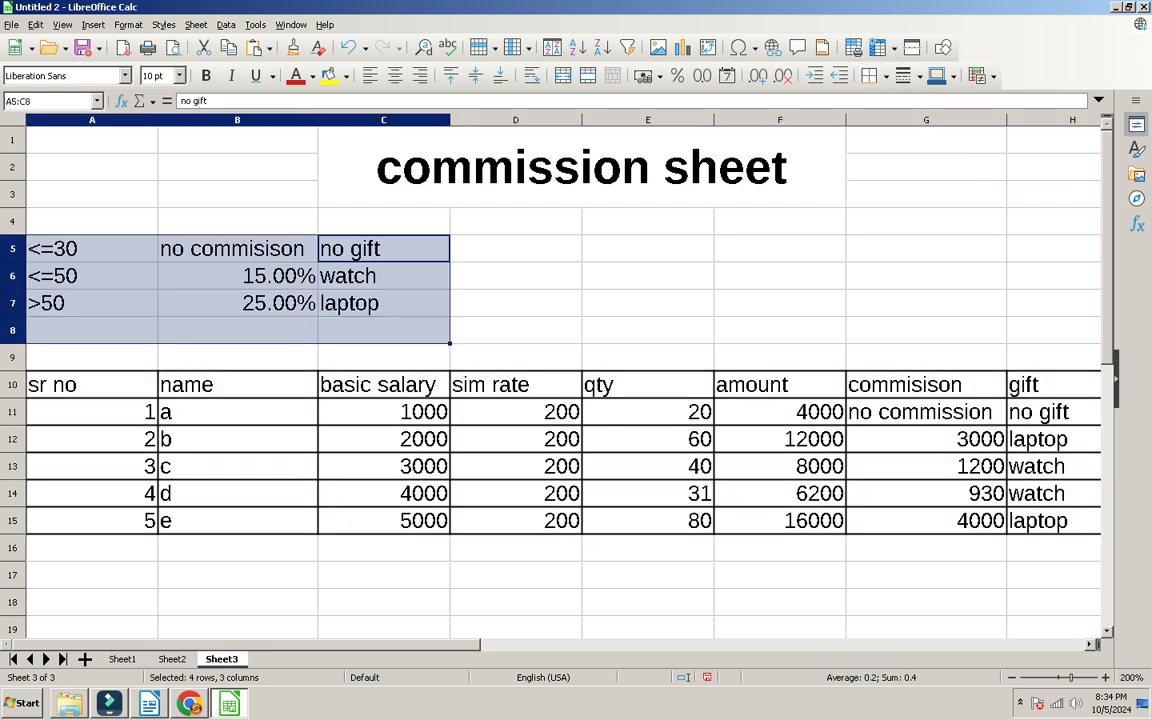
pyautogui.click(206, 76)
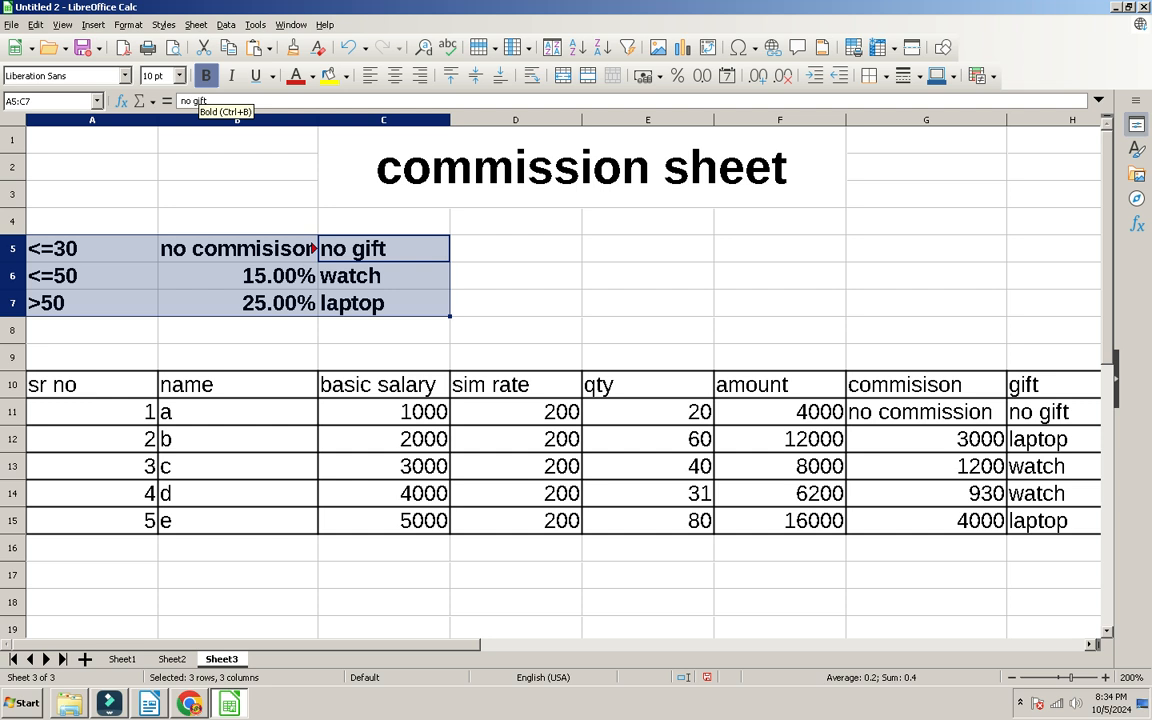
pyautogui.click(886, 76)
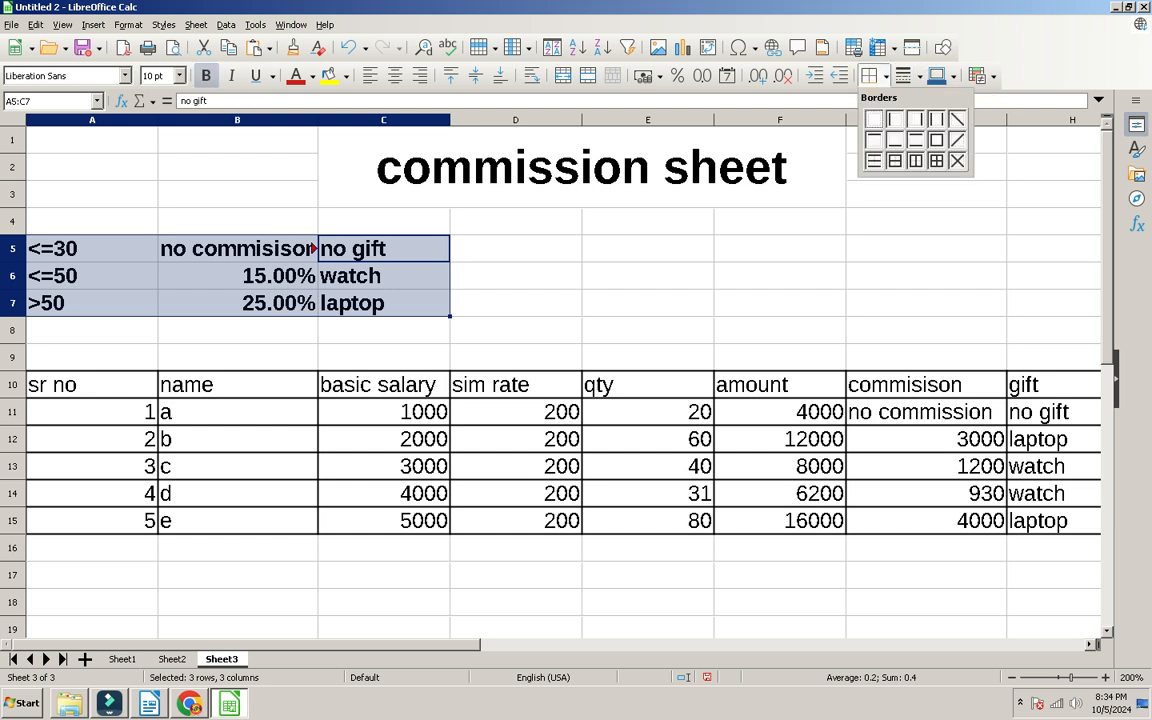
pyautogui.click(941, 159)
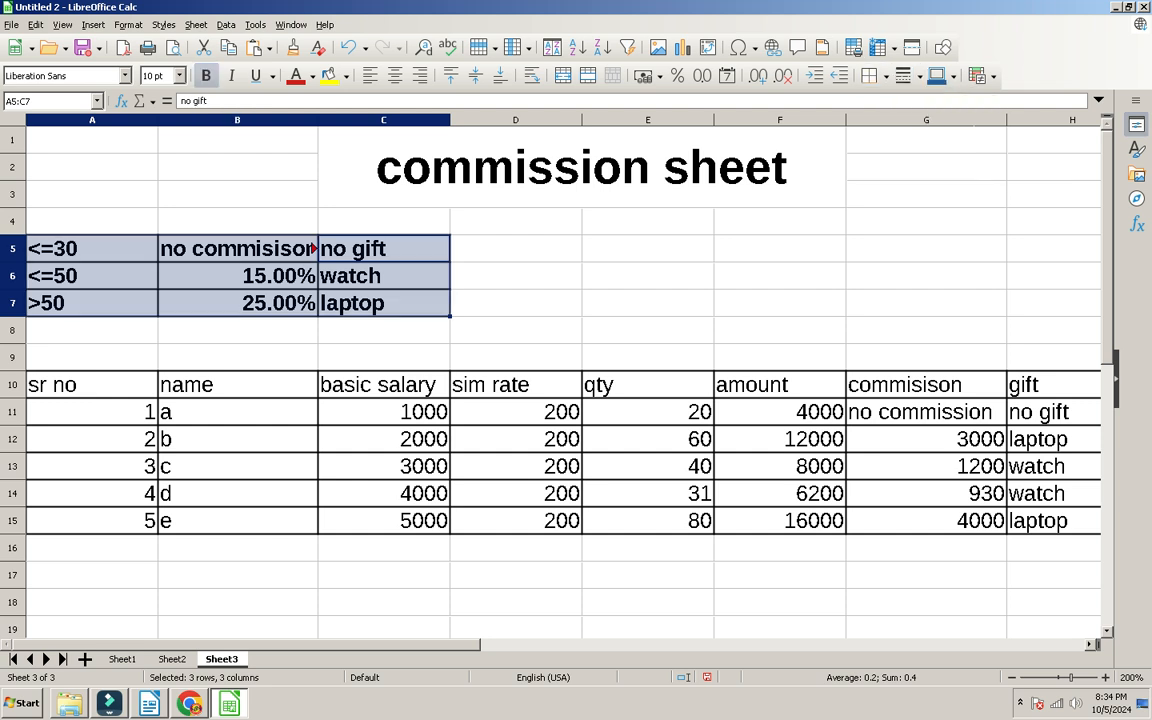
pyautogui.moveTo(318, 120); pyautogui.dragTo(335, 120)
pyautogui.click(797, 385)
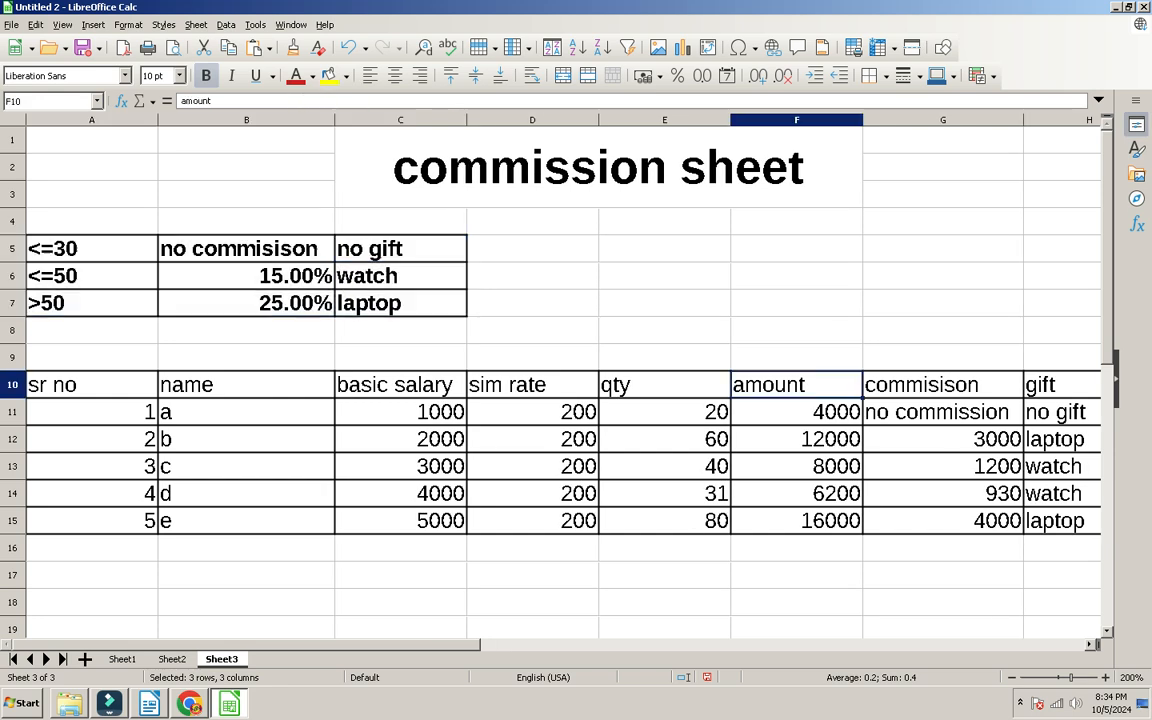
pyautogui.scroll(-2, 797, 385)
pyautogui.scroll(2, 563, 380)
pyautogui.scroll(-4, 563, 380)
pyautogui.scroll(3, 563, 380)
pyautogui.scroll(-2, 563, 380)
pyautogui.hotkey('alt', 'Tab')
pyautogui.scroll(-11, 576, 390)
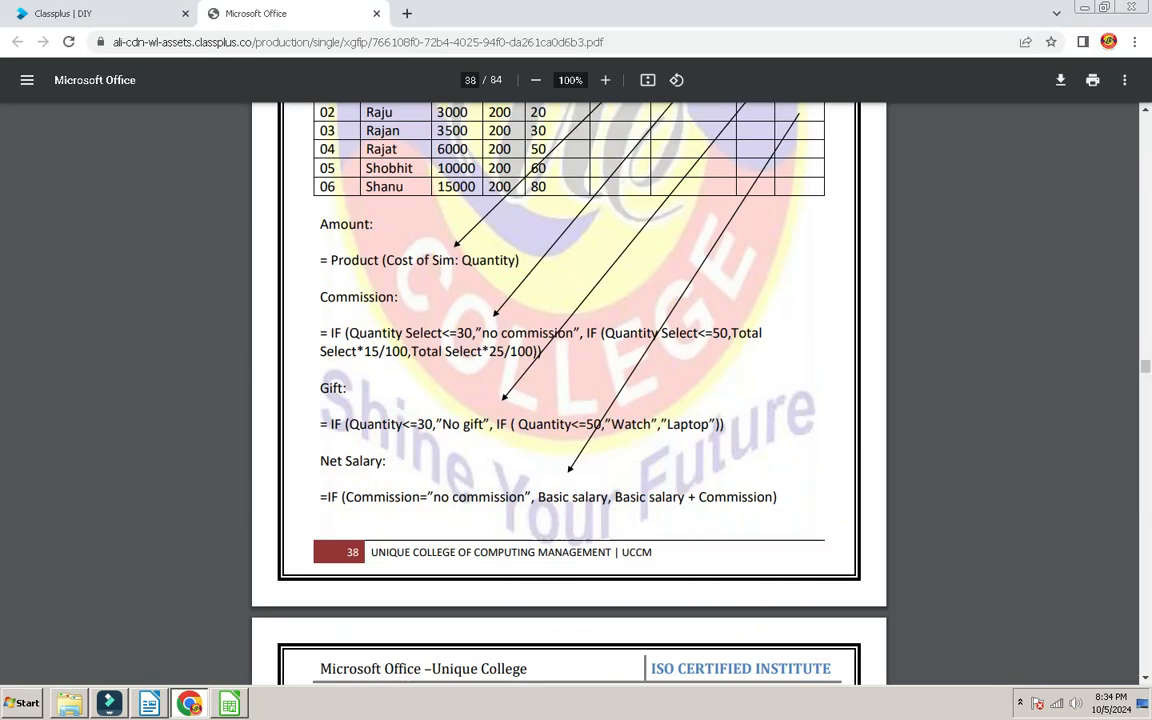
pyautogui.hotkey('alt', 'Tab')
pyautogui.hotkey('alt', 'Tab')
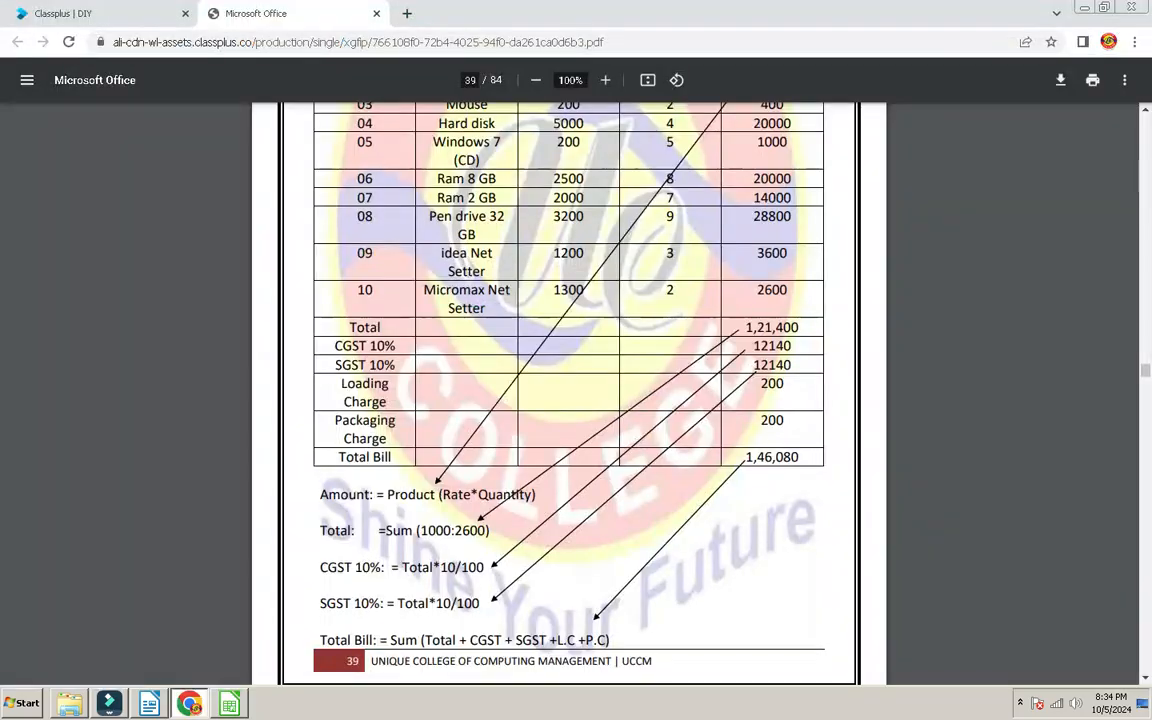
pyautogui.scroll(10, 576, 390)
pyautogui.scroll(2, 576, 390)
pyautogui.scroll(-10, 576, 390)
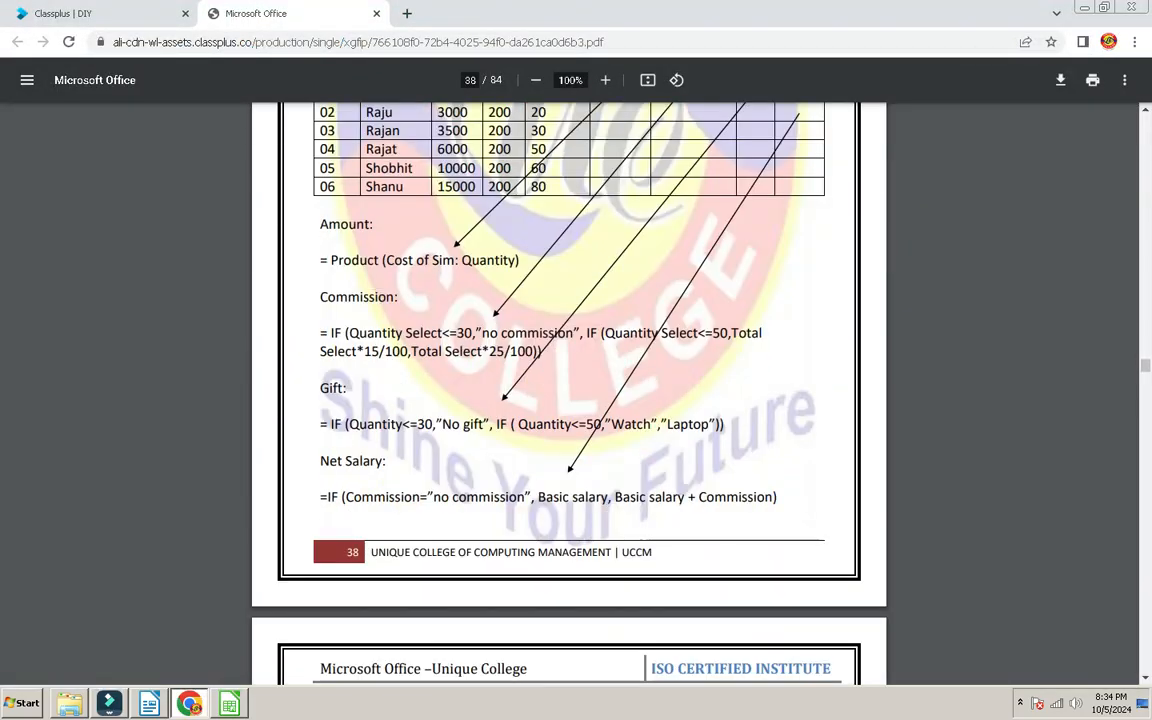
pyautogui.hotkey('alt', 'Tab')
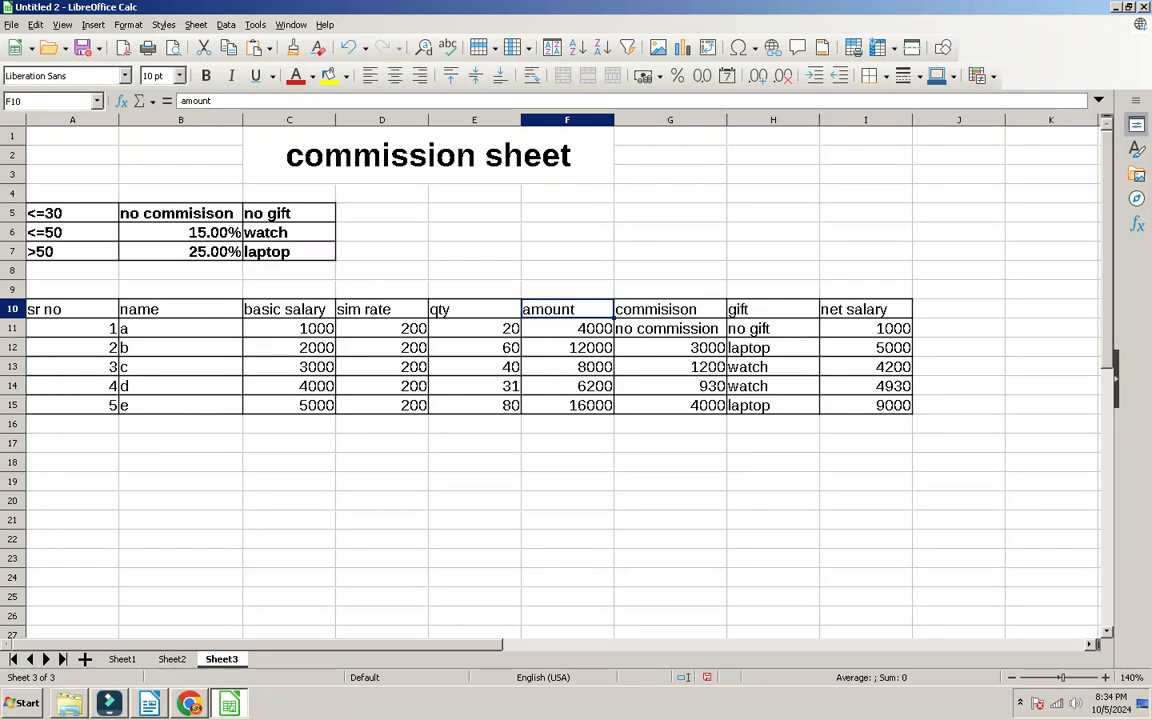
# Step: Switch to the Vlook sheet (Sheet1) and apply Protect Sheet with a password
pyautogui.press('Up')
pyautogui.press('Up')
pyautogui.press('Up')
pyautogui.press('Up')
pyautogui.press('Up')
pyautogui.press('Up')
pyautogui.press('Up')
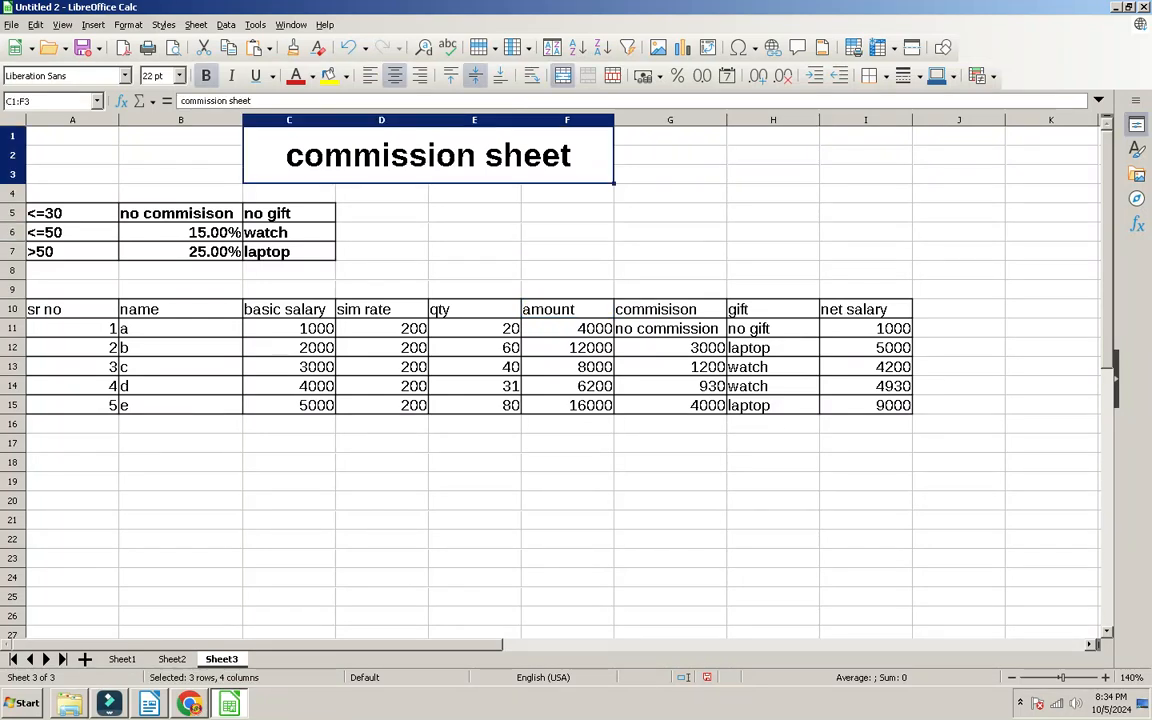
pyautogui.hotkey('ctrl', 'pageup')
pyautogui.hotkey('ctrl', 'pageup')
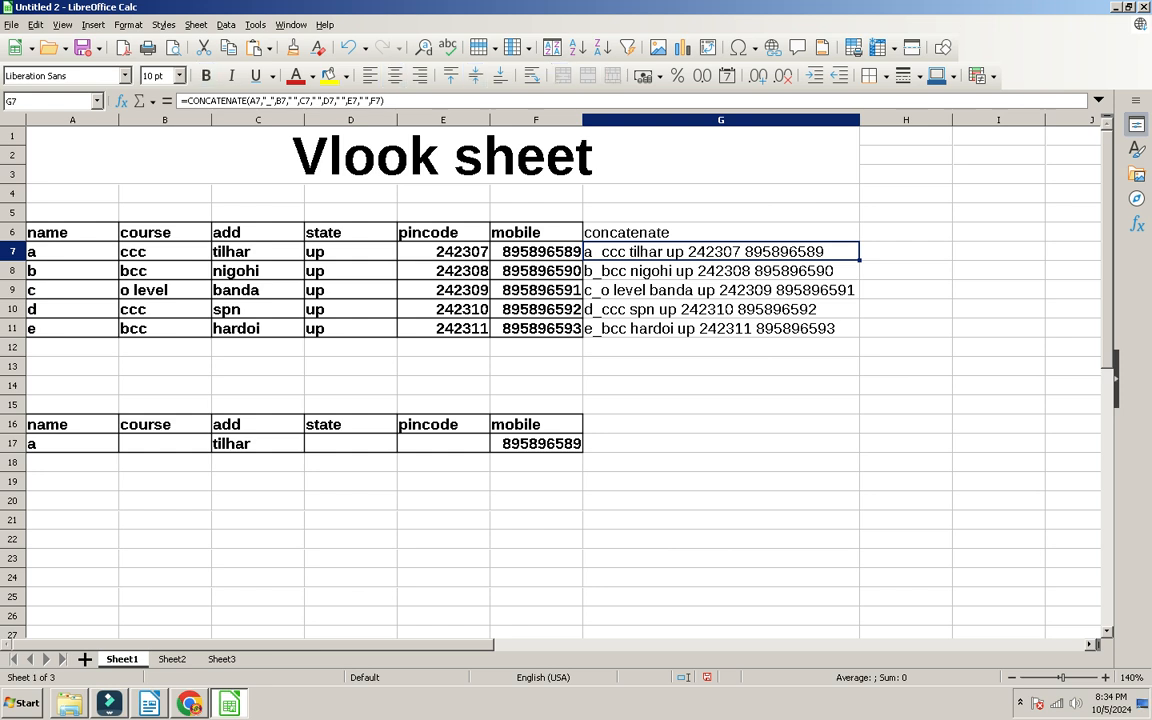
pyautogui.click(536, 232)
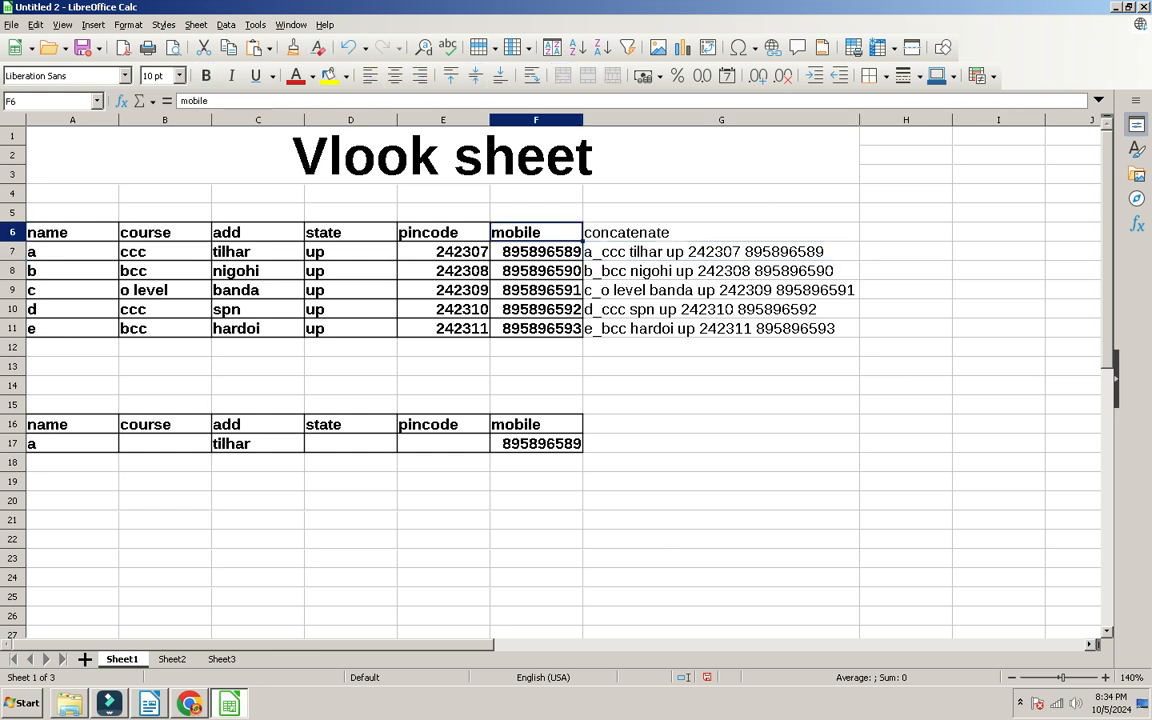
pyautogui.hotkey('alt', 't')
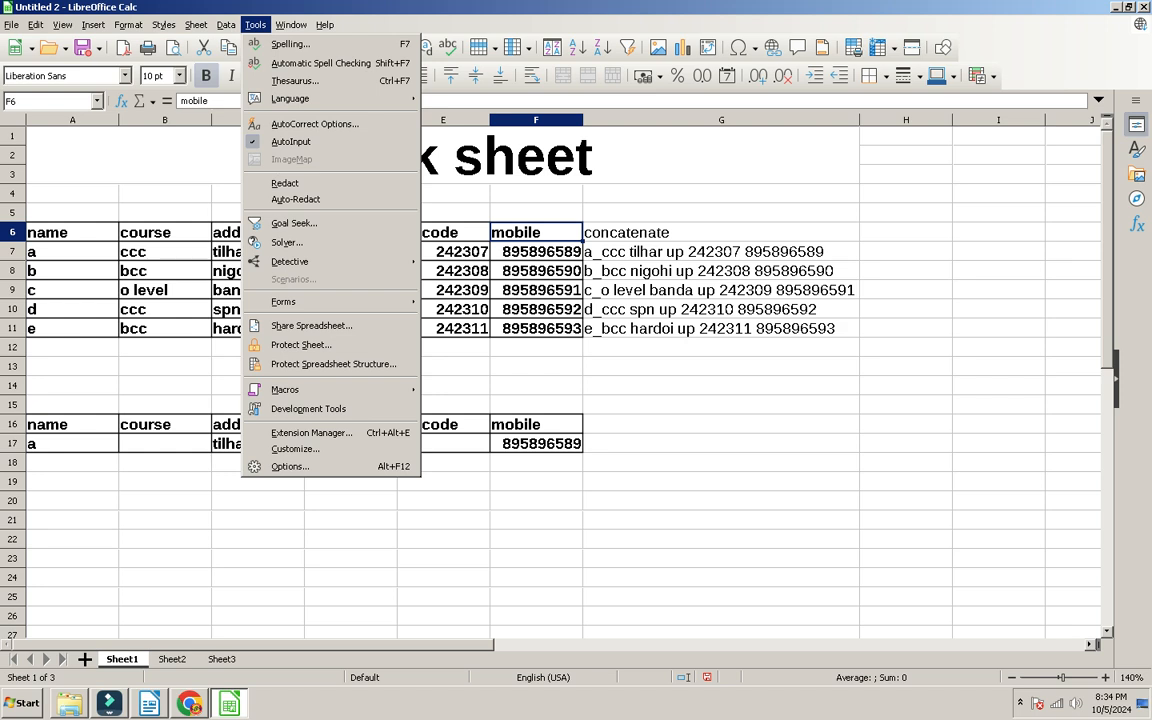
pyautogui.click(325, 24)
pyautogui.press('Left')
pyautogui.press('Left')
pyautogui.press('Left')
pyautogui.press('Left')
pyautogui.press('Left')
pyautogui.press('Left')
pyautogui.press('Left')
pyautogui.press('Left')
pyautogui.press('Left')
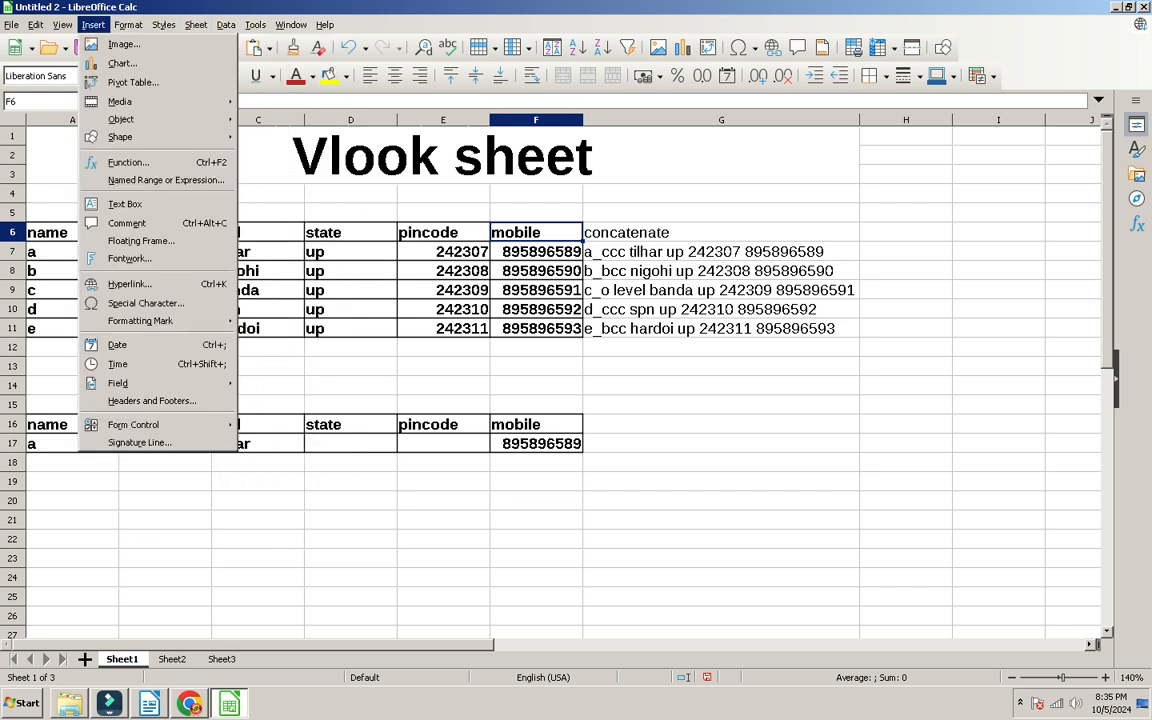
pyautogui.press('Right')
pyautogui.press('Right')
pyautogui.press('Right')
pyautogui.press('Right')
pyautogui.press('Right')
pyautogui.press('Right')
pyautogui.press('Right')
pyautogui.press('Right')
pyautogui.press('Right')
pyautogui.press('Right')
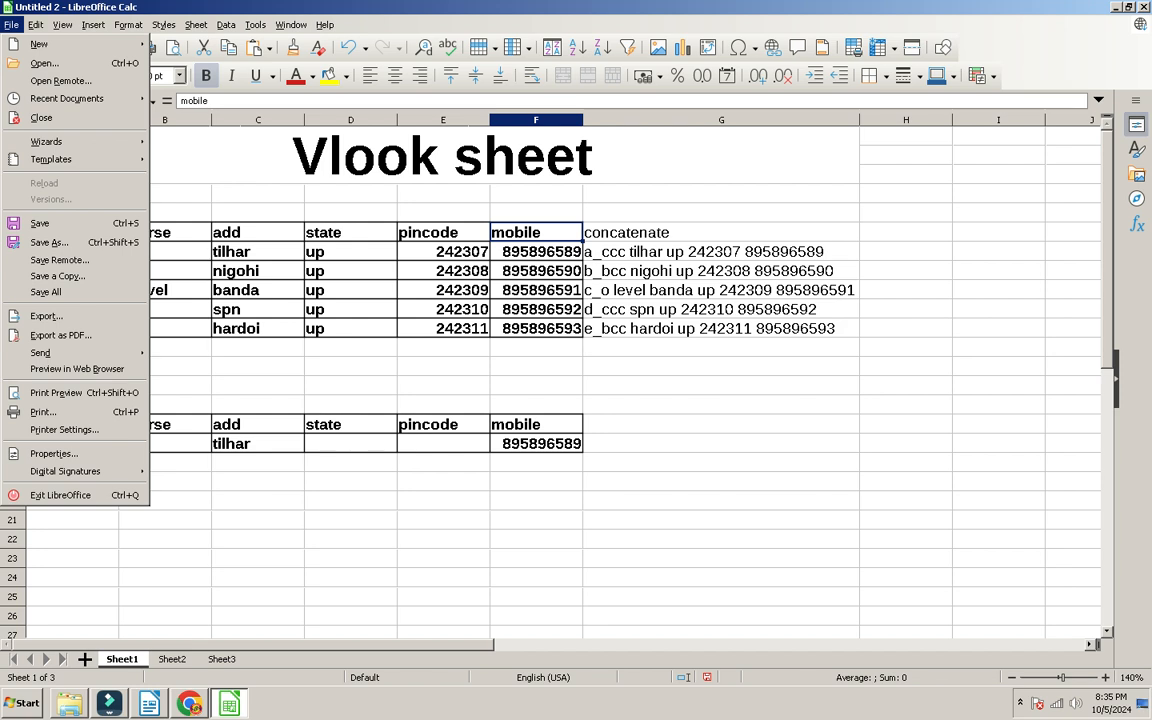
pyautogui.press('Left')
pyautogui.press('Left')
pyautogui.press('Left')
pyautogui.press('Up')
pyautogui.press('Up')
pyautogui.press('Up')
pyautogui.press('Up')
pyautogui.press('Up')
pyautogui.press('Up')
pyautogui.press('Up')
pyautogui.press('Return')
pyautogui.write('1212')
pyautogui.press('Return')
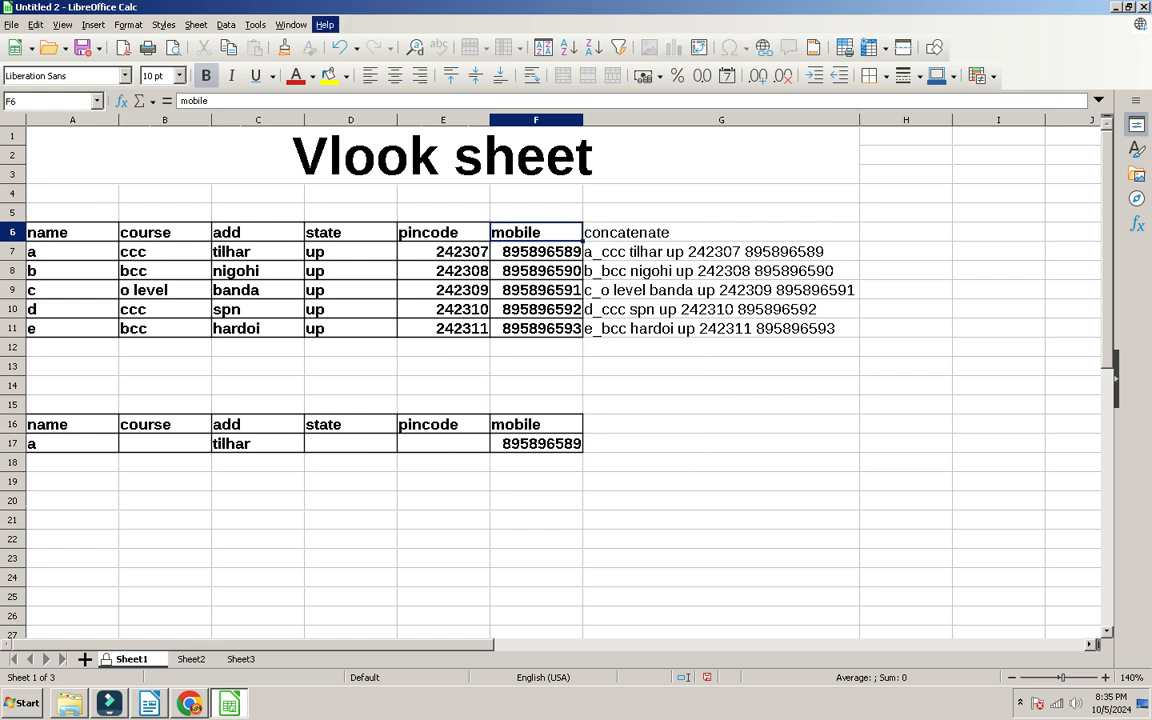
# Step: Try deleting A7:G16 and H4, dismissing each 'Protected cells can not be modified' warning
pyautogui.moveTo(720, 252); pyautogui.dragTo(72, 424)
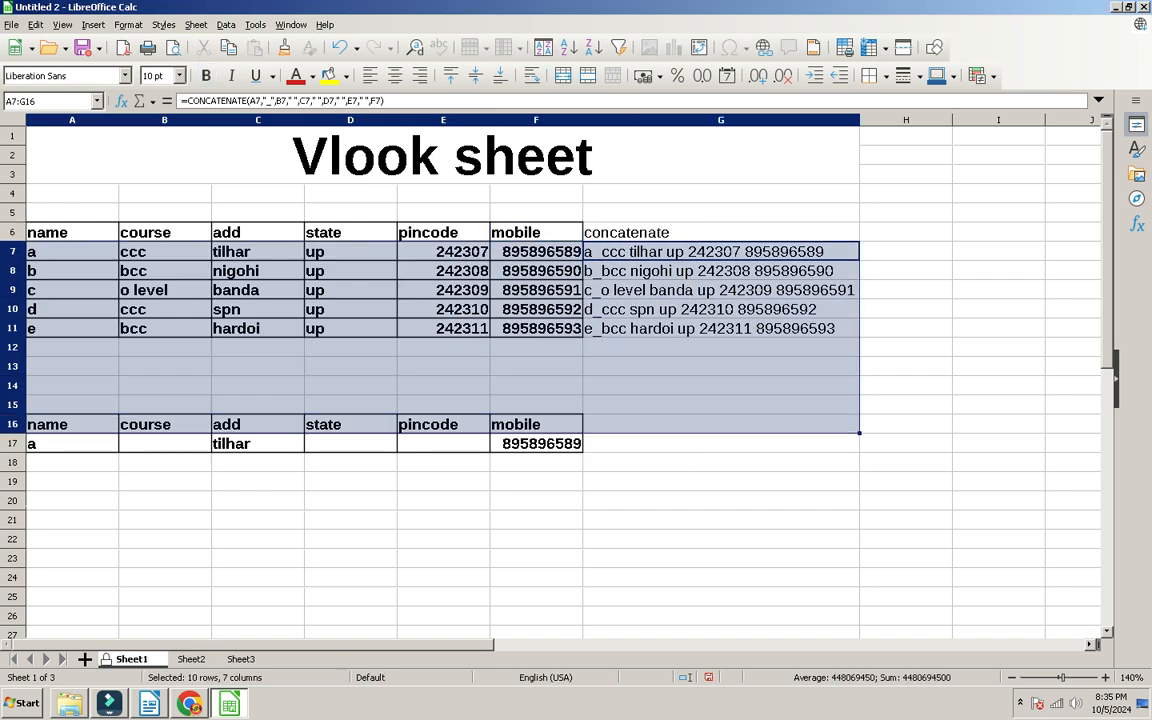
pyautogui.press('Delete')
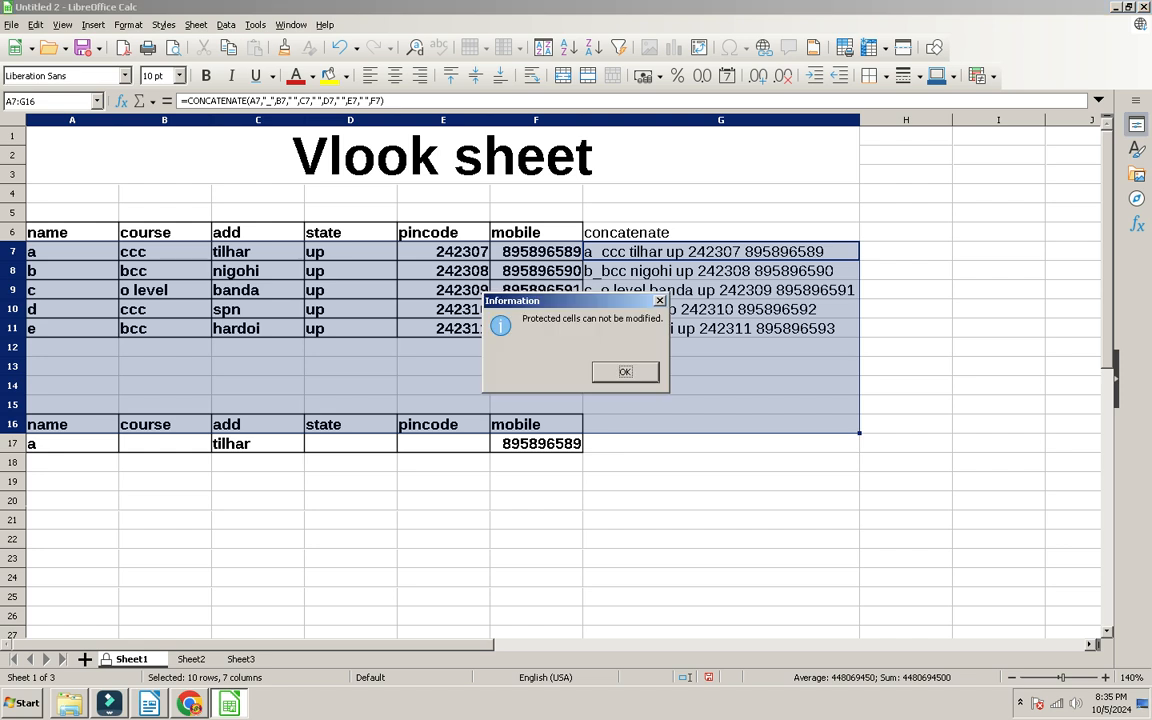
pyautogui.press('Return')
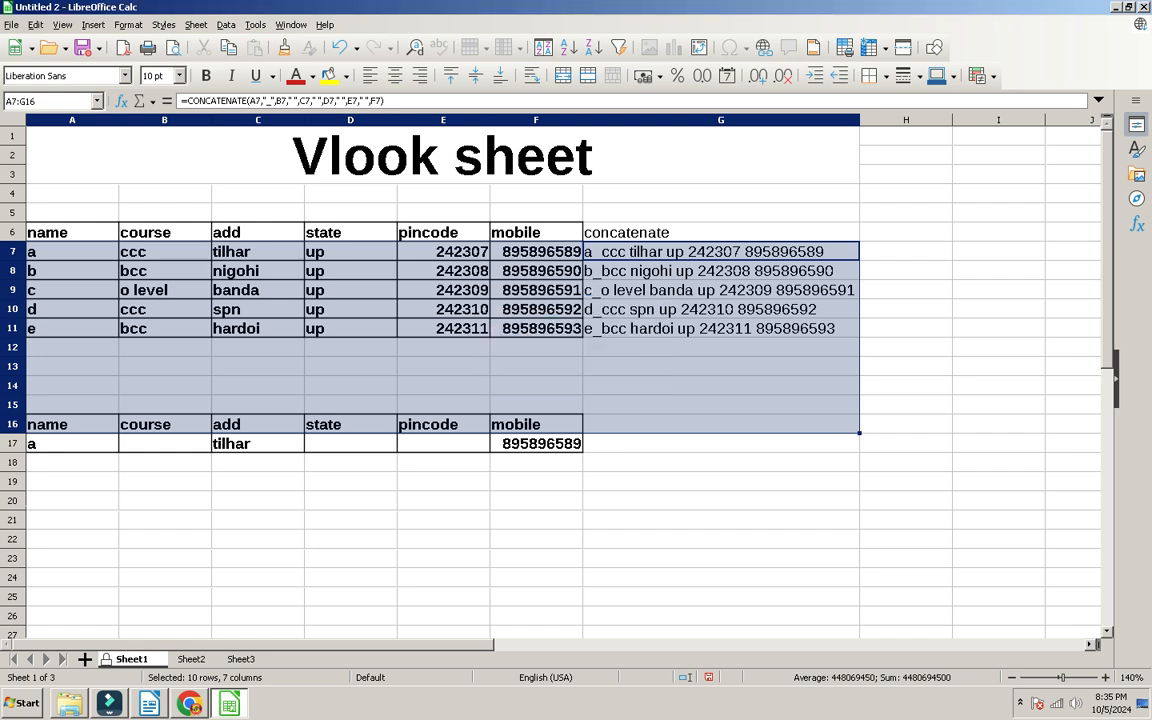
pyautogui.click(905, 193)
pyautogui.press('Delete')
pyautogui.press('Return')
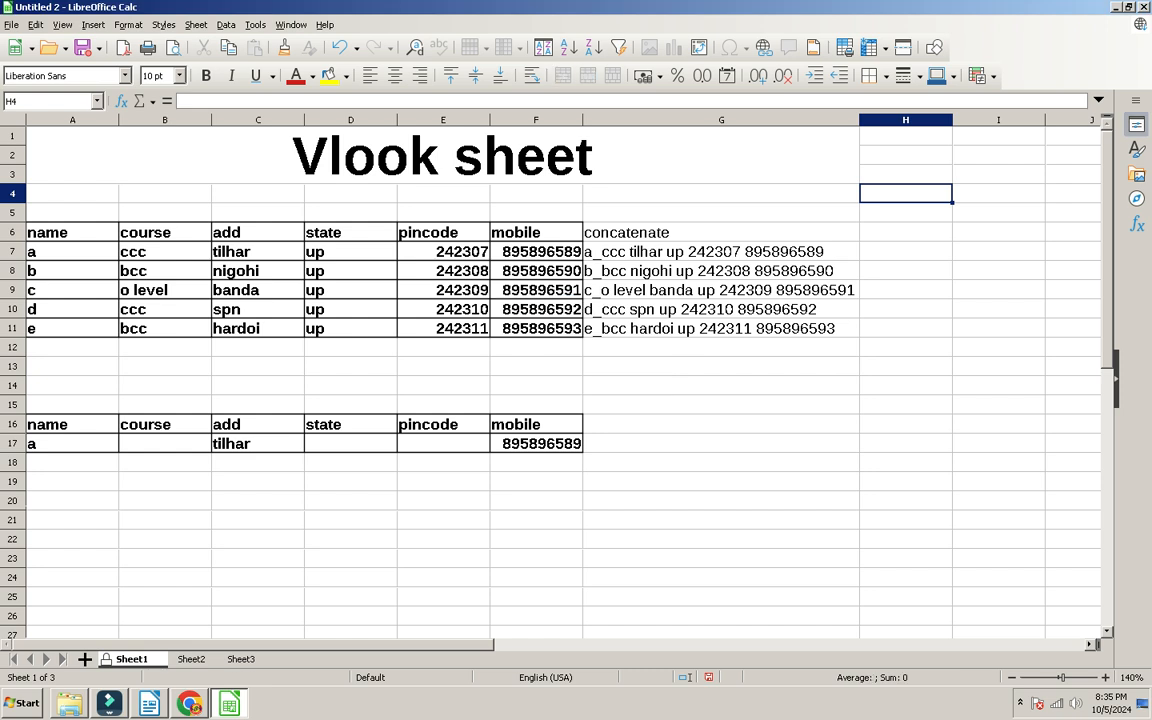
# Step: Open the Sheet1 tab's context menu, then the Tools menu
pyautogui.rightClick(147, 659)
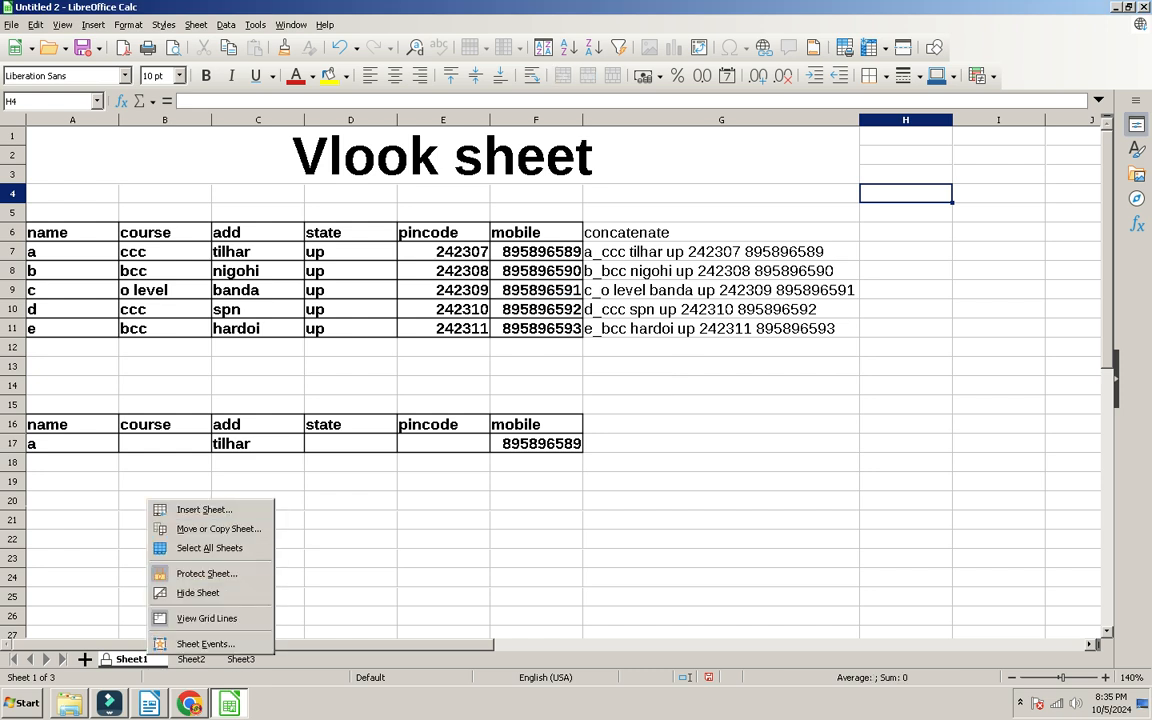
pyautogui.click(255, 24)
pyautogui.click(255, 24)
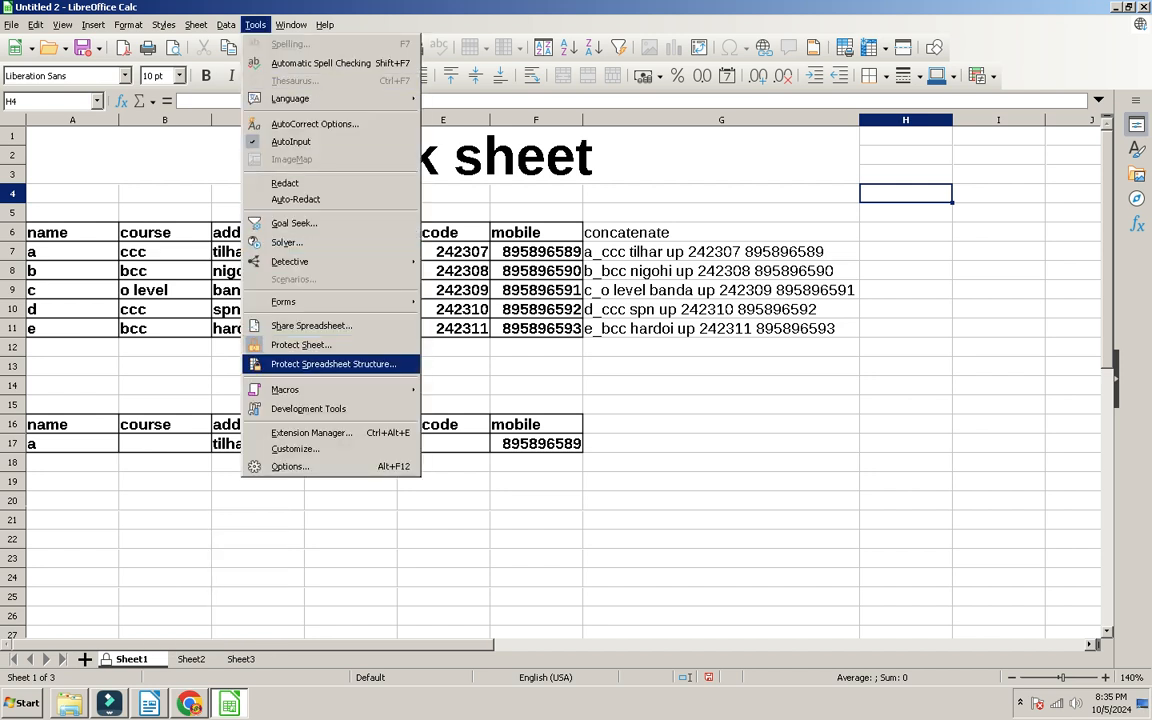
# Step: Password-protect the spreadsheet structure; an edit attempt in H4 is still refused
pyautogui.press('Return')
pyautogui.press('Tab')
pyautogui.write('••')
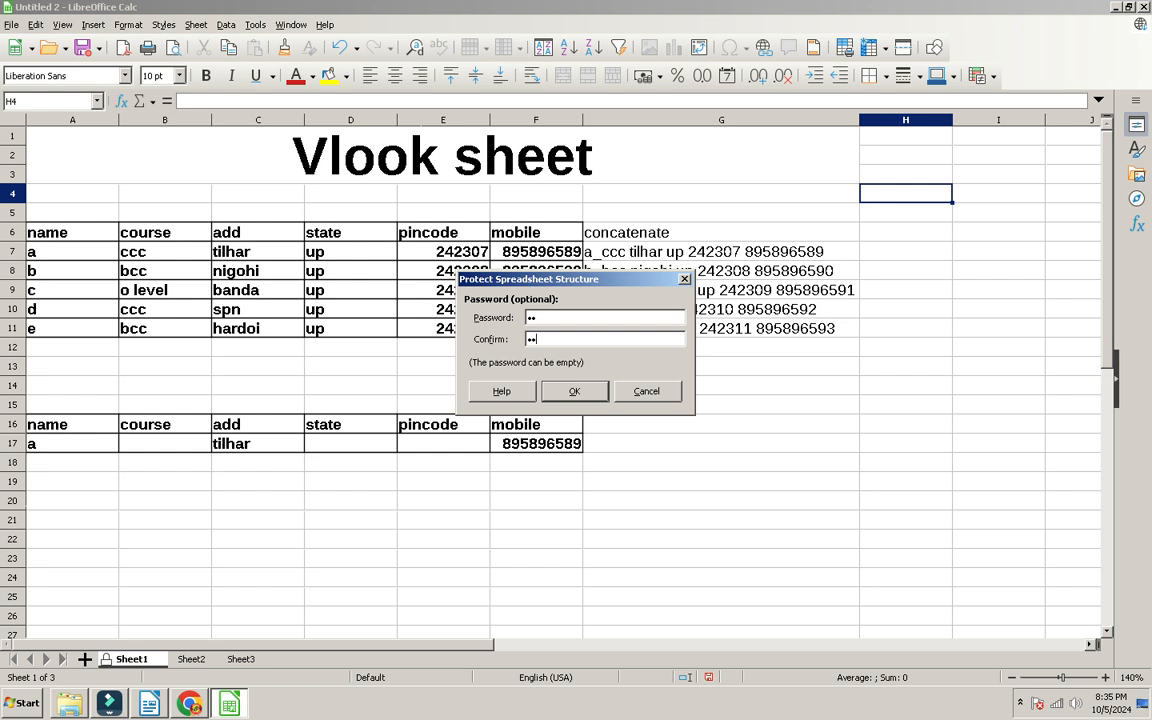
pyautogui.press('Return')
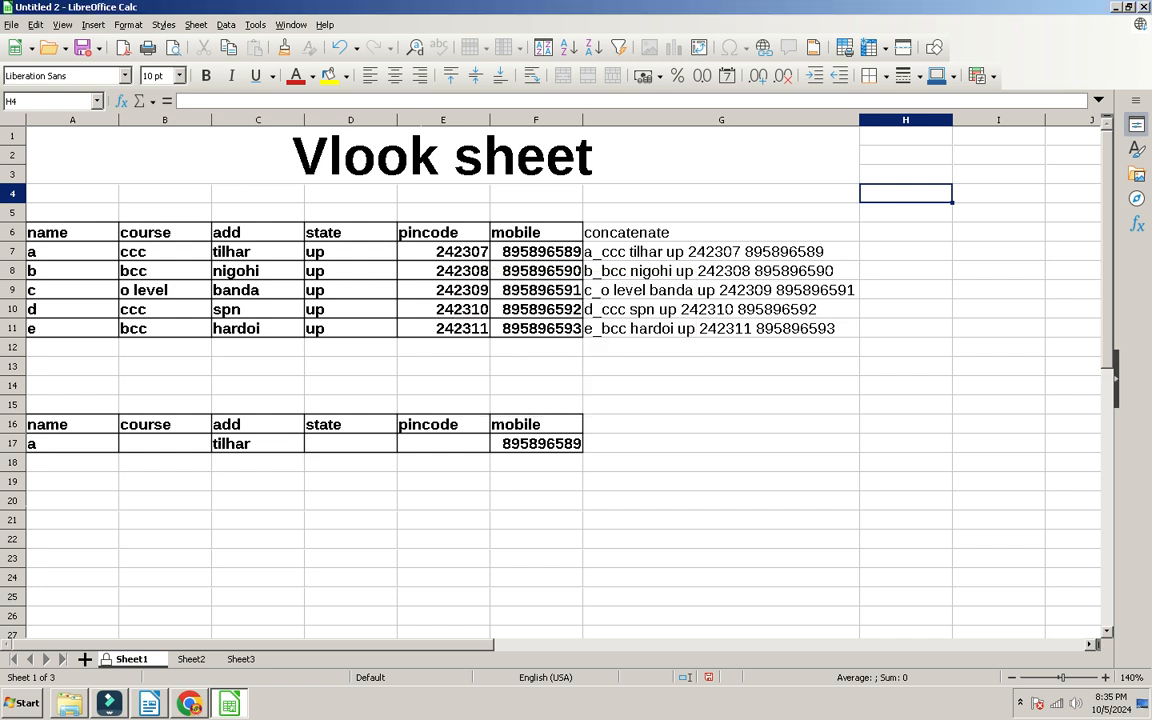
pyautogui.rightClick(141, 659)
pyautogui.press('Escape')
pyautogui.press('a')
pyautogui.press('Return')
# Step: Unprotect Sheet1 with its password and enter 3213 in H4
pyautogui.hotkey('alt', 't')
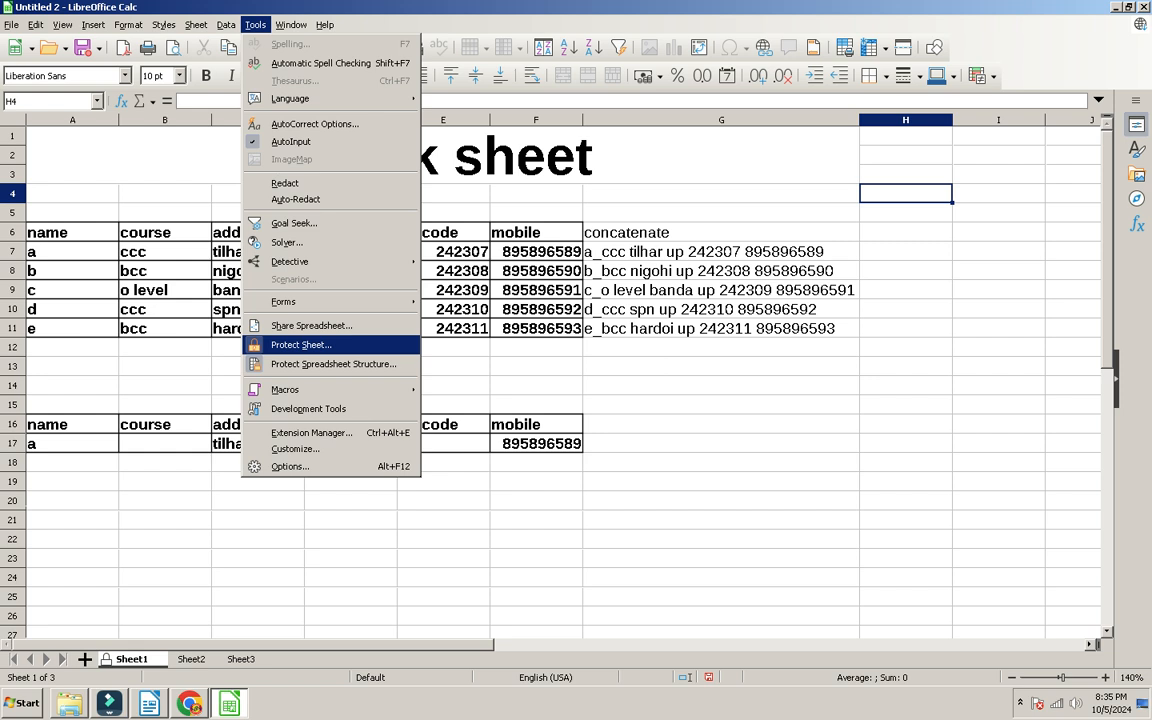
pyautogui.press('Return')
pyautogui.write('123')
pyautogui.press('Return')
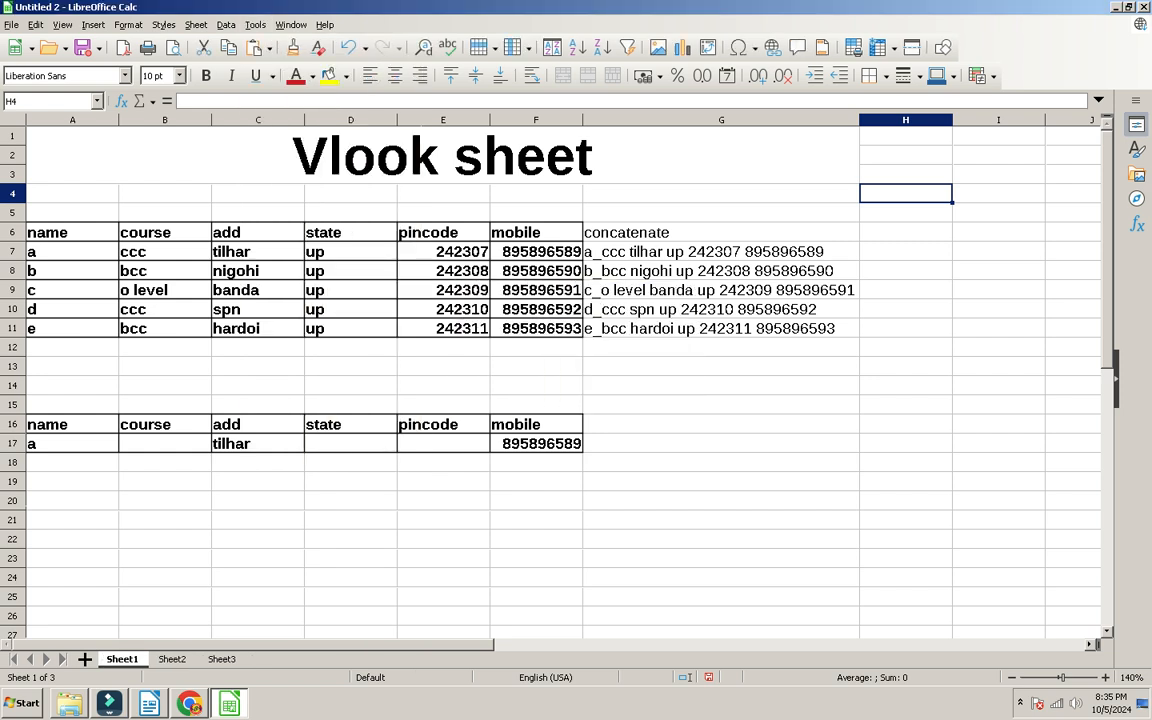
pyautogui.write('3213')
pyautogui.press('Return')
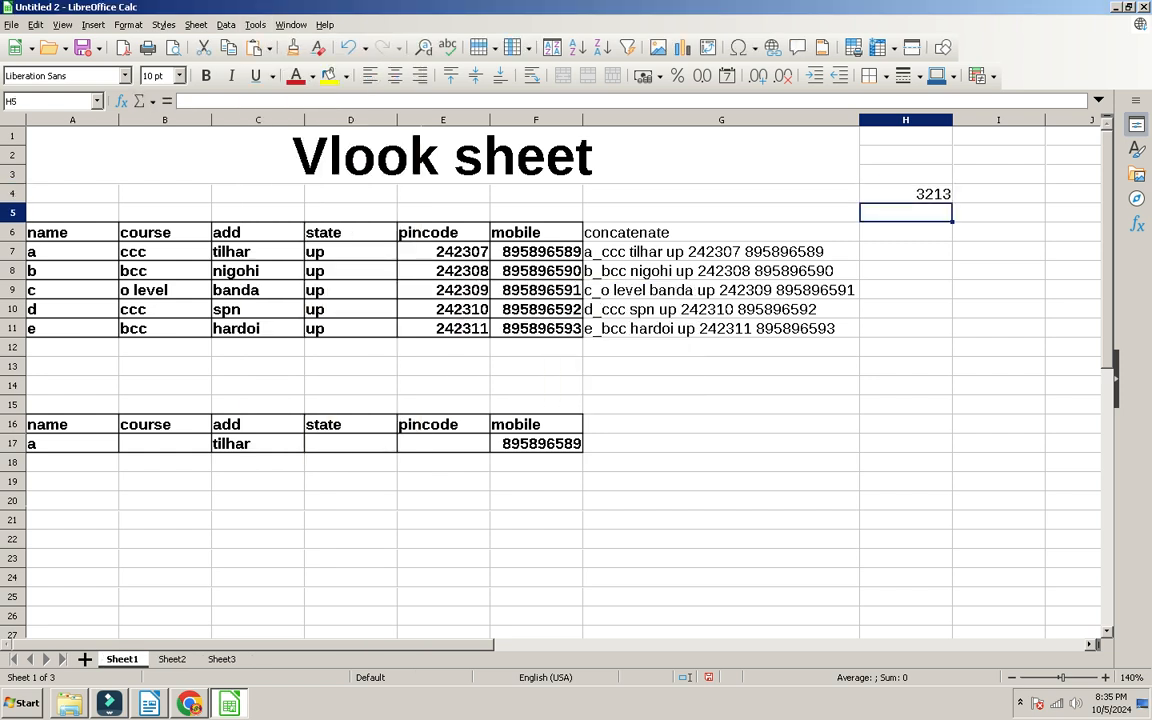
# Step: Remove the spreadsheet structure protection via Tools > Protect Spreadsheet Structure
pyautogui.click(255, 24)
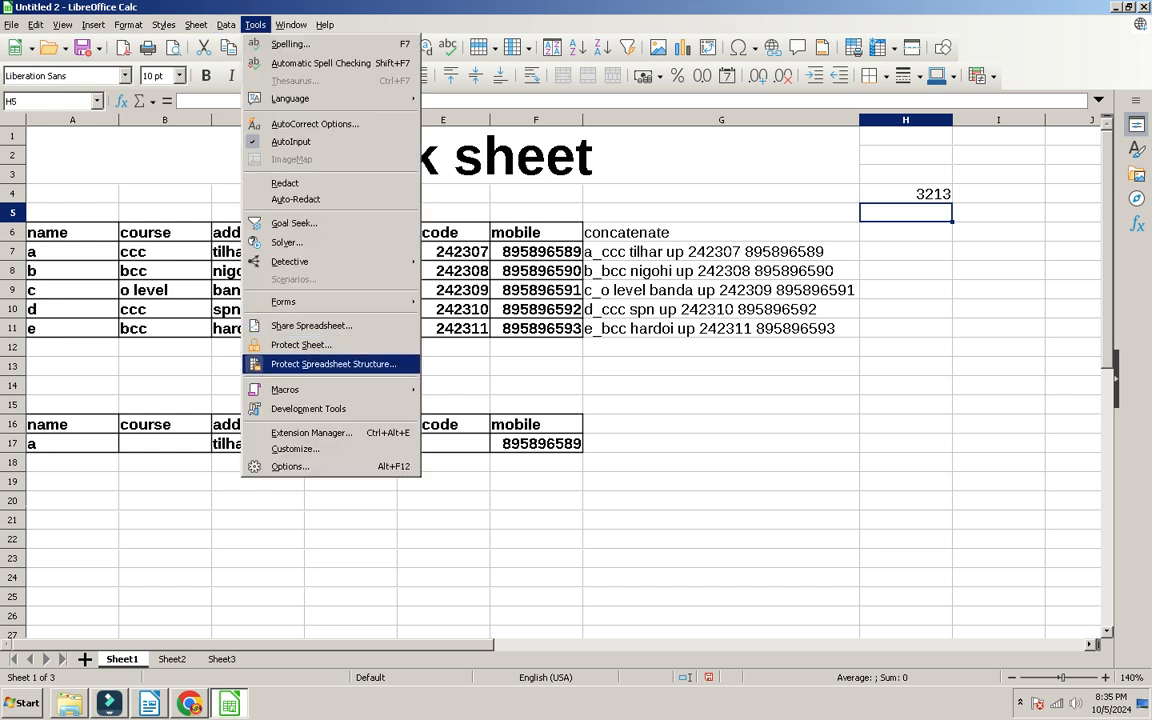
pyautogui.click(333, 364)
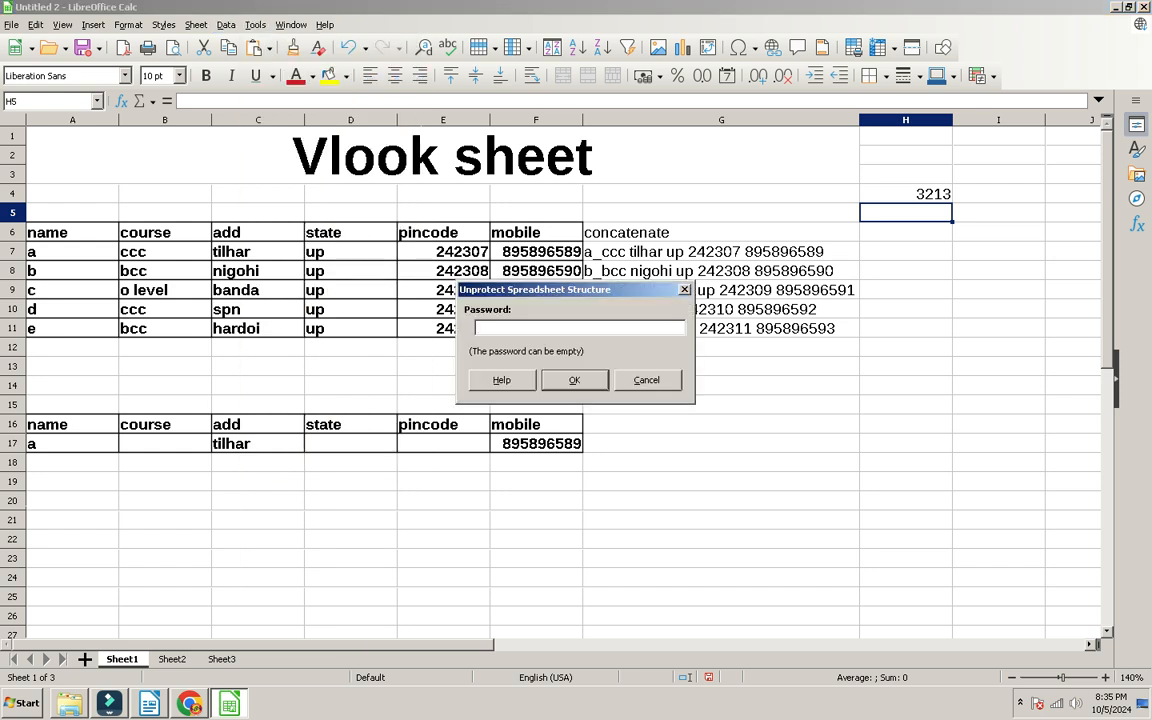
pyautogui.press('Return')
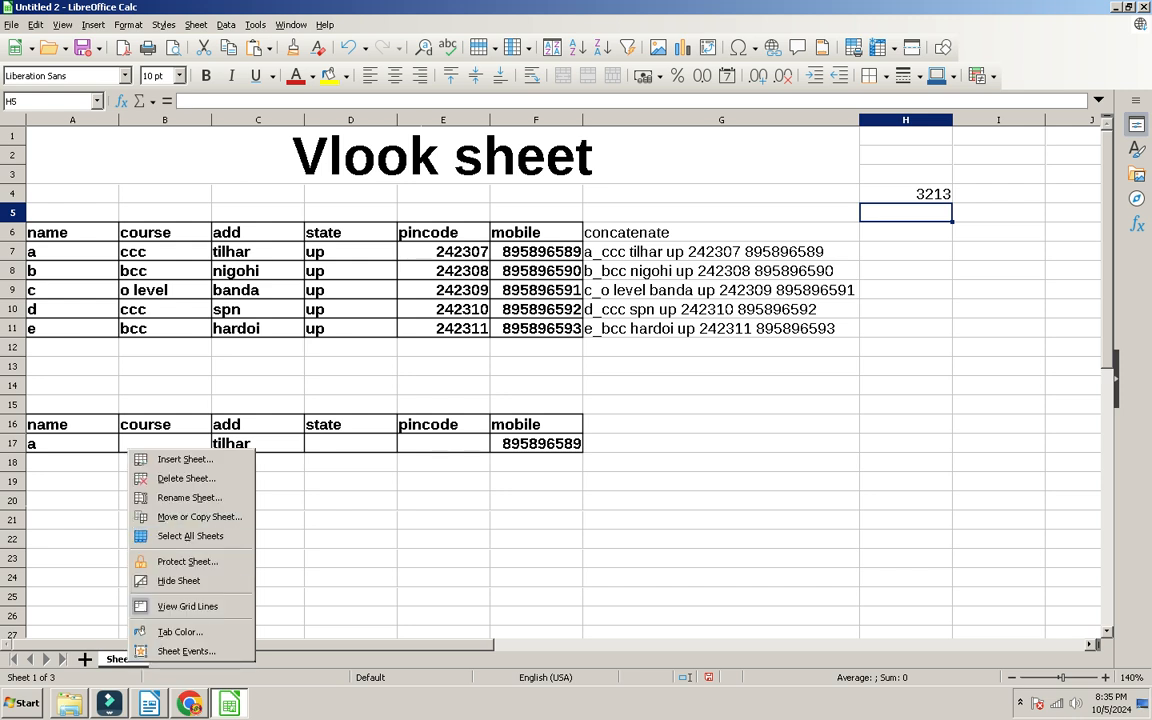
pyautogui.press('Escape')
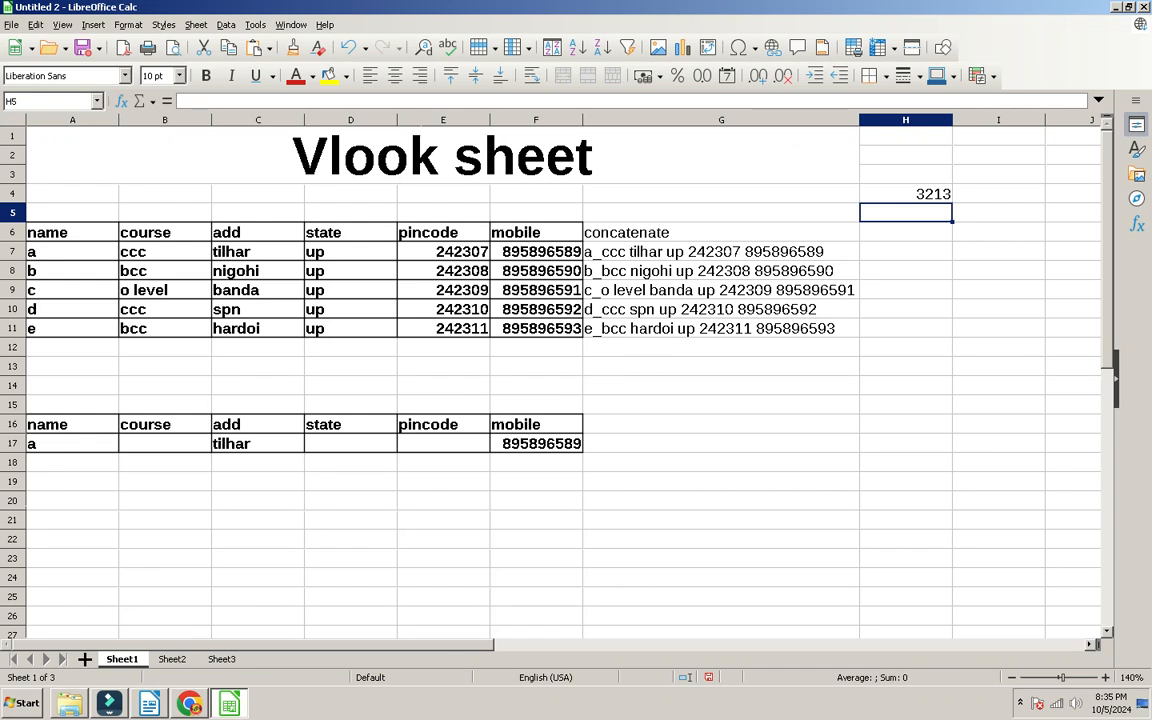
# Step: Select A6:G6, flip sheets, then return to the PDF workbook at page 38
pyautogui.moveTo(47, 232); pyautogui.dragTo(720, 232)
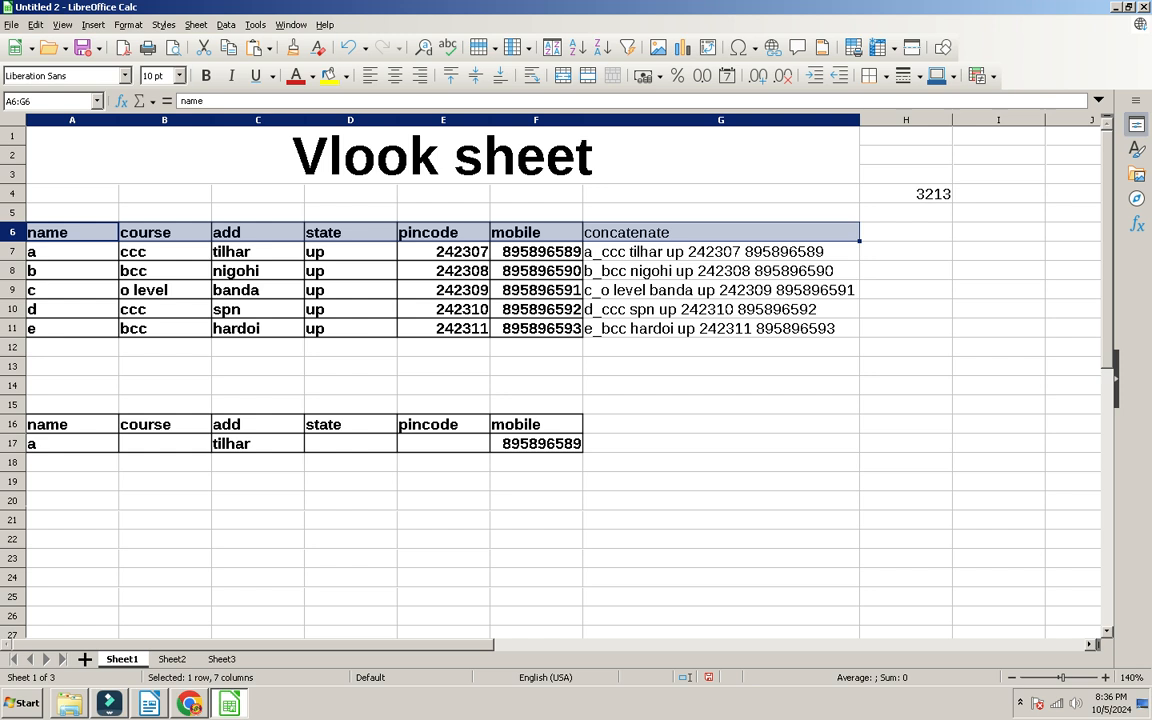
pyautogui.hotkey('ctrl', 'pageup')
pyautogui.hotkey('ctrl', 'pageup')
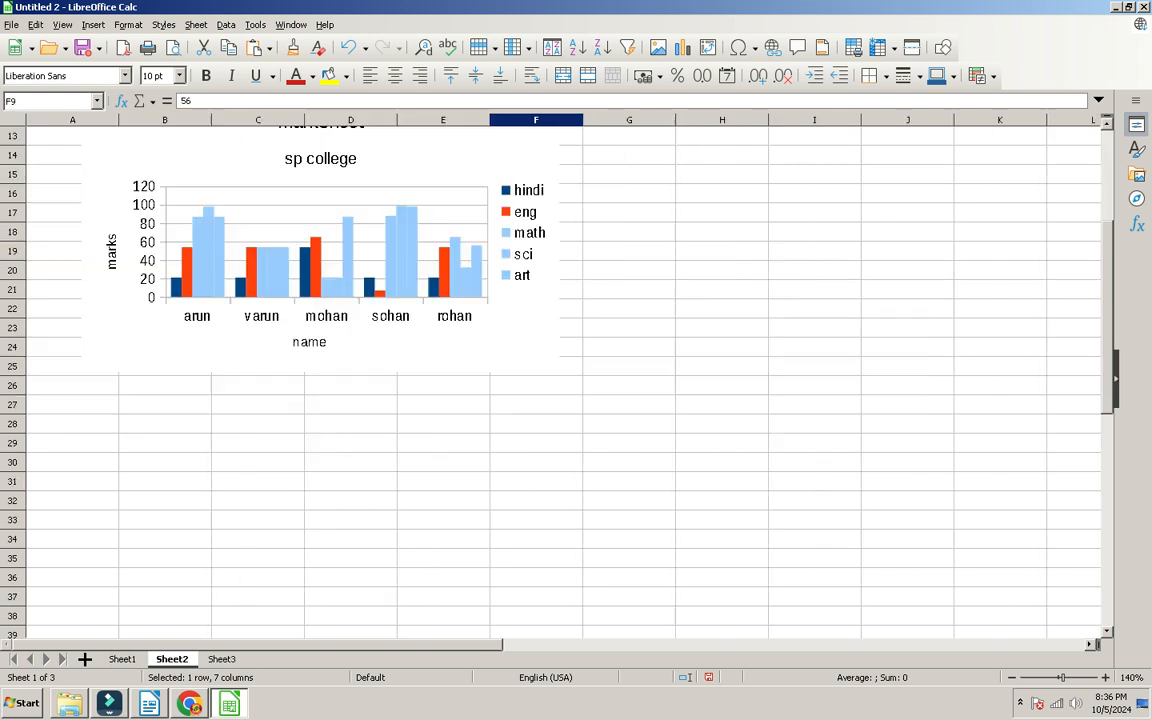
pyautogui.hotkey('alt', 'Tab')
pyautogui.scroll(12, 570, 390)
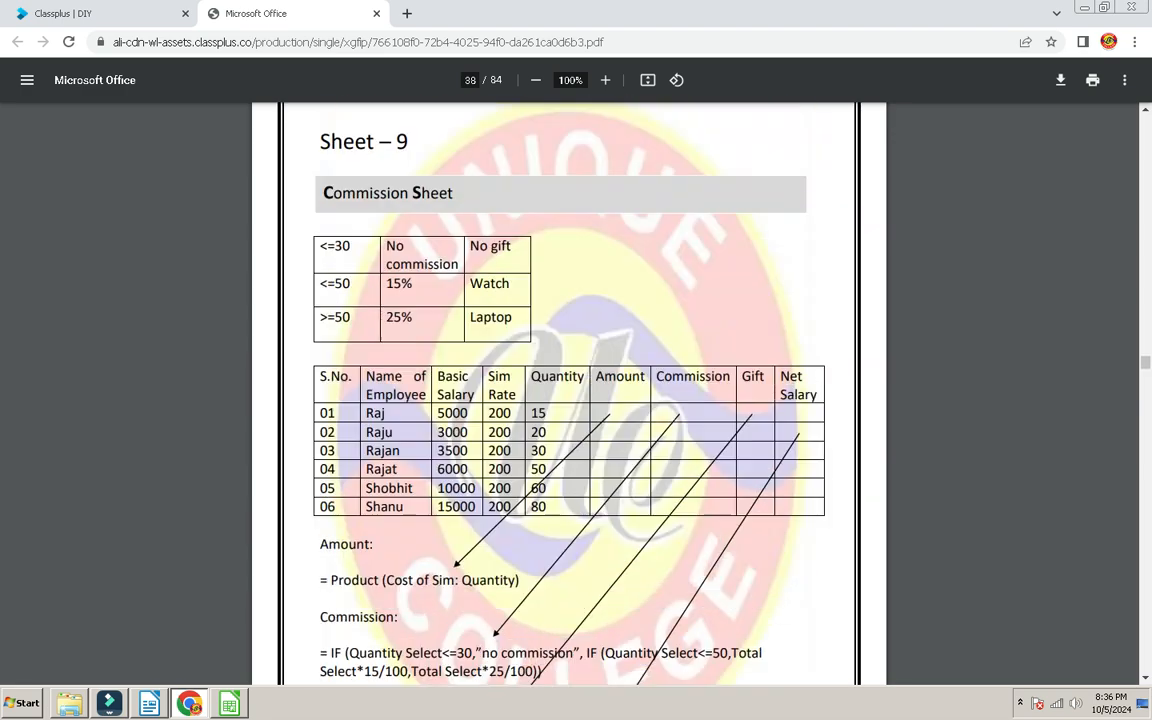
# Step: Review the PDF workbook from Sheet 9 to about page 50, then switch back to Calc
pyautogui.scroll(-9, 570, 390)
pyautogui.scroll(7, 570, 390)
pyautogui.scroll(-2, 570, 390)
pyautogui.scroll(-3, 570, 390)
pyautogui.scroll(20, 570, 390)
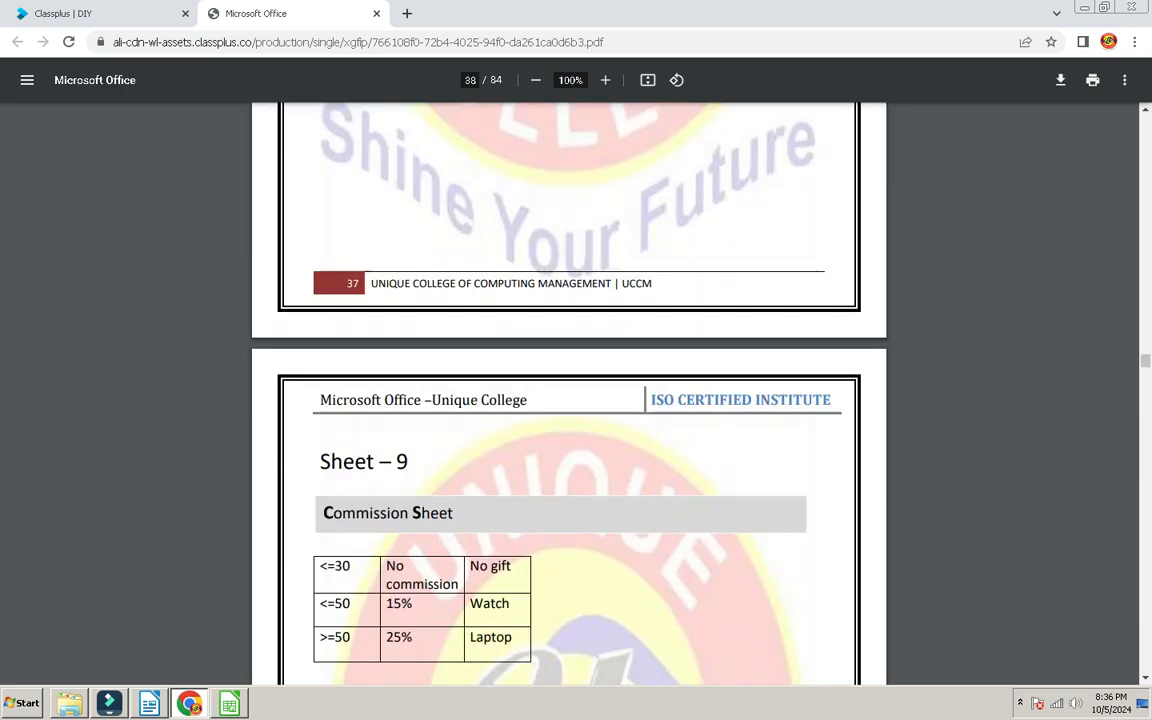
pyautogui.scroll(12, 570, 390)
pyautogui.scroll(-20, 570, 390)
pyautogui.scroll(-20, 570, 390)
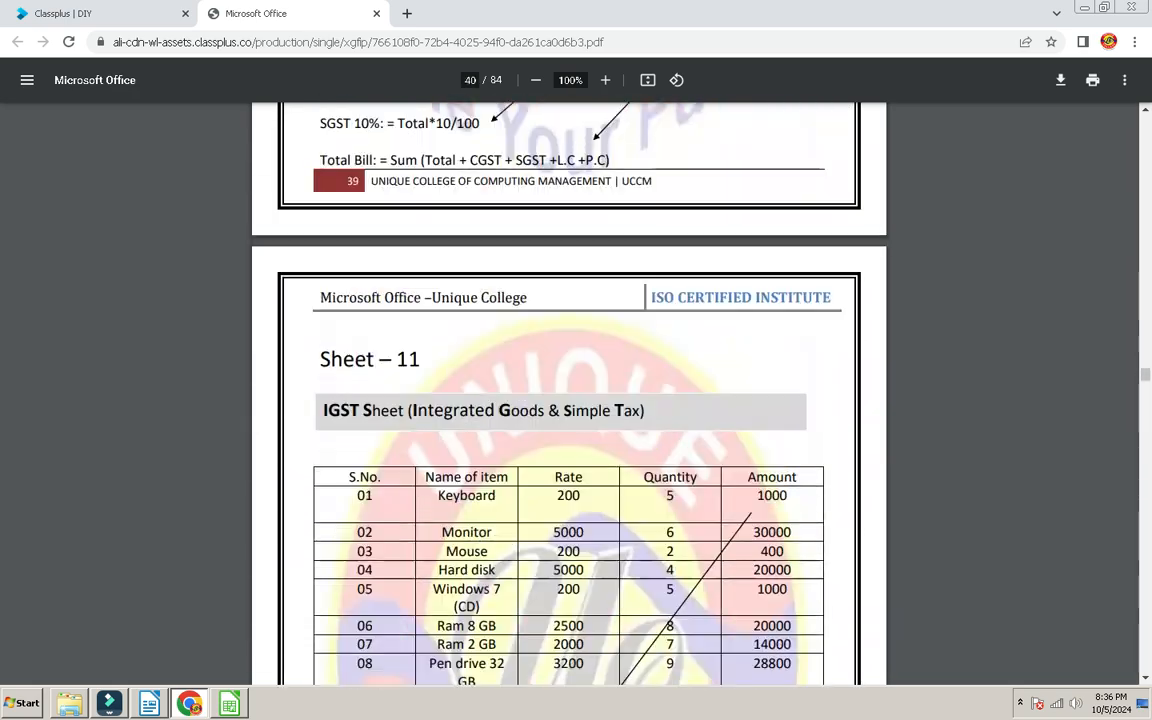
pyautogui.scroll(-20, 570, 390)
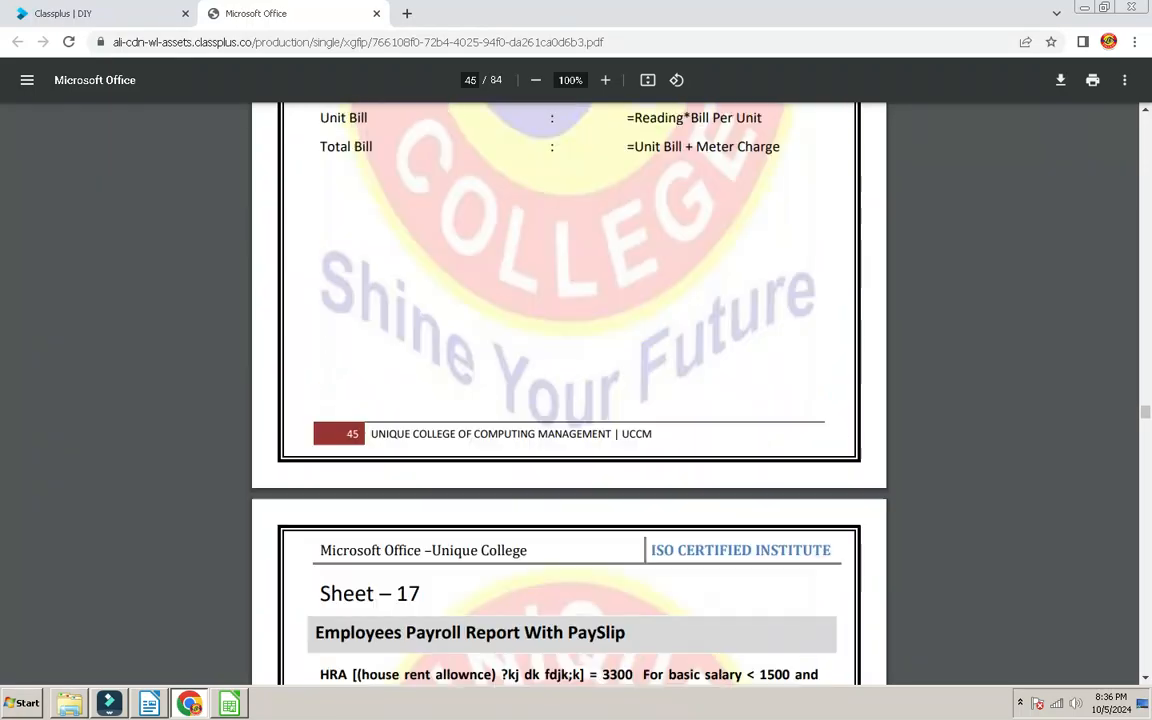
pyautogui.scroll(-20, 570, 390)
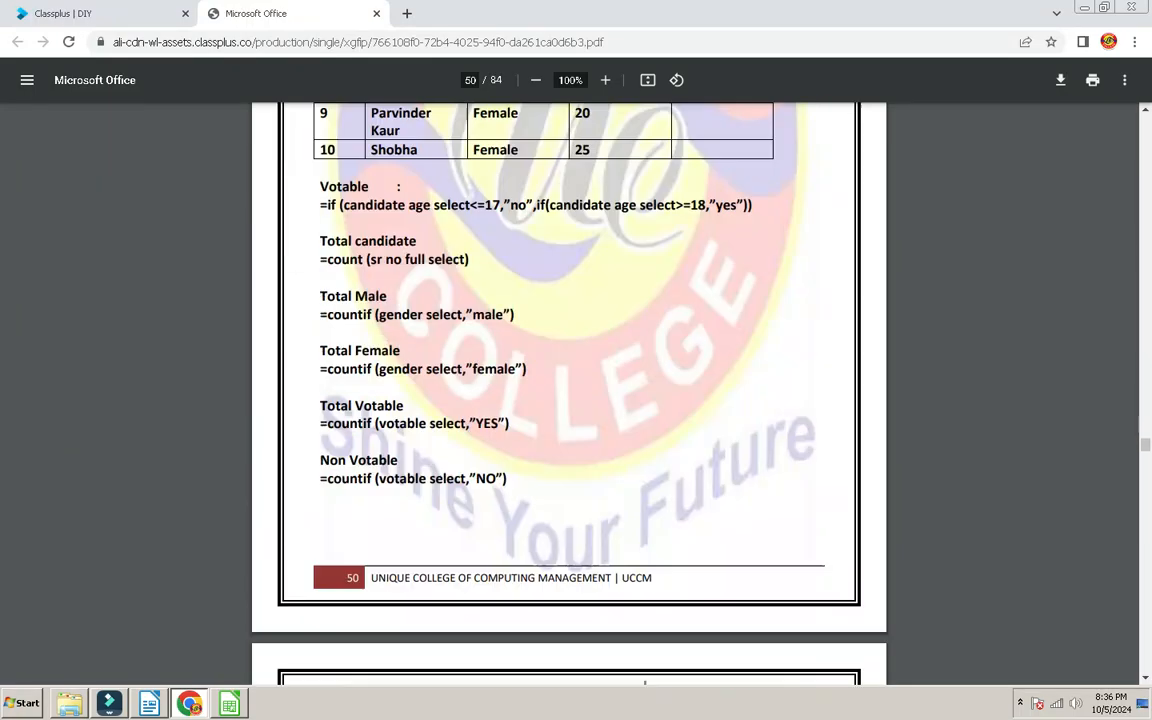
pyautogui.hotkey('alt', 'Tab')
pyautogui.scroll(4, 560, 380)
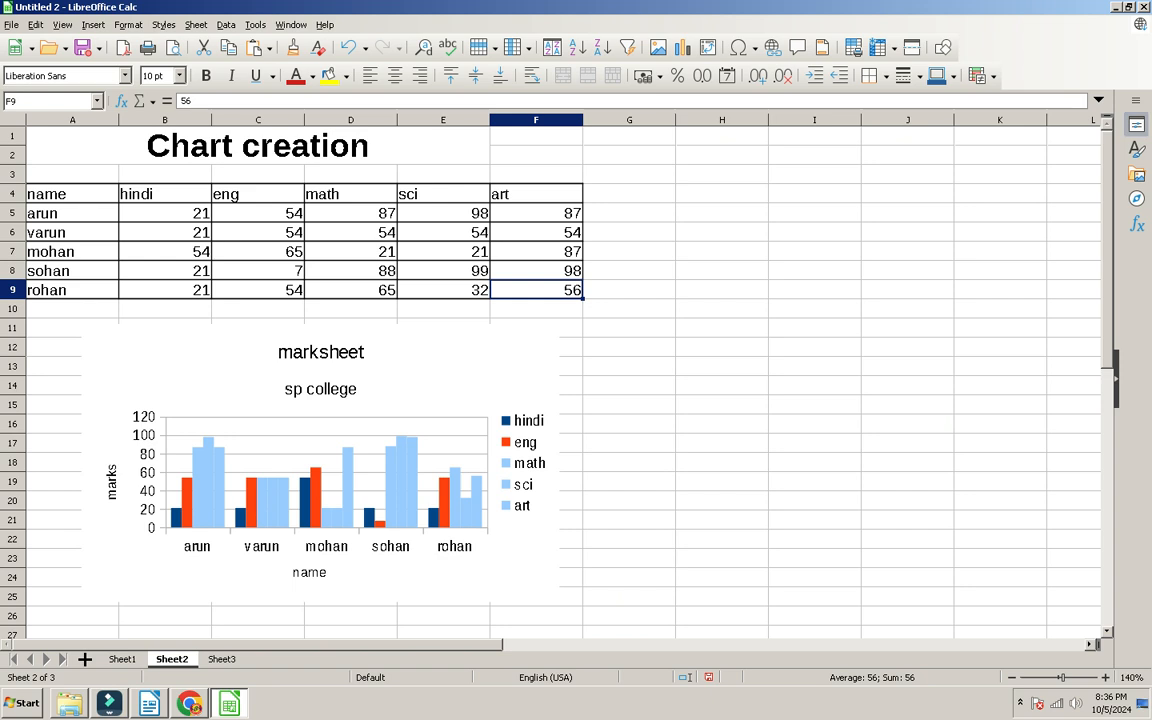
# Step: From the Chart creation sheet, move to Sheet3 and insert a new empty Sheet4
pyautogui.click(258, 146)
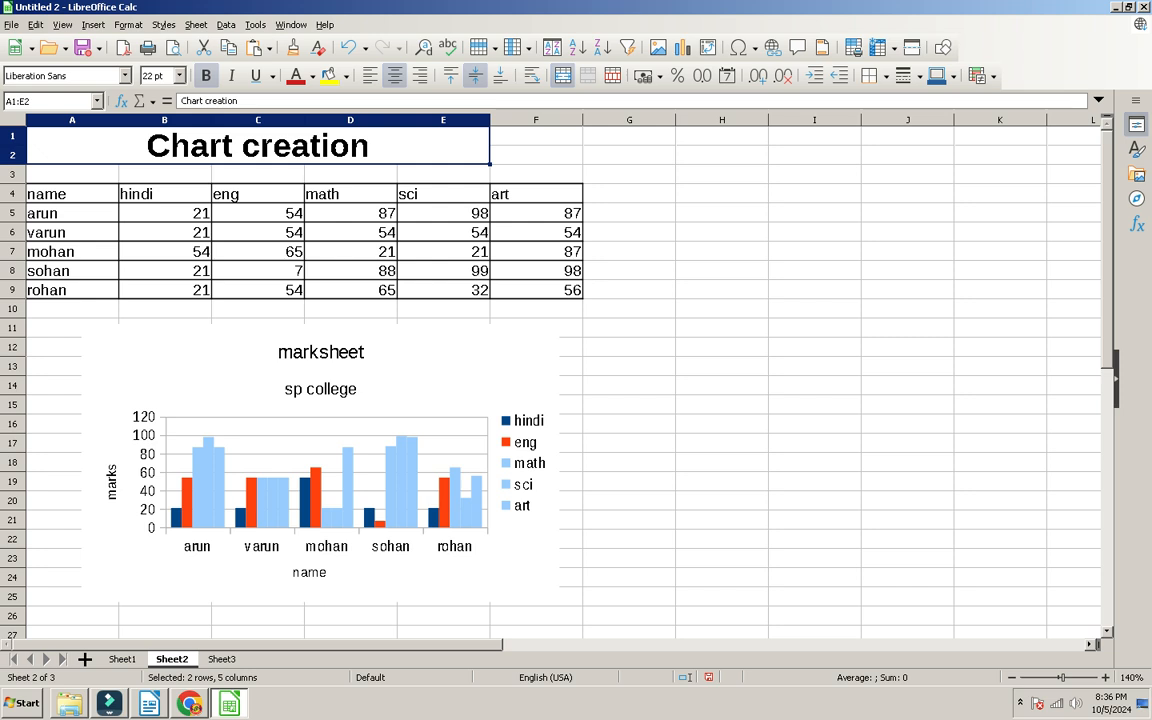
pyautogui.hotkey('ctrl', 'pagedown')
pyautogui.click(85, 659)
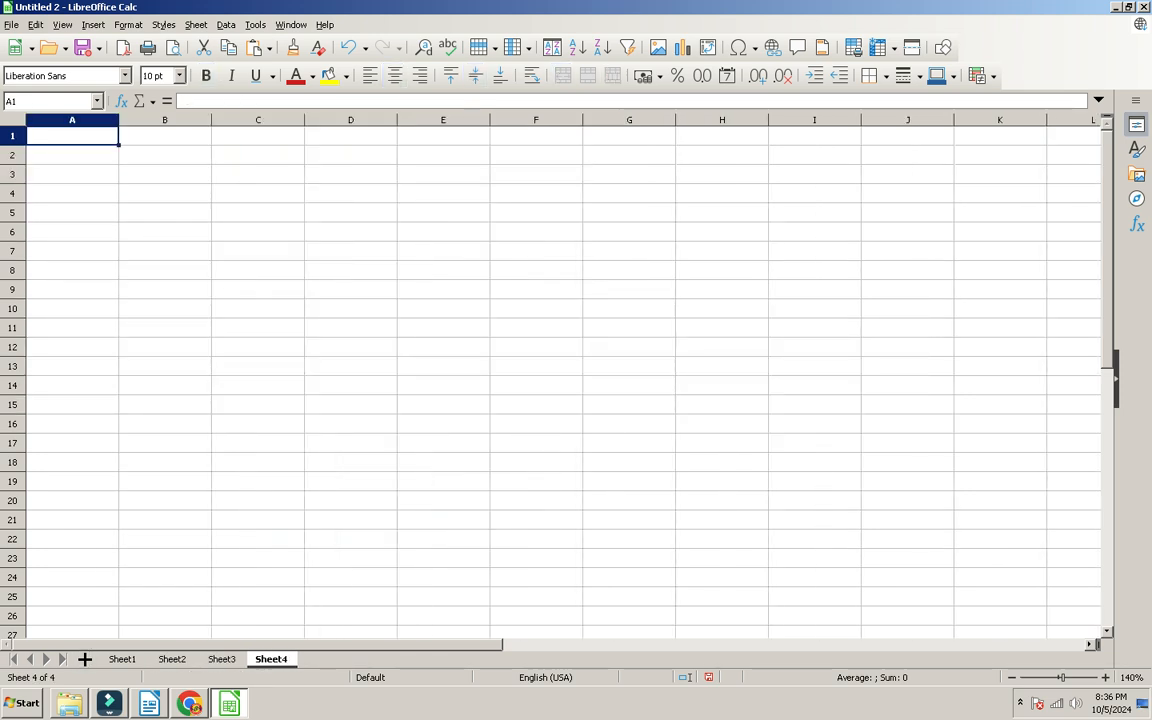
# Step: Widen column A and enter 1.Conditional Formatting in A1 and 2.Pivot table in A2
pyautogui.scroll(9, 563, 380)
pyautogui.moveTo(290, 120); pyautogui.dragTo(423, 120)
pyautogui.write('1.')
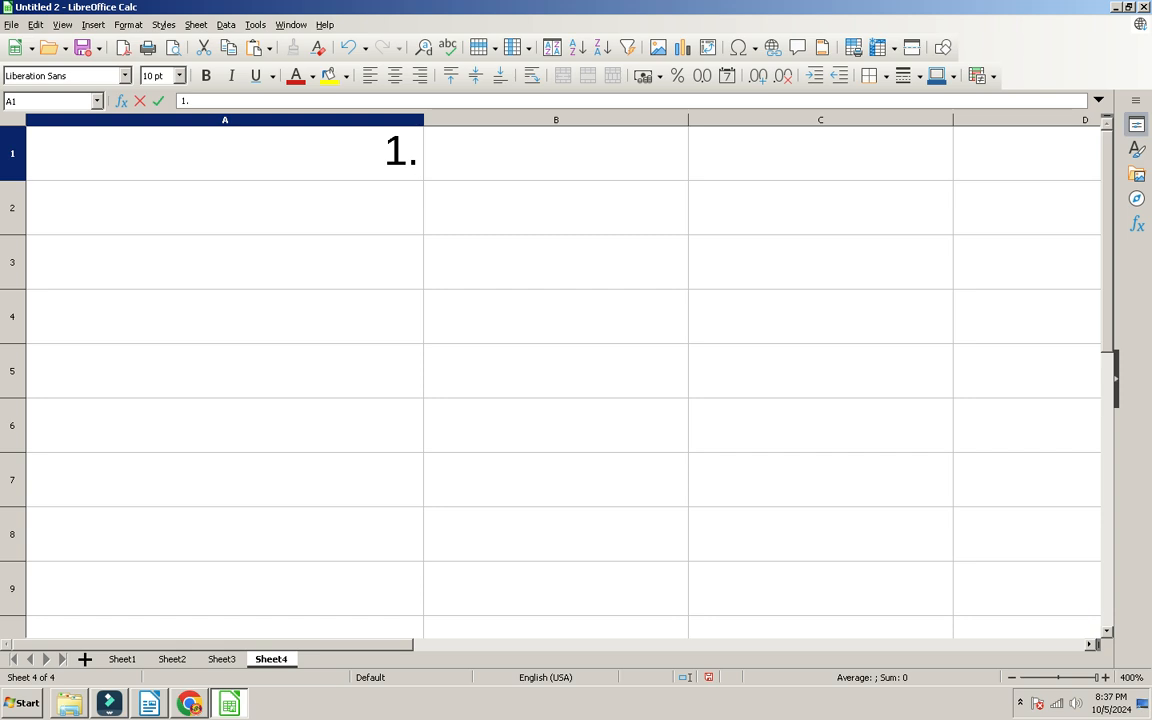
pyautogui.write('Conditi')
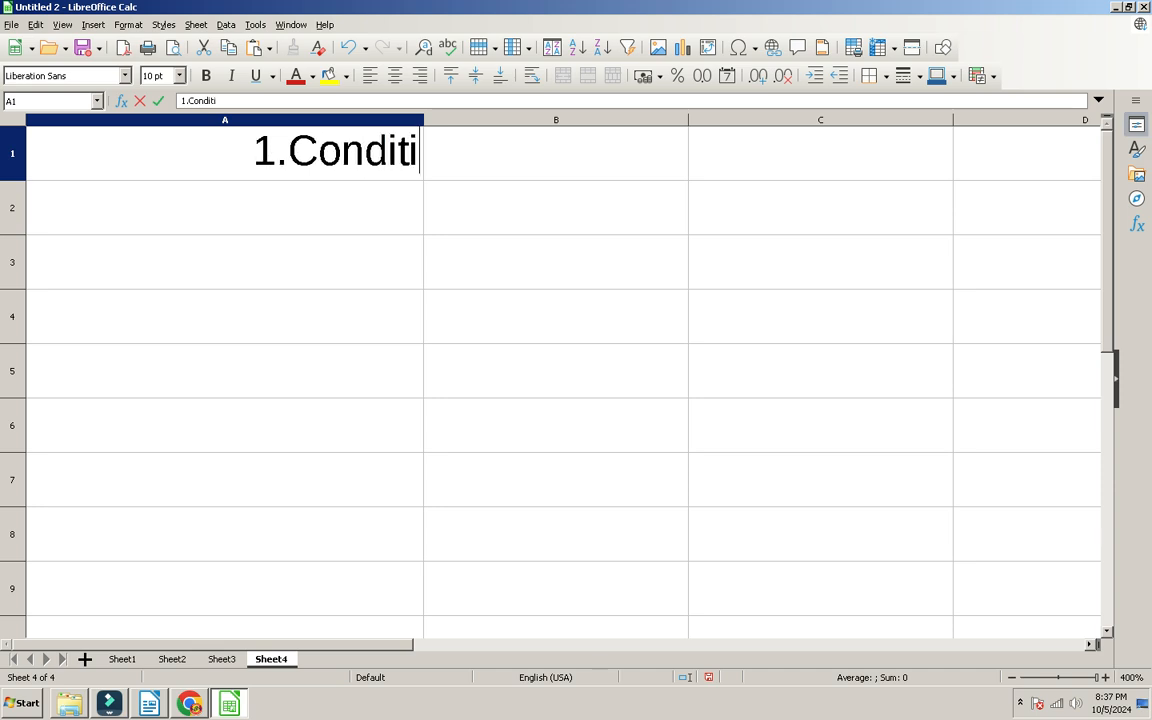
pyautogui.write('onal Formatting')
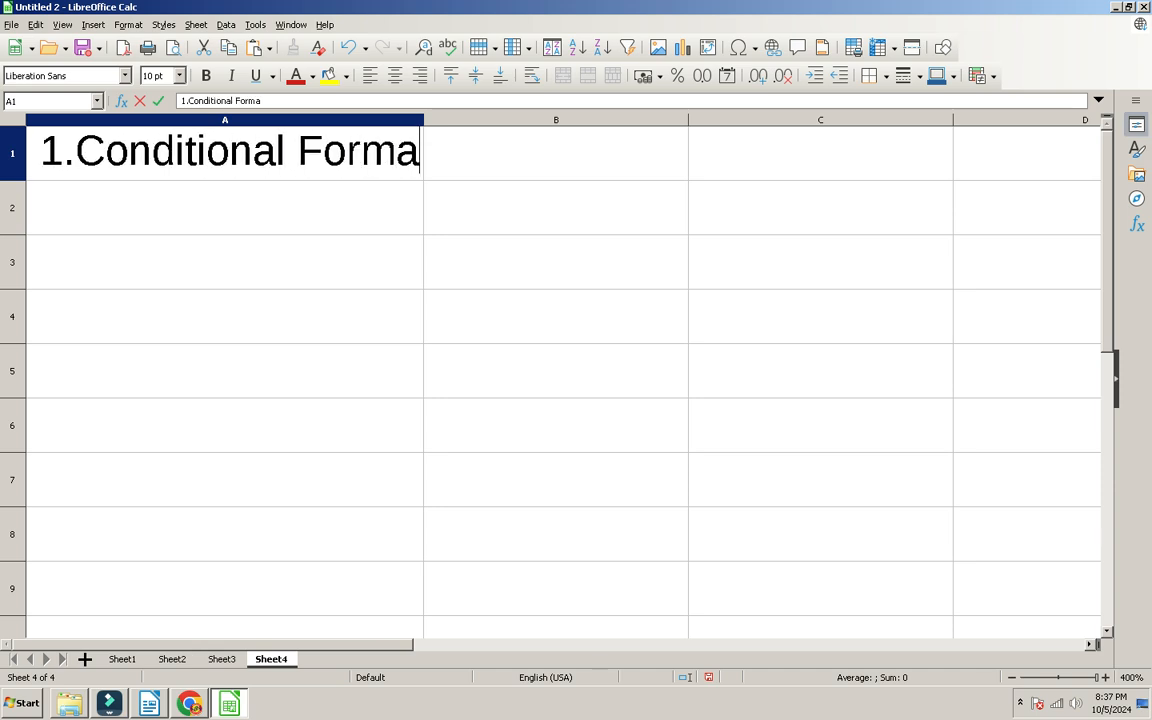
pyautogui.press('Return')
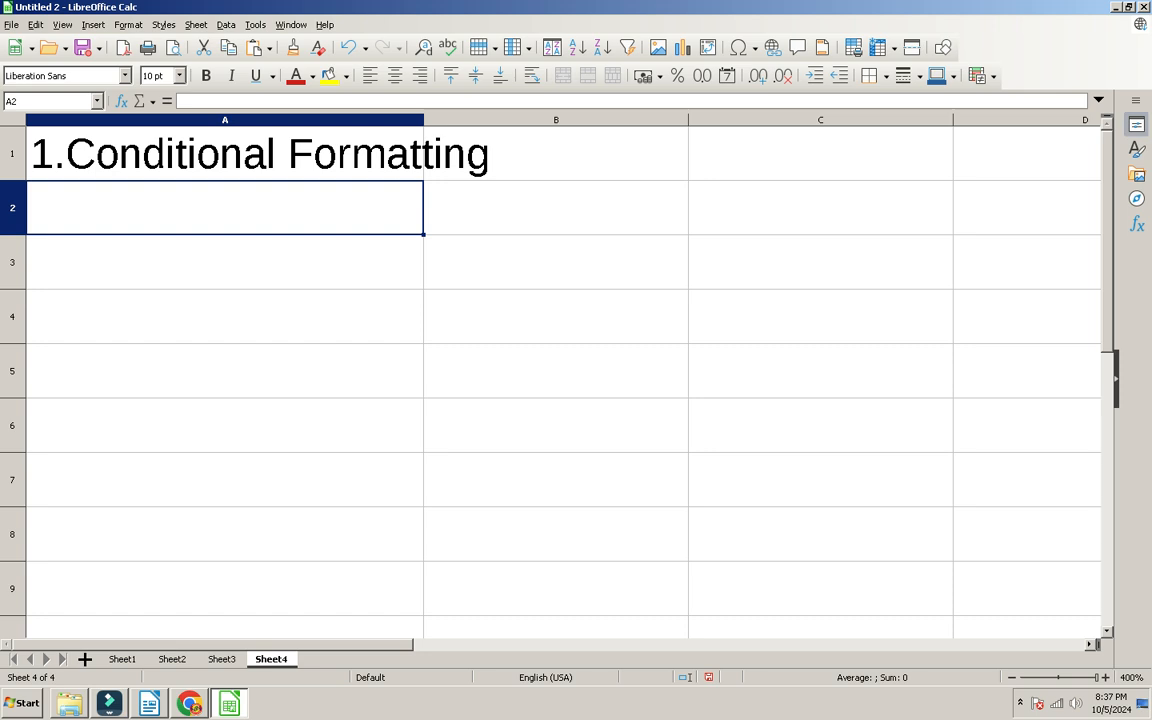
pyautogui.write('2.')
pyautogui.press('Return')
pyautogui.press('Up')
pyautogui.press('F2')
pyautogui.write('.PI')
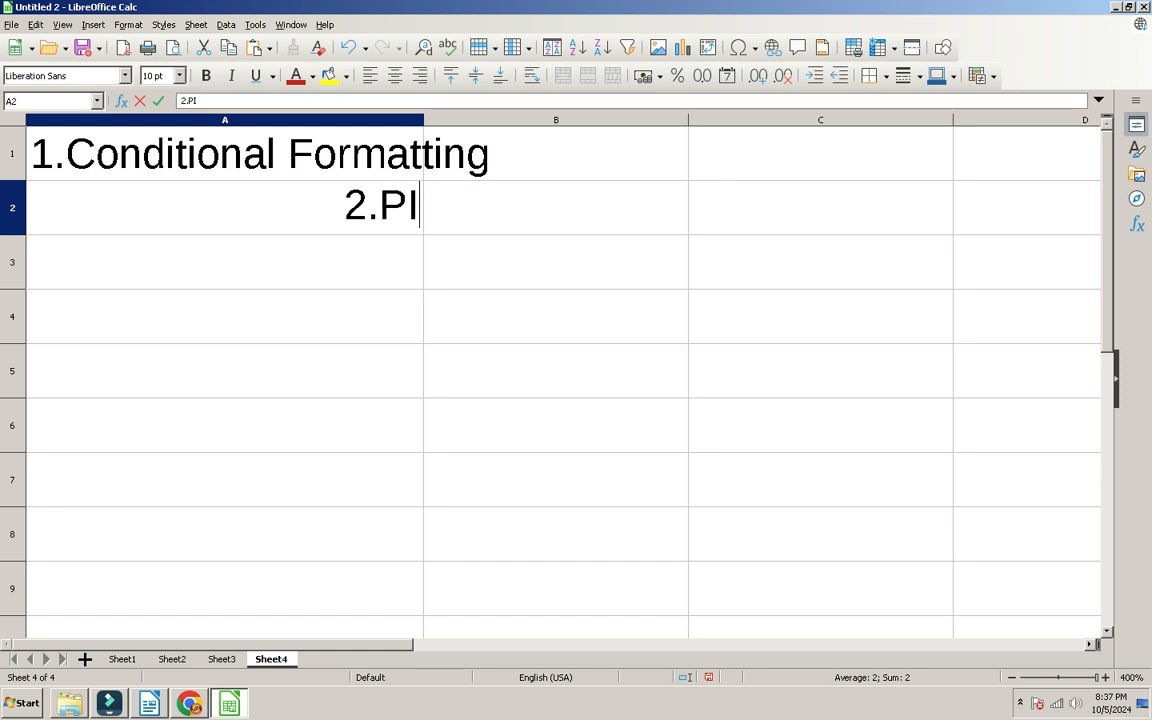
pyautogui.write('vot table')
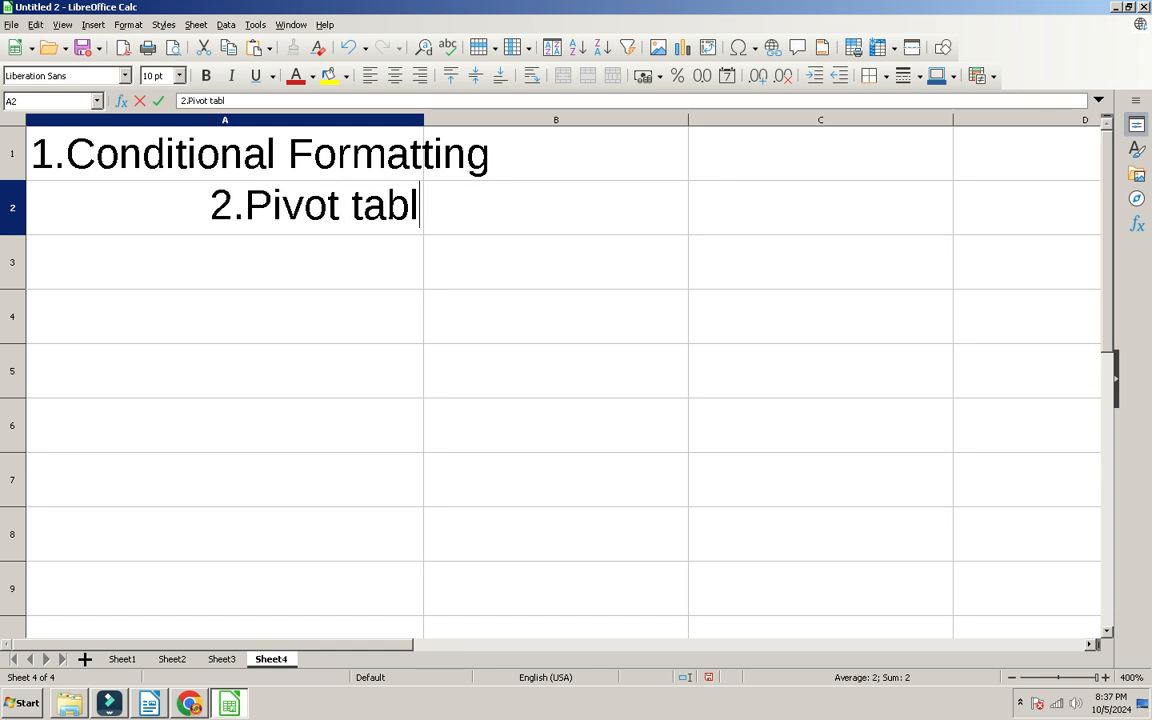
pyautogui.press('Return')
# Step: Enter 3.Data Validity in A3 and 4.Chart Creation in A4
pyautogui.write('3.')
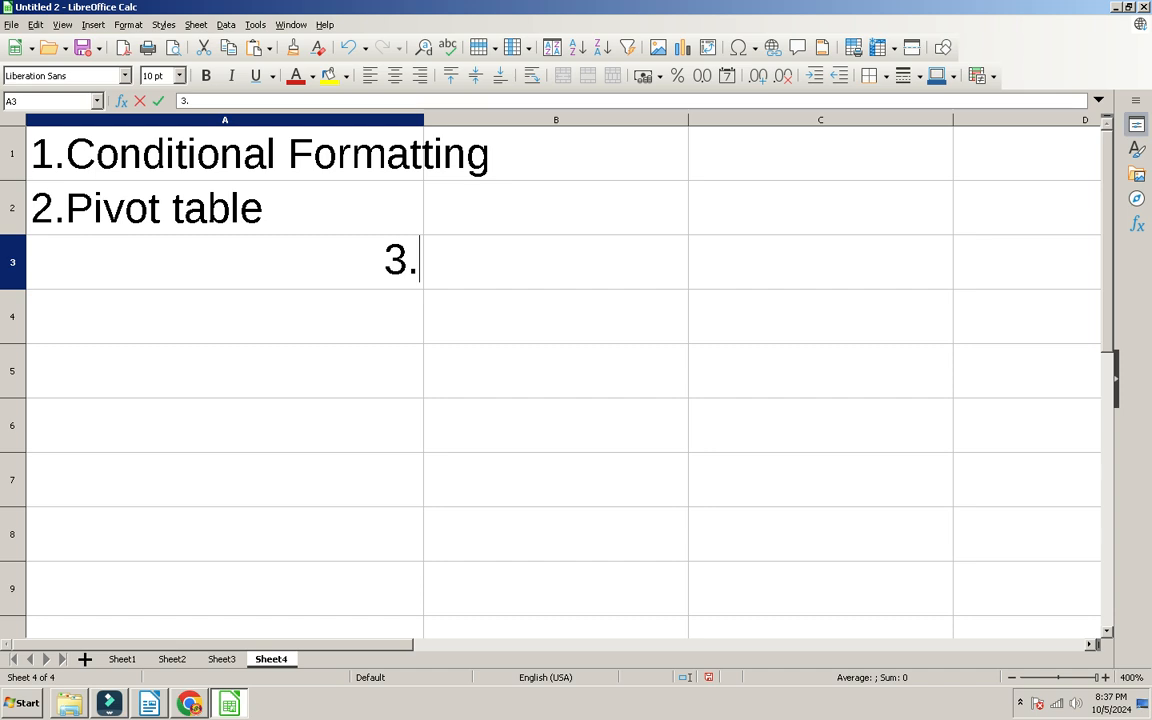
pyautogui.write('D')
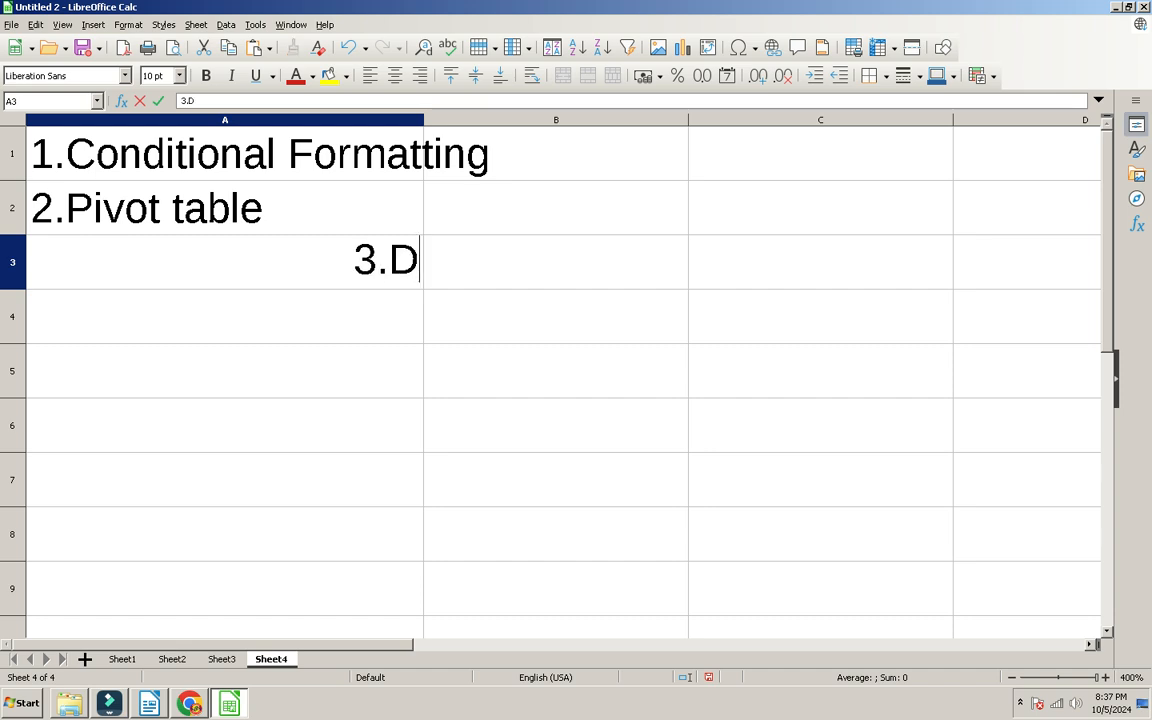
pyautogui.write('ata Validity')
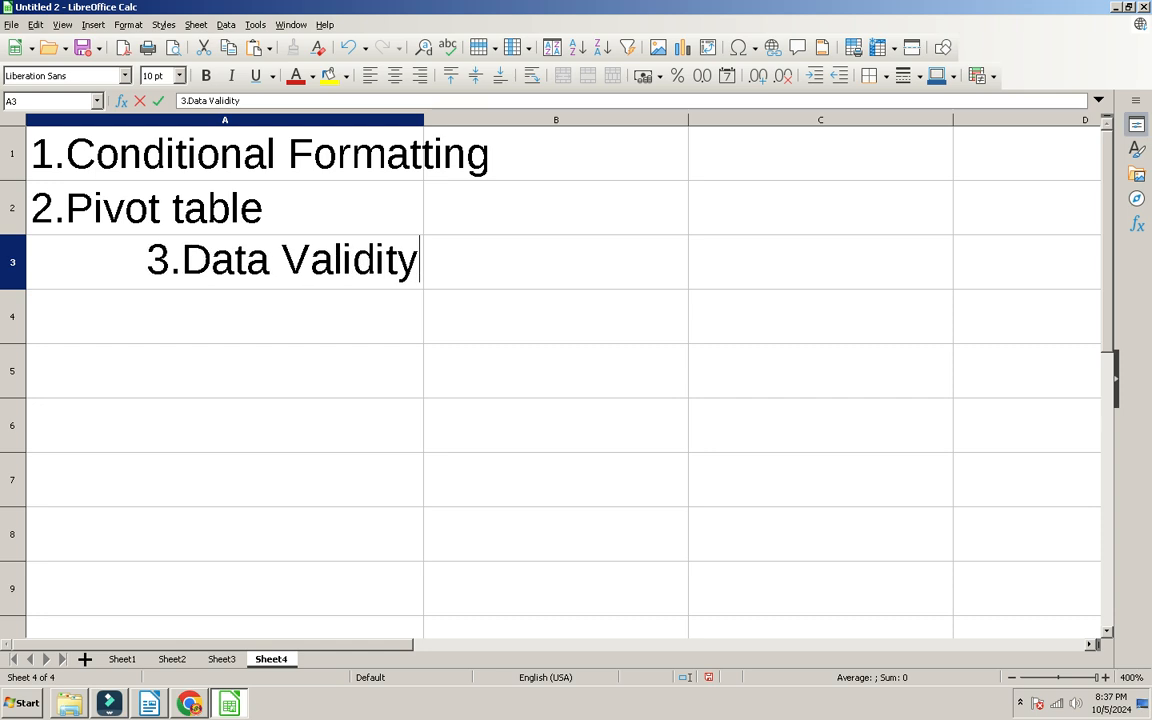
pyautogui.press('Return')
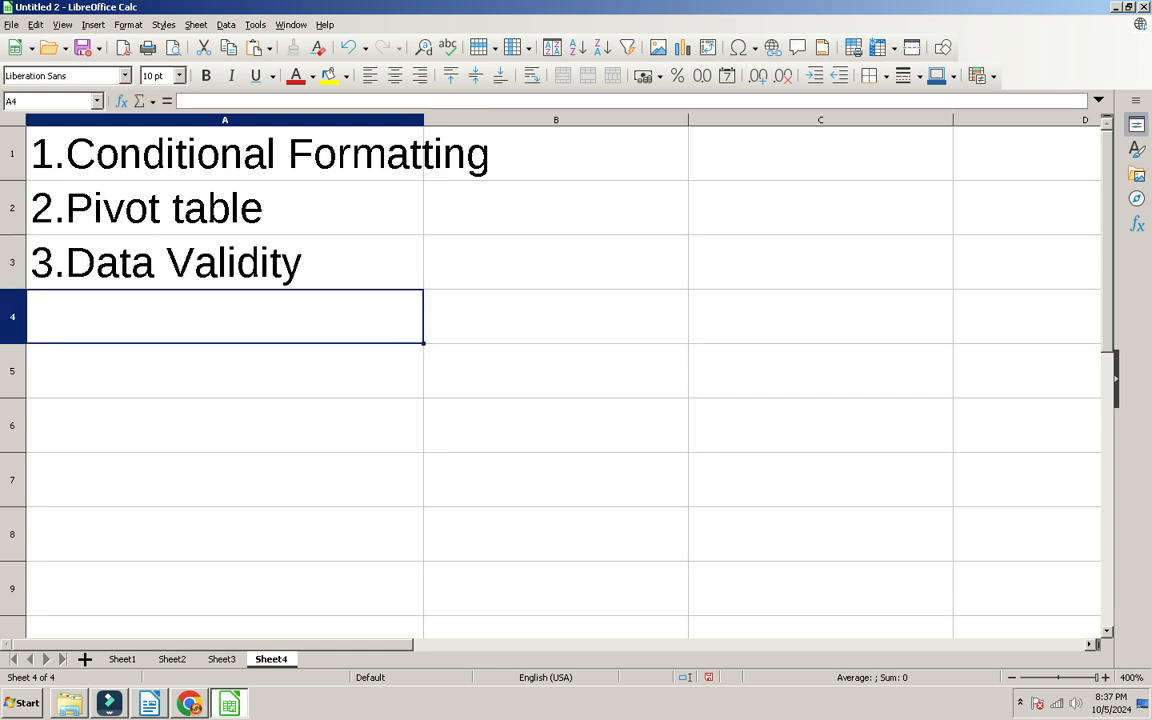
pyautogui.write('4.')
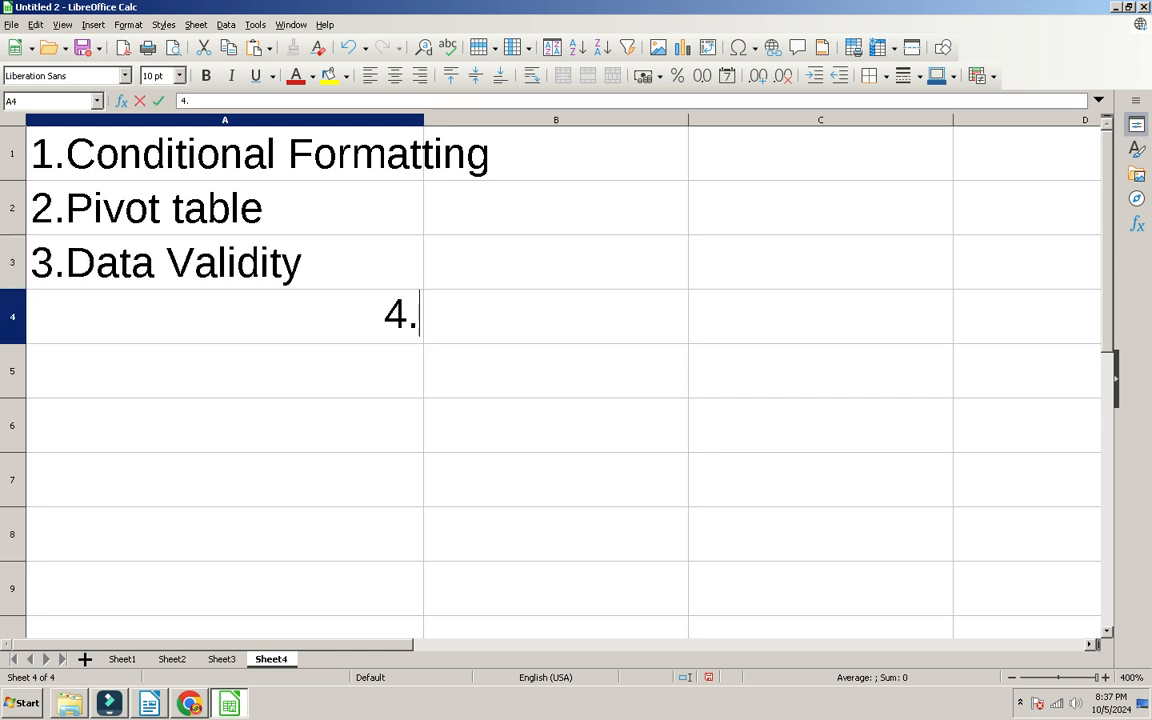
pyautogui.write('p')
pyautogui.press('BackSpace')
pyautogui.write('Chart Creation')
pyautogui.press('Return')
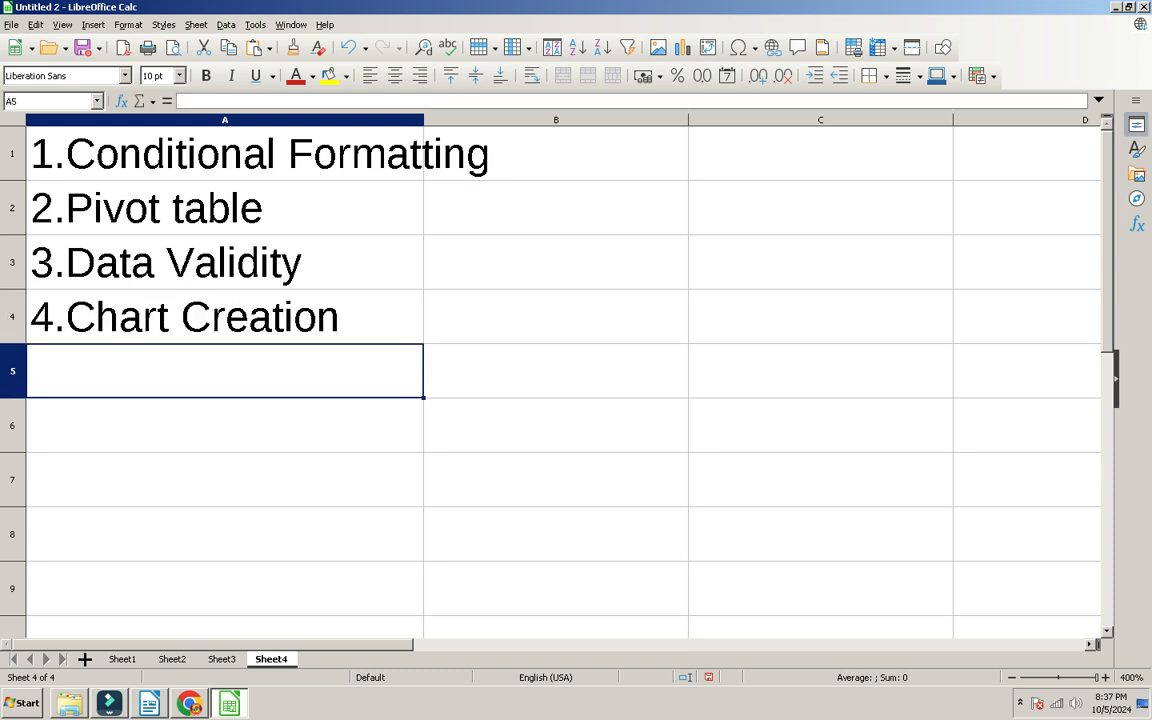
# Step: Look through the Data menu commands, then dismiss the menus
pyautogui.click(226, 24)
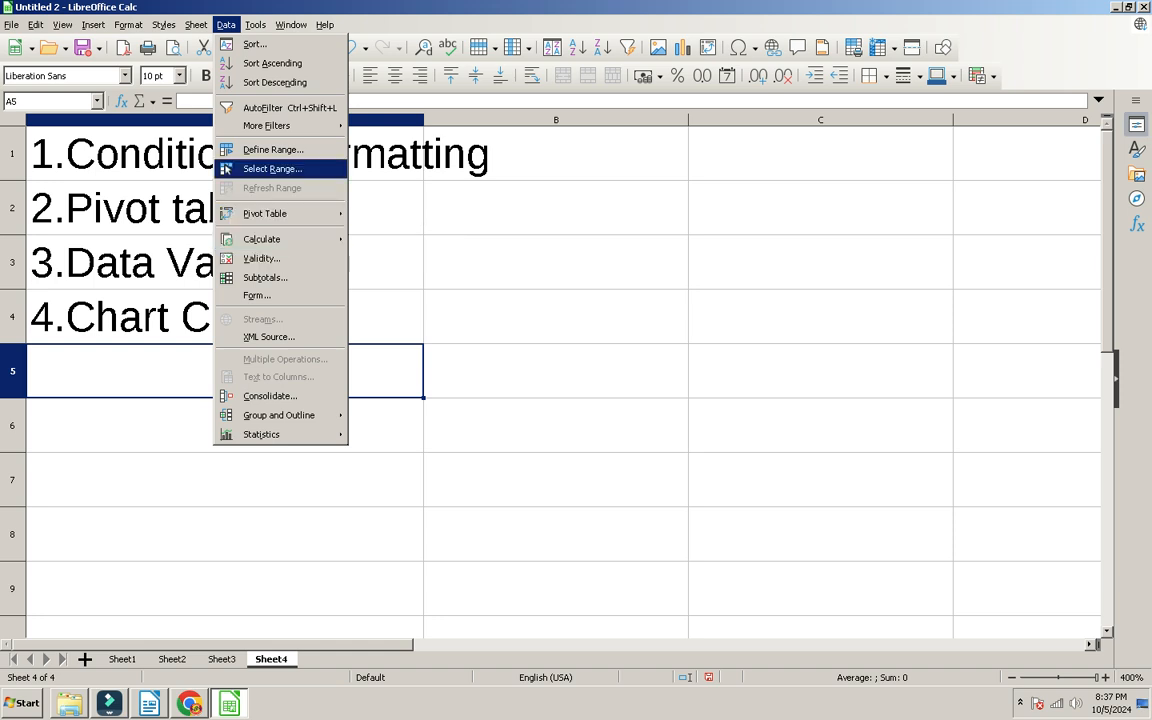
pyautogui.moveTo(93, 24)
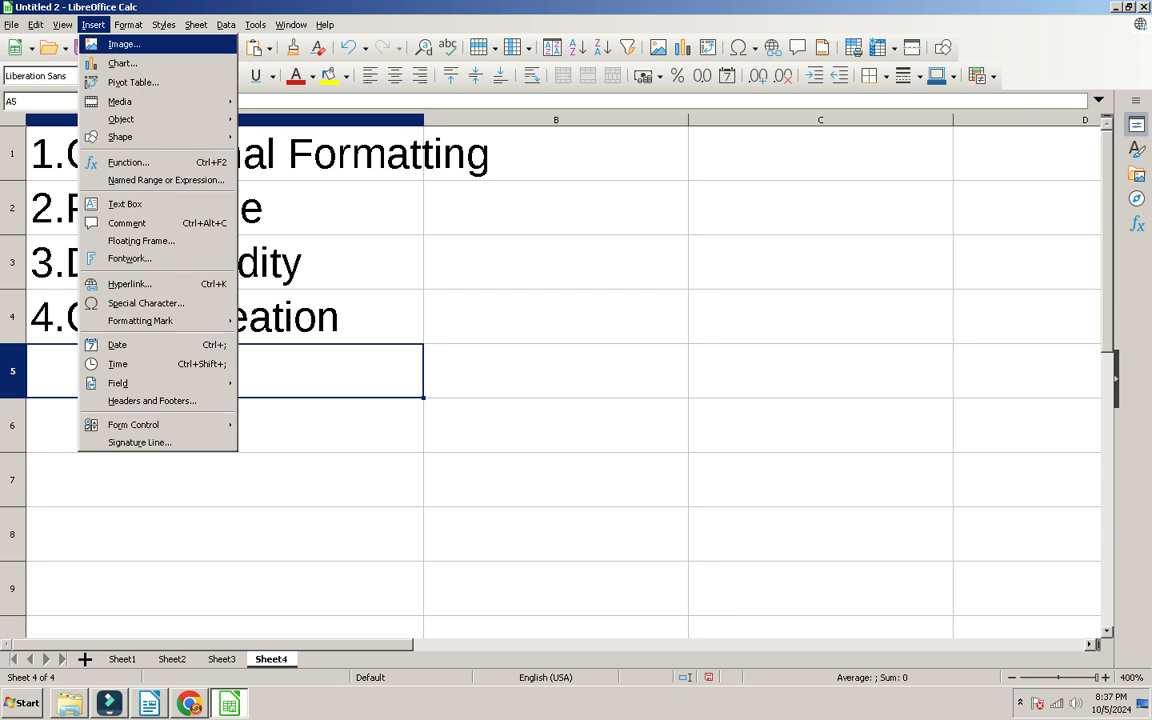
pyautogui.moveTo(128, 25)
pyautogui.moveTo(163, 313)
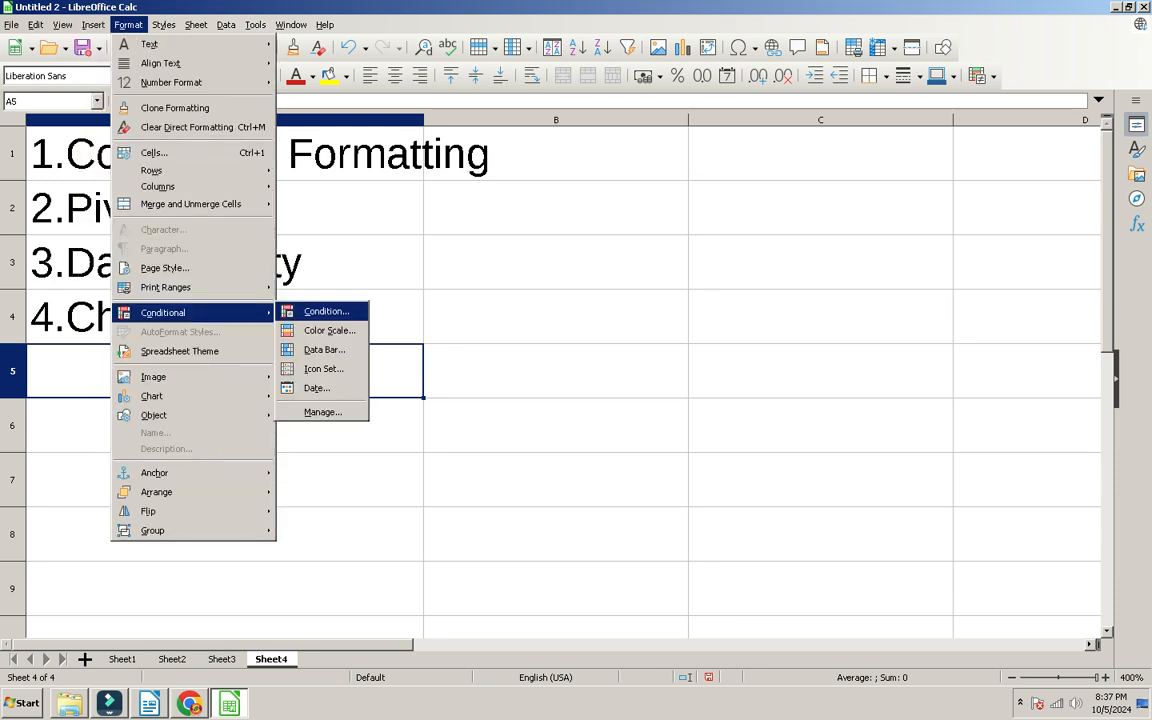
pyautogui.press('Escape')
pyautogui.press('Escape')
# Step: Select A1:A4, autofit column A to the longest topic, and bring the PDF workbook forward
pyautogui.press('Up')
pyautogui.hotkey('shift', 'Up')
pyautogui.hotkey('shift', 'Up')
pyautogui.hotkey('shift', 'Up')
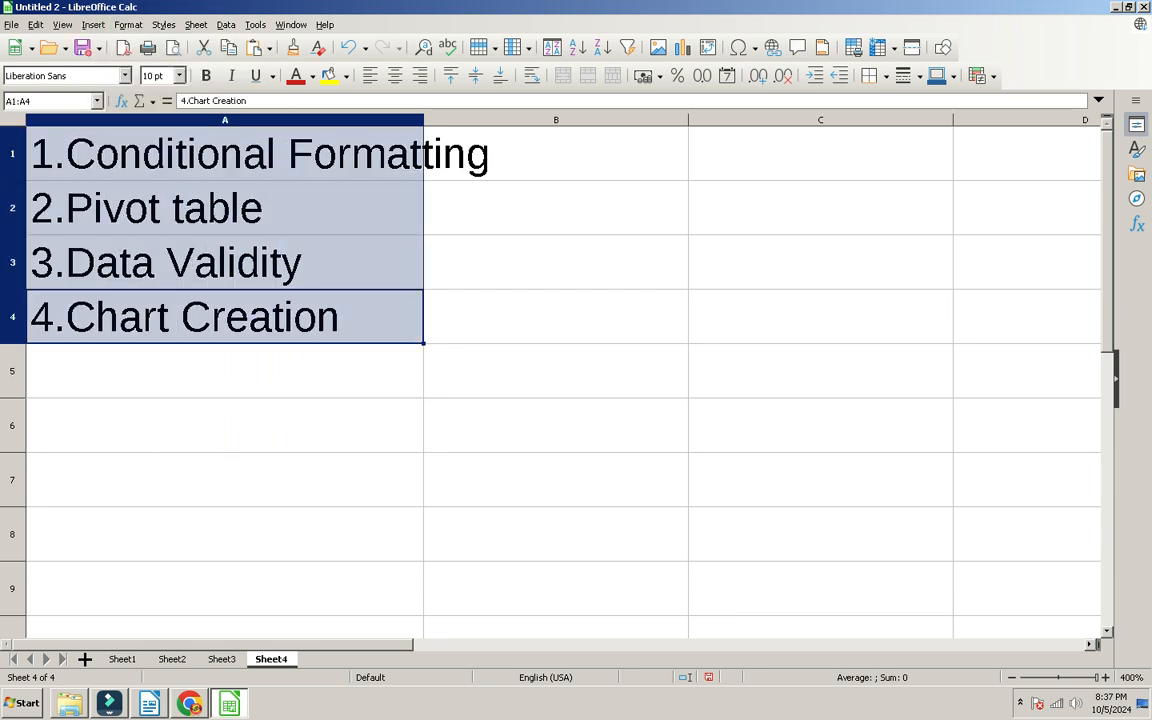
pyautogui.doubleClick(424, 120)
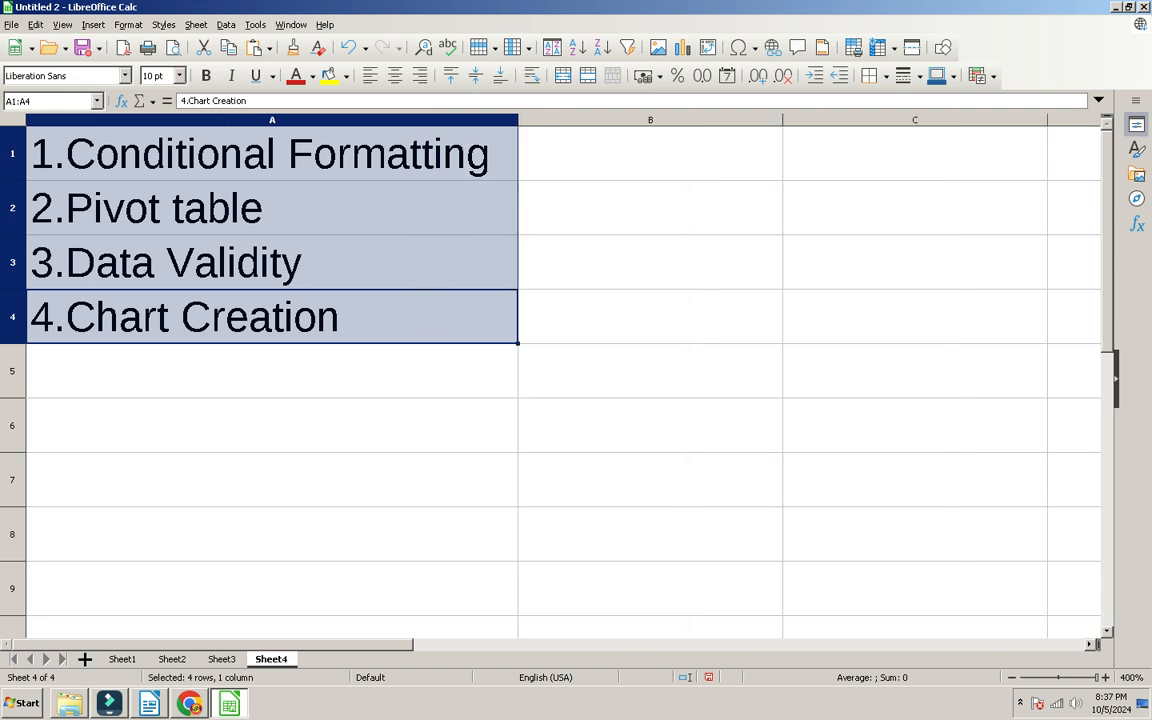
pyautogui.hotkey('alt', 'Tab')
# Step: Scroll the PDF back from Sheet 21 to page 35's Vlookup Formula example
pyautogui.scroll(10, 568, 390)
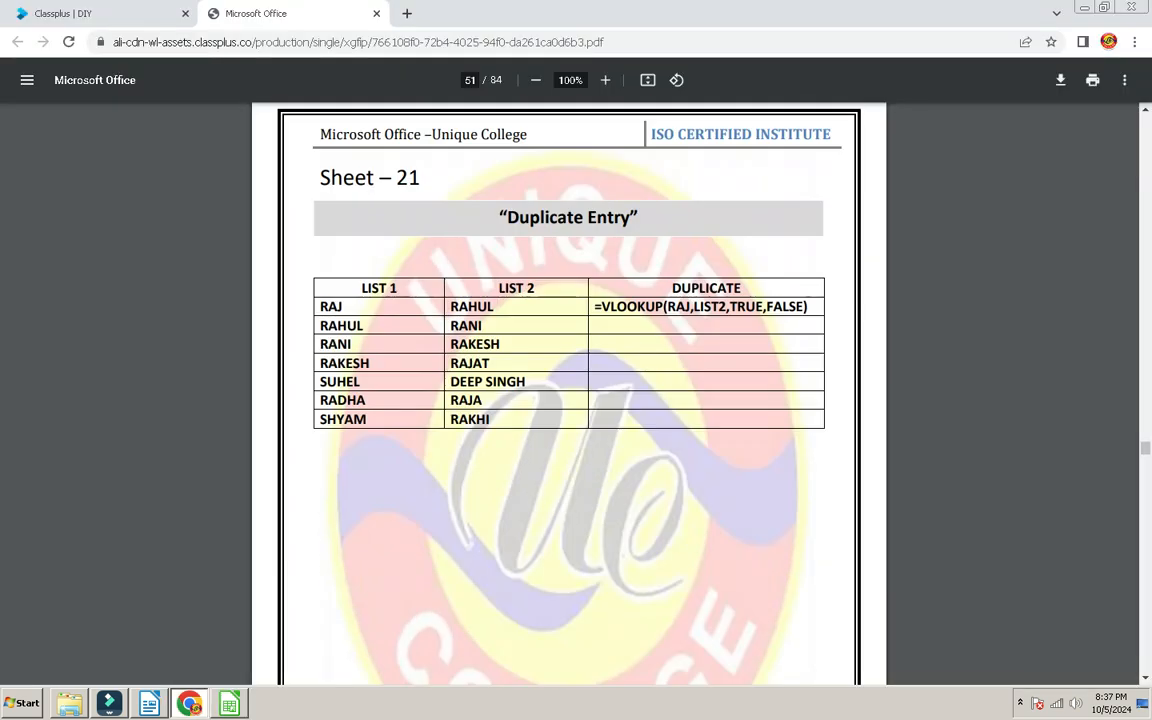
pyautogui.scroll(20, 568, 390)
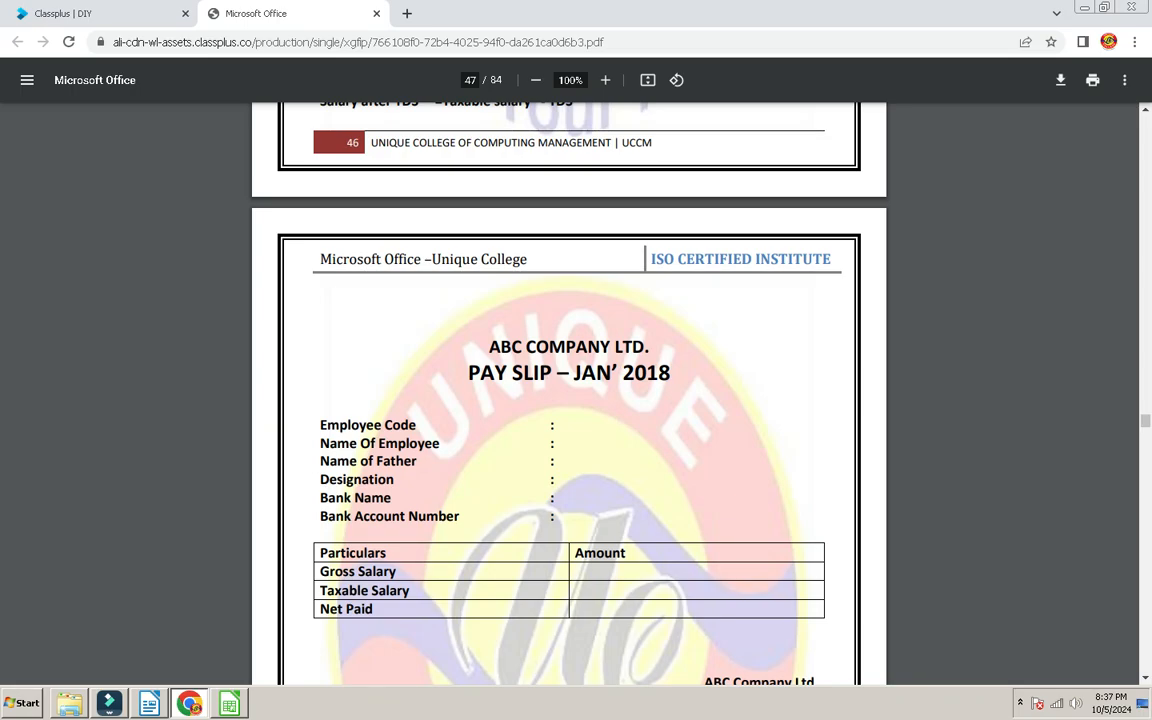
pyautogui.scroll(20, 568, 390)
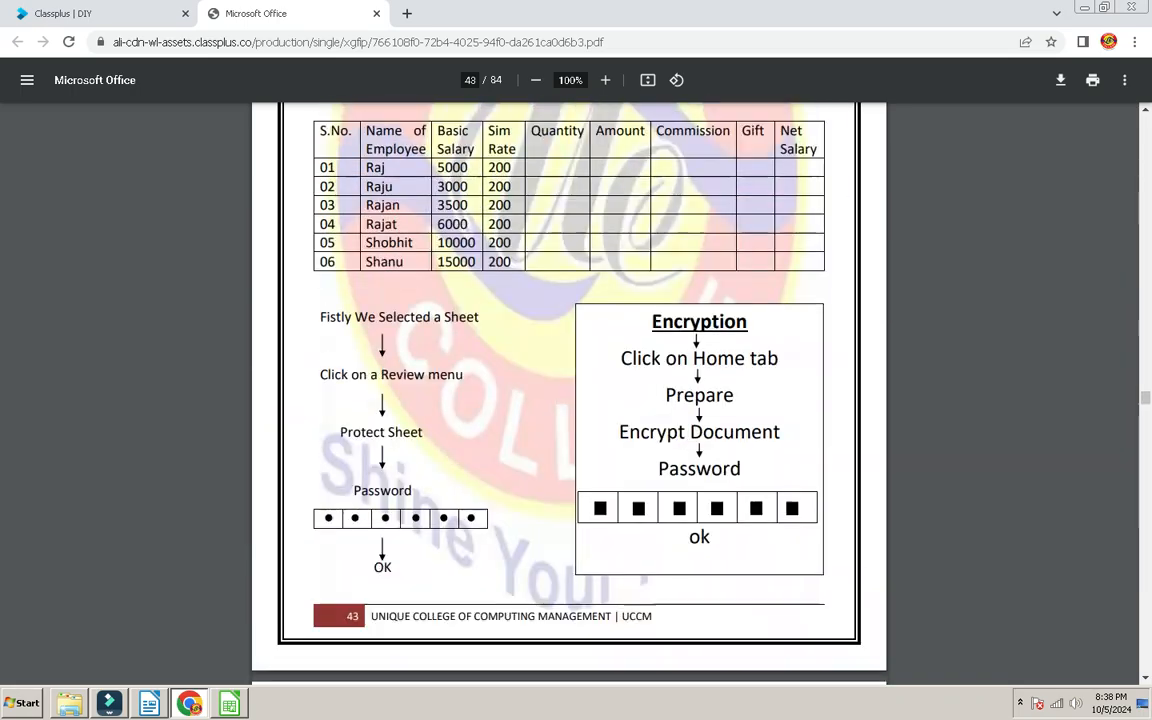
pyautogui.scroll(20, 568, 390)
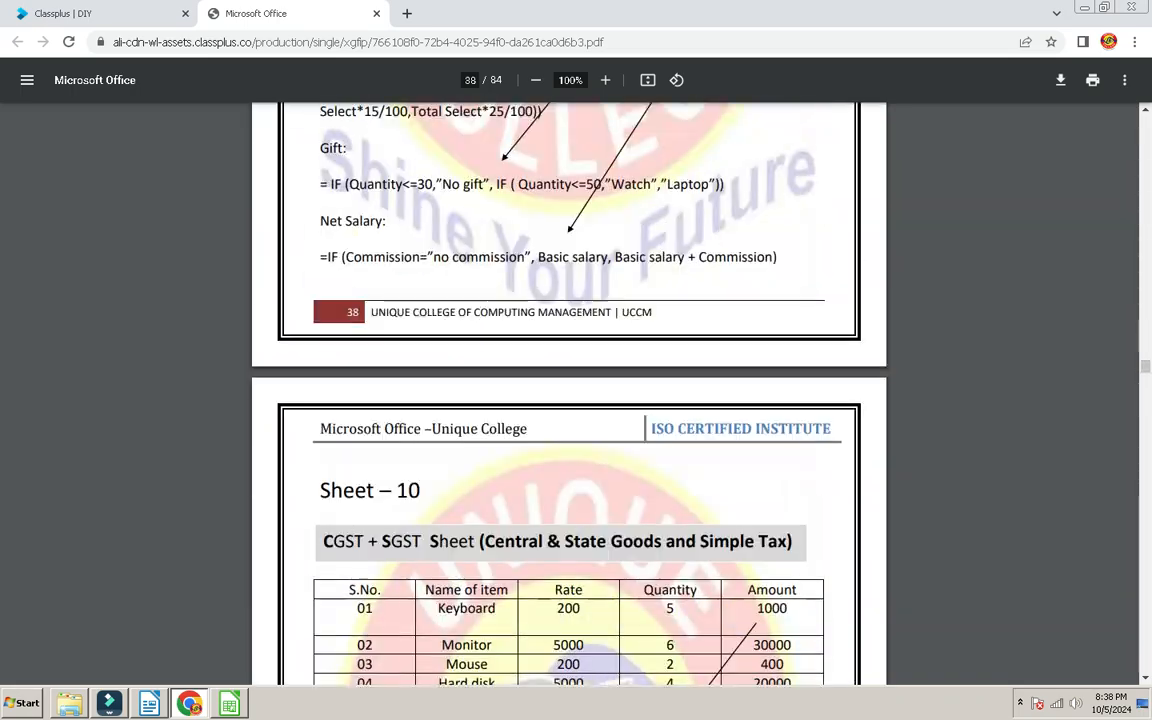
pyautogui.scroll(7, 568, 390)
pyautogui.scroll(-12, 568, 390)
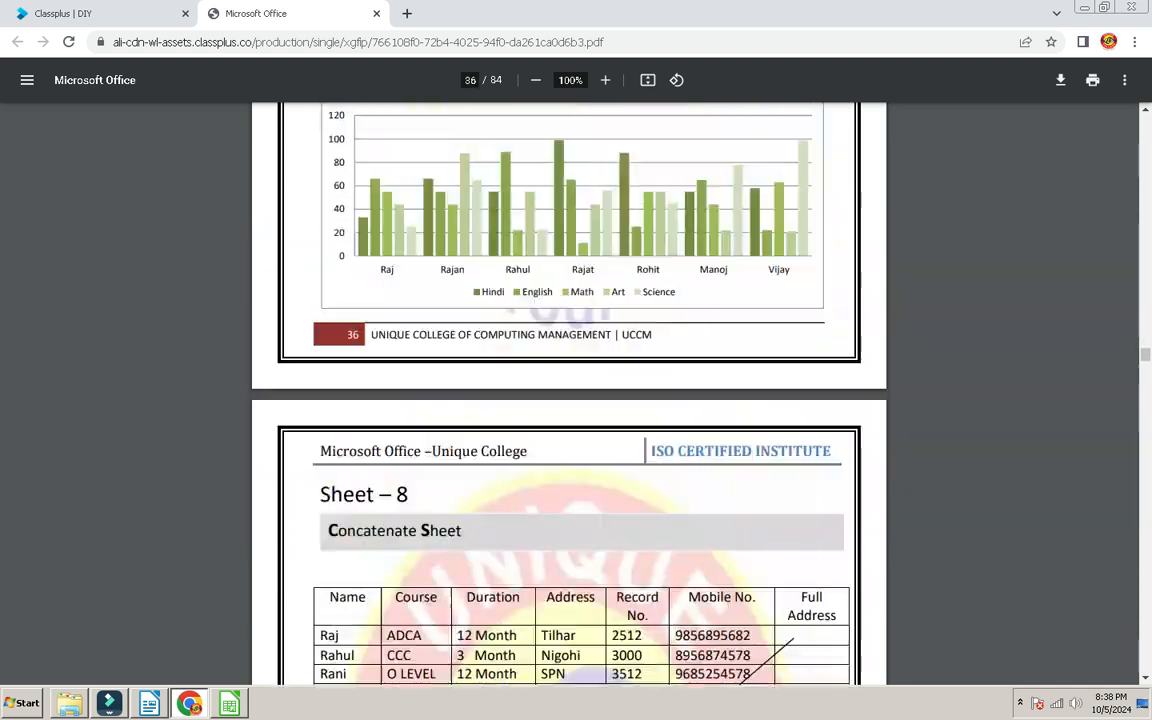
pyautogui.scroll(15, 568, 390)
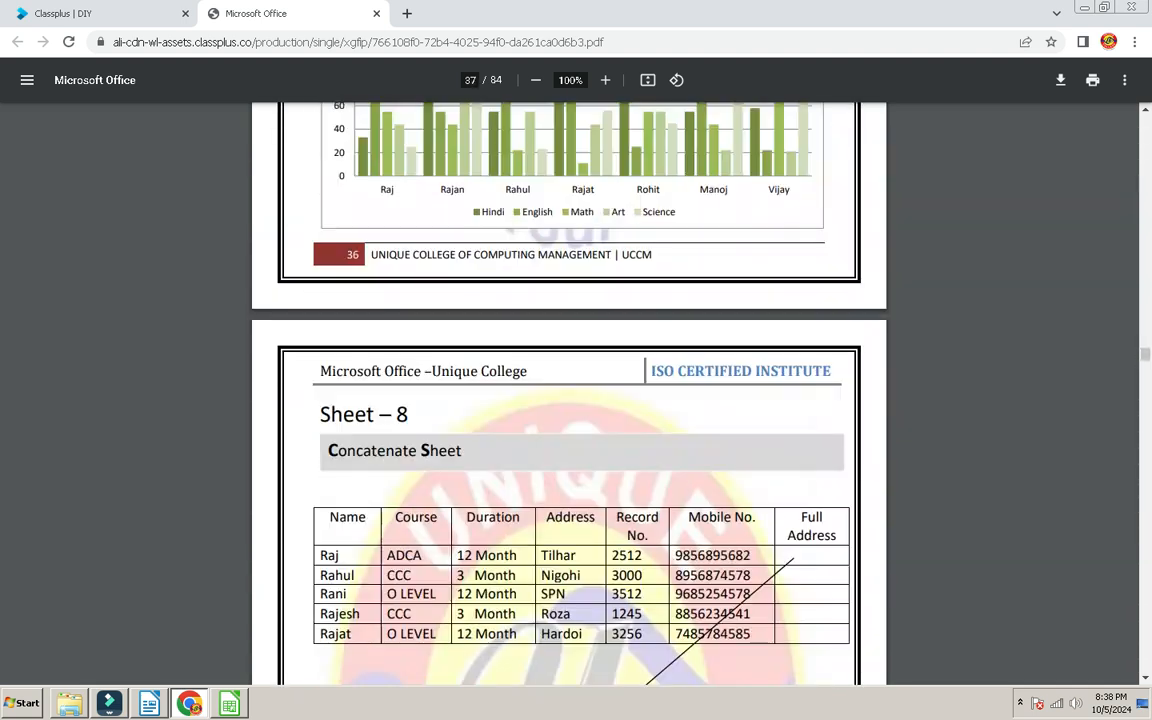
pyautogui.scroll(-10, 568, 390)
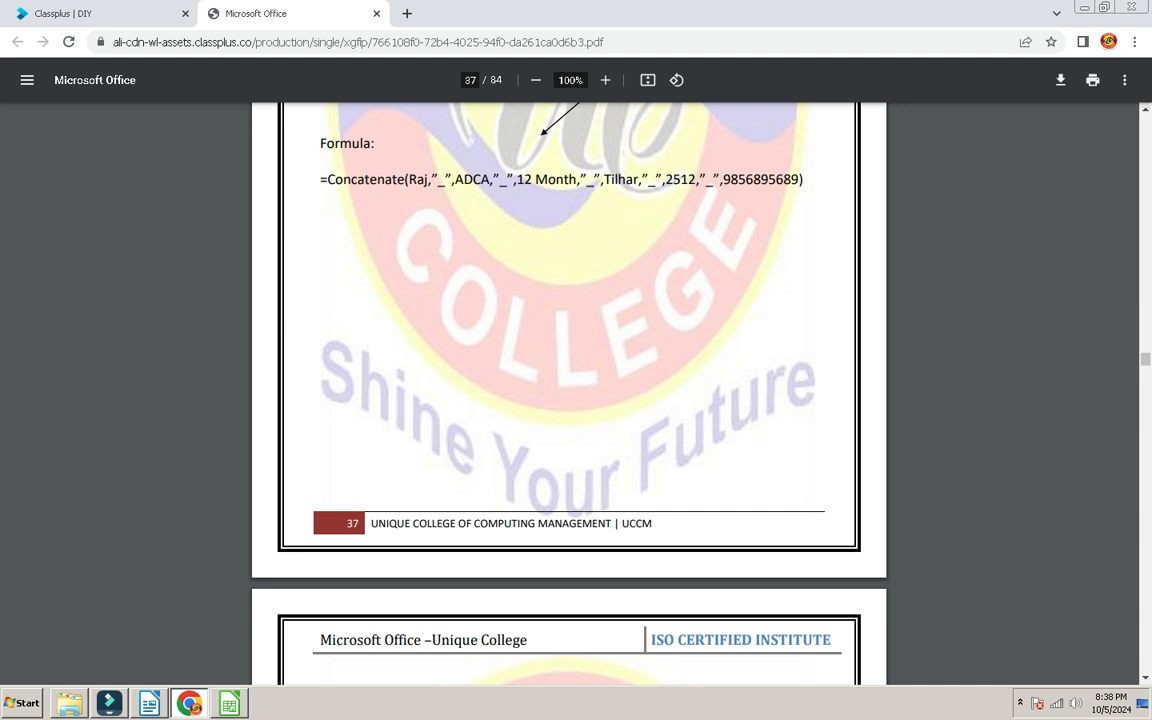
pyautogui.scroll(15, 568, 393)
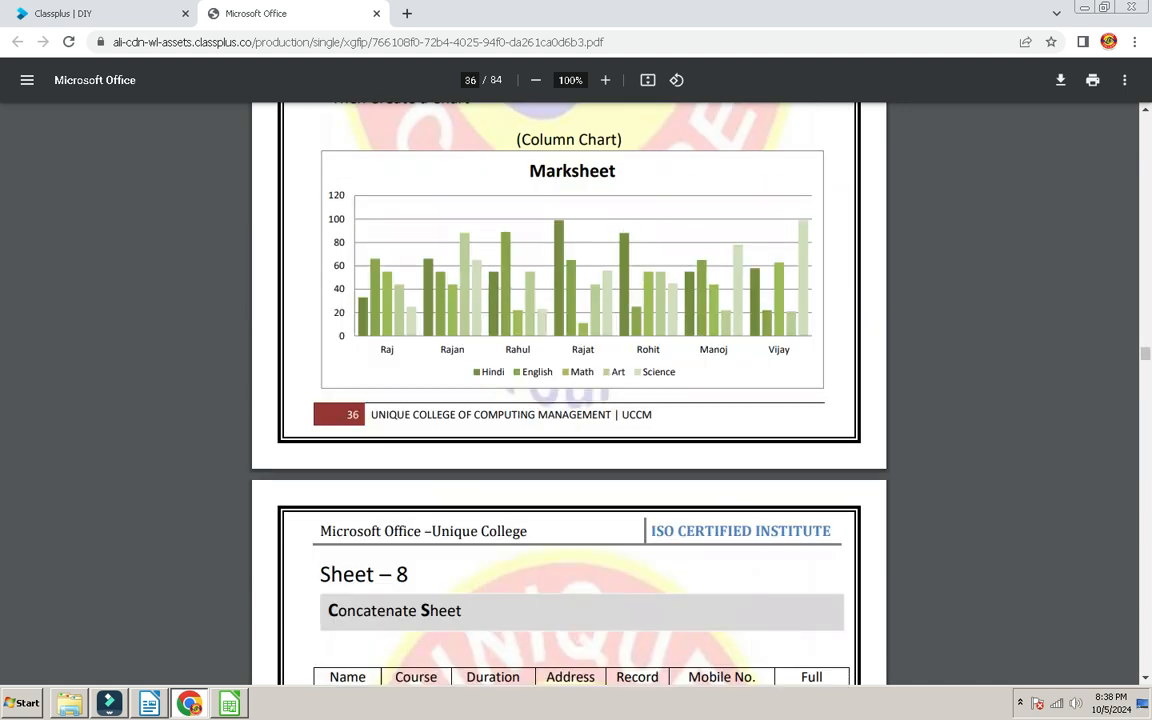
pyautogui.scroll(15, 568, 393)
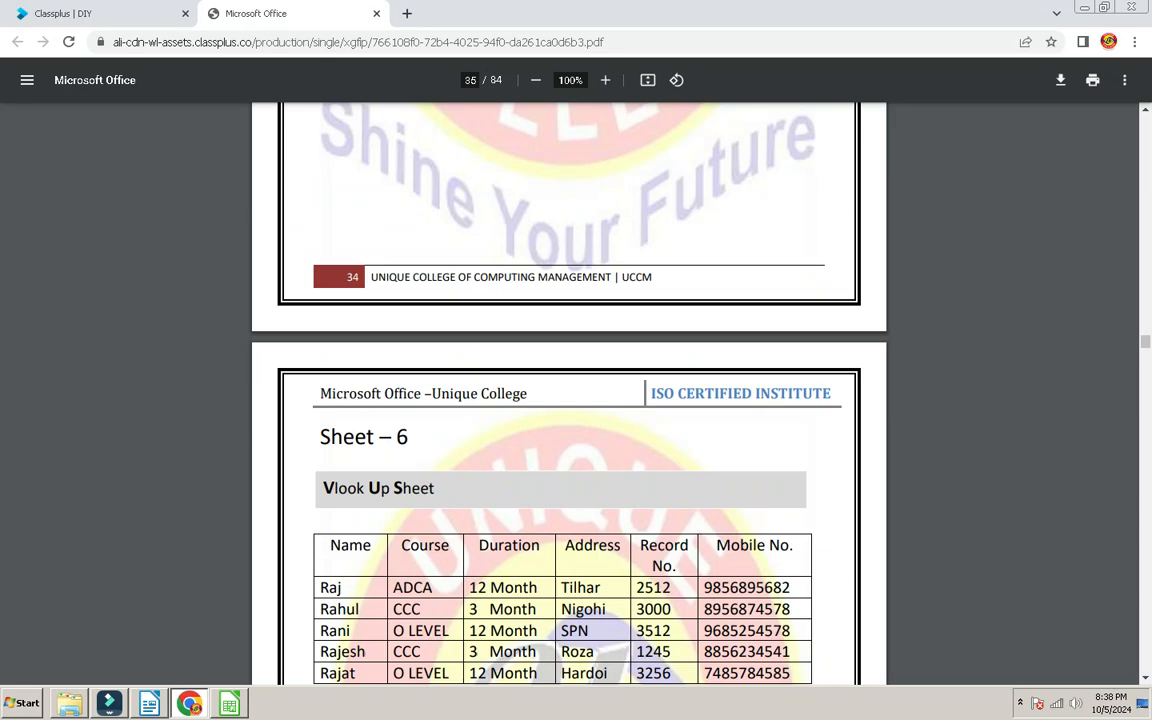
pyautogui.scroll(-10, 568, 393)
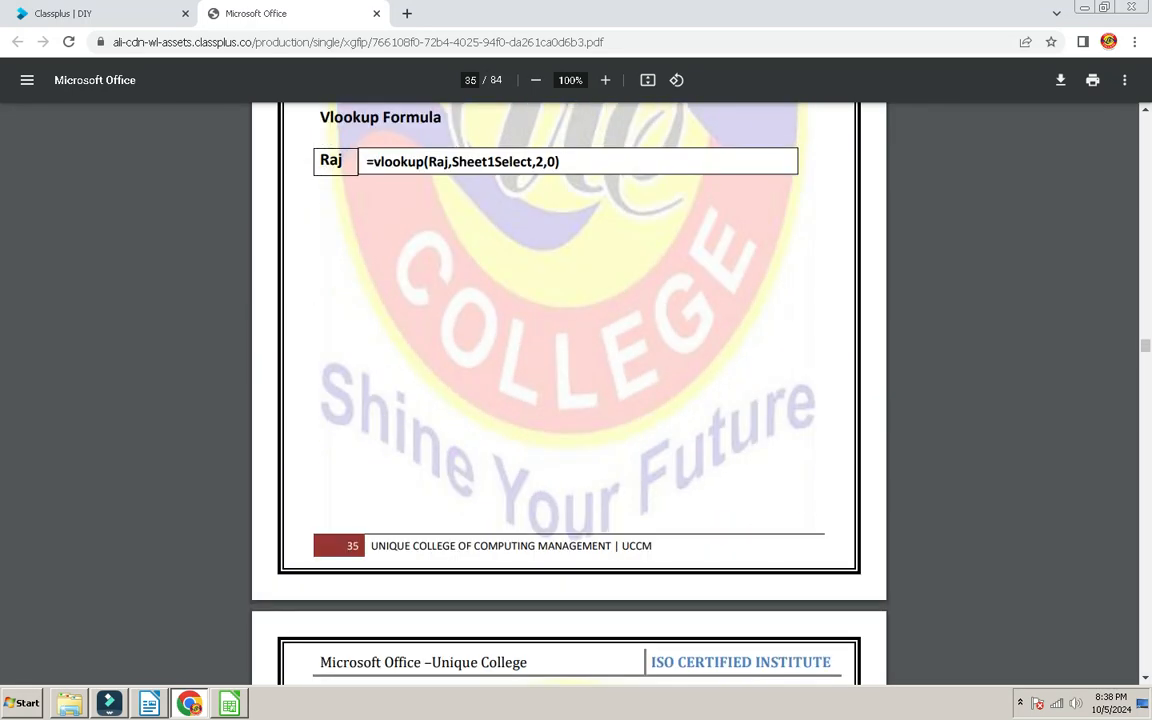